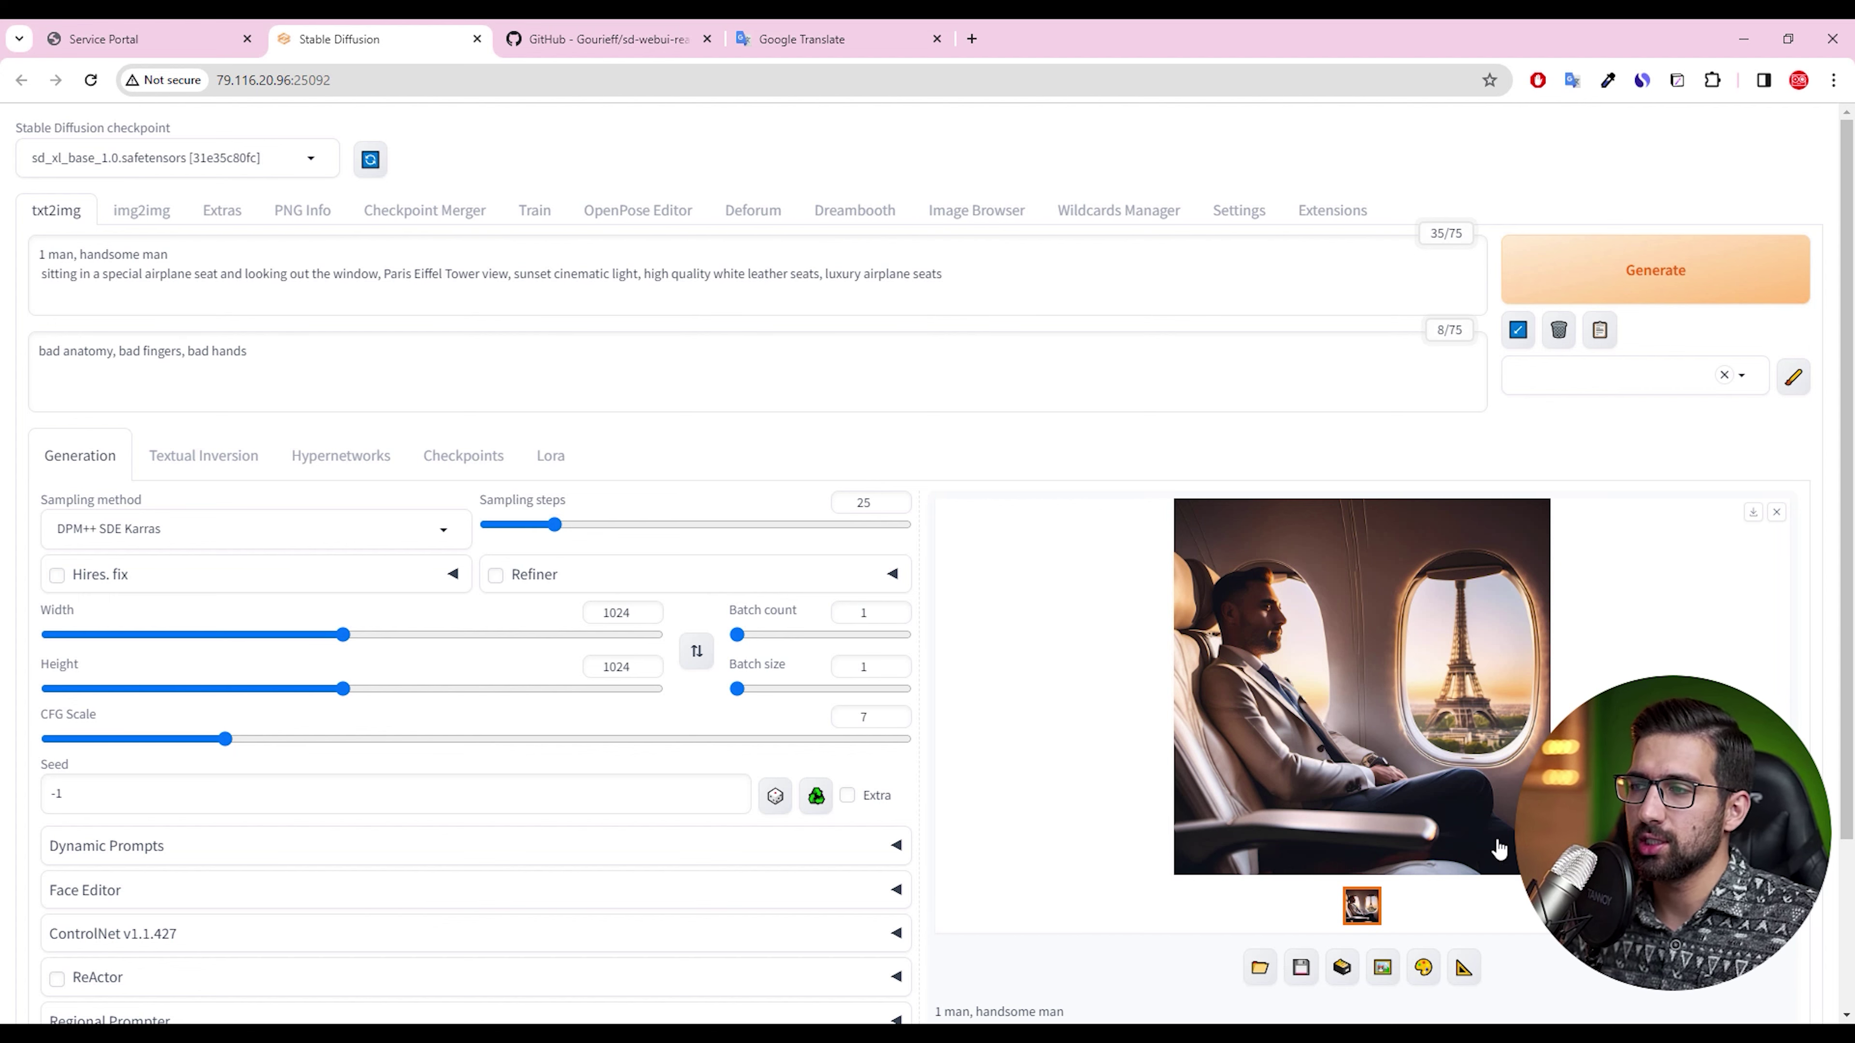
{"action": "left_click", "coordinate": [1294, 560]}
{"action": "left_click", "coordinate": [1168, 637]}
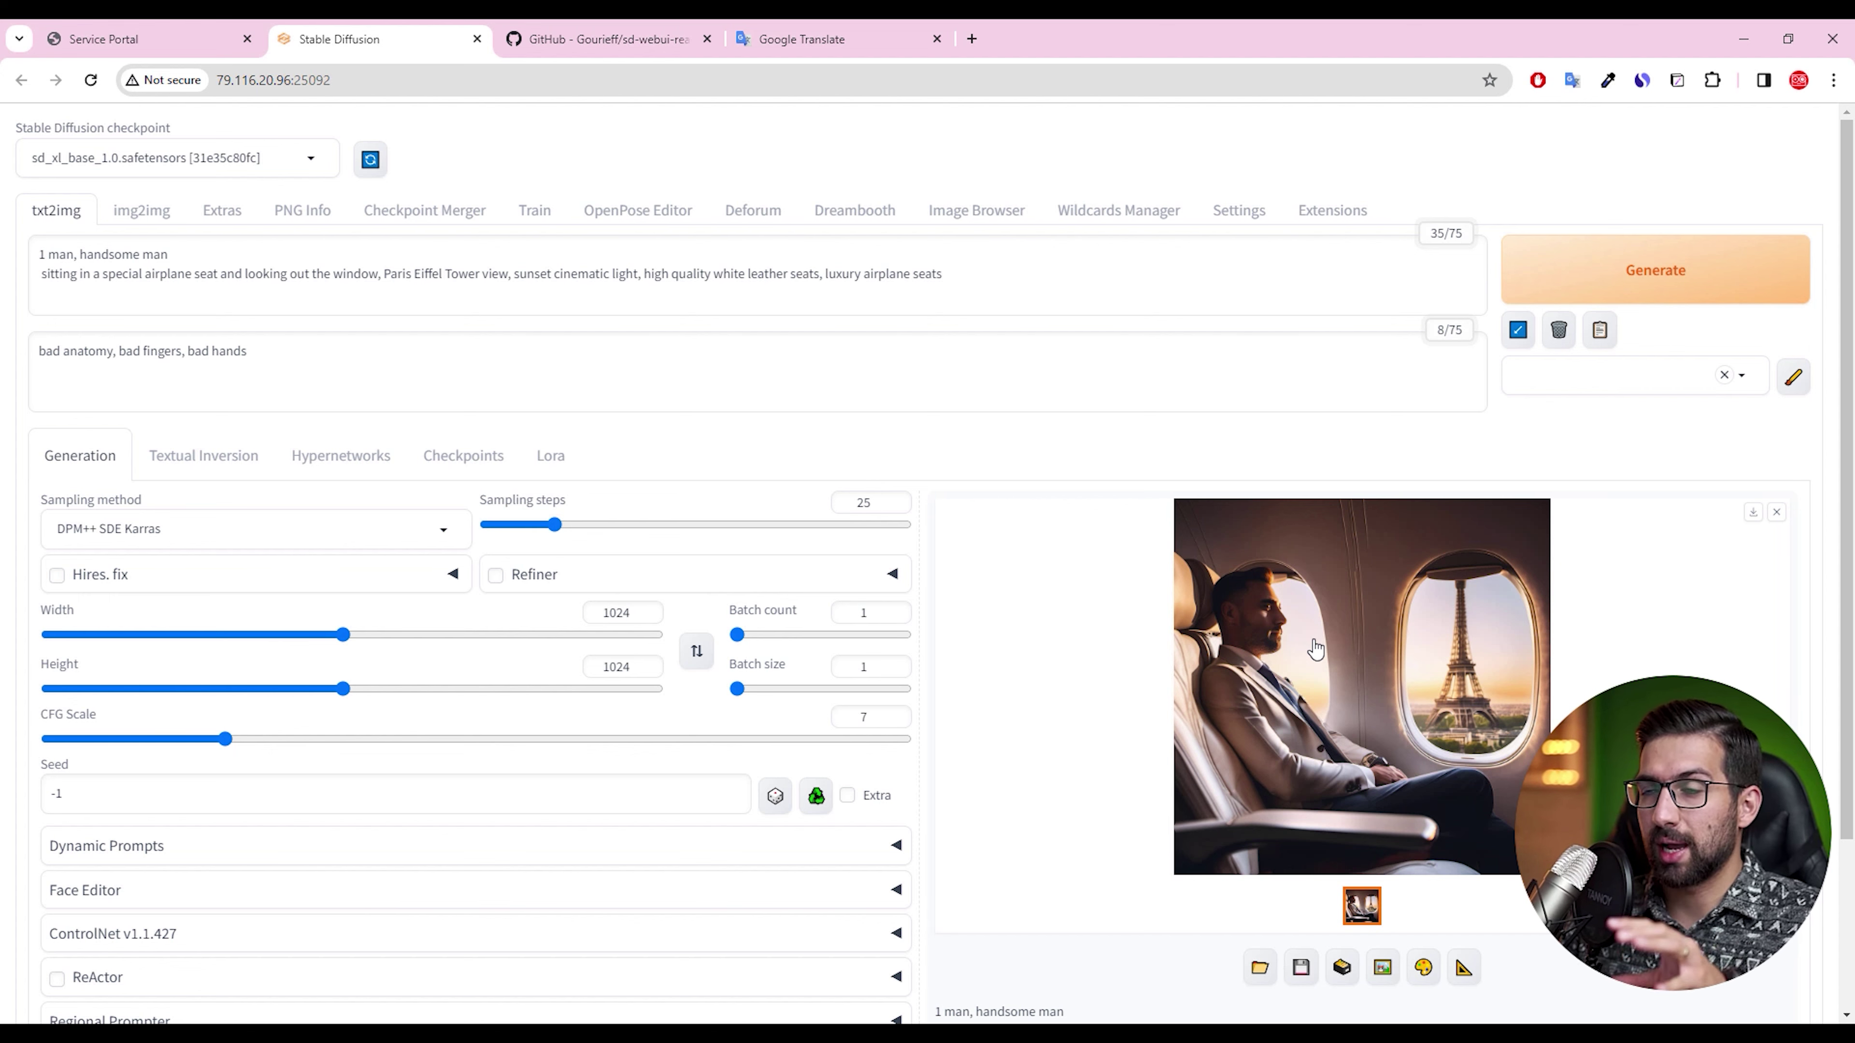
{"action": "scroll", "coordinate": [137, 816], "scroll_direction": "down", "scroll_amount": 3}
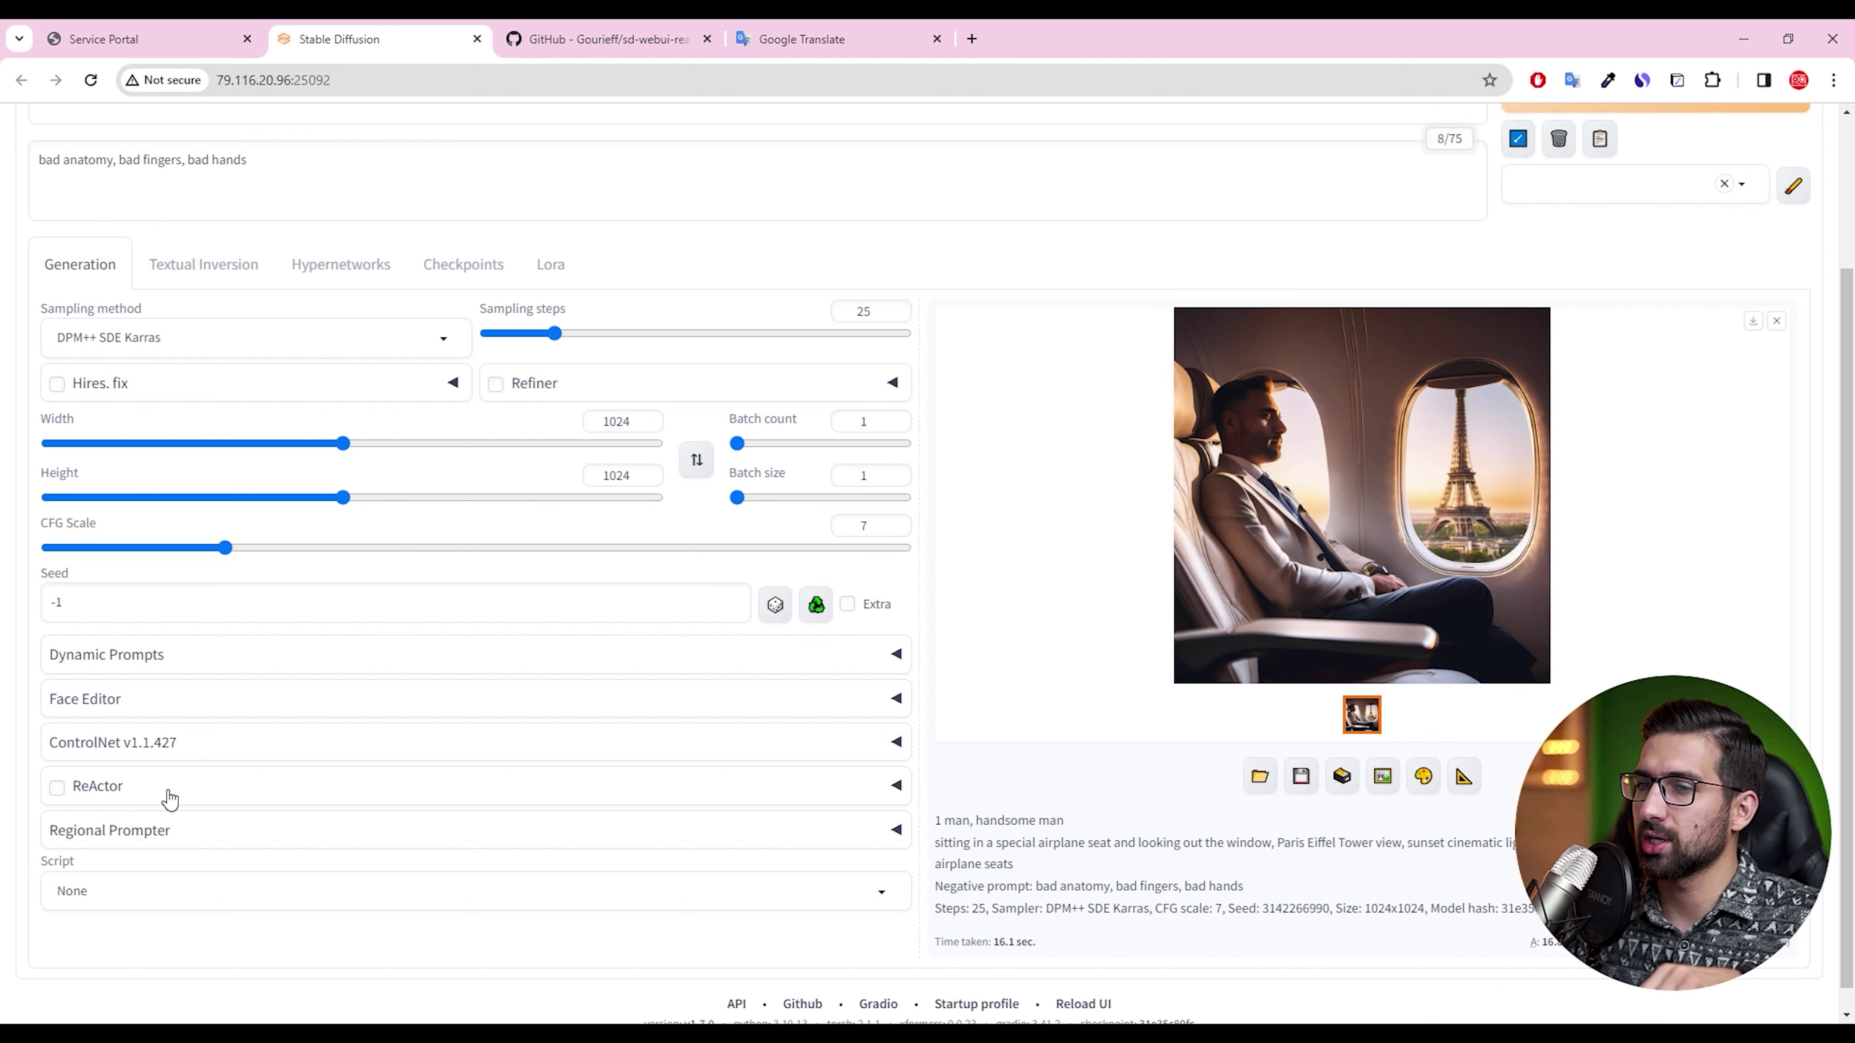
{"action": "left_click", "coordinate": [213, 783]}
{"action": "left_click", "coordinate": [216, 780]}
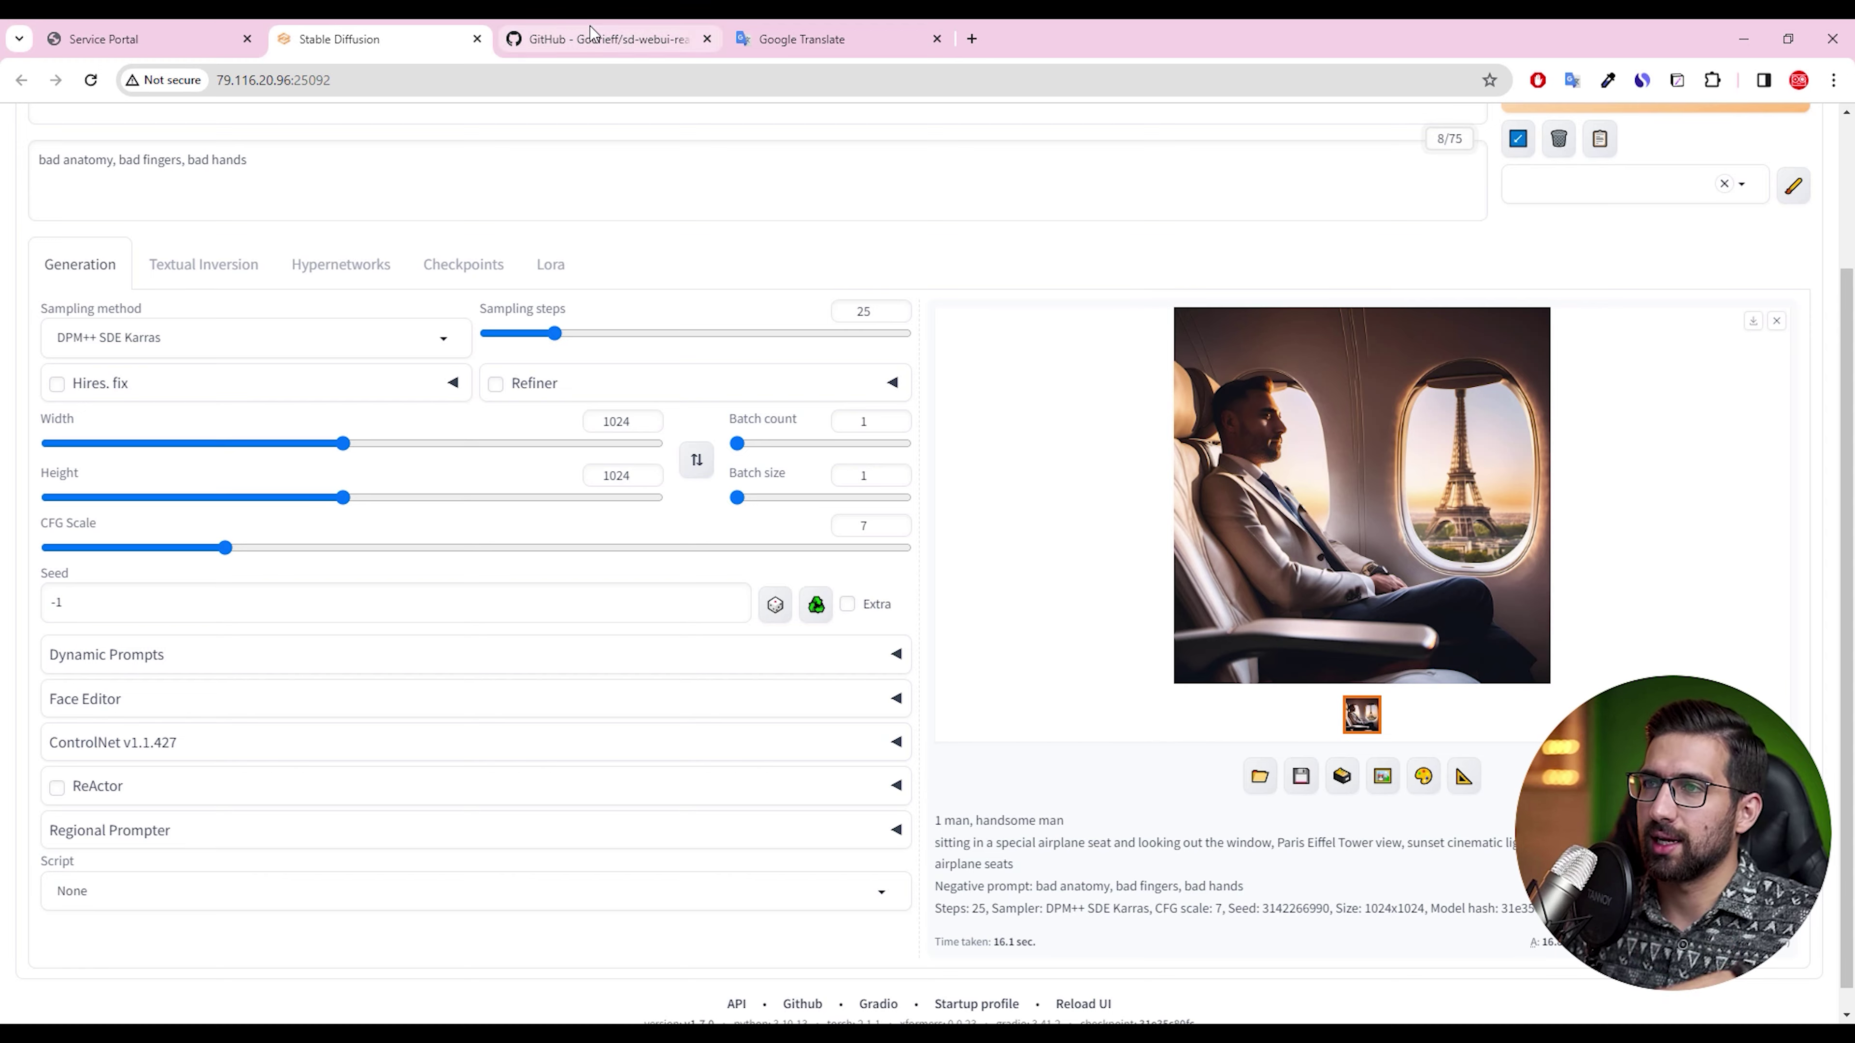
Go to the sd-webui-reactor GitHub page and find the Installation section in its README
{"action": "left_click", "coordinate": [606, 39]}
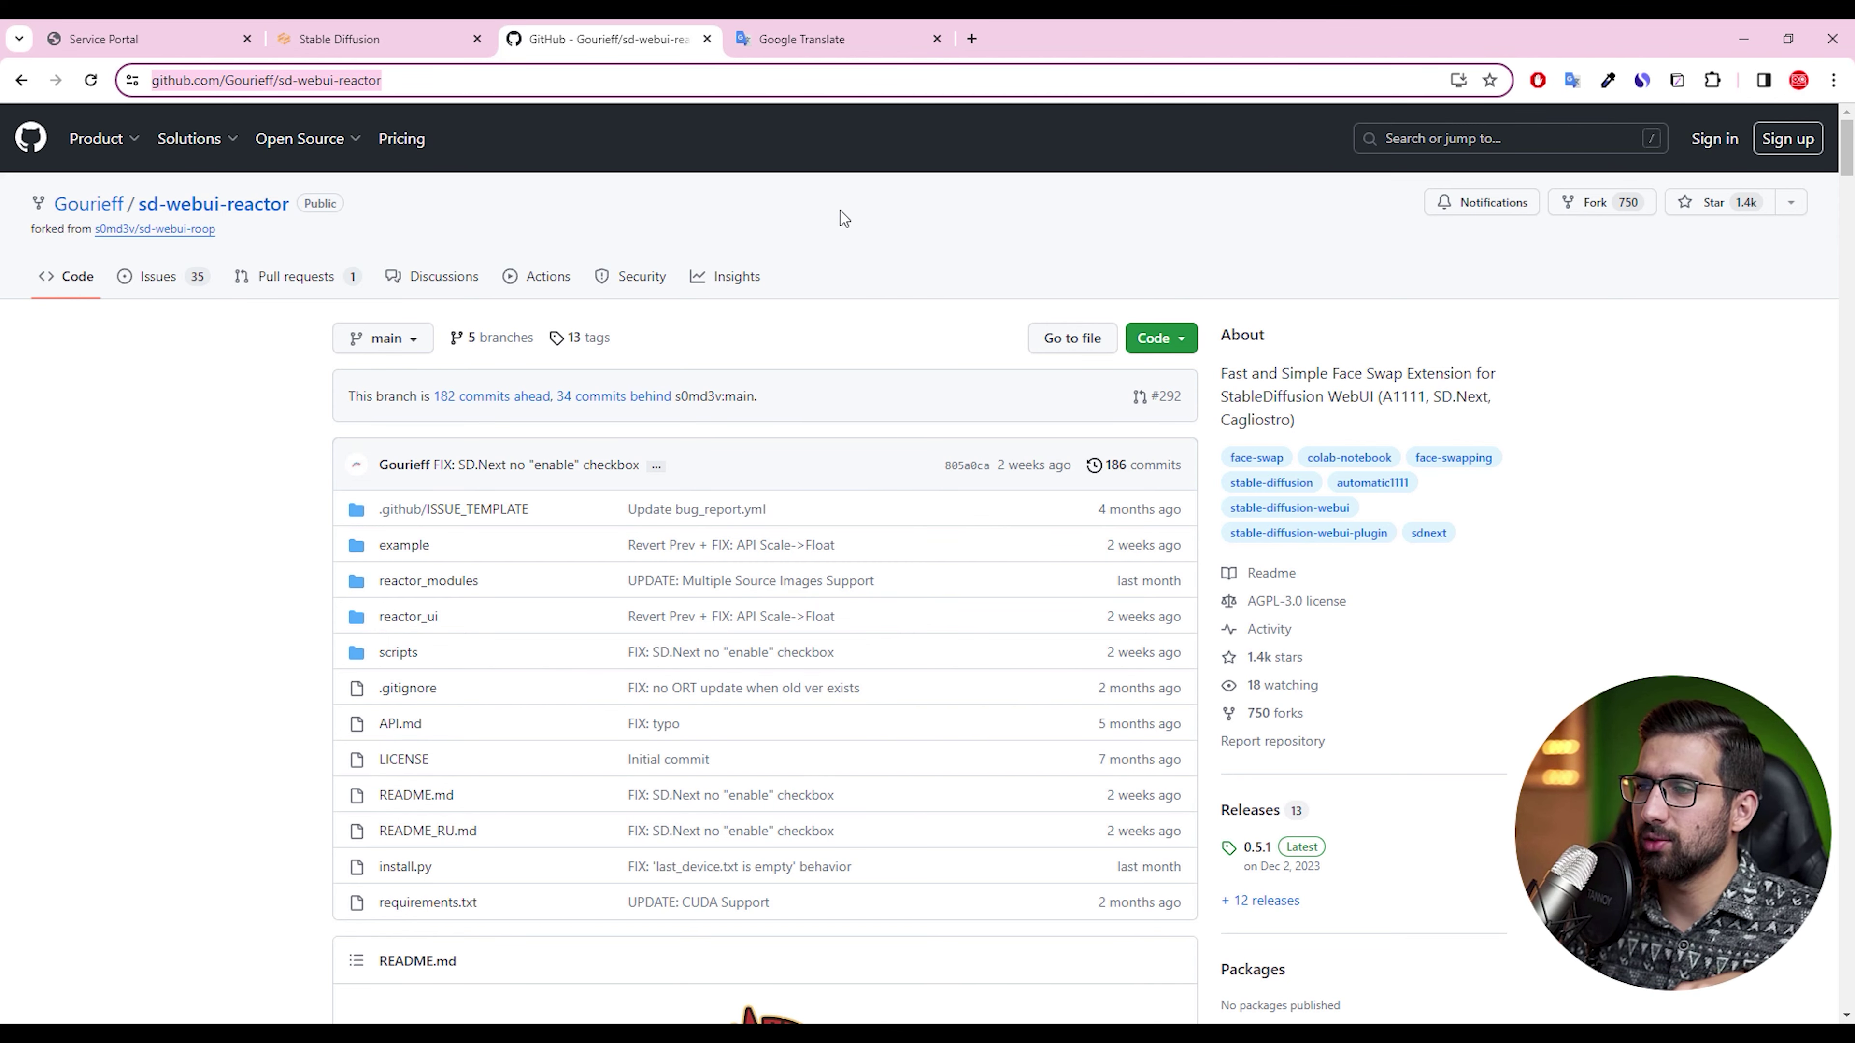
{"action": "scroll", "coordinate": [842, 262], "scroll_direction": "down", "scroll_amount": 10}
{"action": "scroll", "coordinate": [546, 380], "scroll_direction": "down", "scroll_amount": 5}
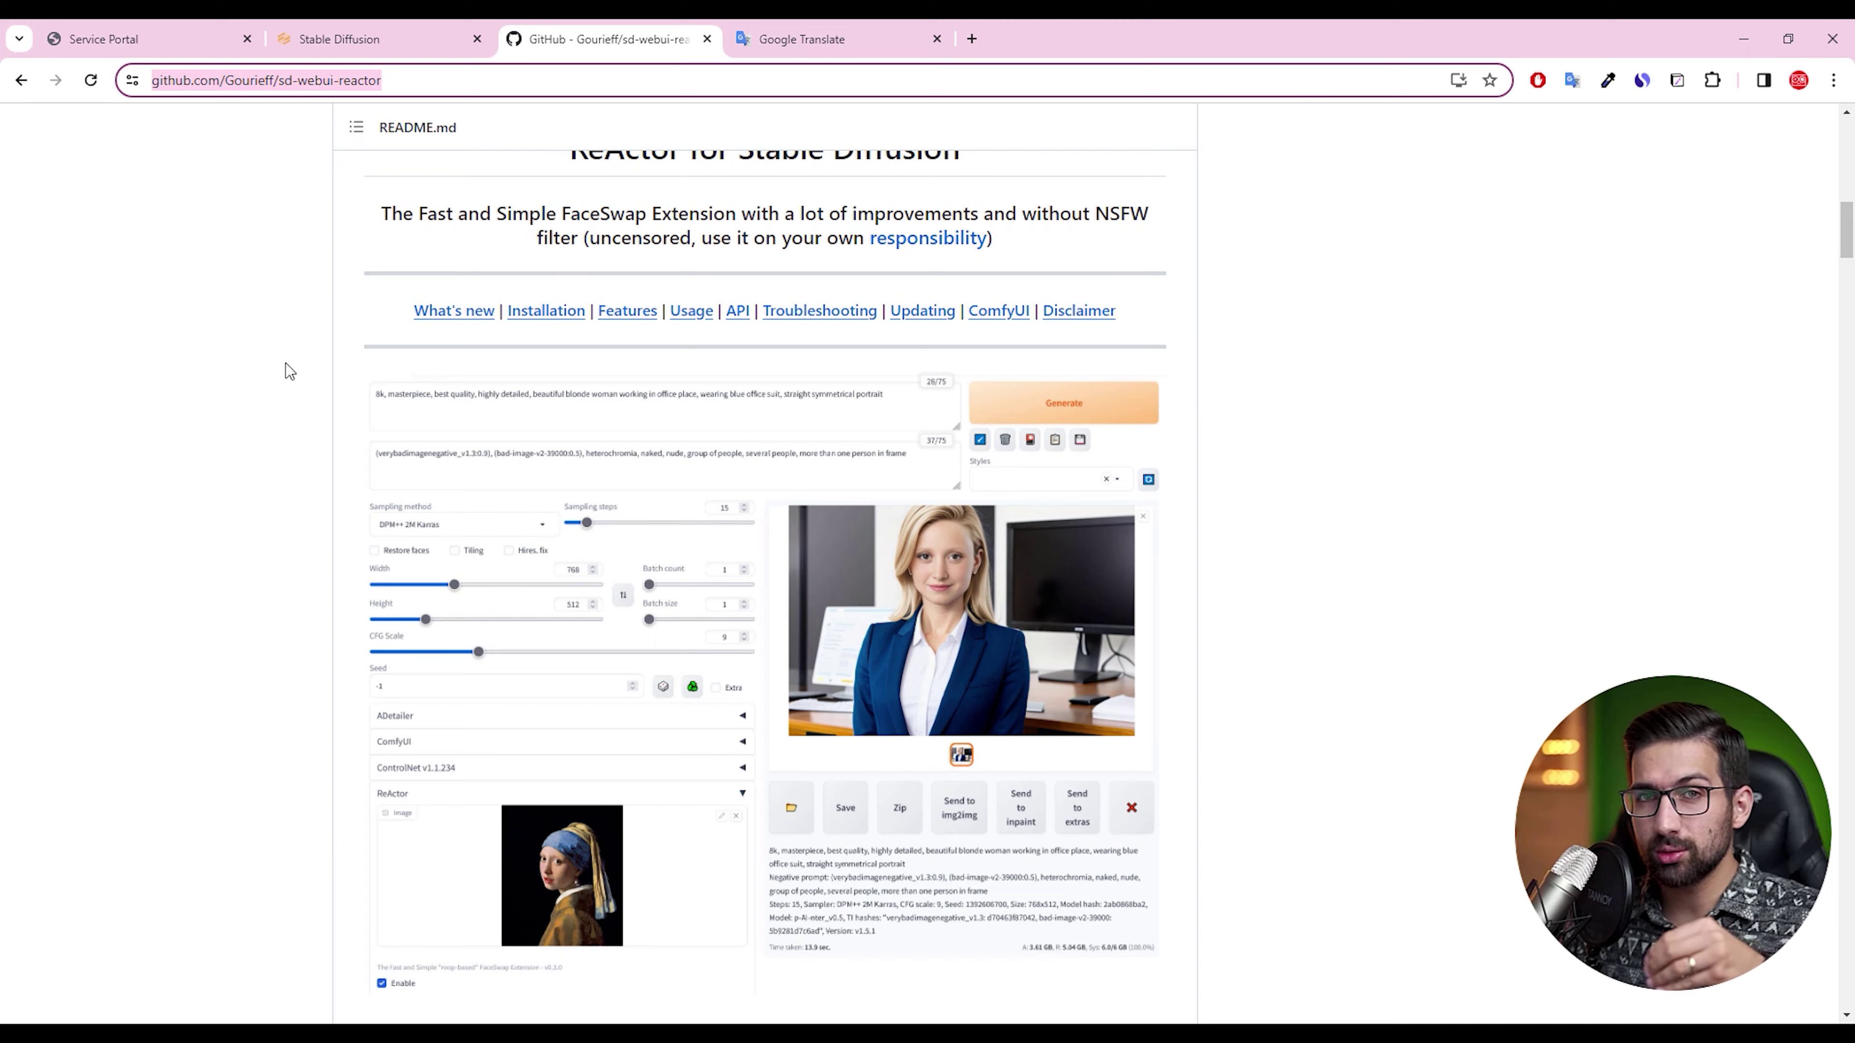
{"action": "scroll", "coordinate": [292, 395], "scroll_direction": "down", "scroll_amount": 18}
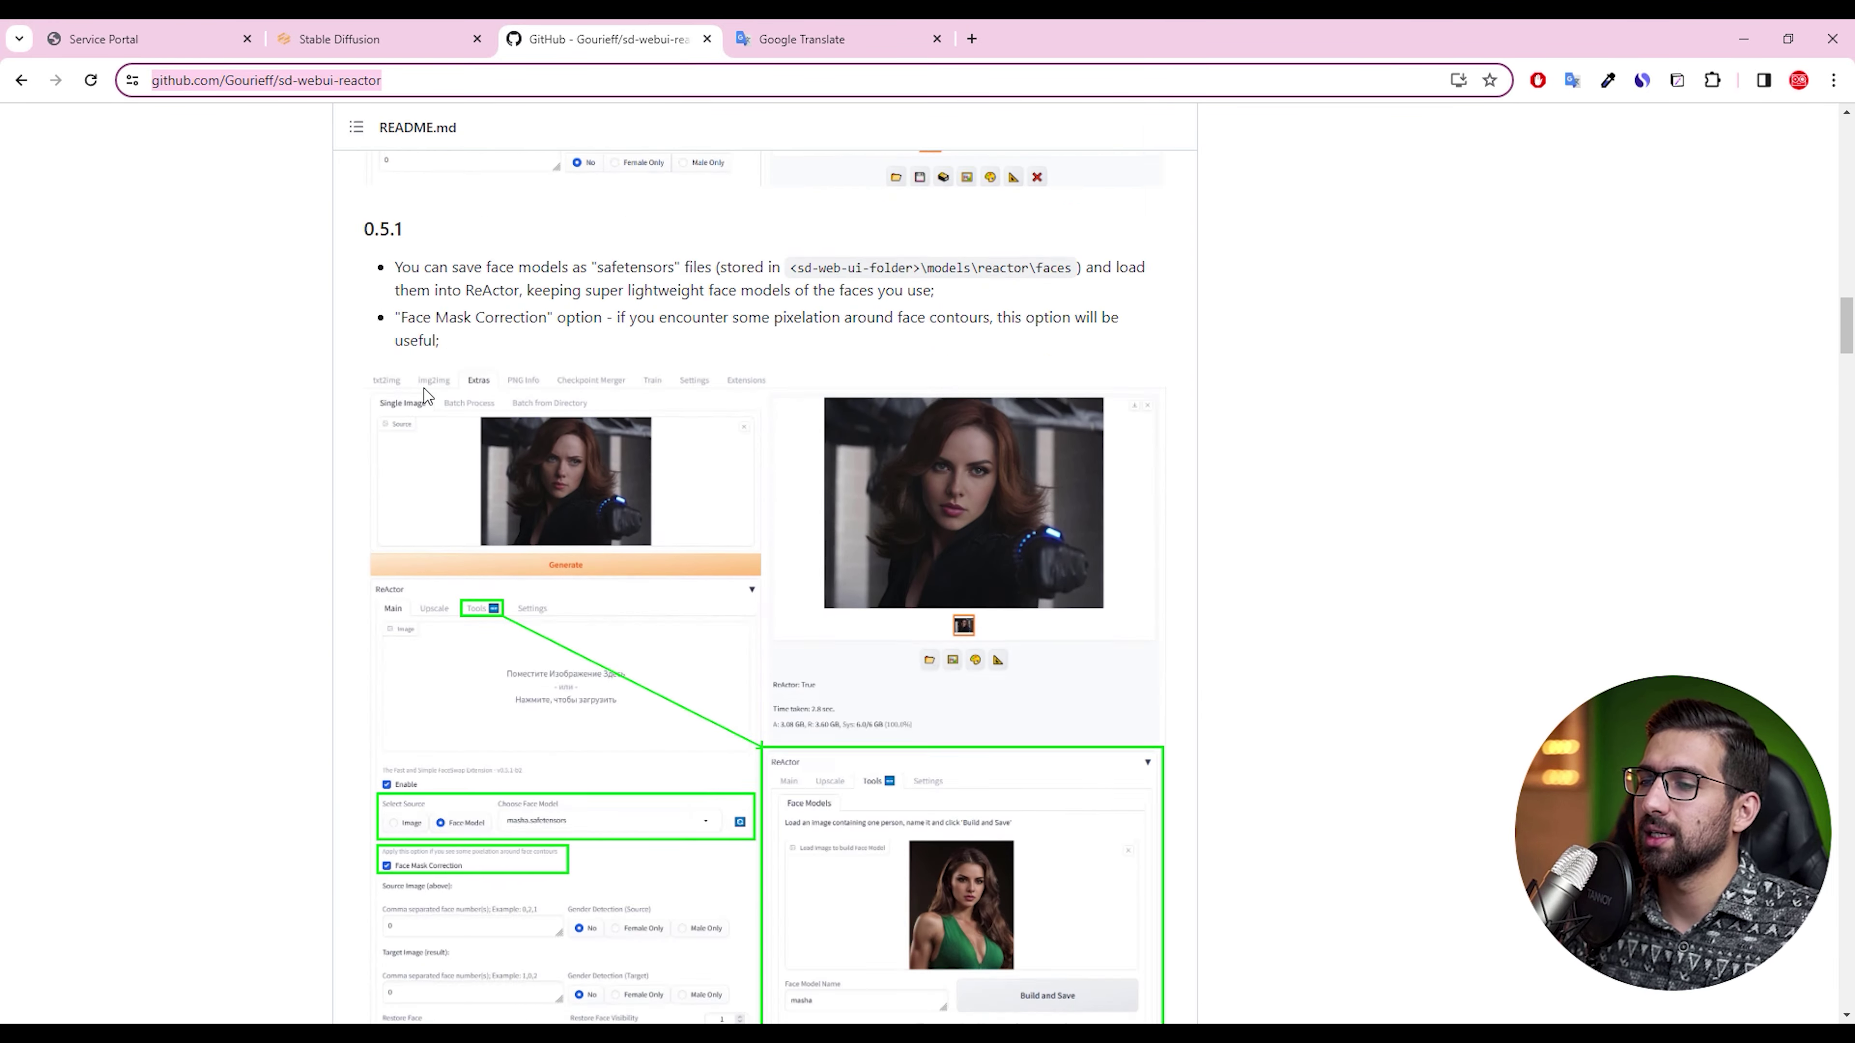
{"action": "scroll", "coordinate": [423, 389], "scroll_direction": "down", "scroll_amount": 20}
{"action": "scroll", "coordinate": [644, 454], "scroll_direction": "up", "scroll_amount": 6}
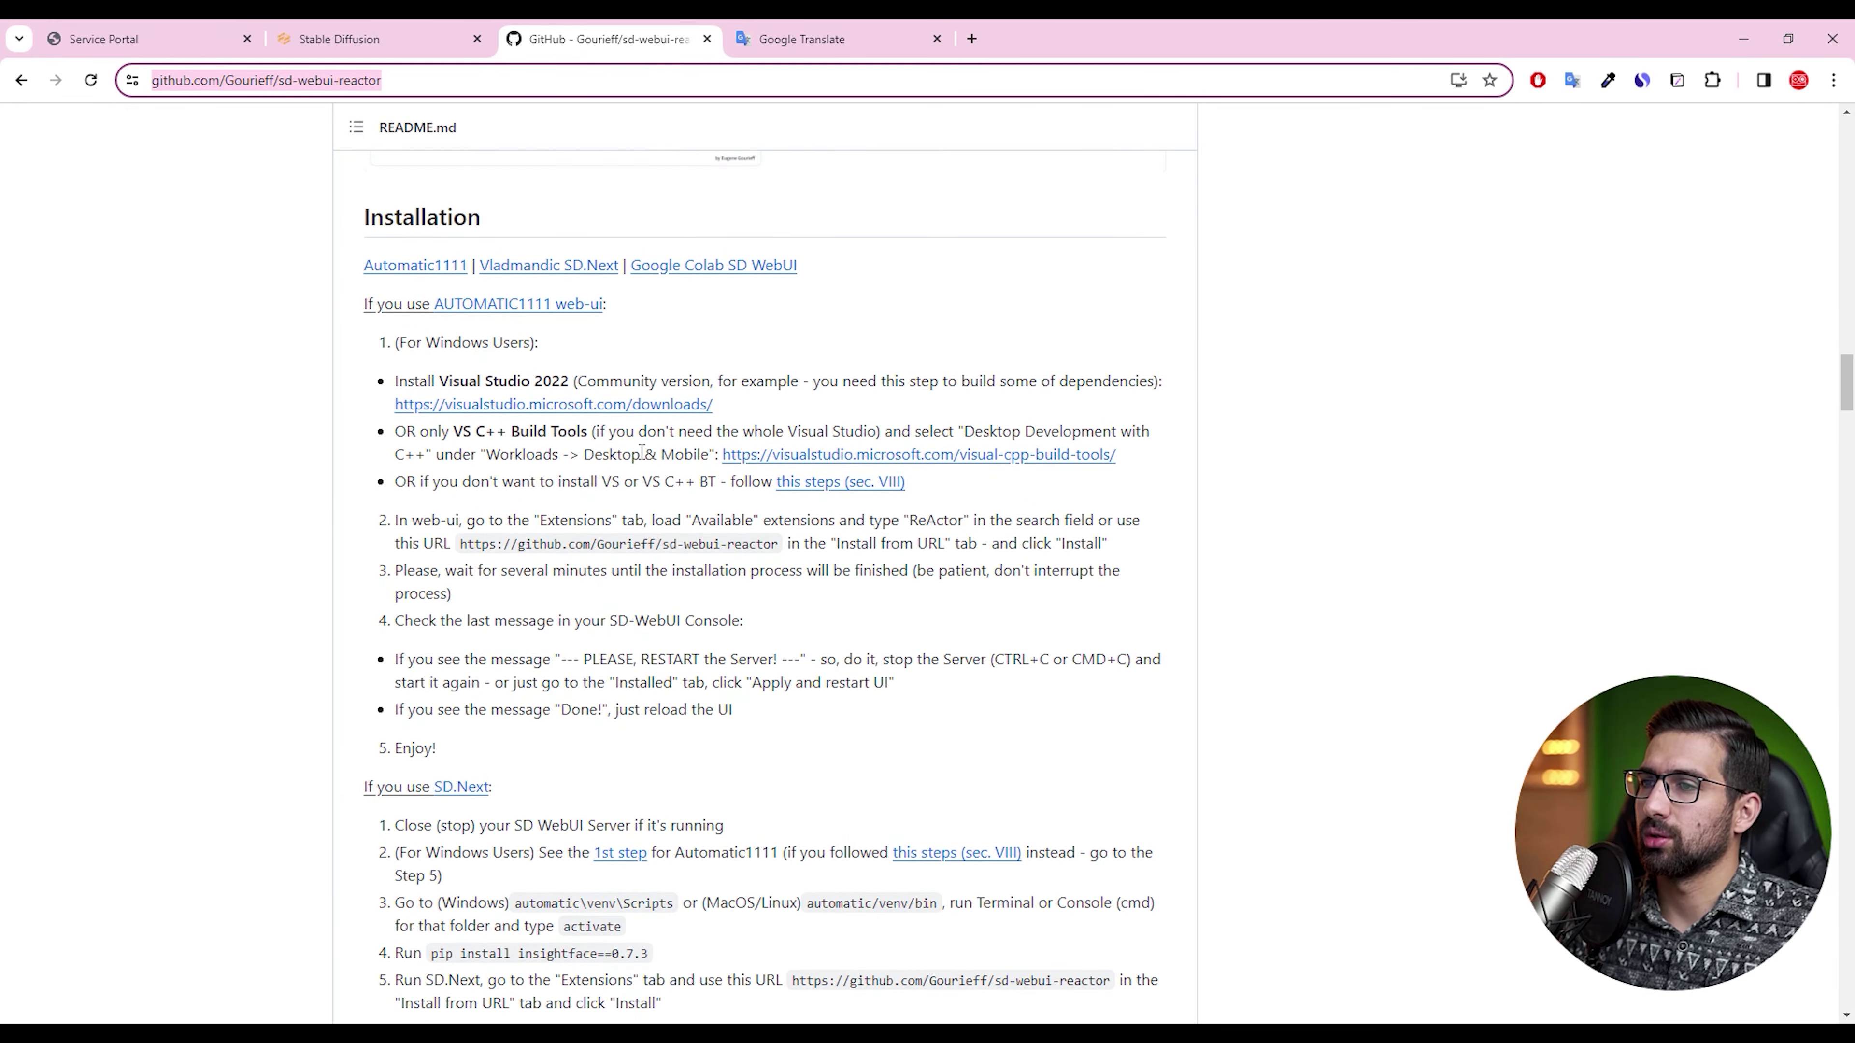
Open the Visual Studio downloads page linked in the Windows installation instructions and find the Community edition
{"action": "left_click", "coordinate": [659, 413]}
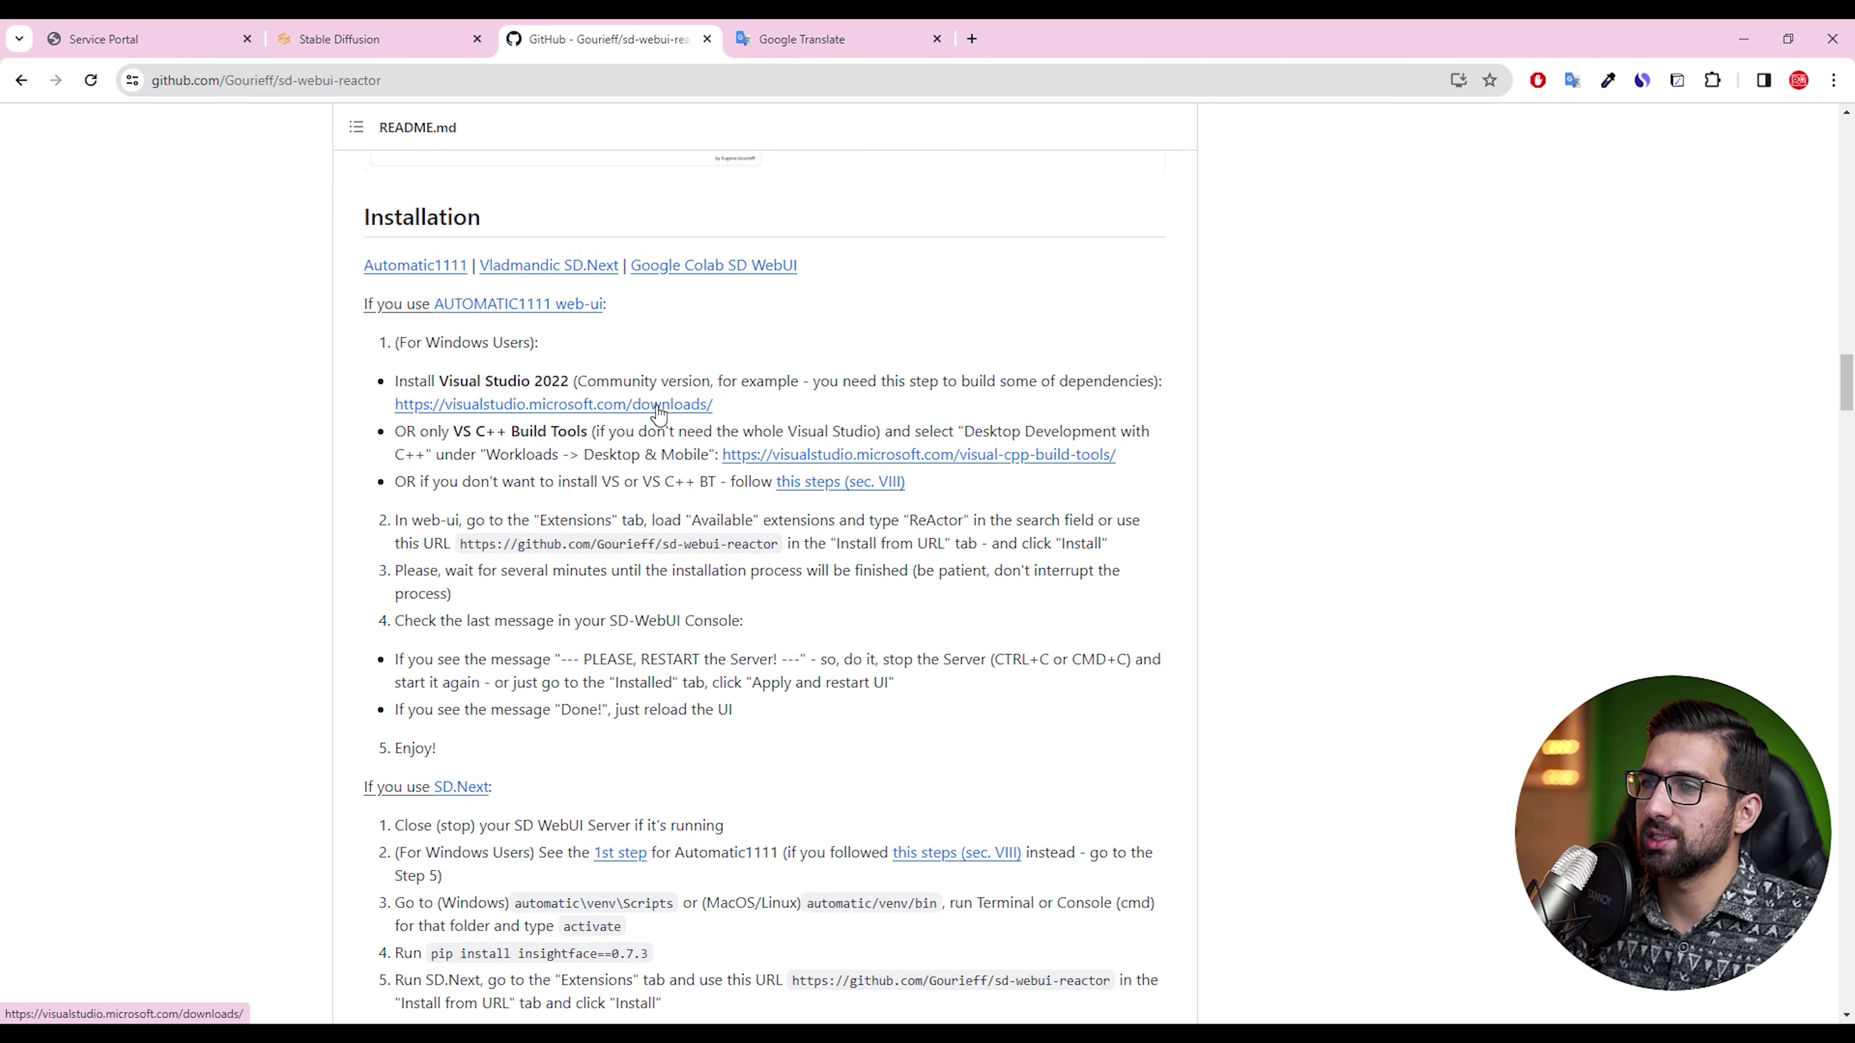
{"action": "left_click_drag", "start_coordinate": [453, 342], "coordinate": [530, 342]}
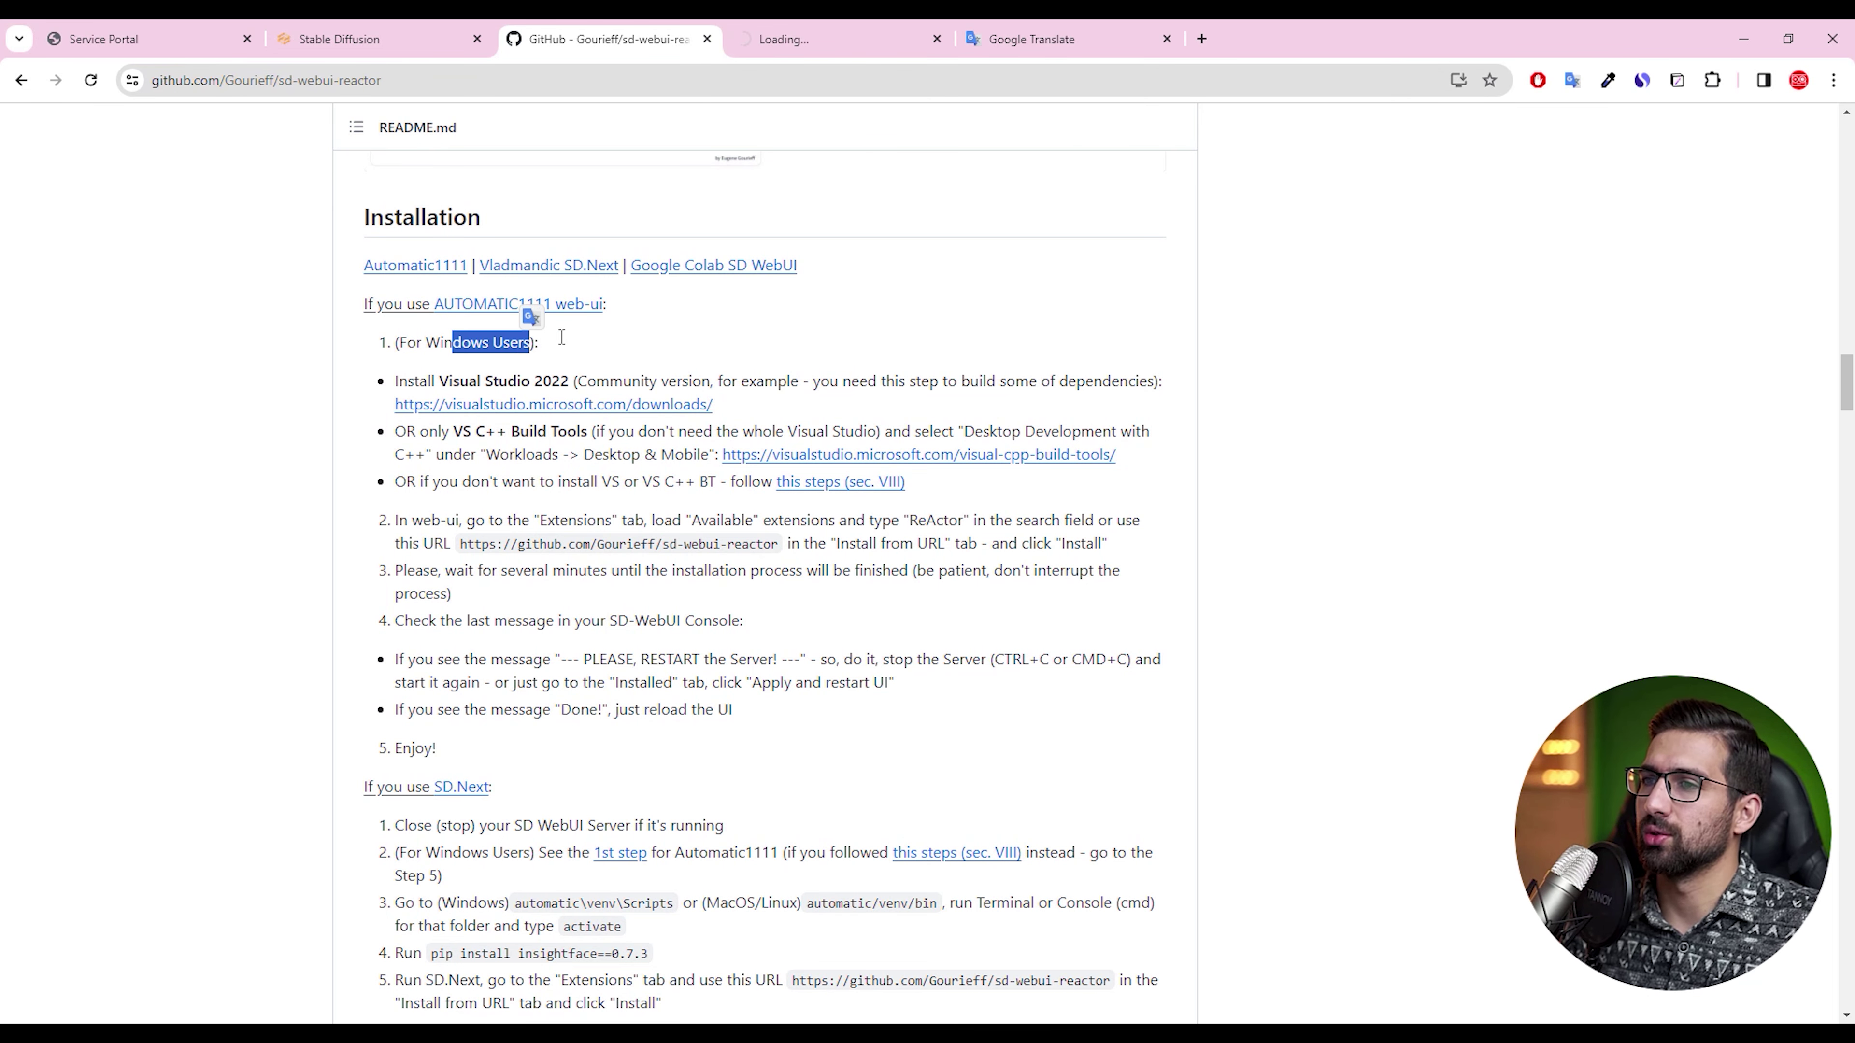
{"action": "left_click", "coordinate": [838, 31]}
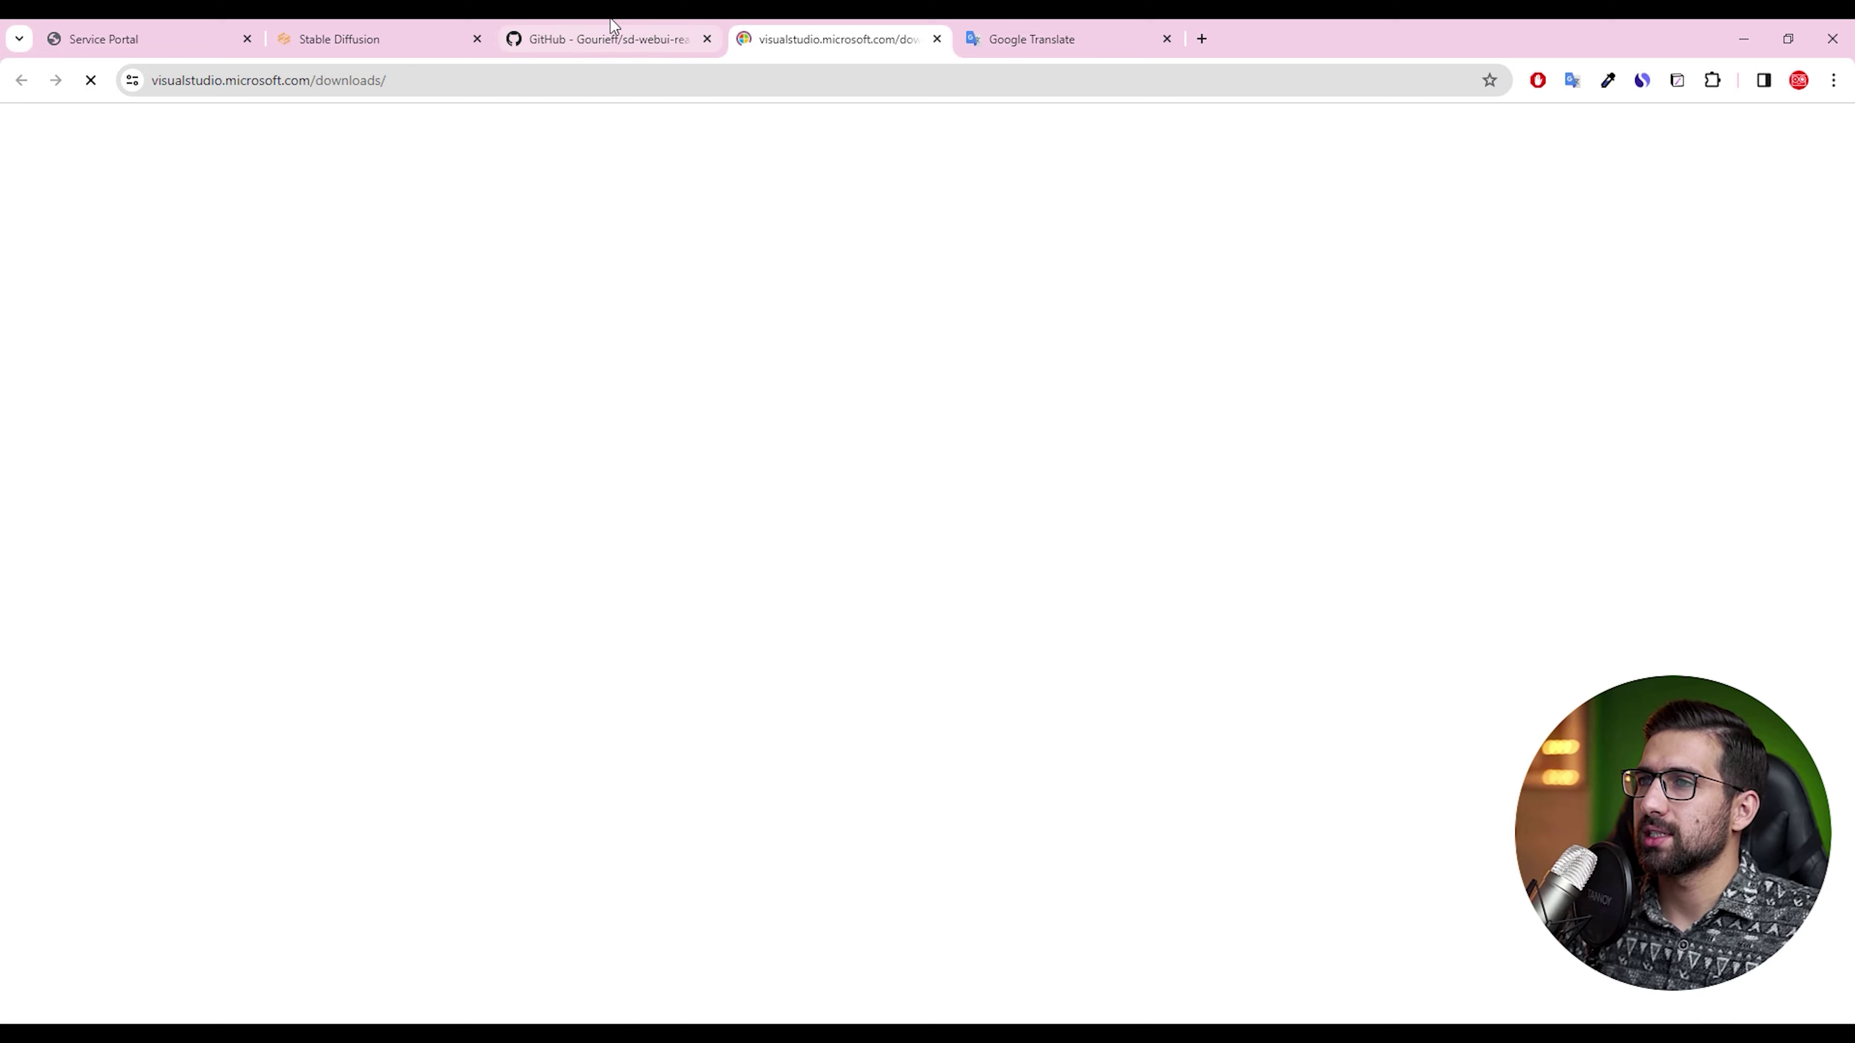
{"action": "scroll", "coordinate": [665, 523], "scroll_direction": "down", "scroll_amount": 6}
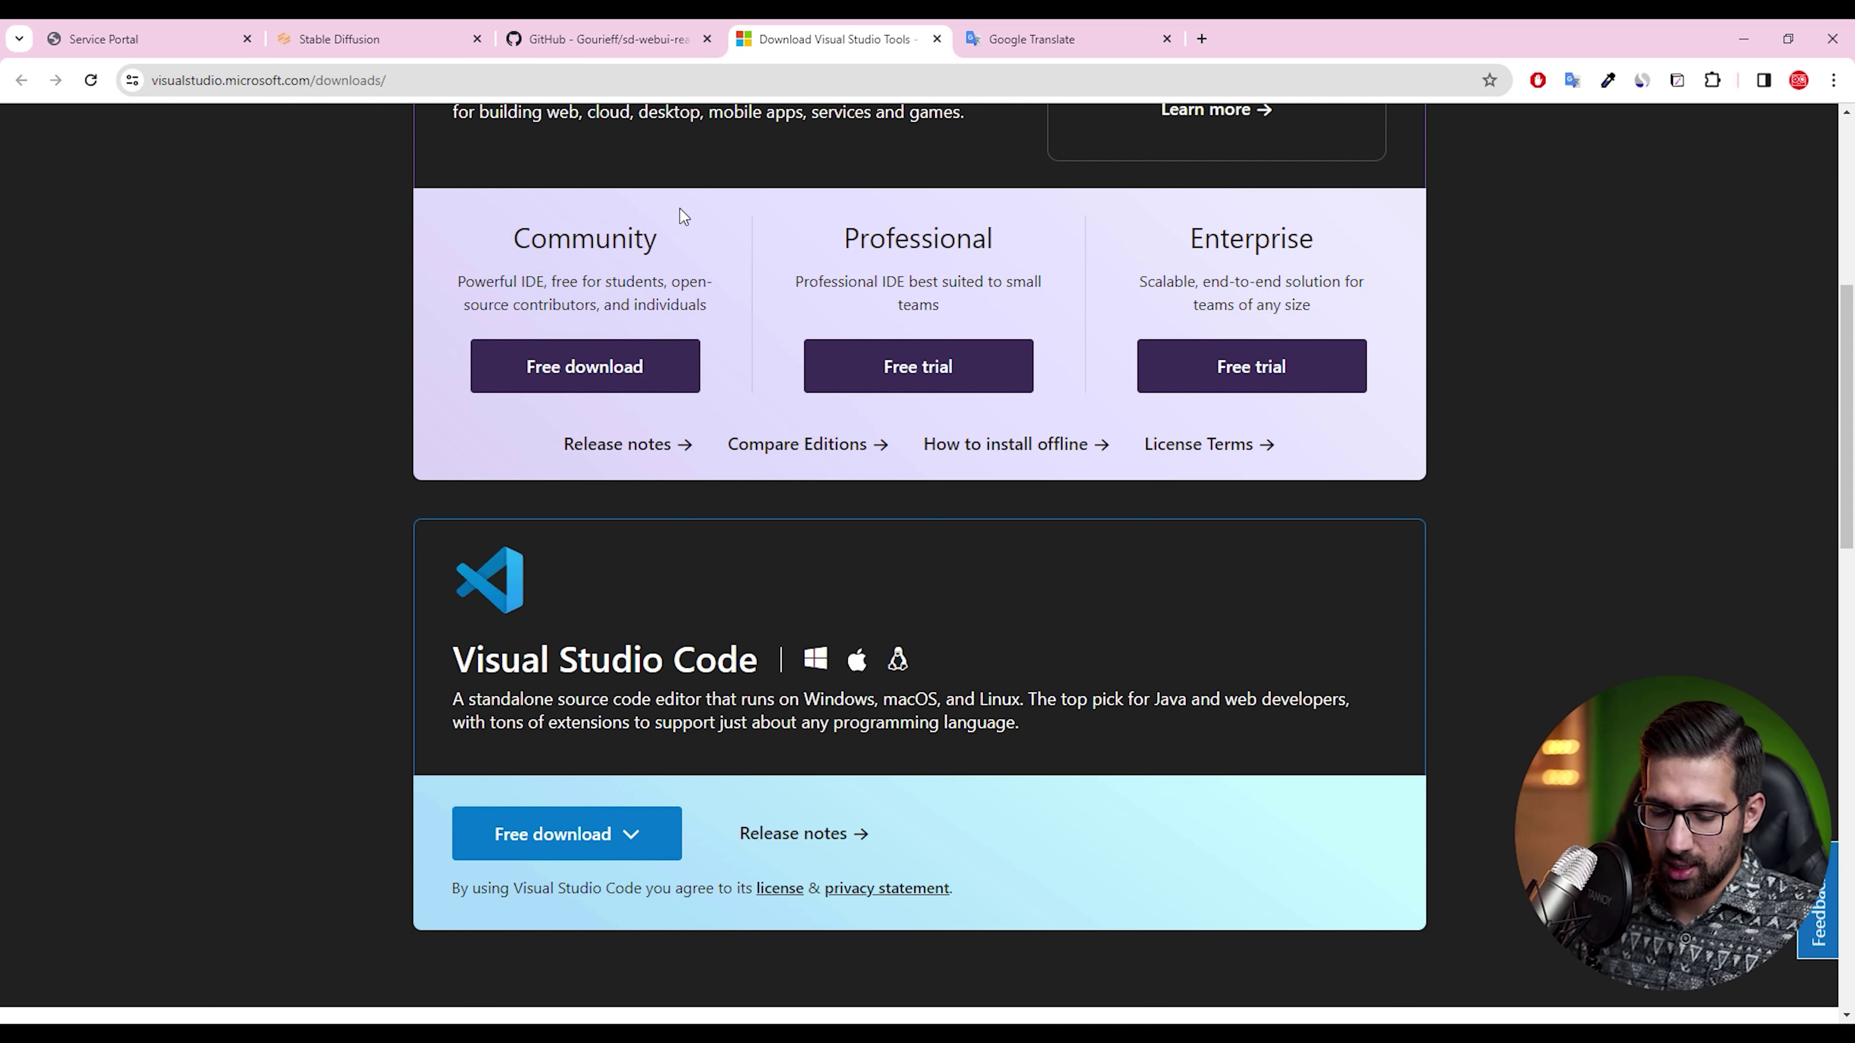
Launch the installed Visual Studio 2022 from a Windows search for "visua" and close its start window
{"action": "key", "text": "super"}
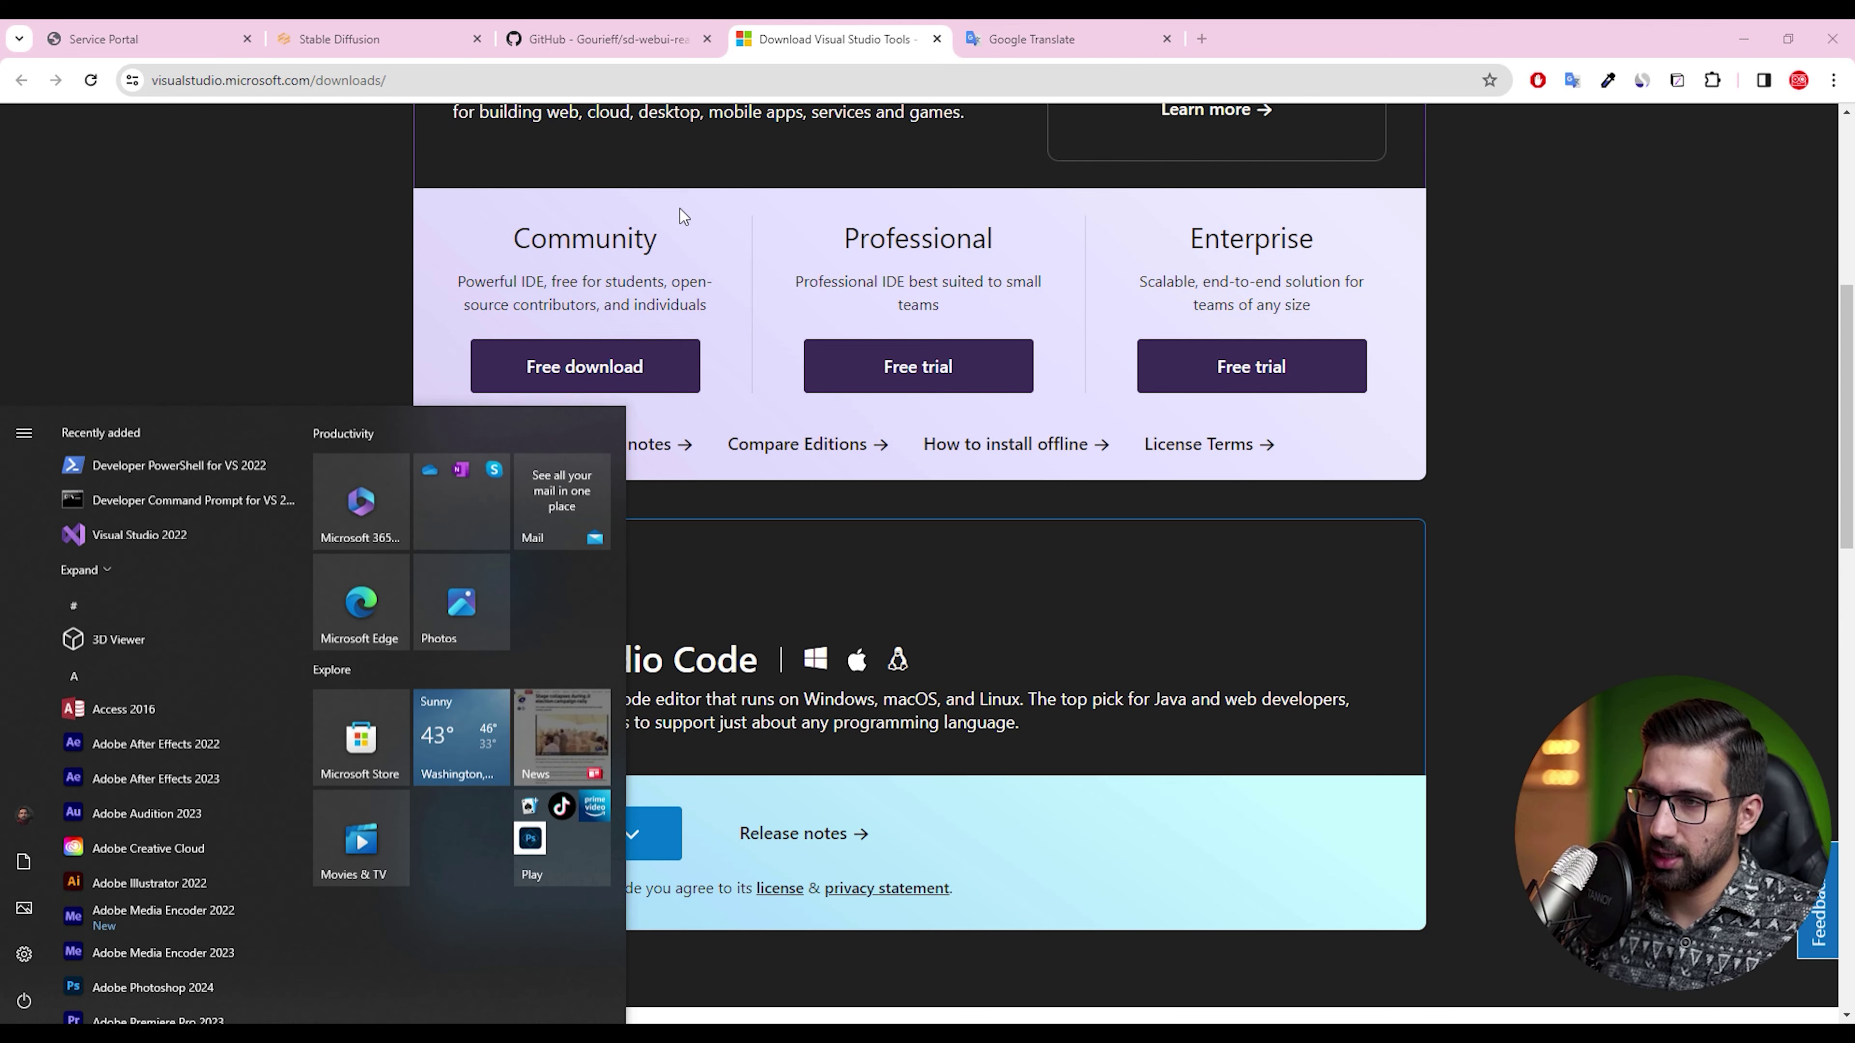
{"action": "type", "text": "visua"}
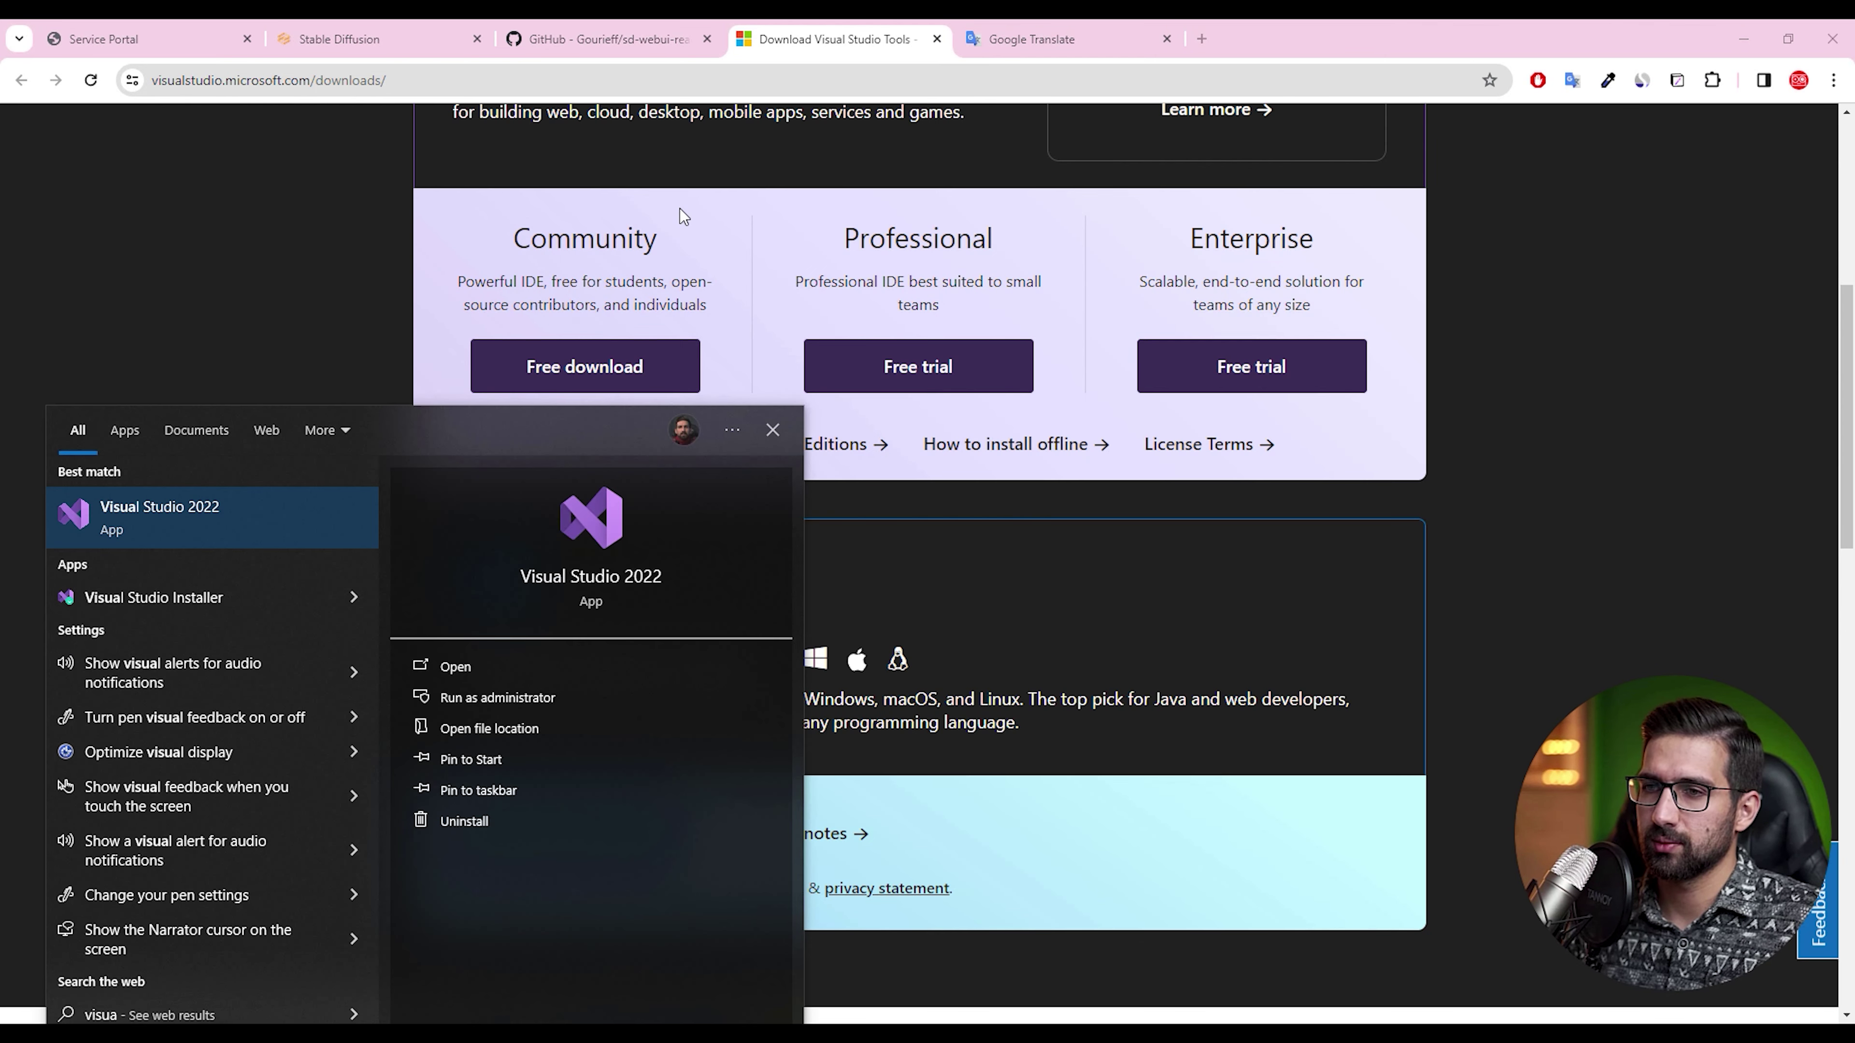
{"action": "left_click", "coordinate": [255, 510]}
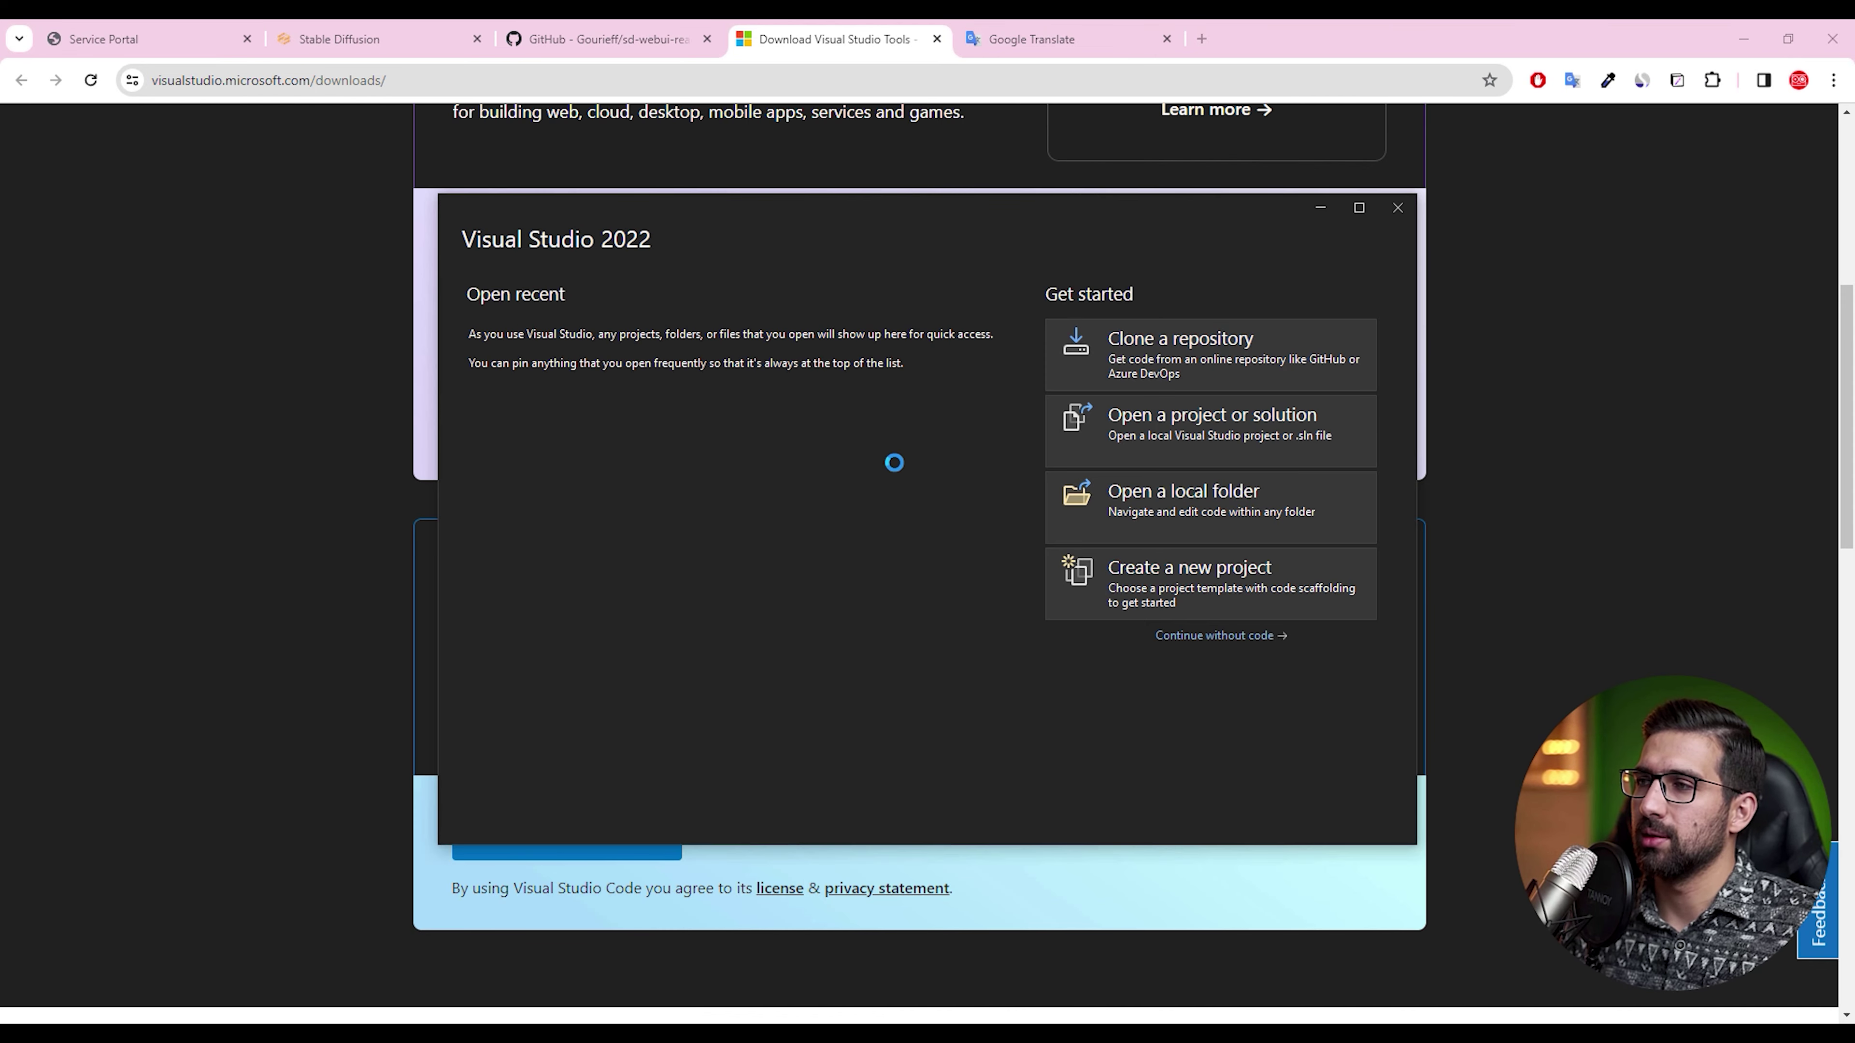
{"action": "left_click", "coordinate": [1397, 208]}
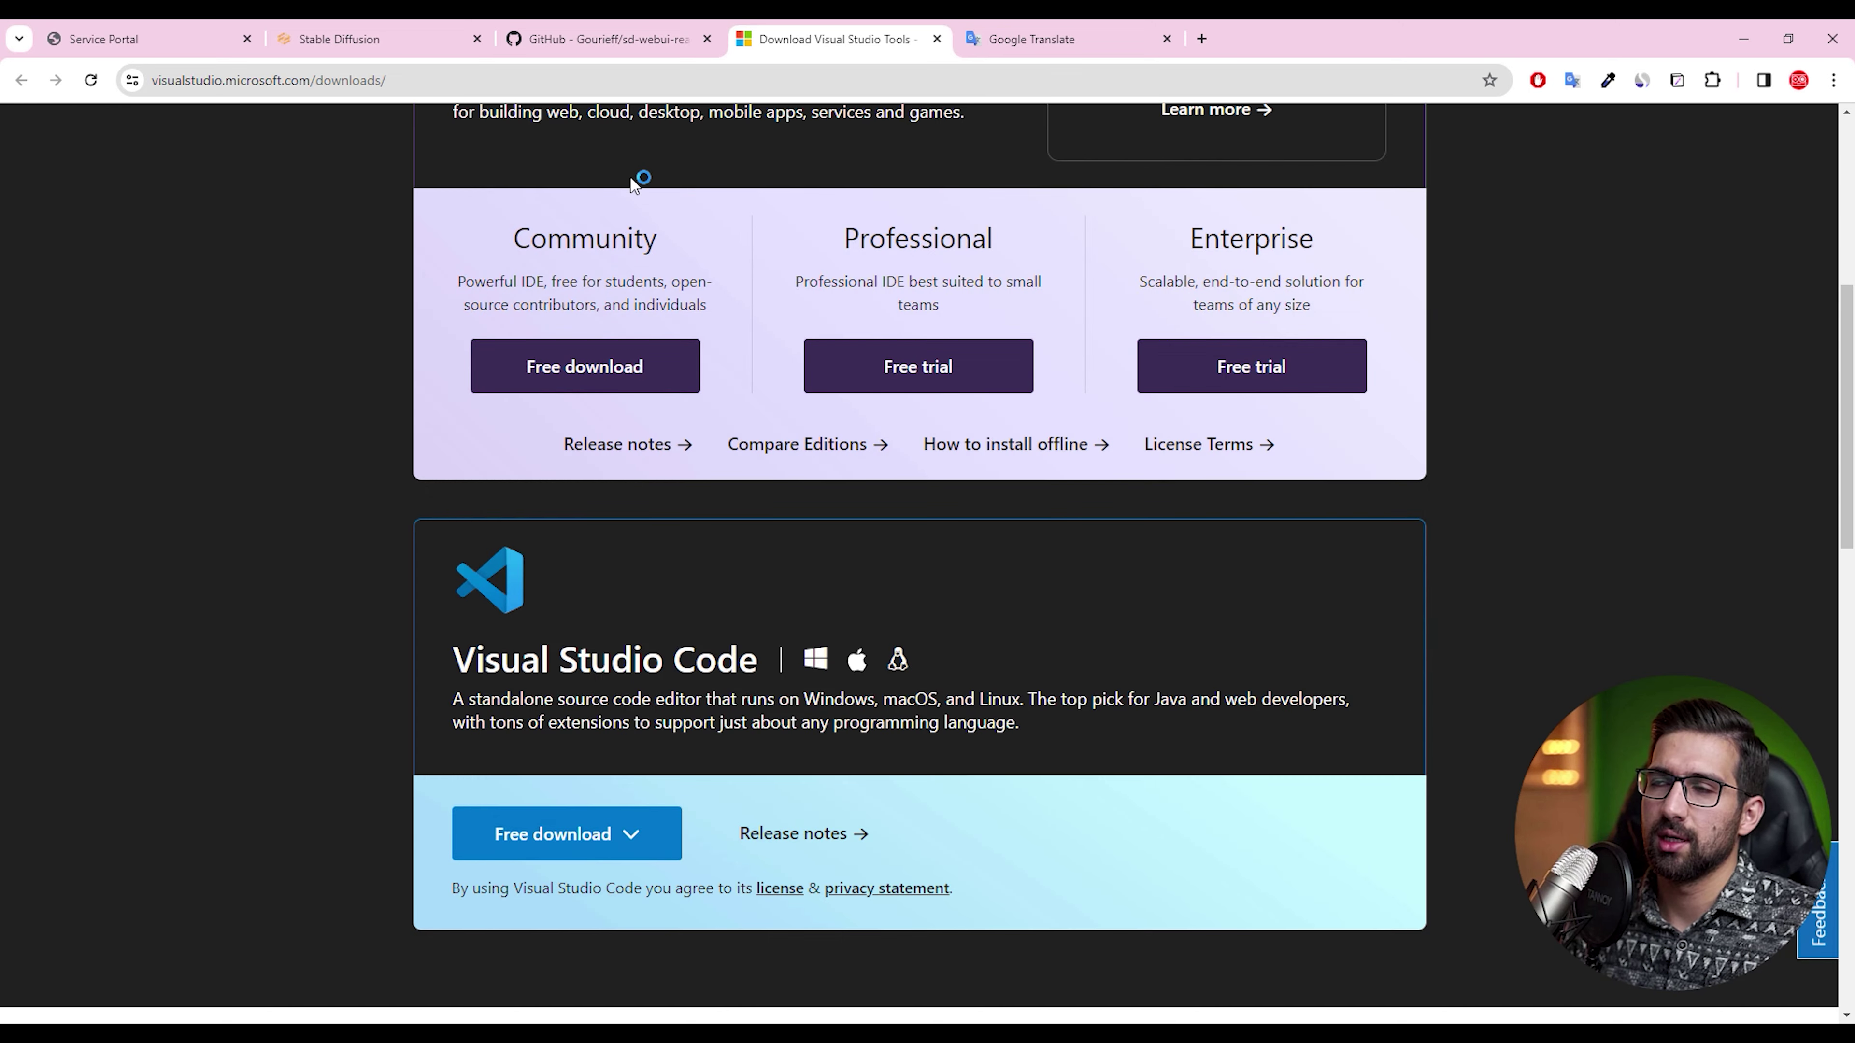
Copy the ReActor repository URL from the AUTOMATIC1111 installation instructions on GitHub
{"action": "left_click", "coordinate": [633, 30]}
{"action": "left_click_drag", "start_coordinate": [459, 544], "coordinate": [779, 544]}
{"action": "key", "text": "ctrl+c"}
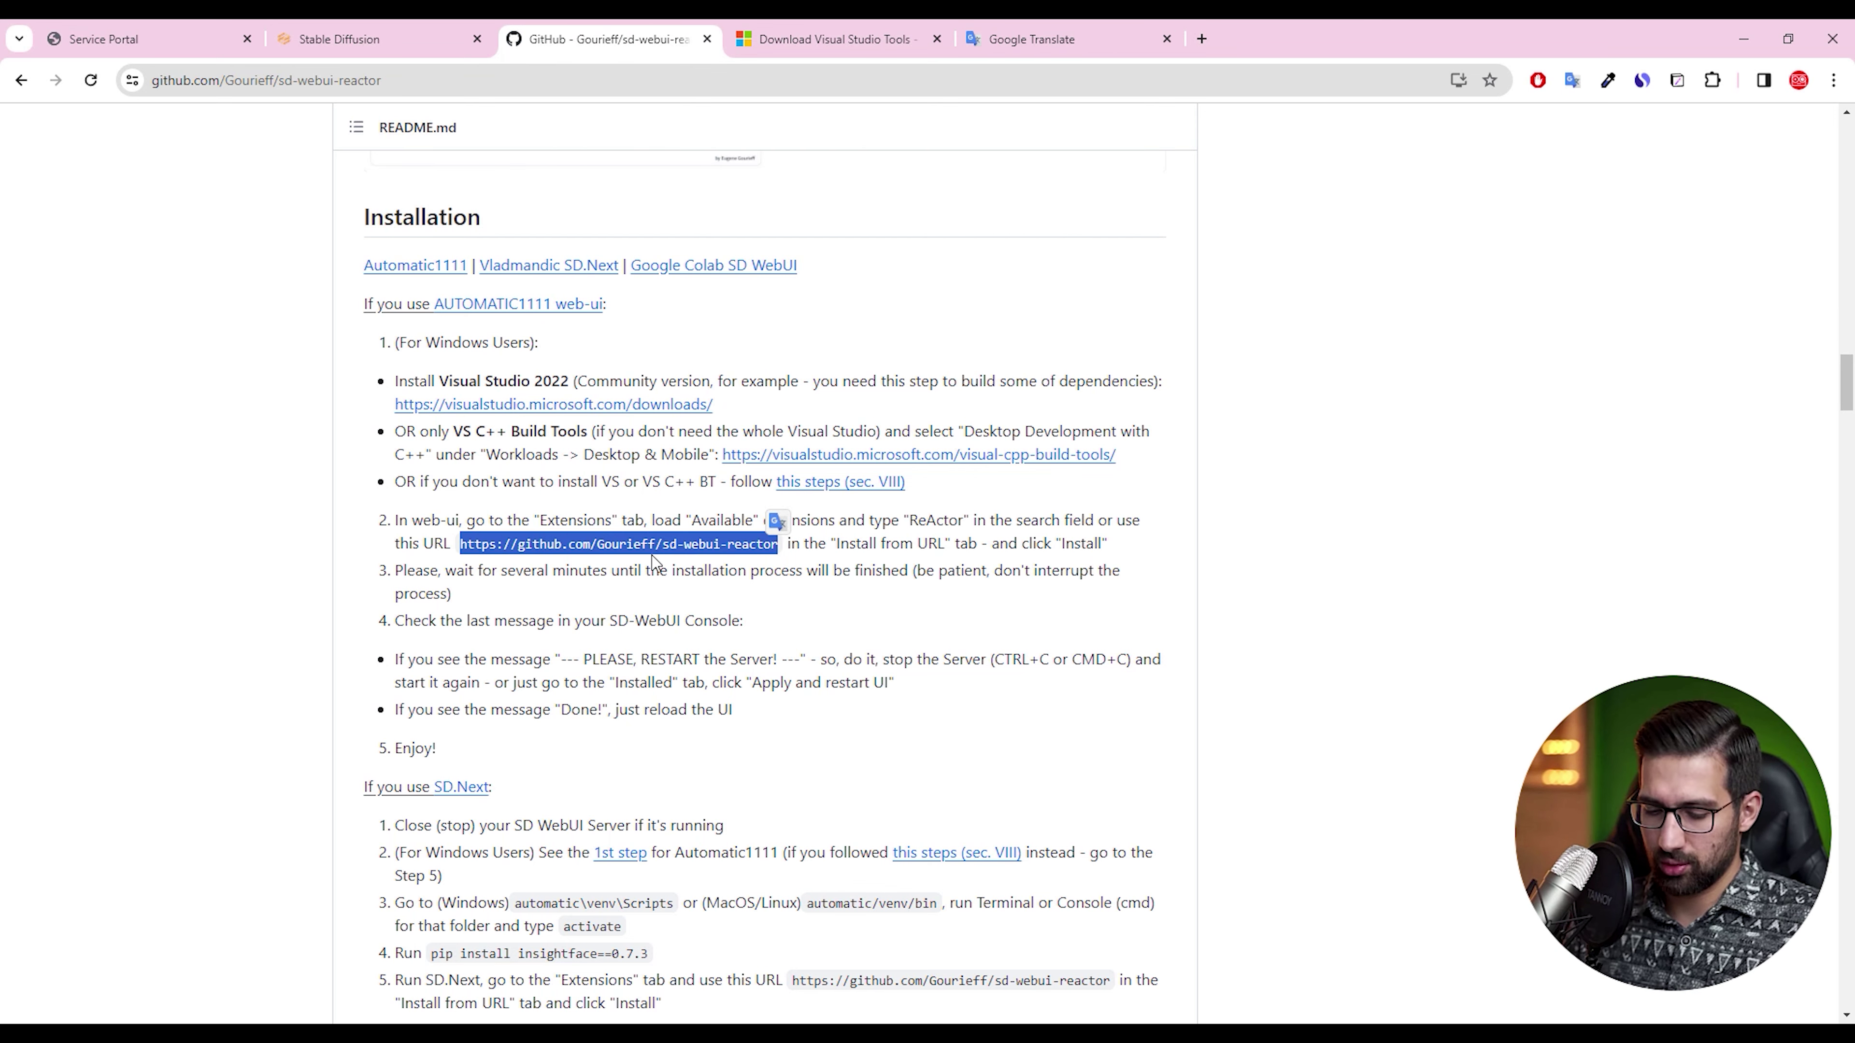
{"action": "left_click", "coordinate": [400, 41]}
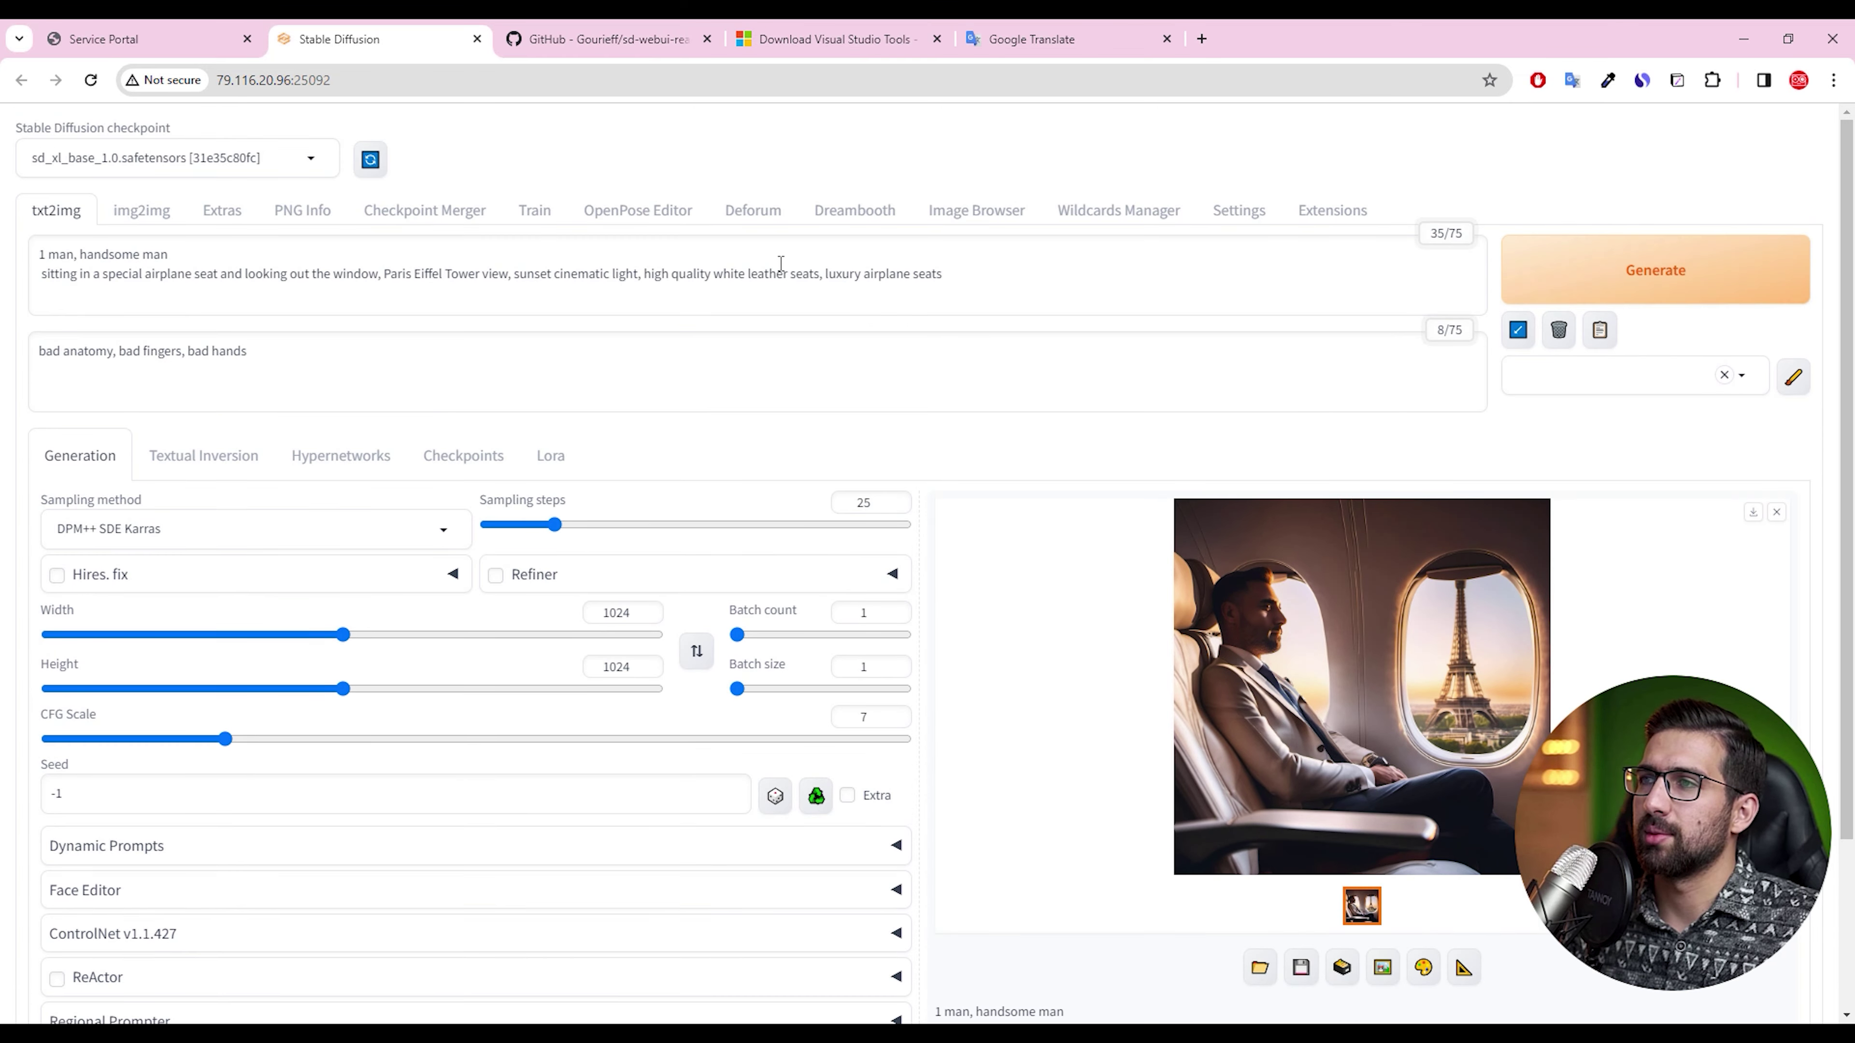
{"action": "left_click", "coordinate": [1323, 211]}
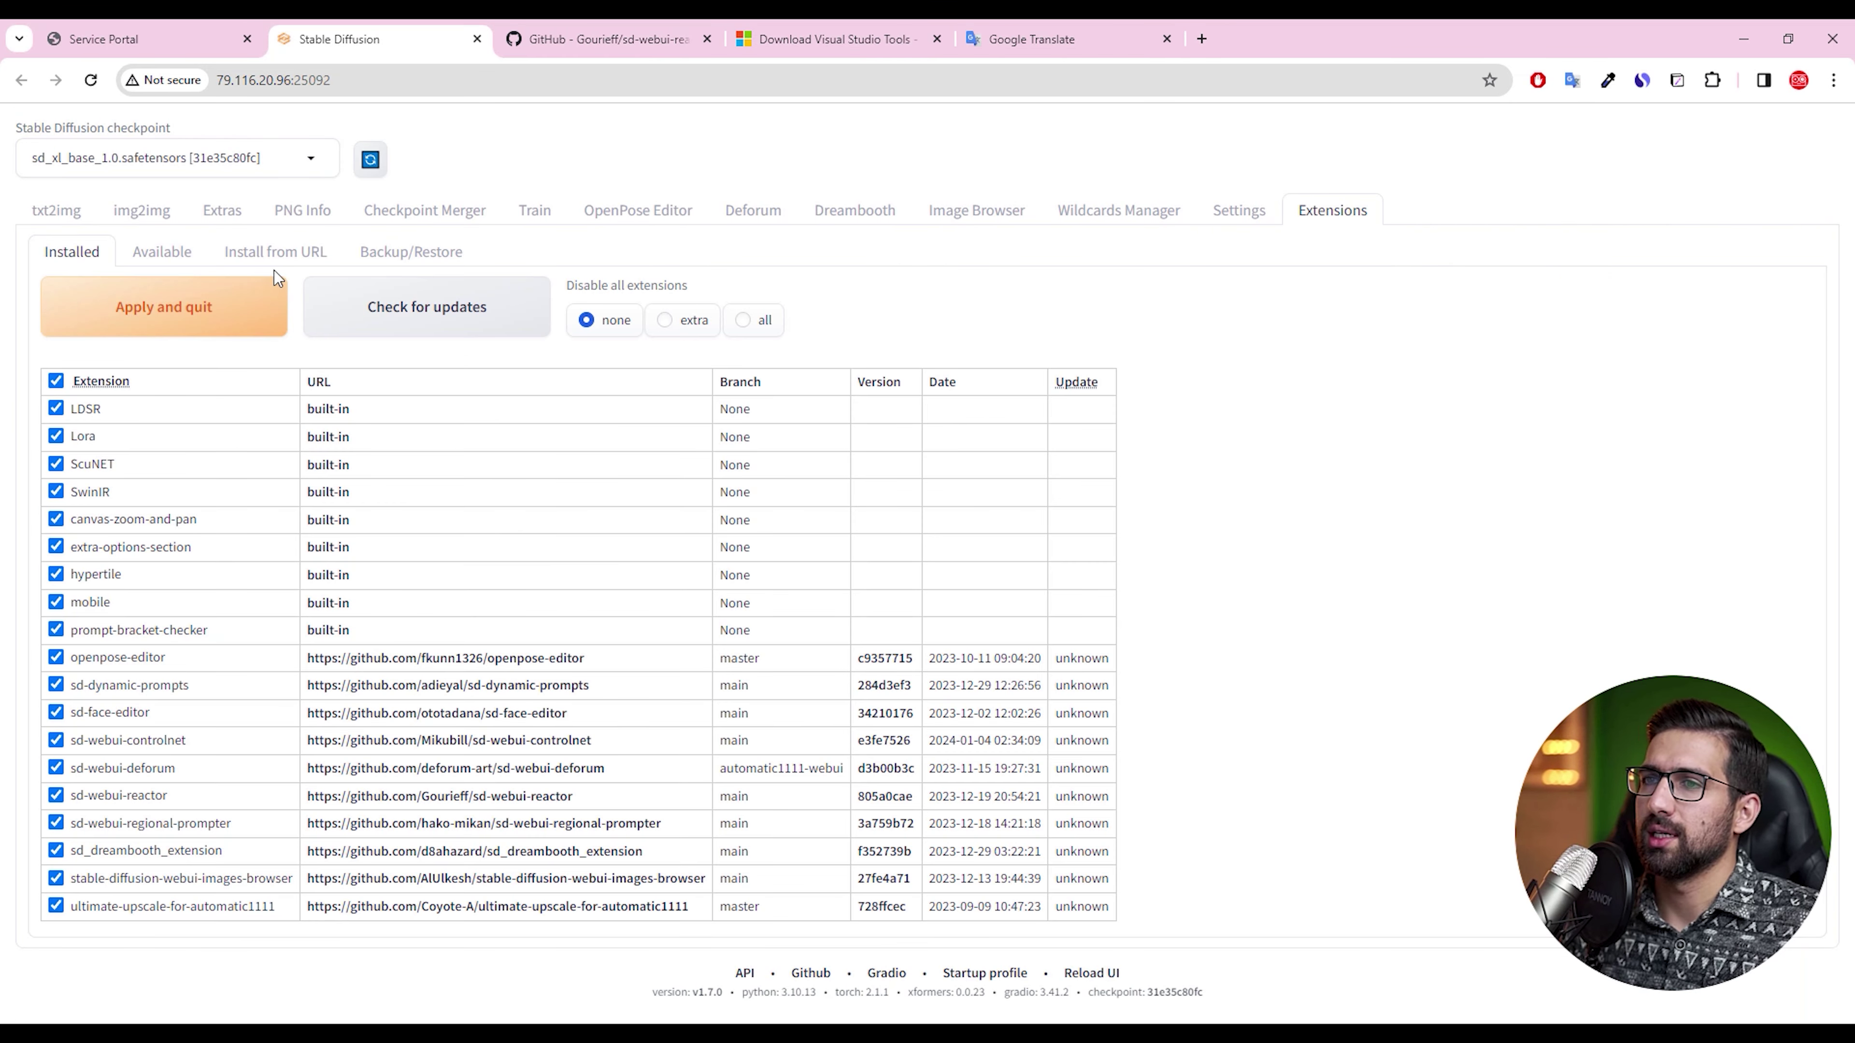
{"action": "left_click", "coordinate": [284, 260]}
{"action": "left_click", "coordinate": [306, 319]}
{"action": "key", "text": "ctrl+v"}
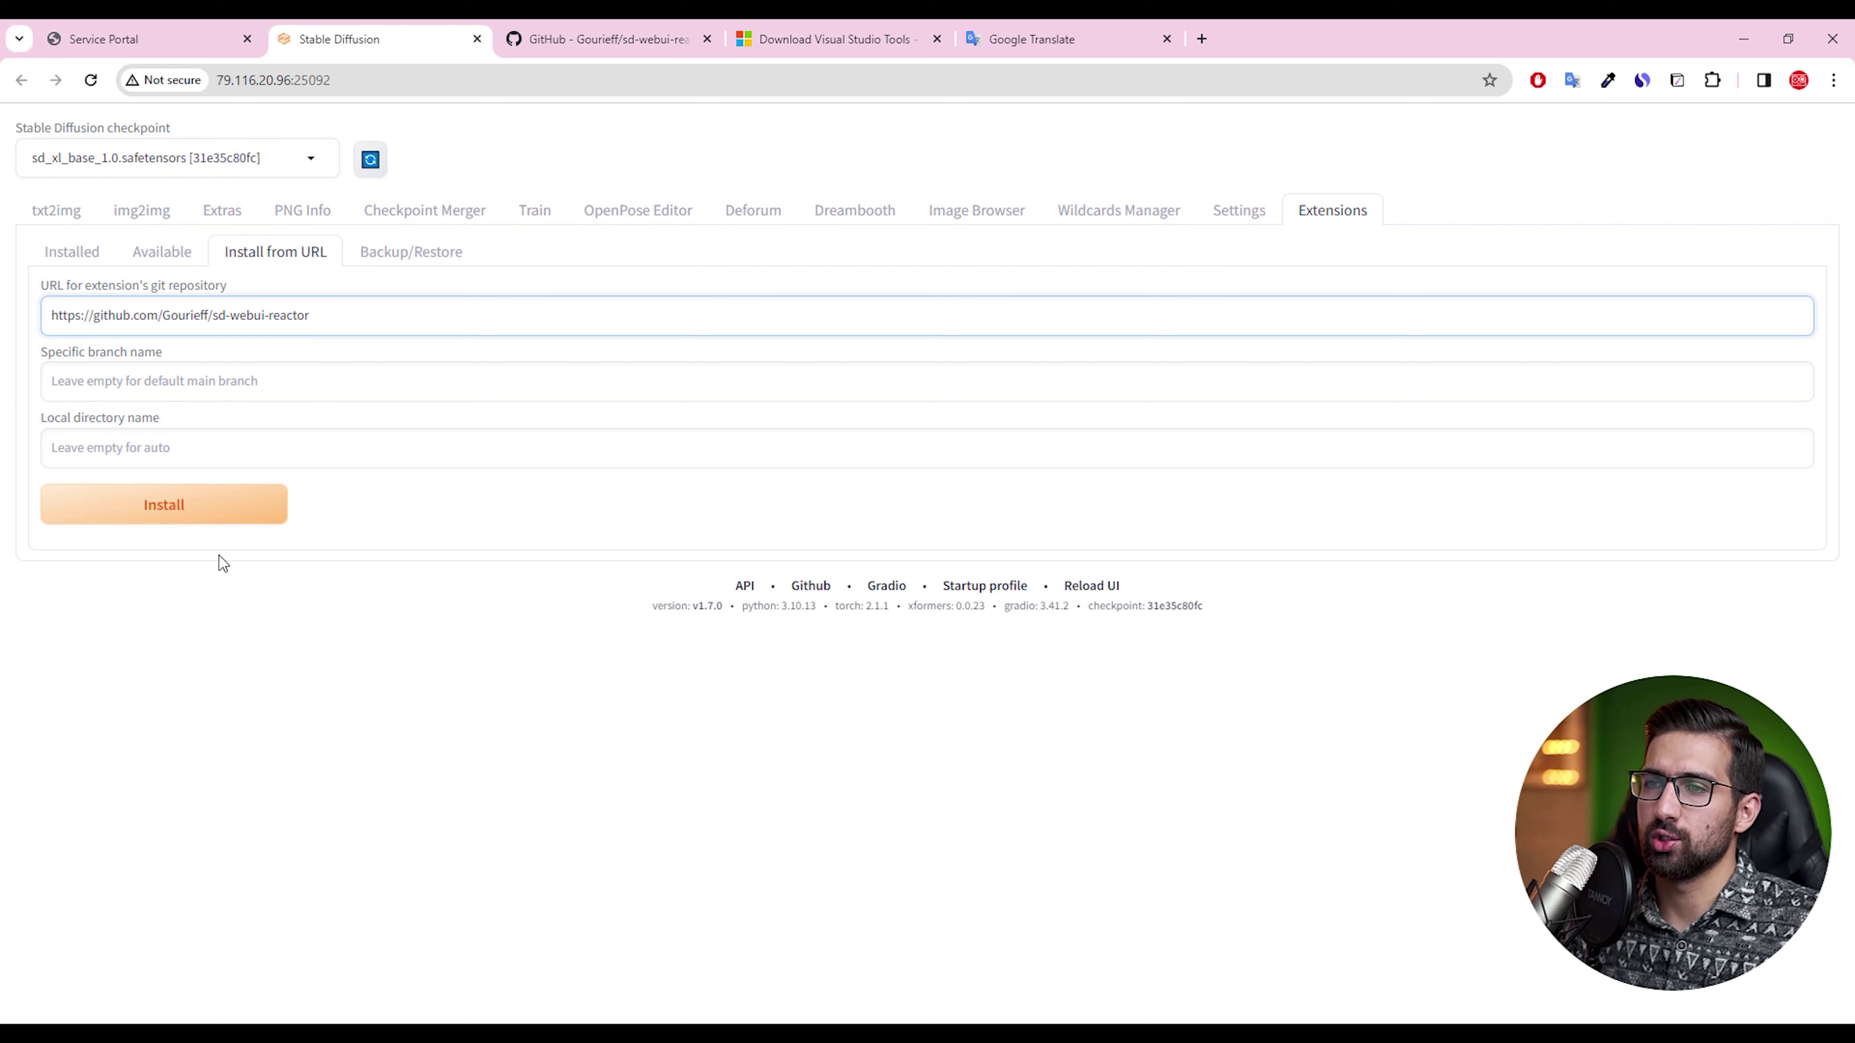
{"action": "left_click", "coordinate": [73, 254]}
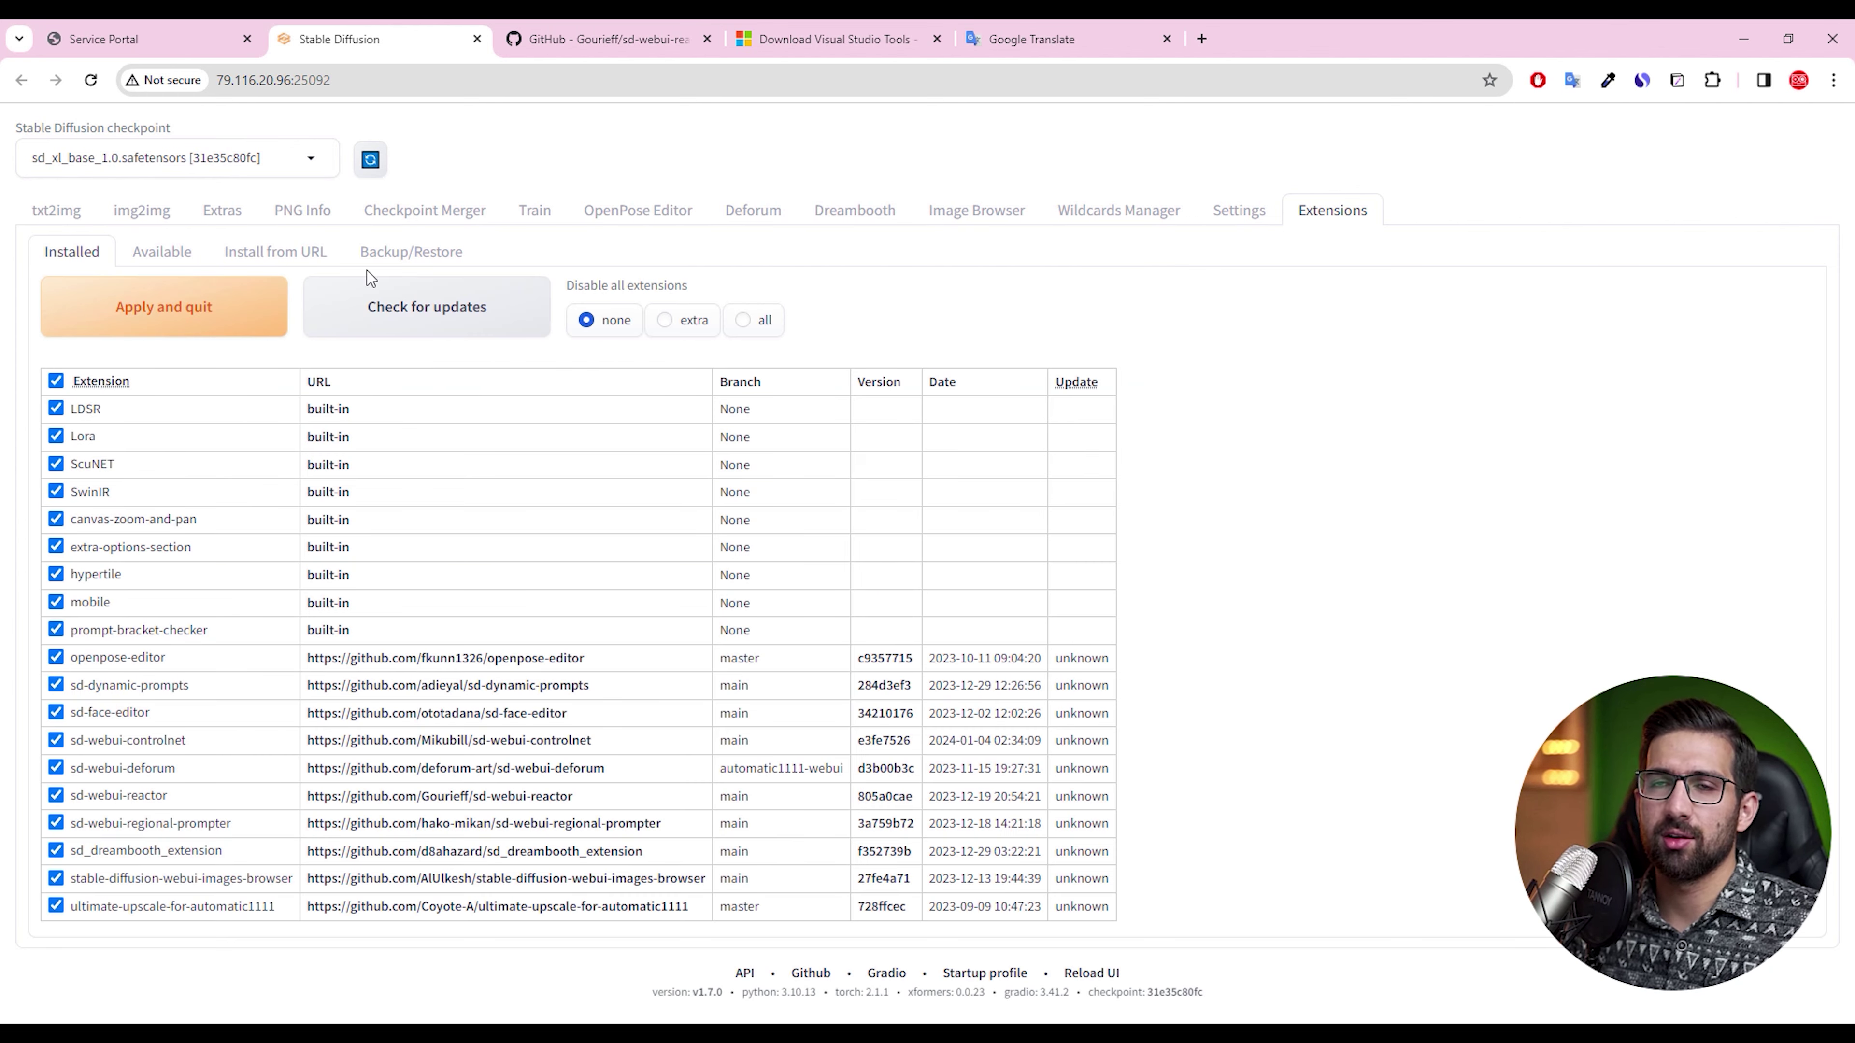
Enable ReActor for txt2img and expand its face swap settings
{"action": "left_click", "coordinate": [76, 199]}
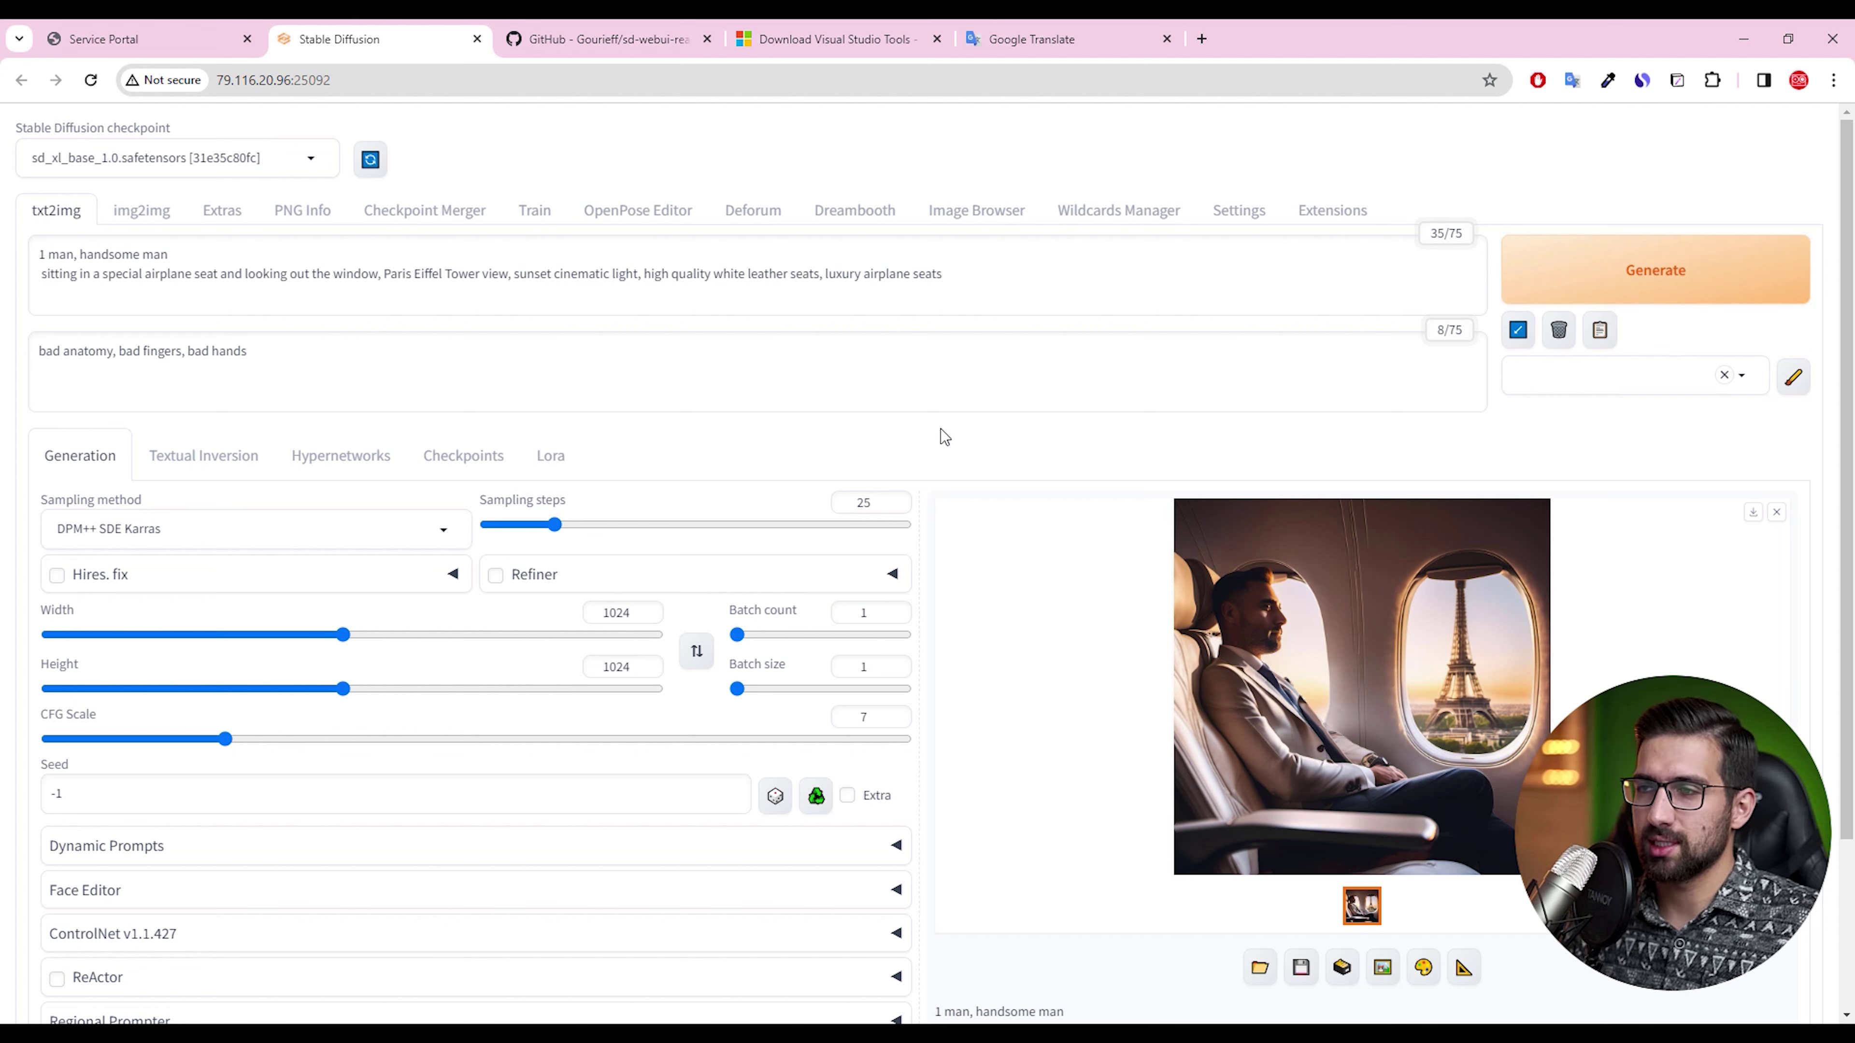
{"action": "scroll", "coordinate": [508, 563], "scroll_direction": "down", "scroll_amount": 3}
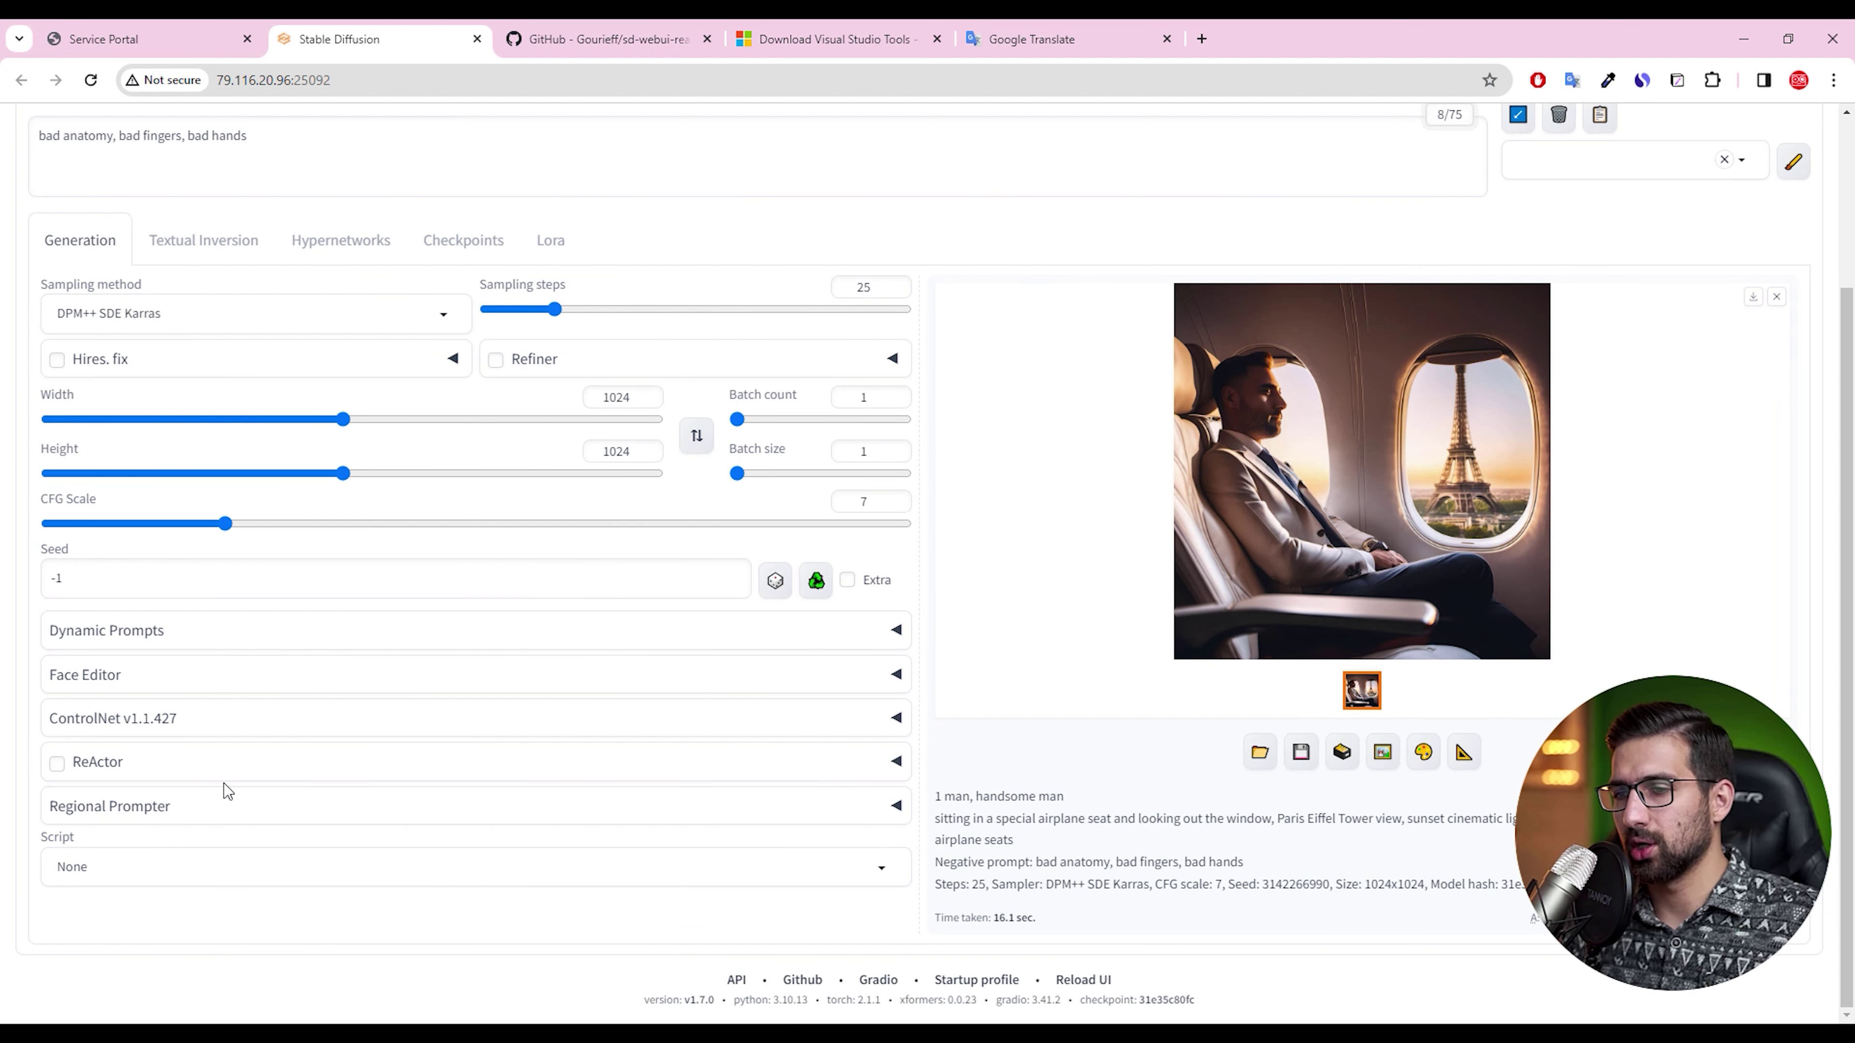
{"action": "left_click", "coordinate": [337, 767]}
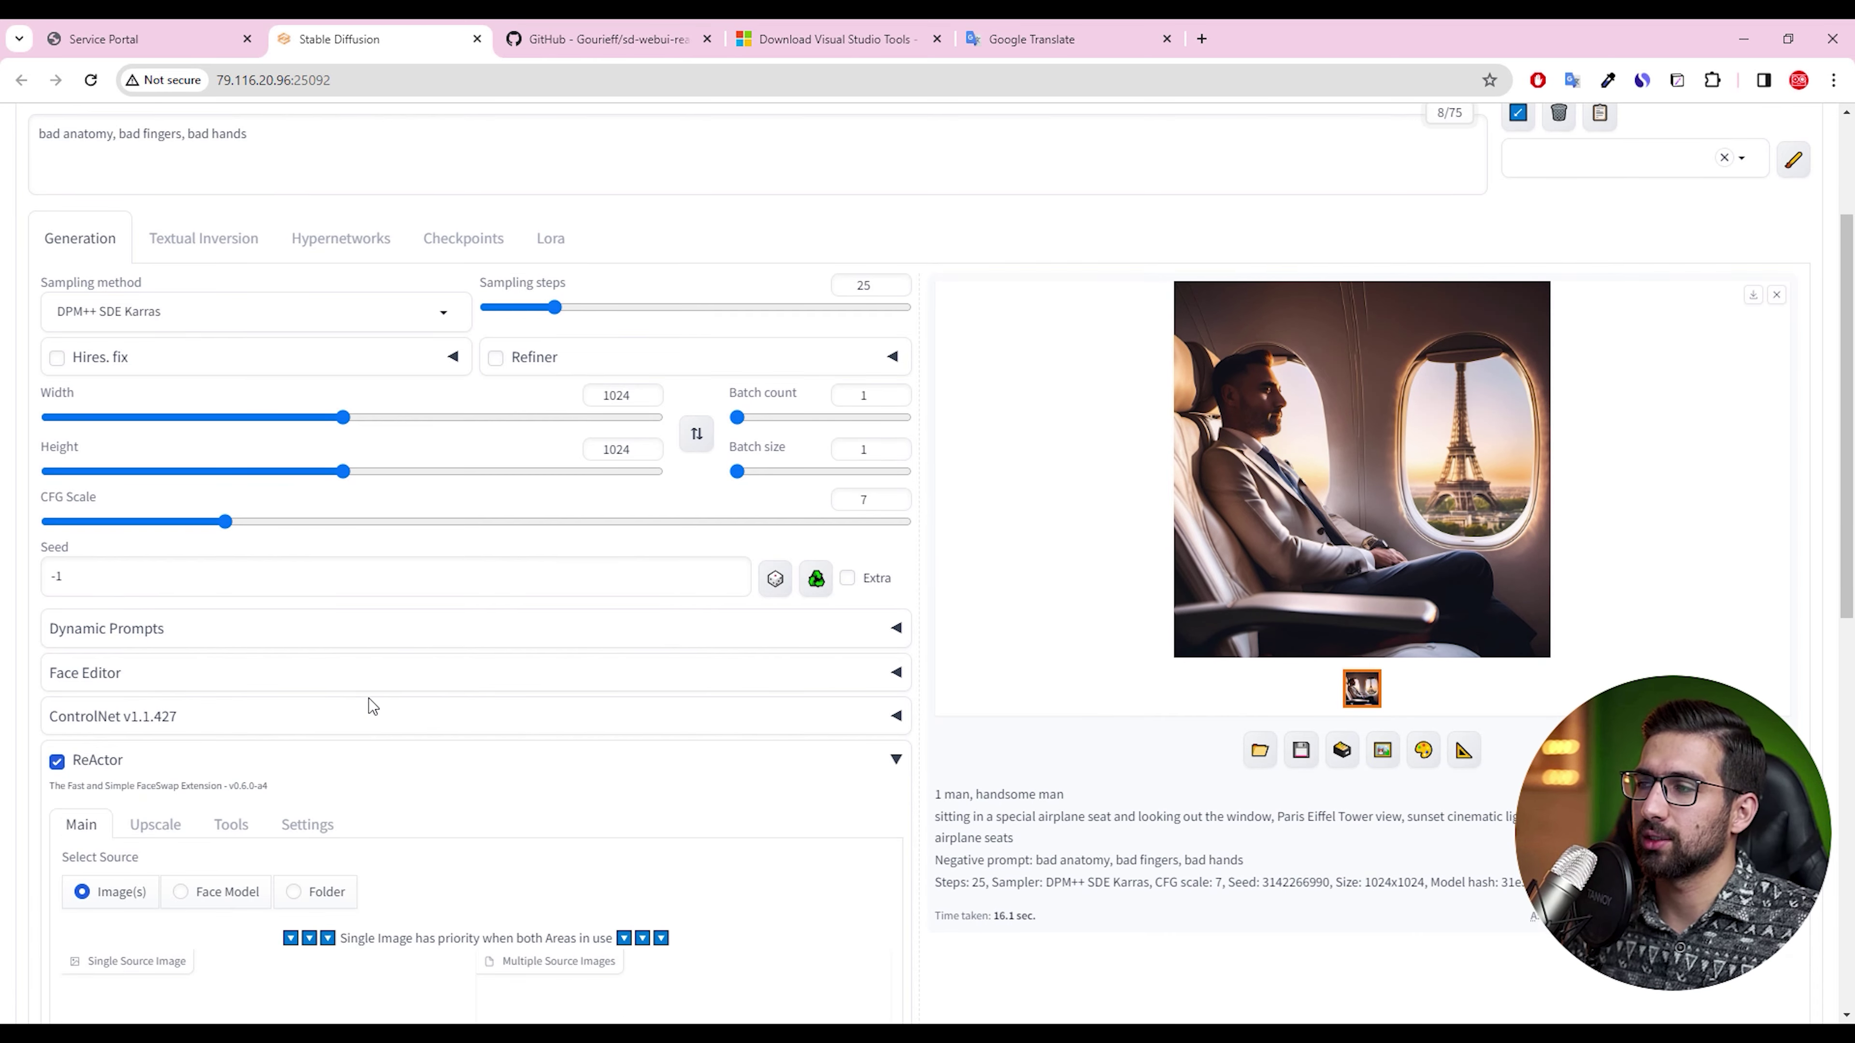
{"action": "scroll", "coordinate": [369, 699], "scroll_direction": "down", "scroll_amount": 8}
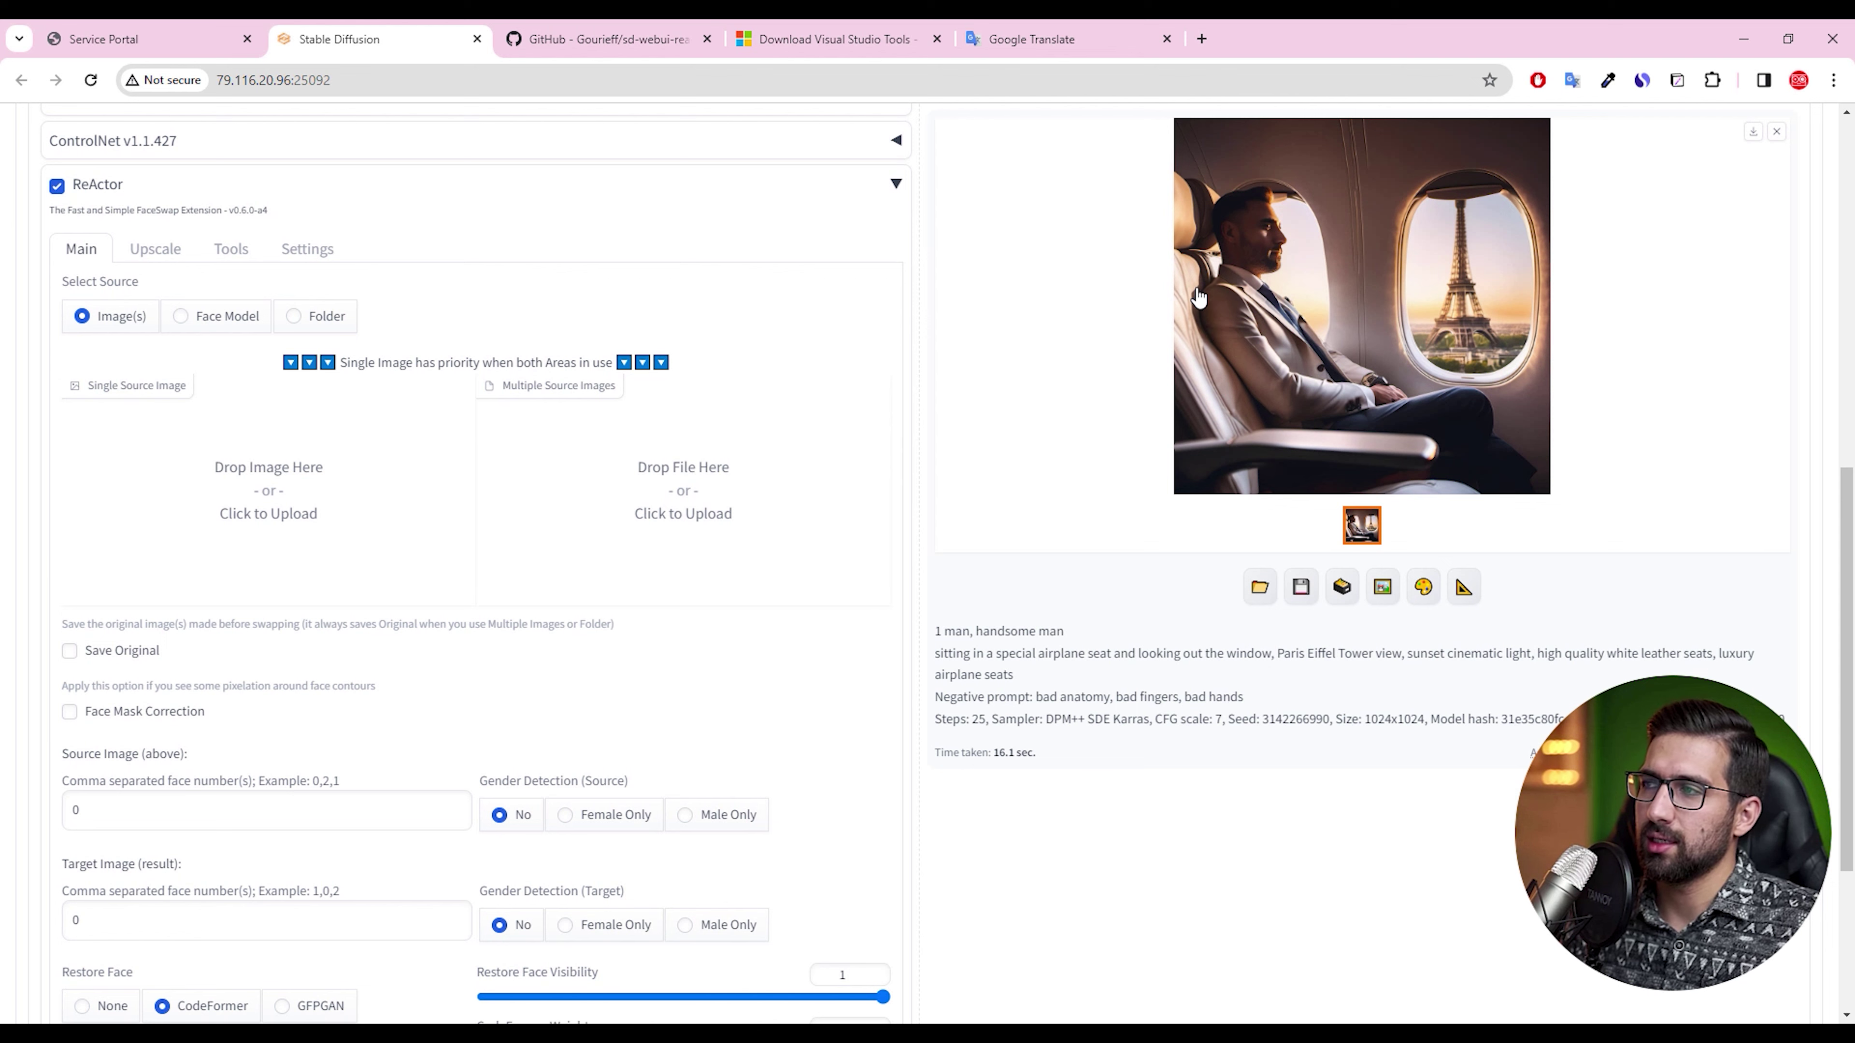
Load the source portrait from the Ai-09 folder as ReActor's single source image and generate the picture
{"action": "left_click", "coordinate": [343, 555]}
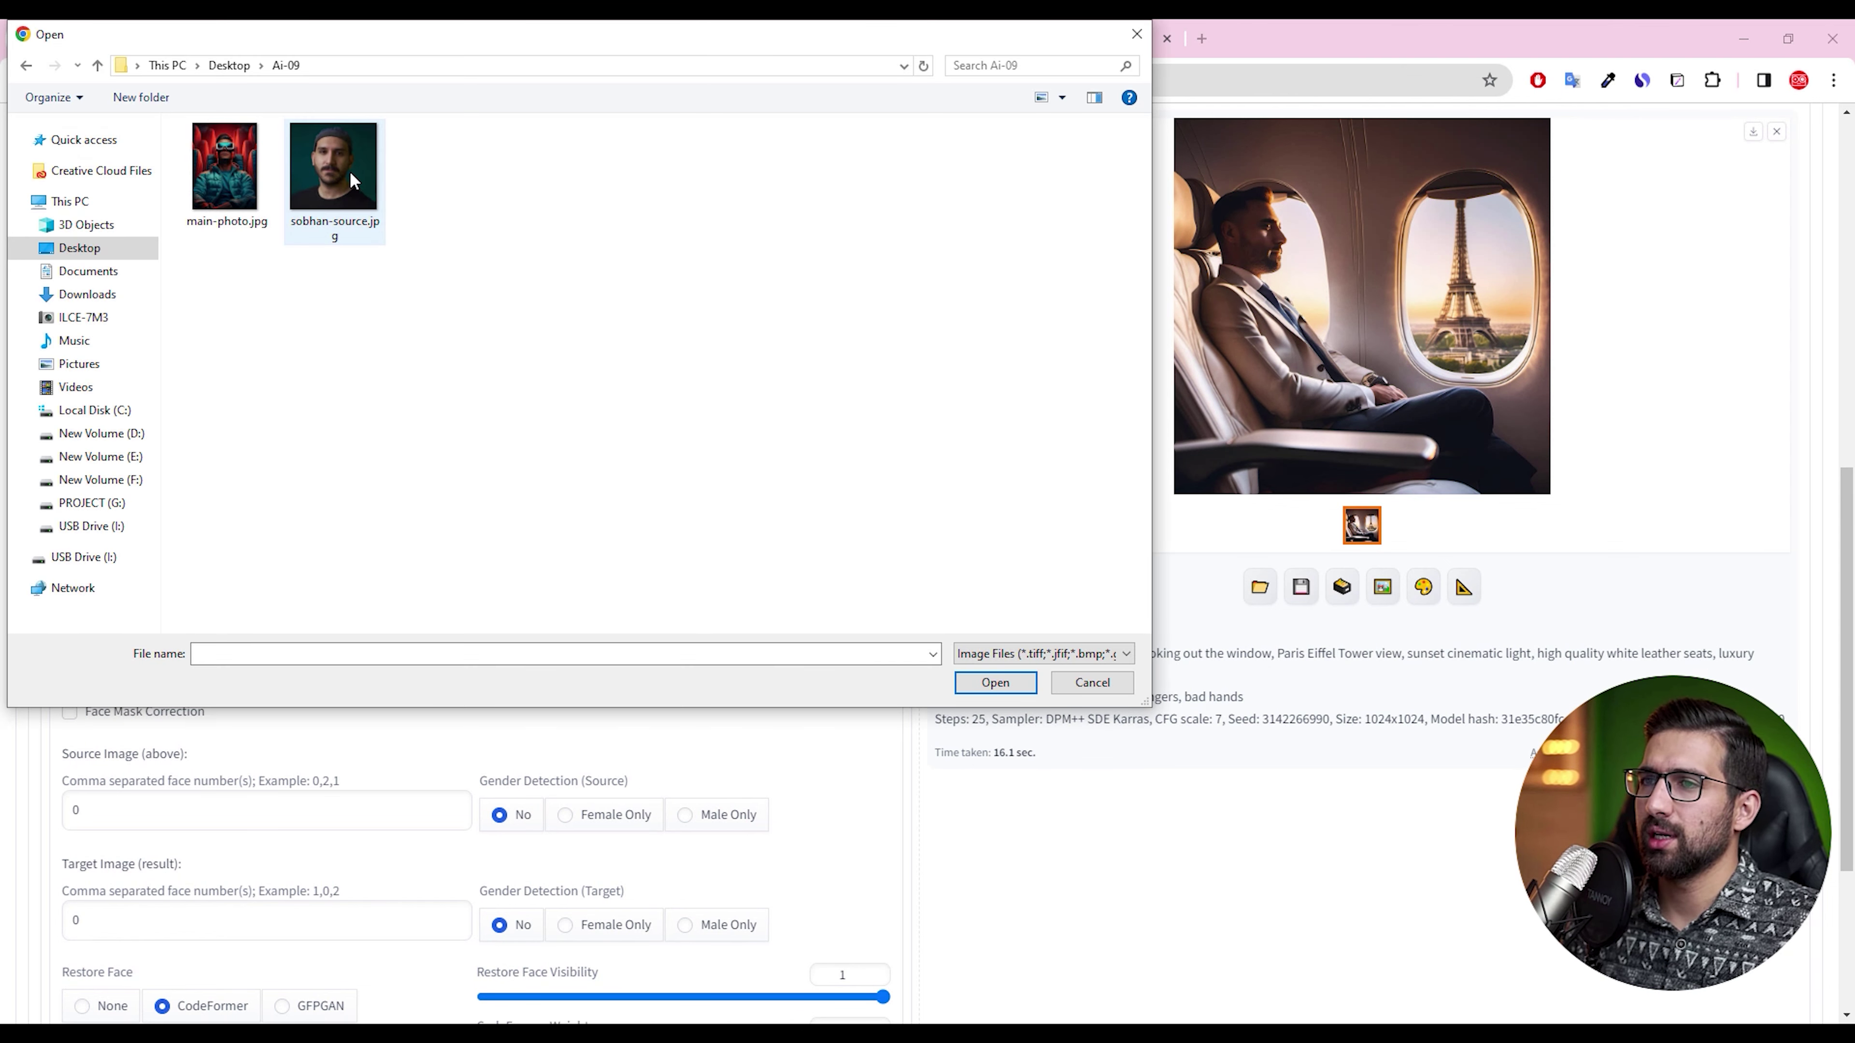
{"action": "double_click", "coordinate": [376, 241]}
{"action": "scroll", "coordinate": [783, 453], "scroll_direction": "up", "scroll_amount": 10}
{"action": "key", "text": "ctrl+Return"}
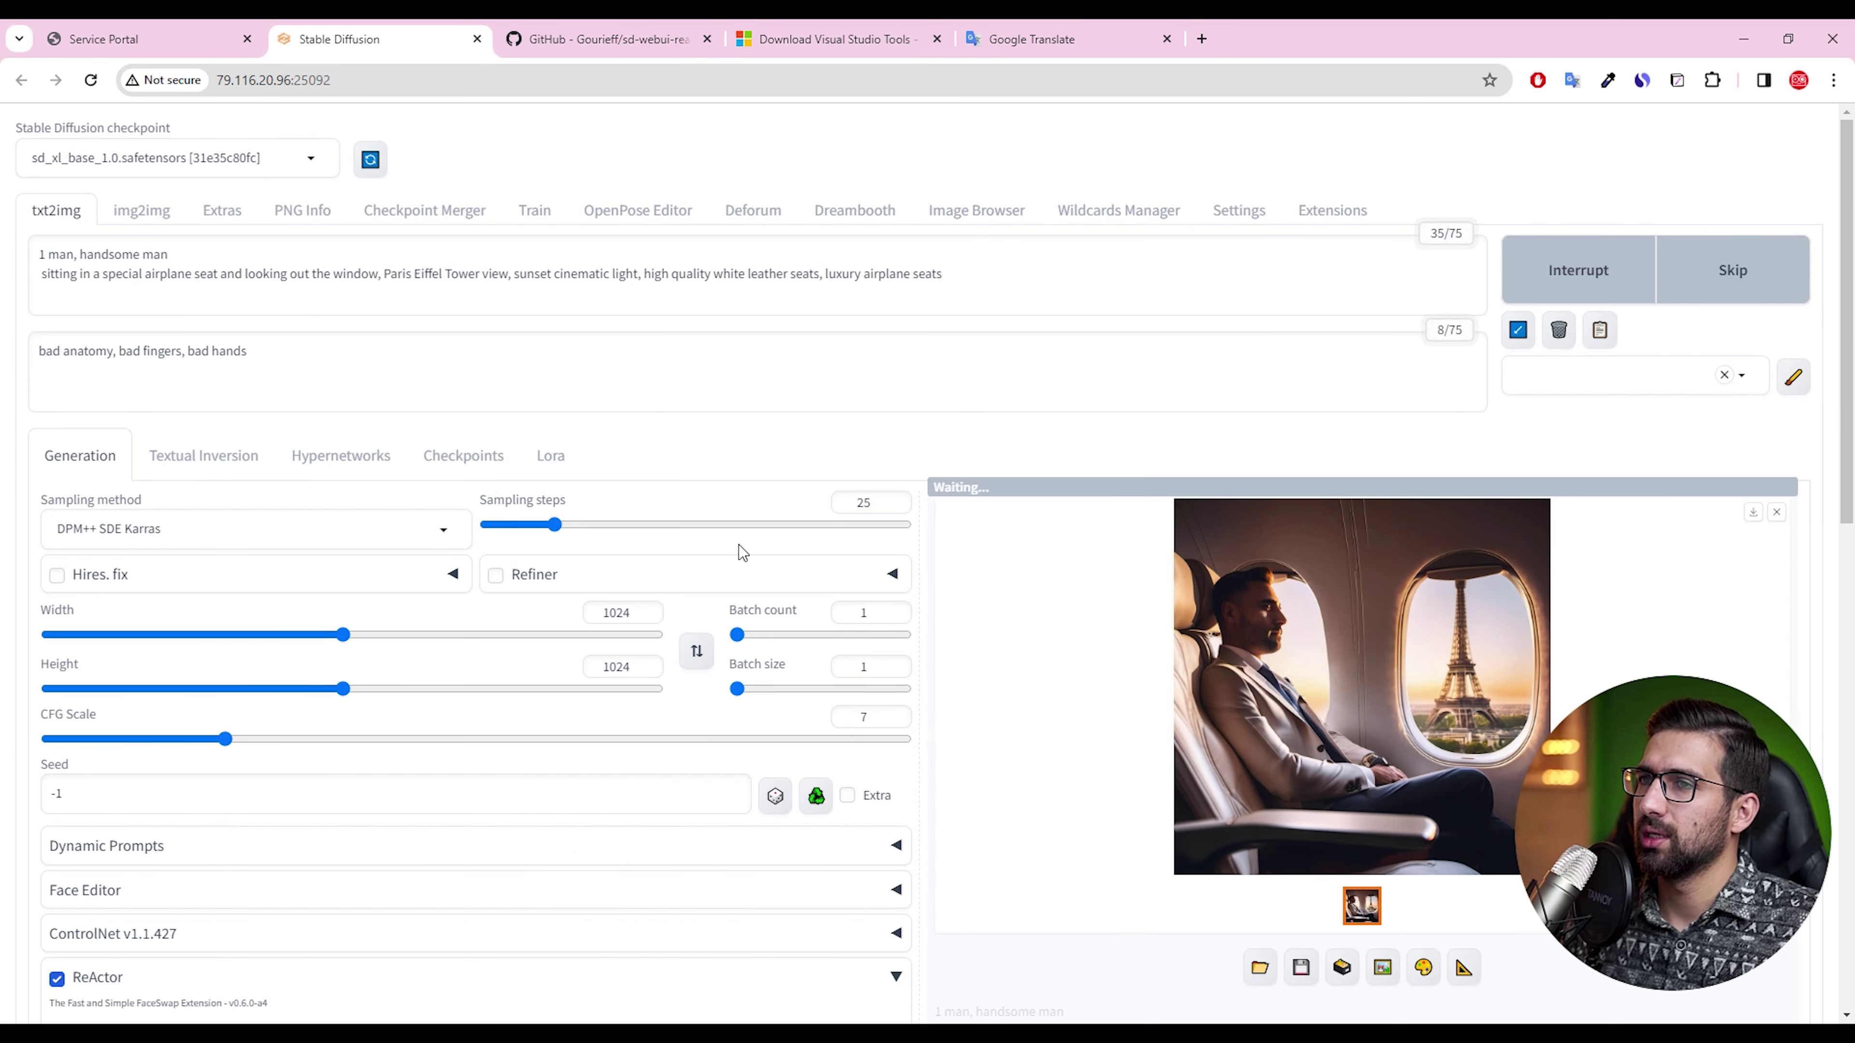
Compare the generated airplane picture with the source portrait and examine the swapped face at full size
{"action": "scroll", "coordinate": [1085, 518], "scroll_direction": "down", "scroll_amount": 3}
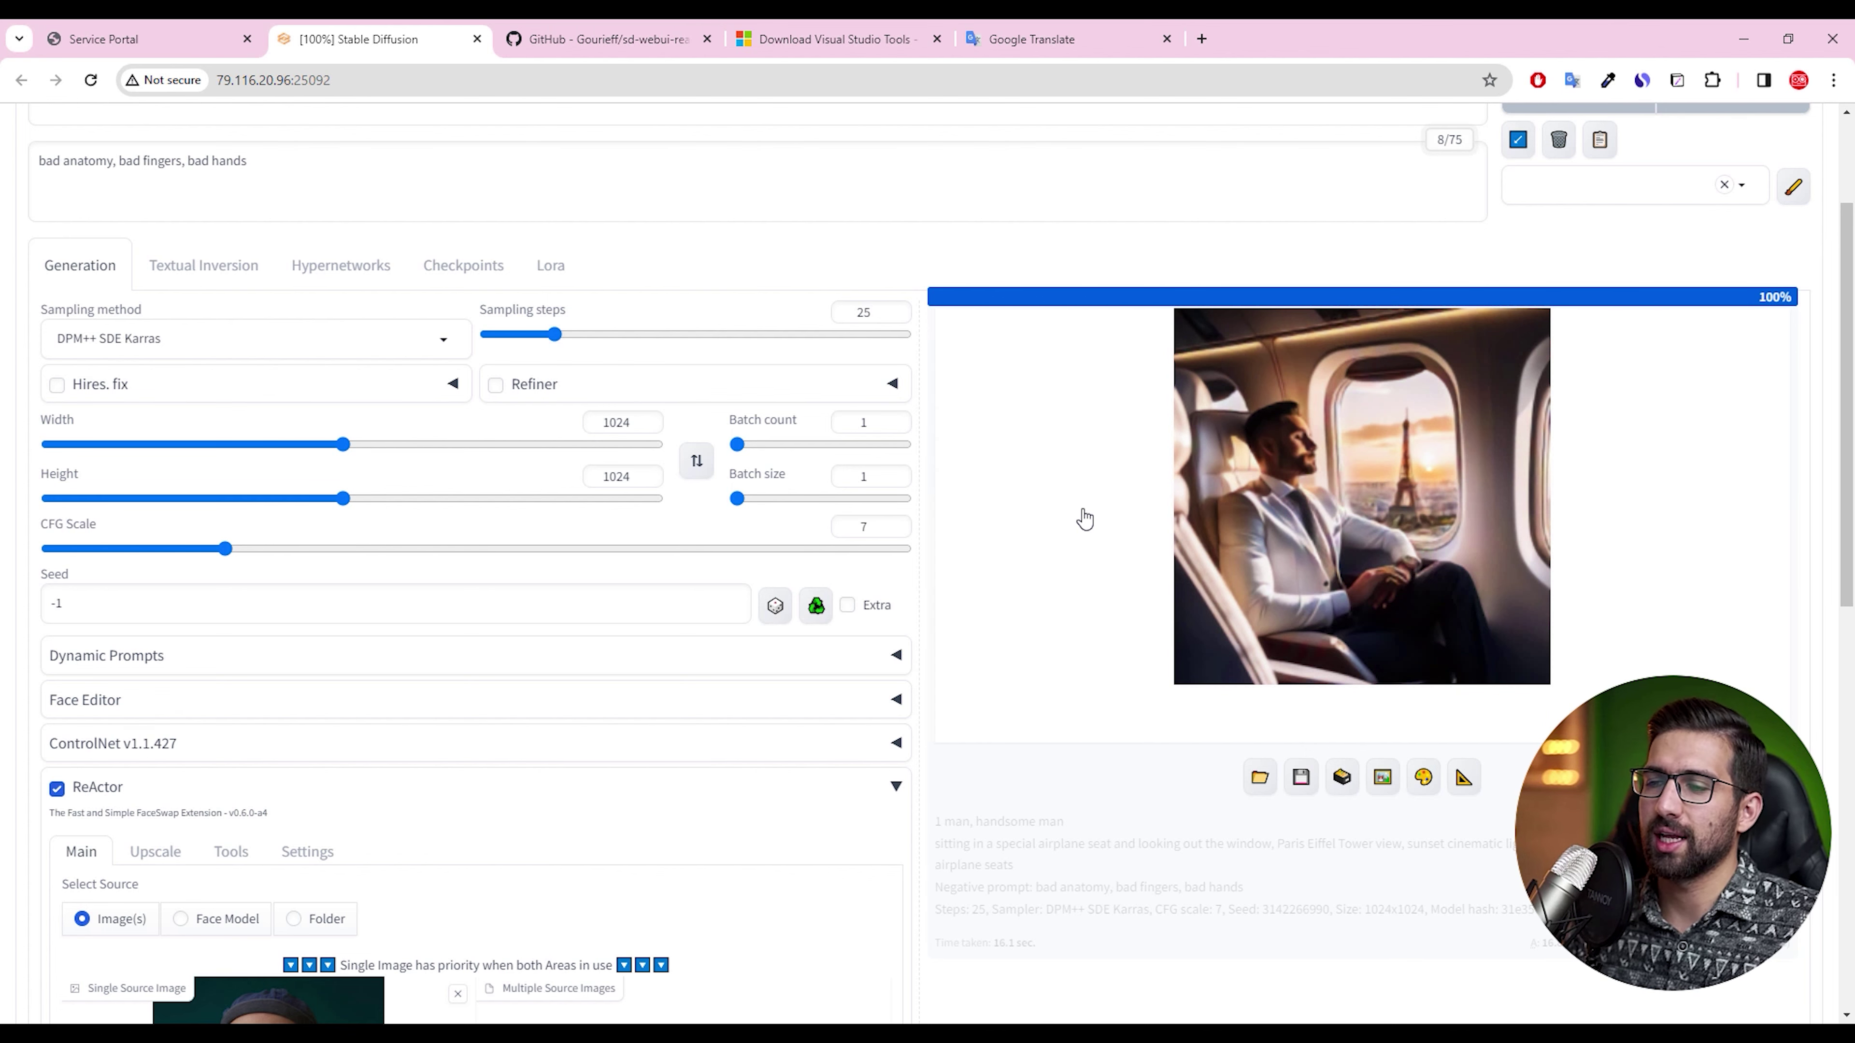
{"action": "scroll", "coordinate": [153, 884], "scroll_direction": "down", "scroll_amount": 8}
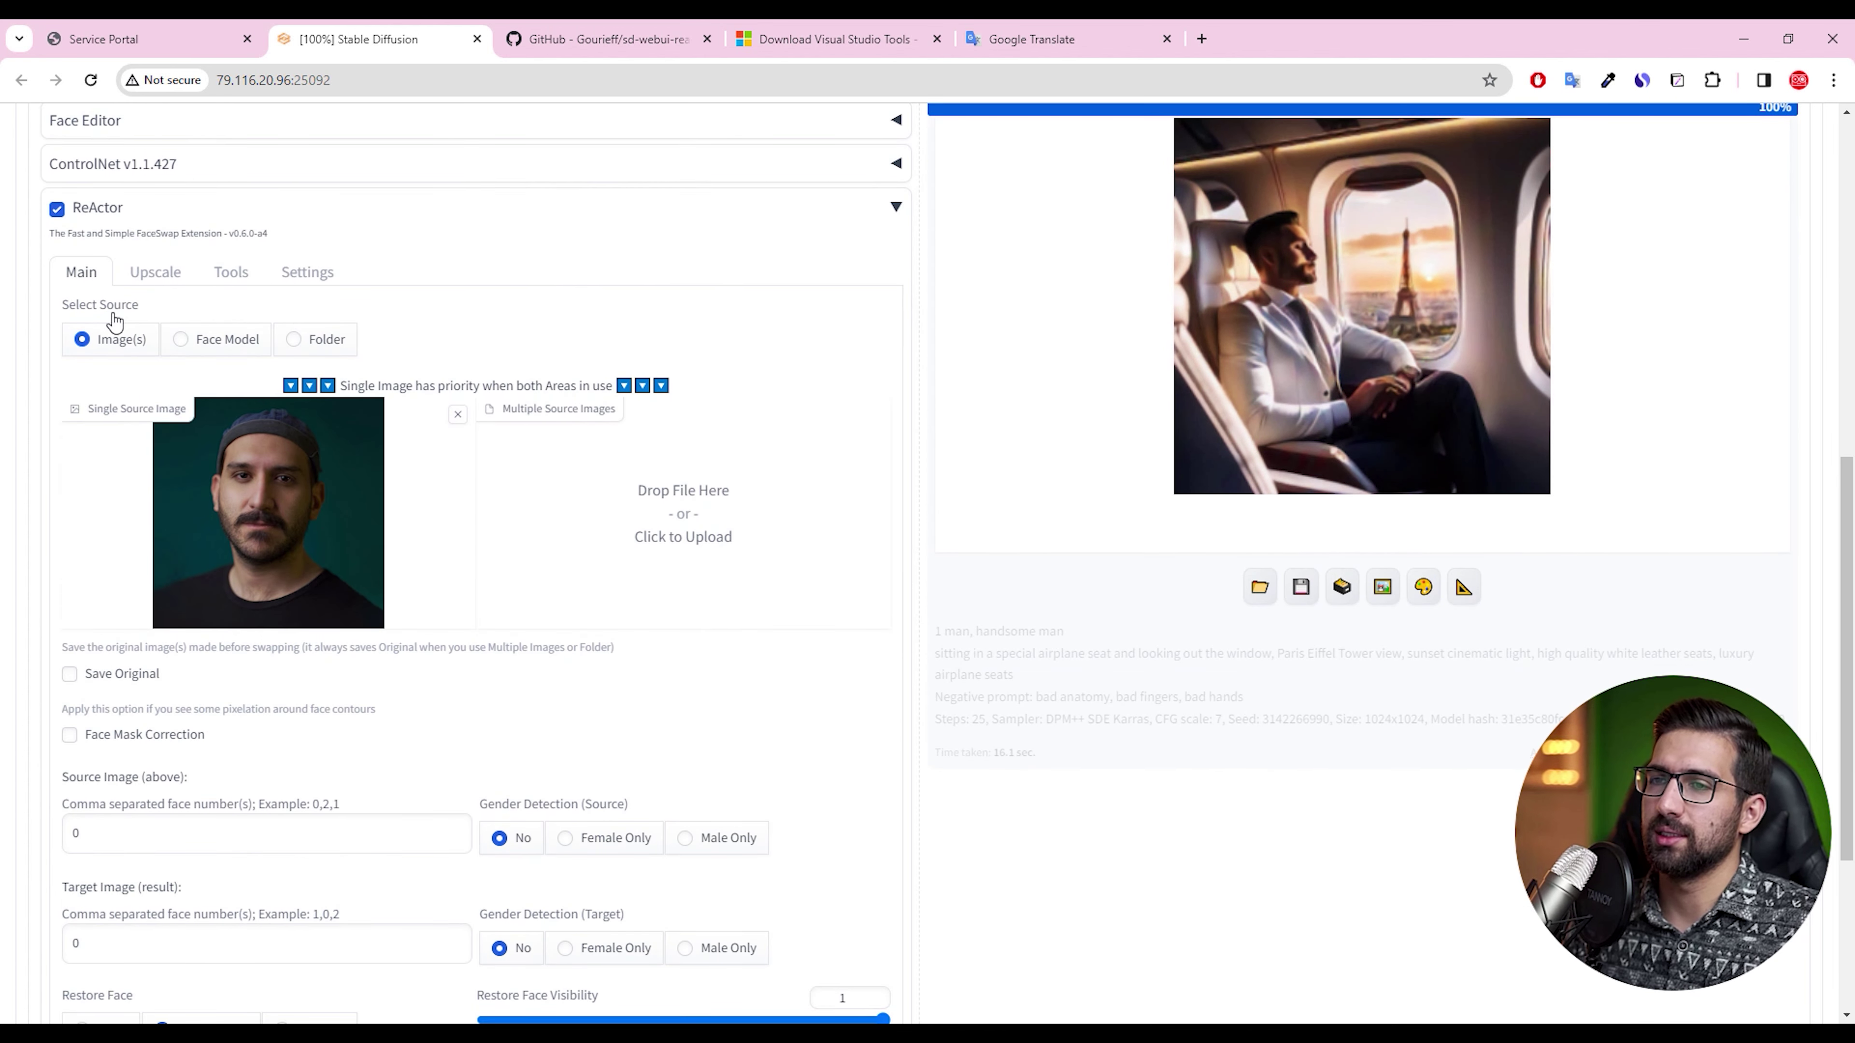
{"action": "scroll", "coordinate": [1182, 358], "scroll_direction": "up", "scroll_amount": 8}
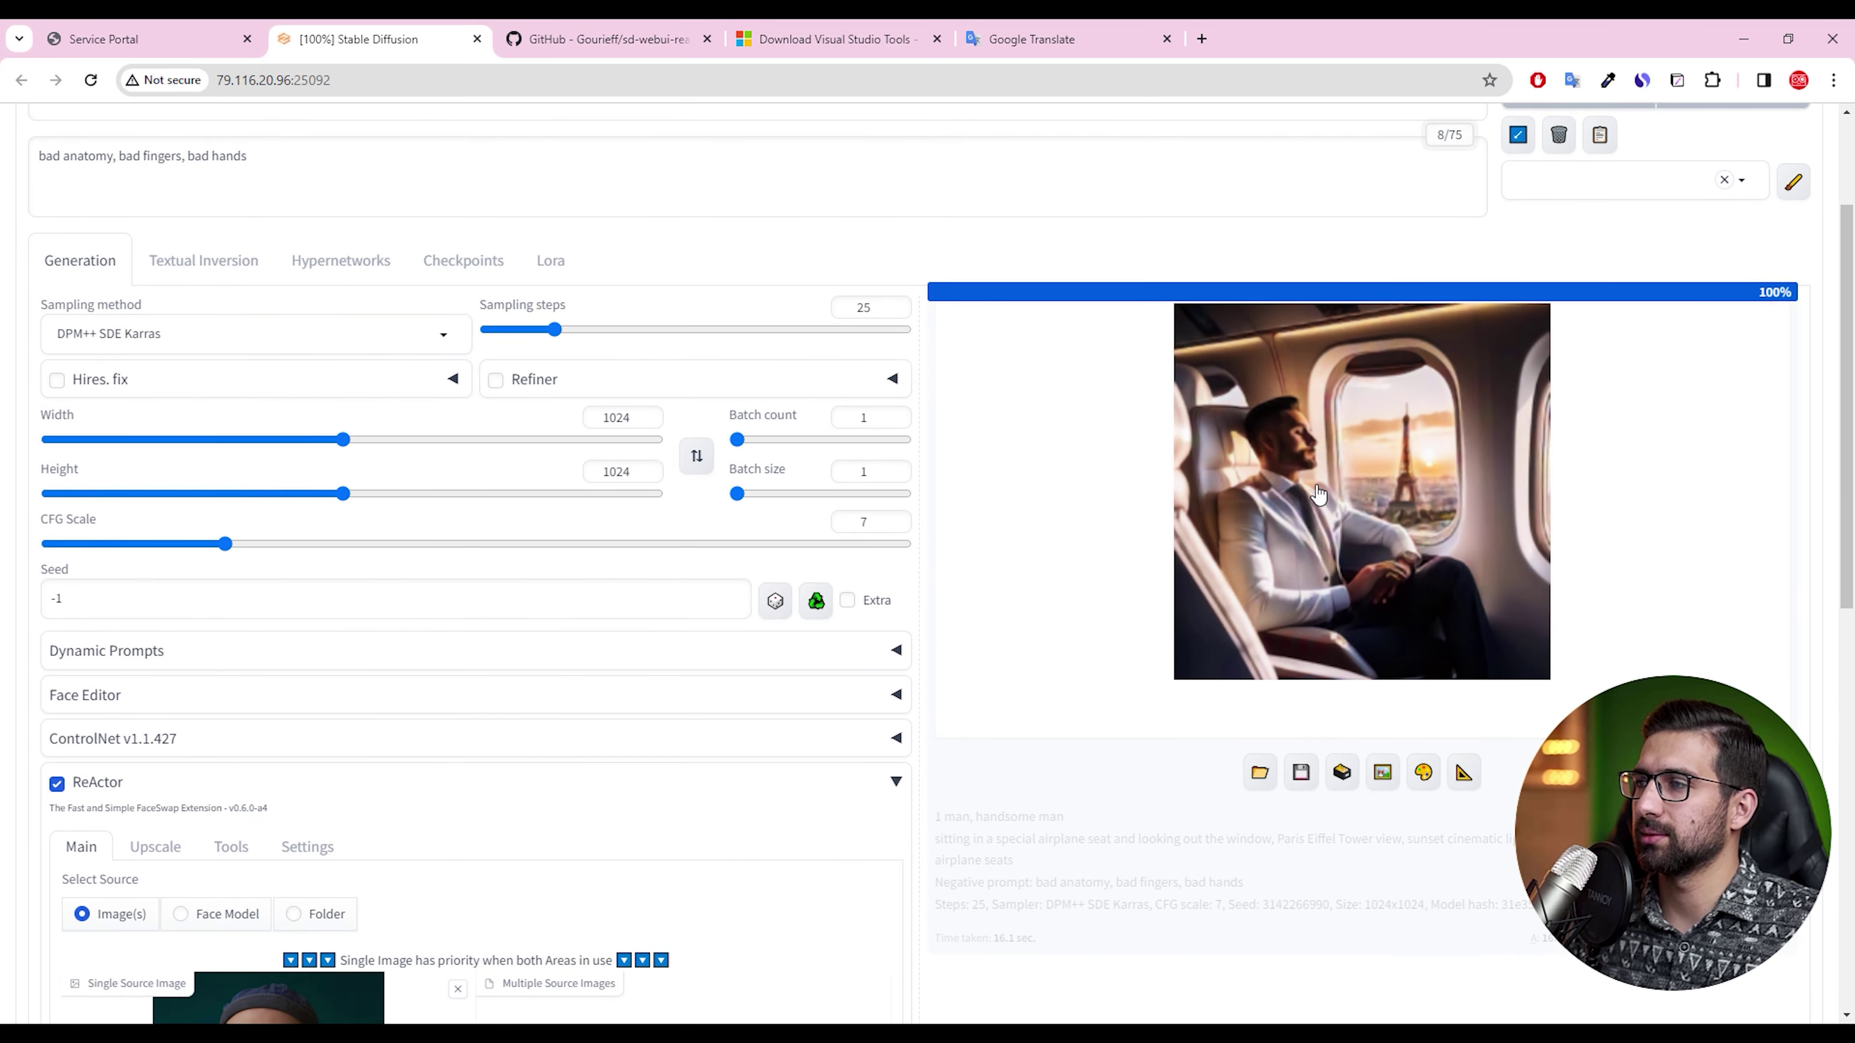
{"action": "left_click", "coordinate": [1319, 497]}
{"action": "left_click", "coordinate": [1405, 532]}
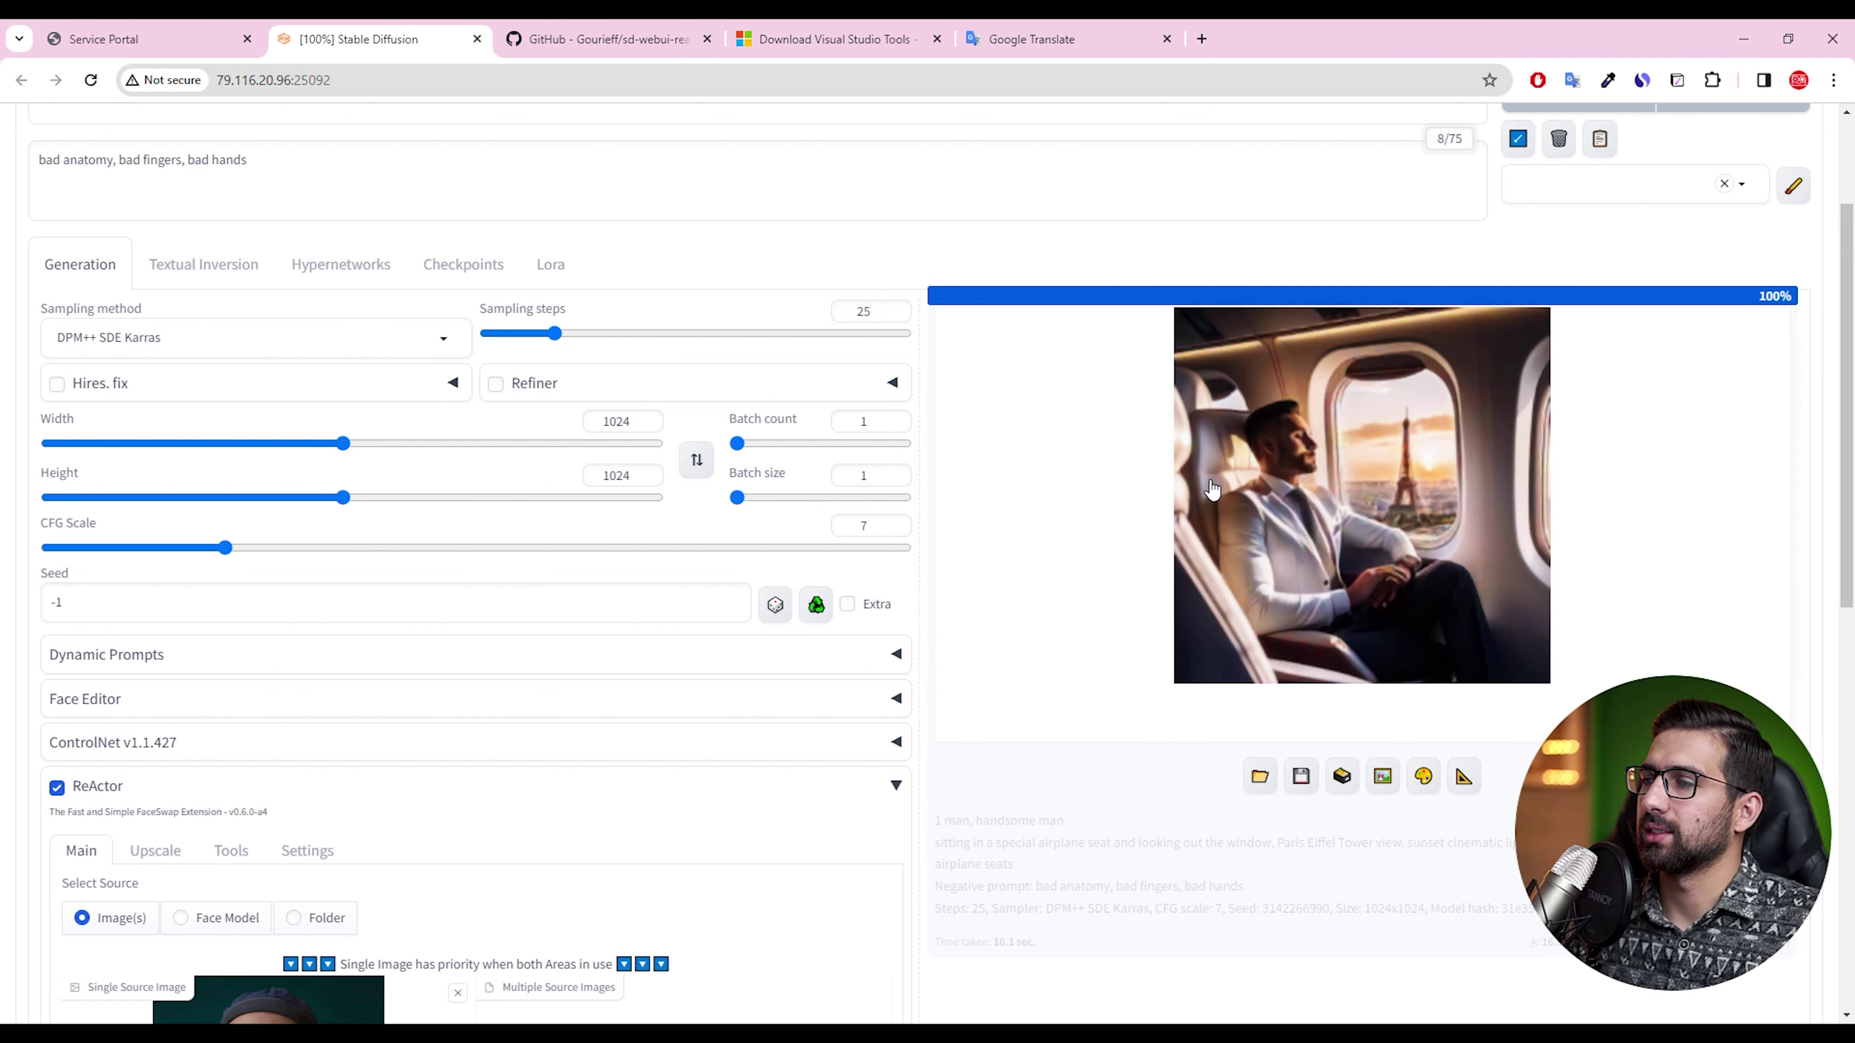
{"action": "scroll", "coordinate": [829, 517], "scroll_direction": "down", "scroll_amount": 1}
{"action": "scroll", "coordinate": [829, 518], "scroll_direction": "down", "scroll_amount": 3}
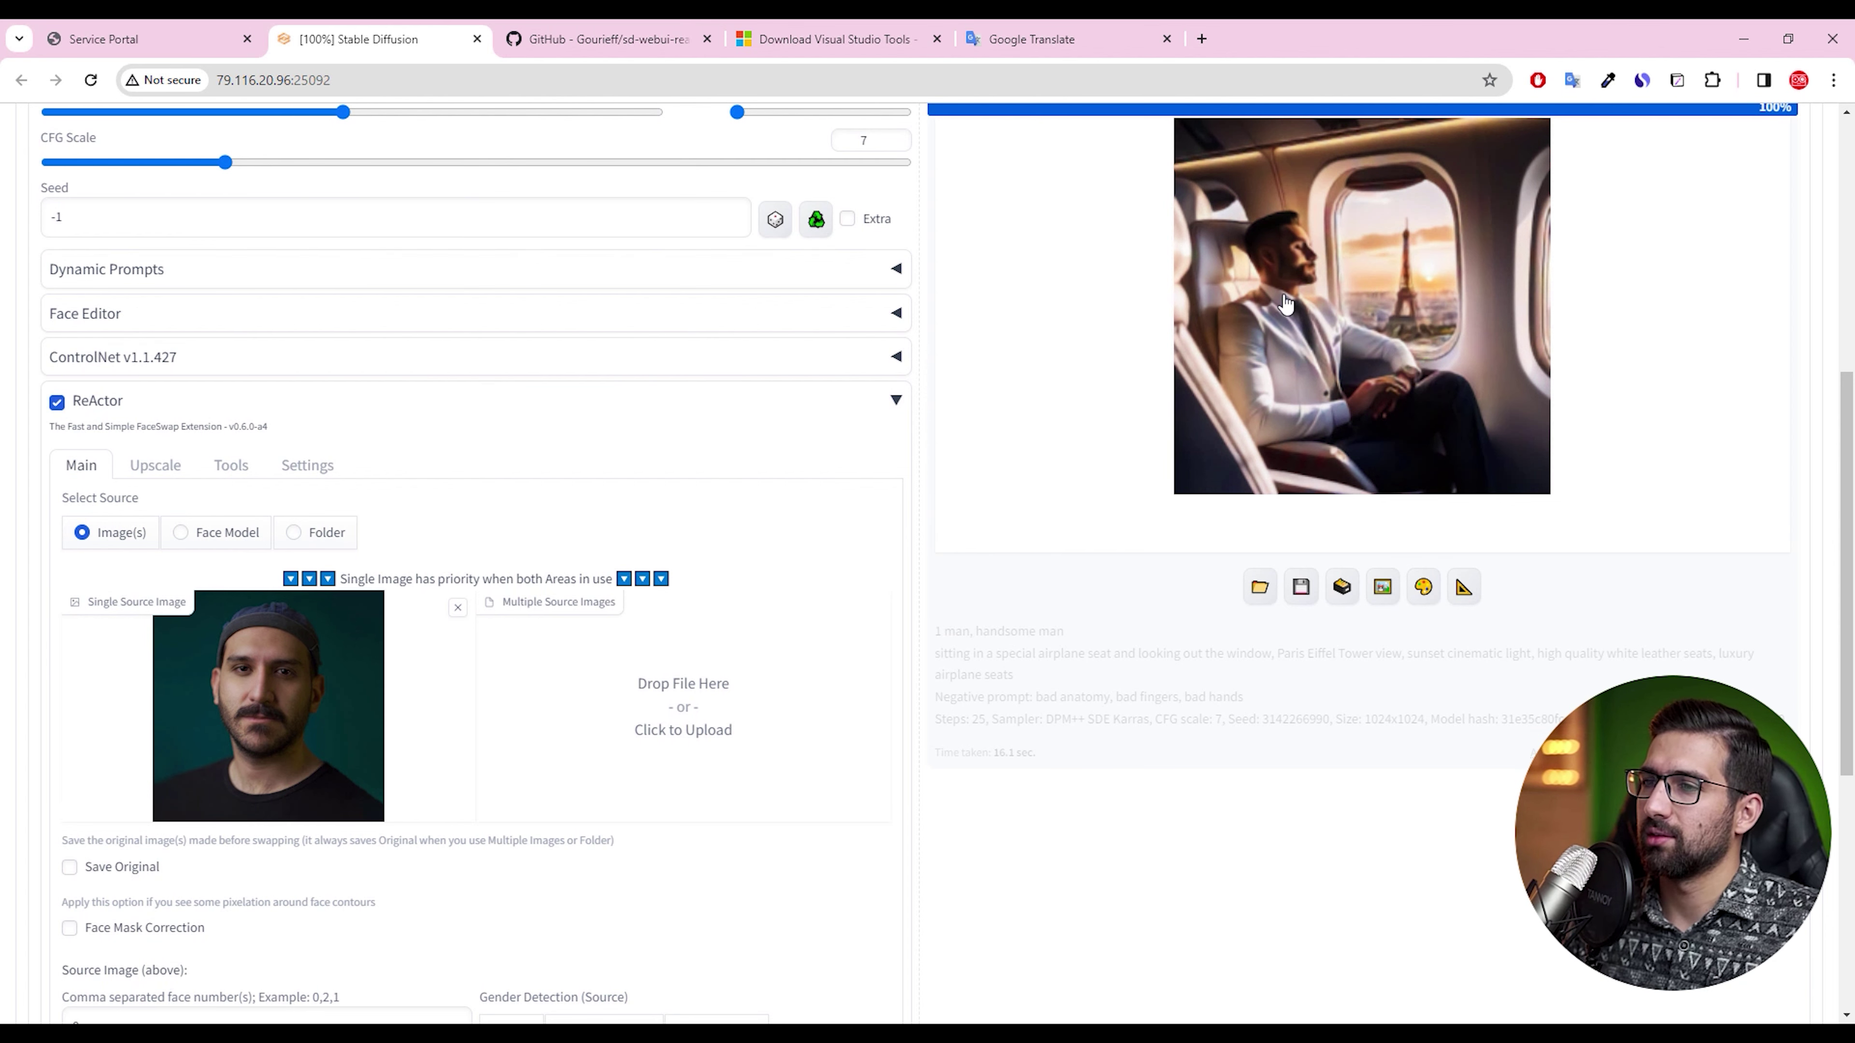
{"action": "scroll", "coordinate": [1314, 353], "scroll_direction": "up", "scroll_amount": 8}
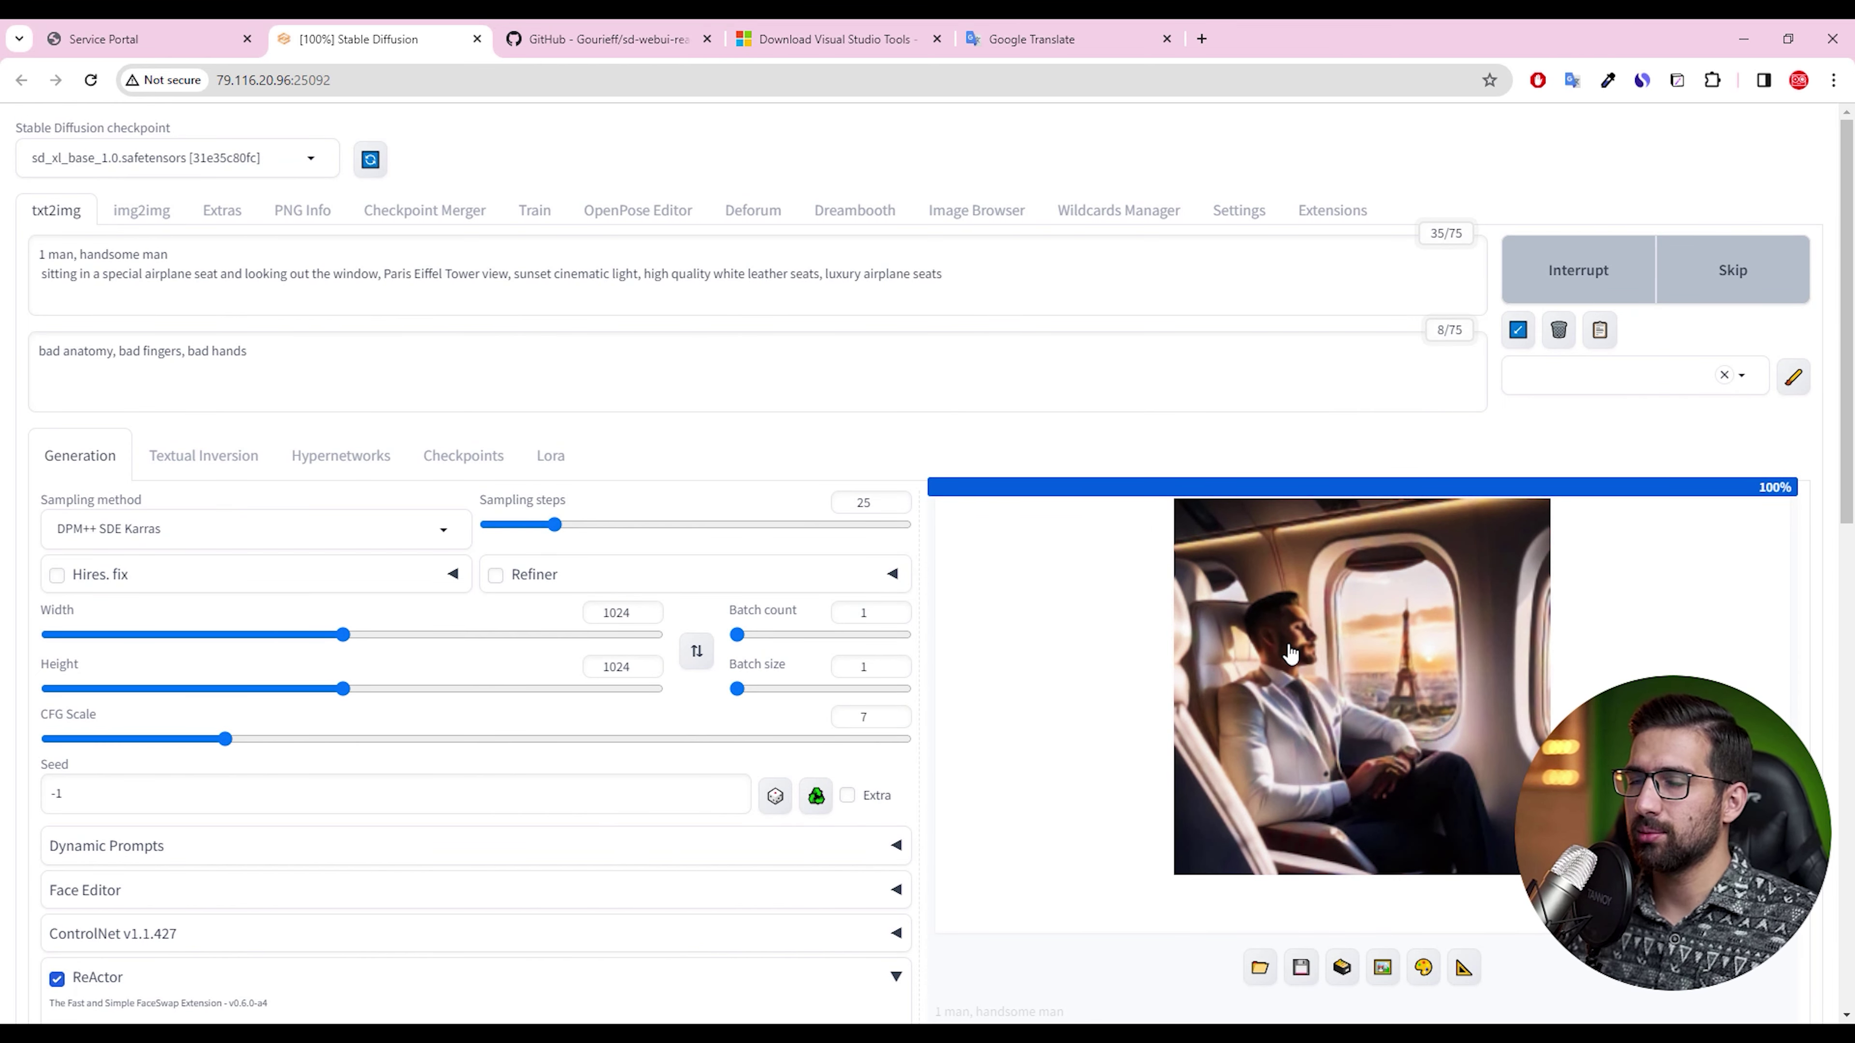
{"action": "scroll", "coordinate": [540, 592], "scroll_direction": "down", "scroll_amount": 7}
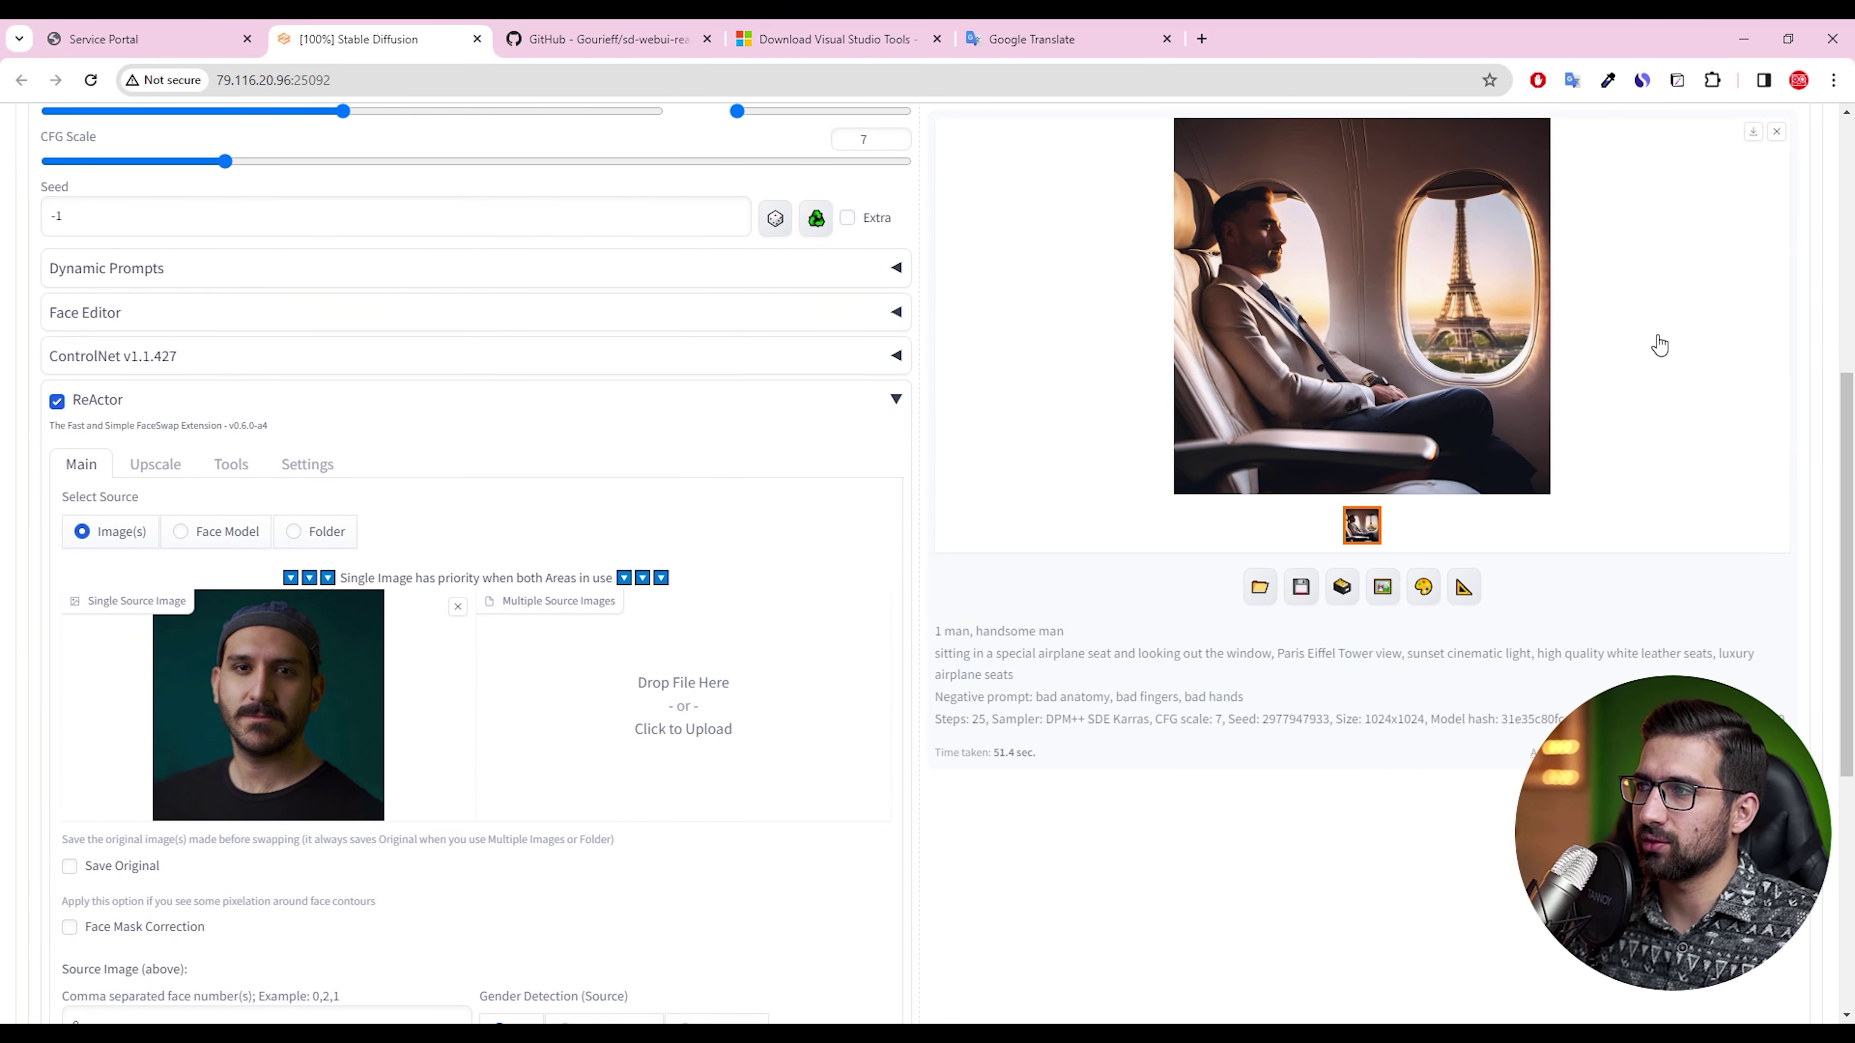
{"action": "left_click", "coordinate": [1342, 319]}
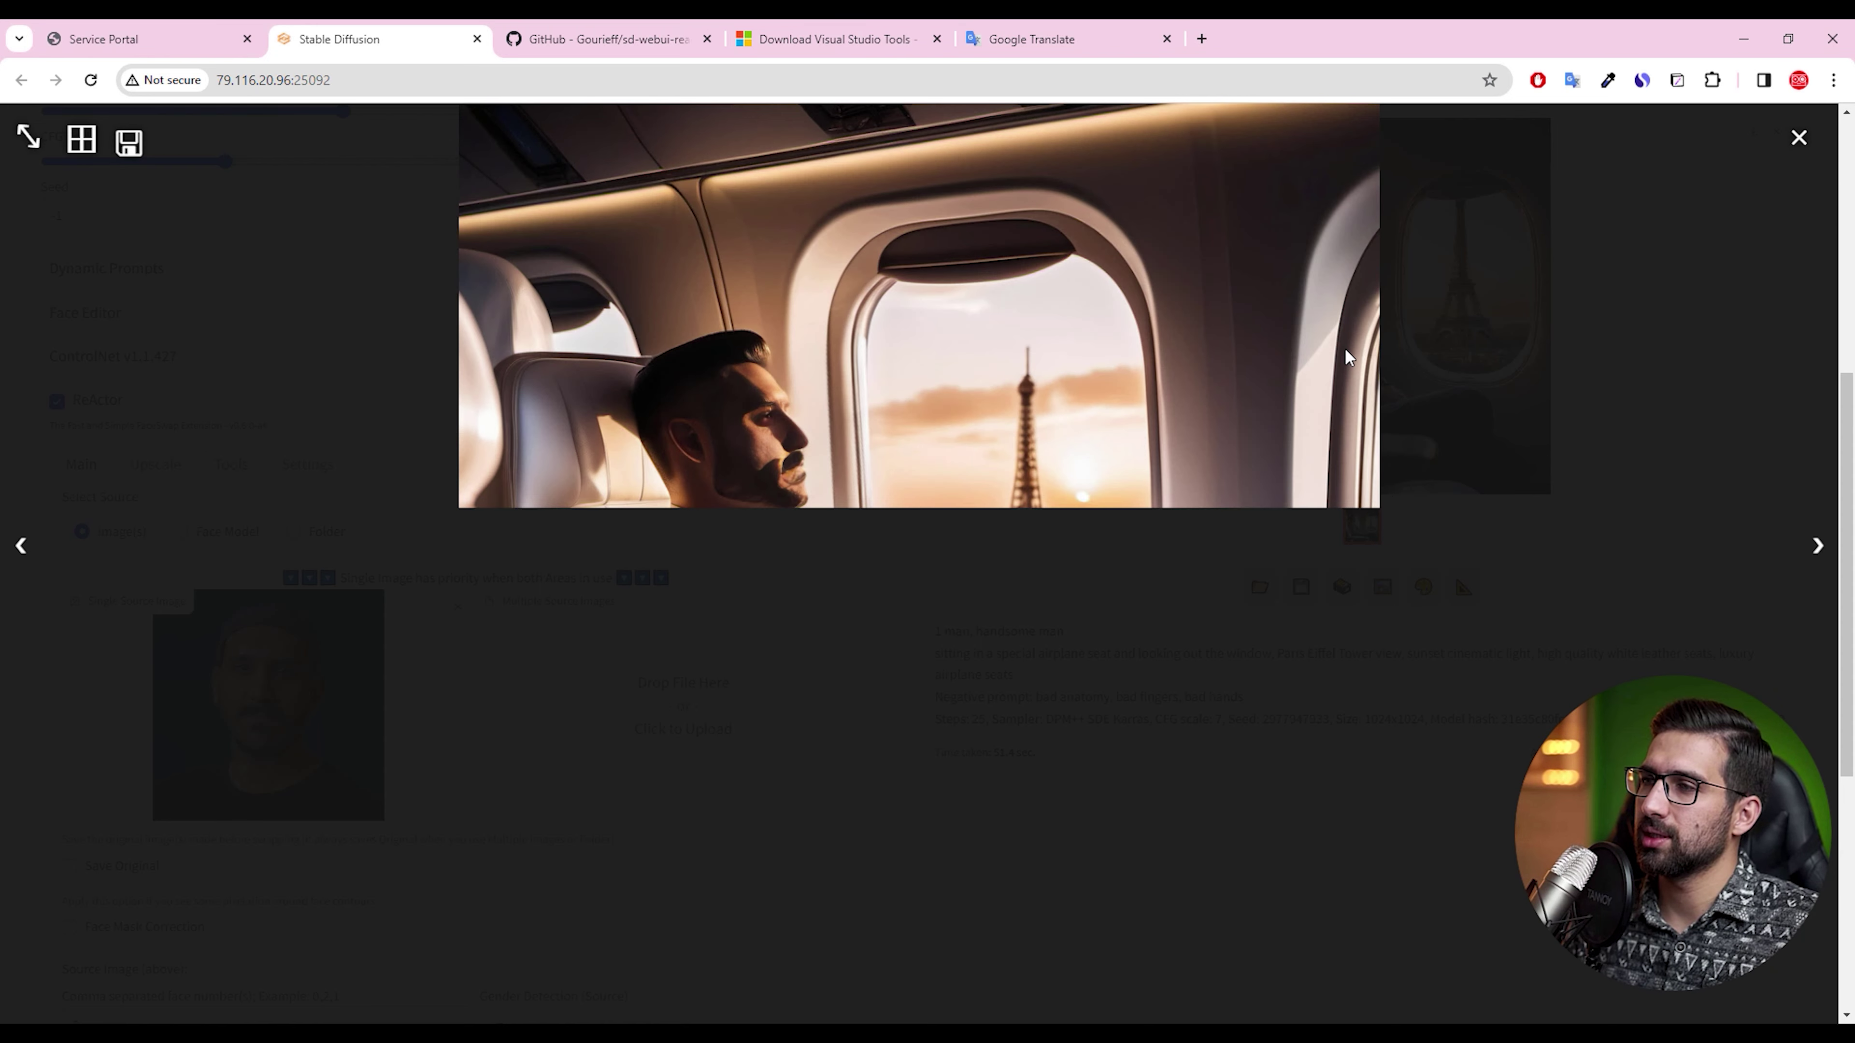
{"action": "left_click", "coordinate": [253, 754]}
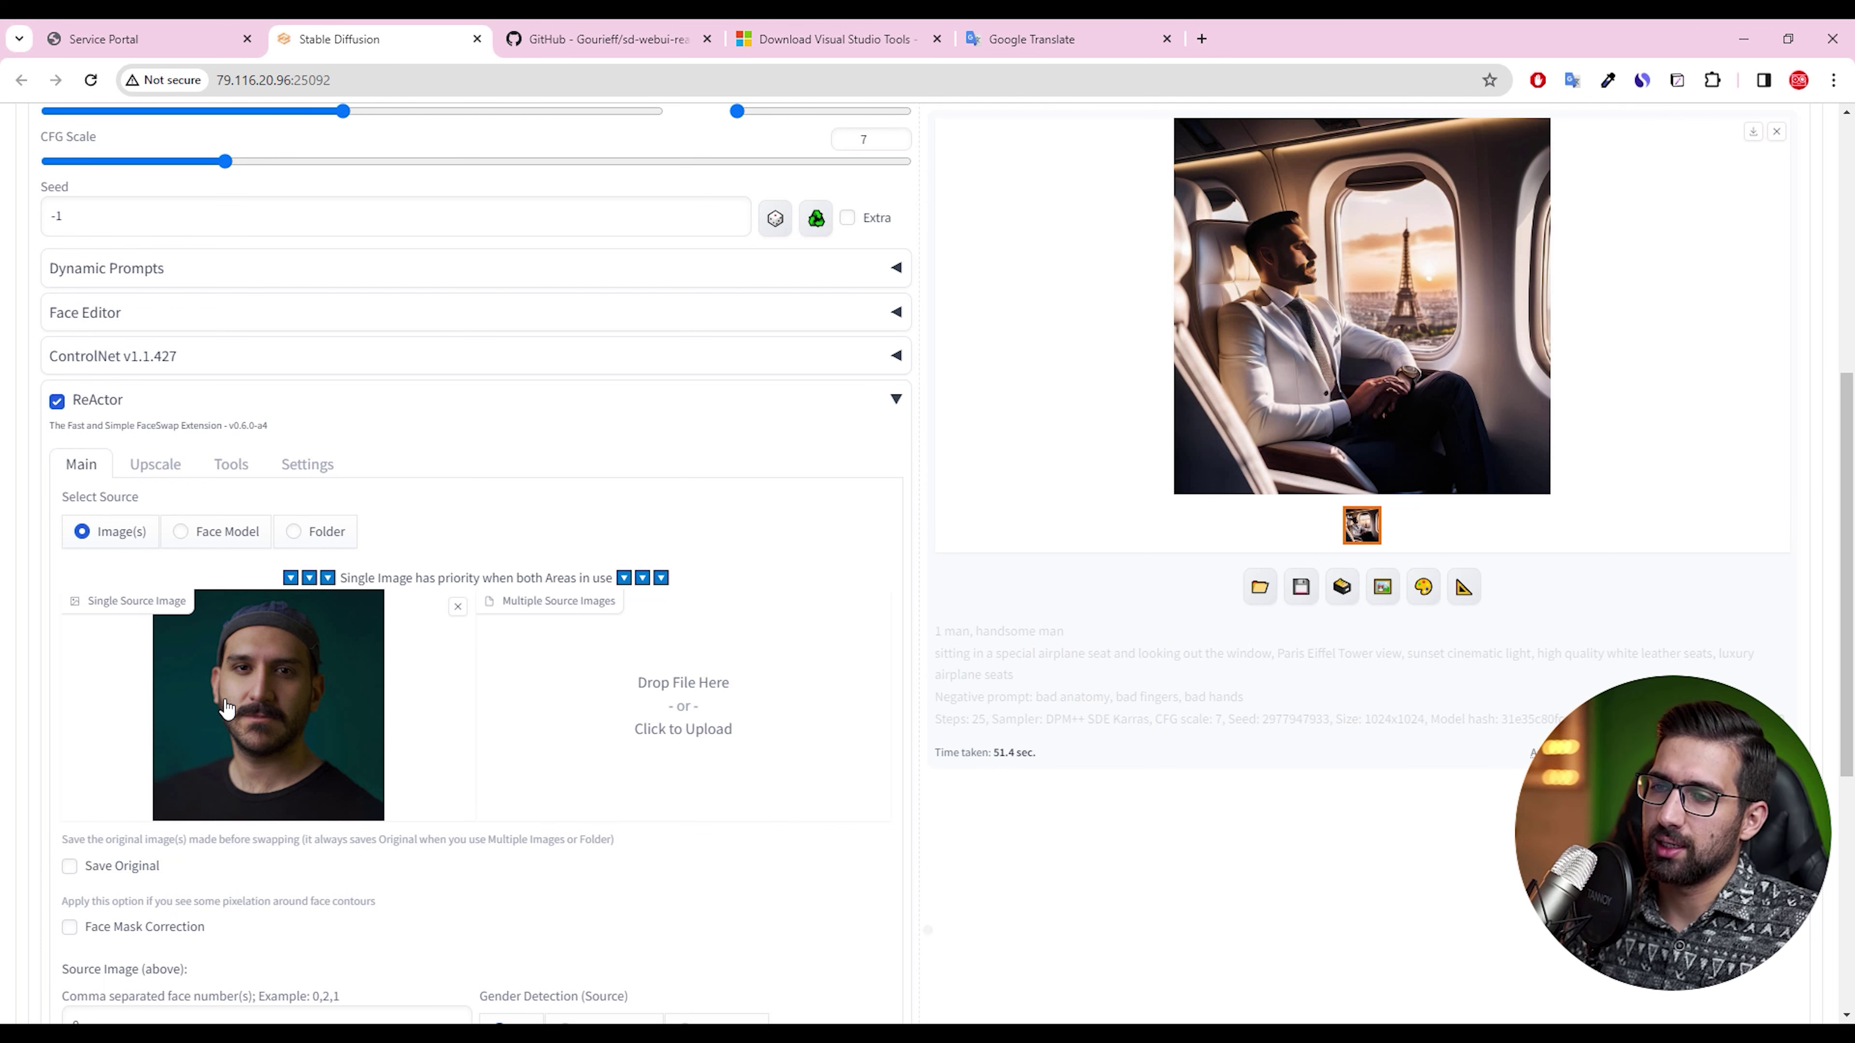
View the generated airplane picture at full size again and review ReActor's face detection and restoration options
{"action": "left_click", "coordinate": [1490, 371]}
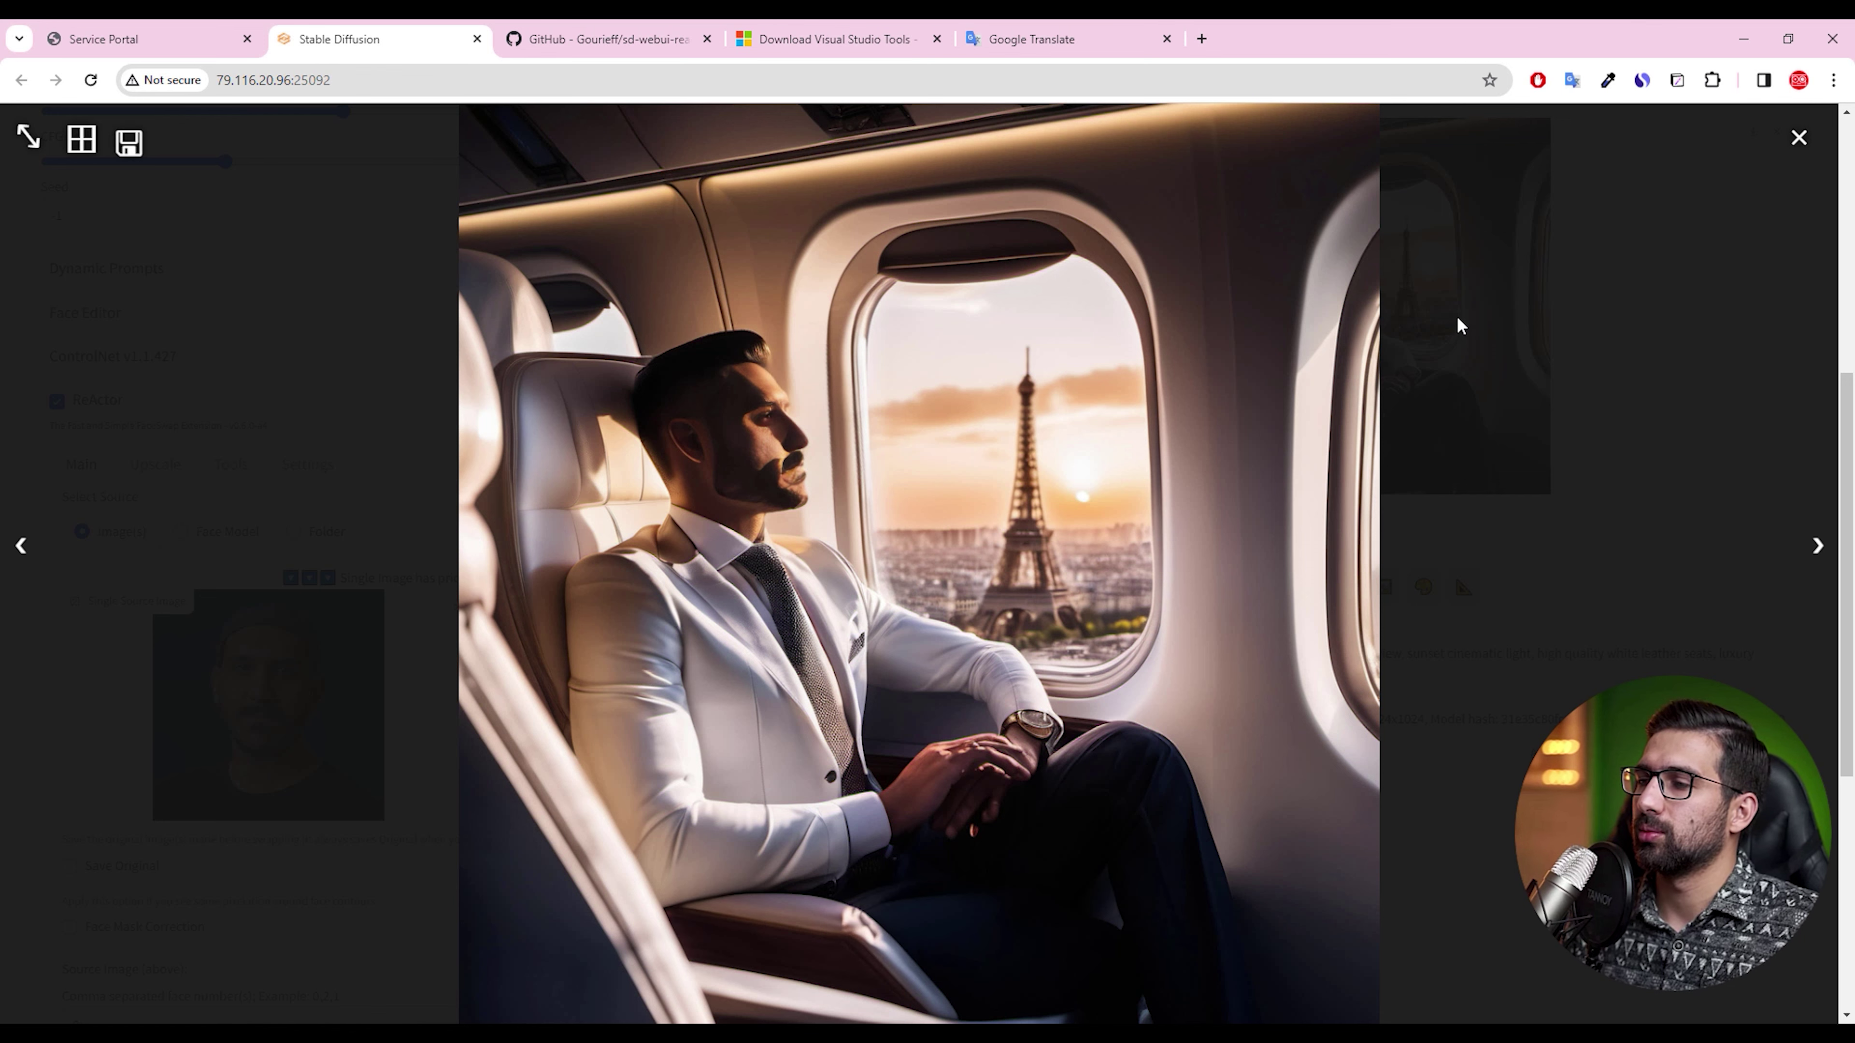
{"action": "left_click", "coordinate": [1455, 419]}
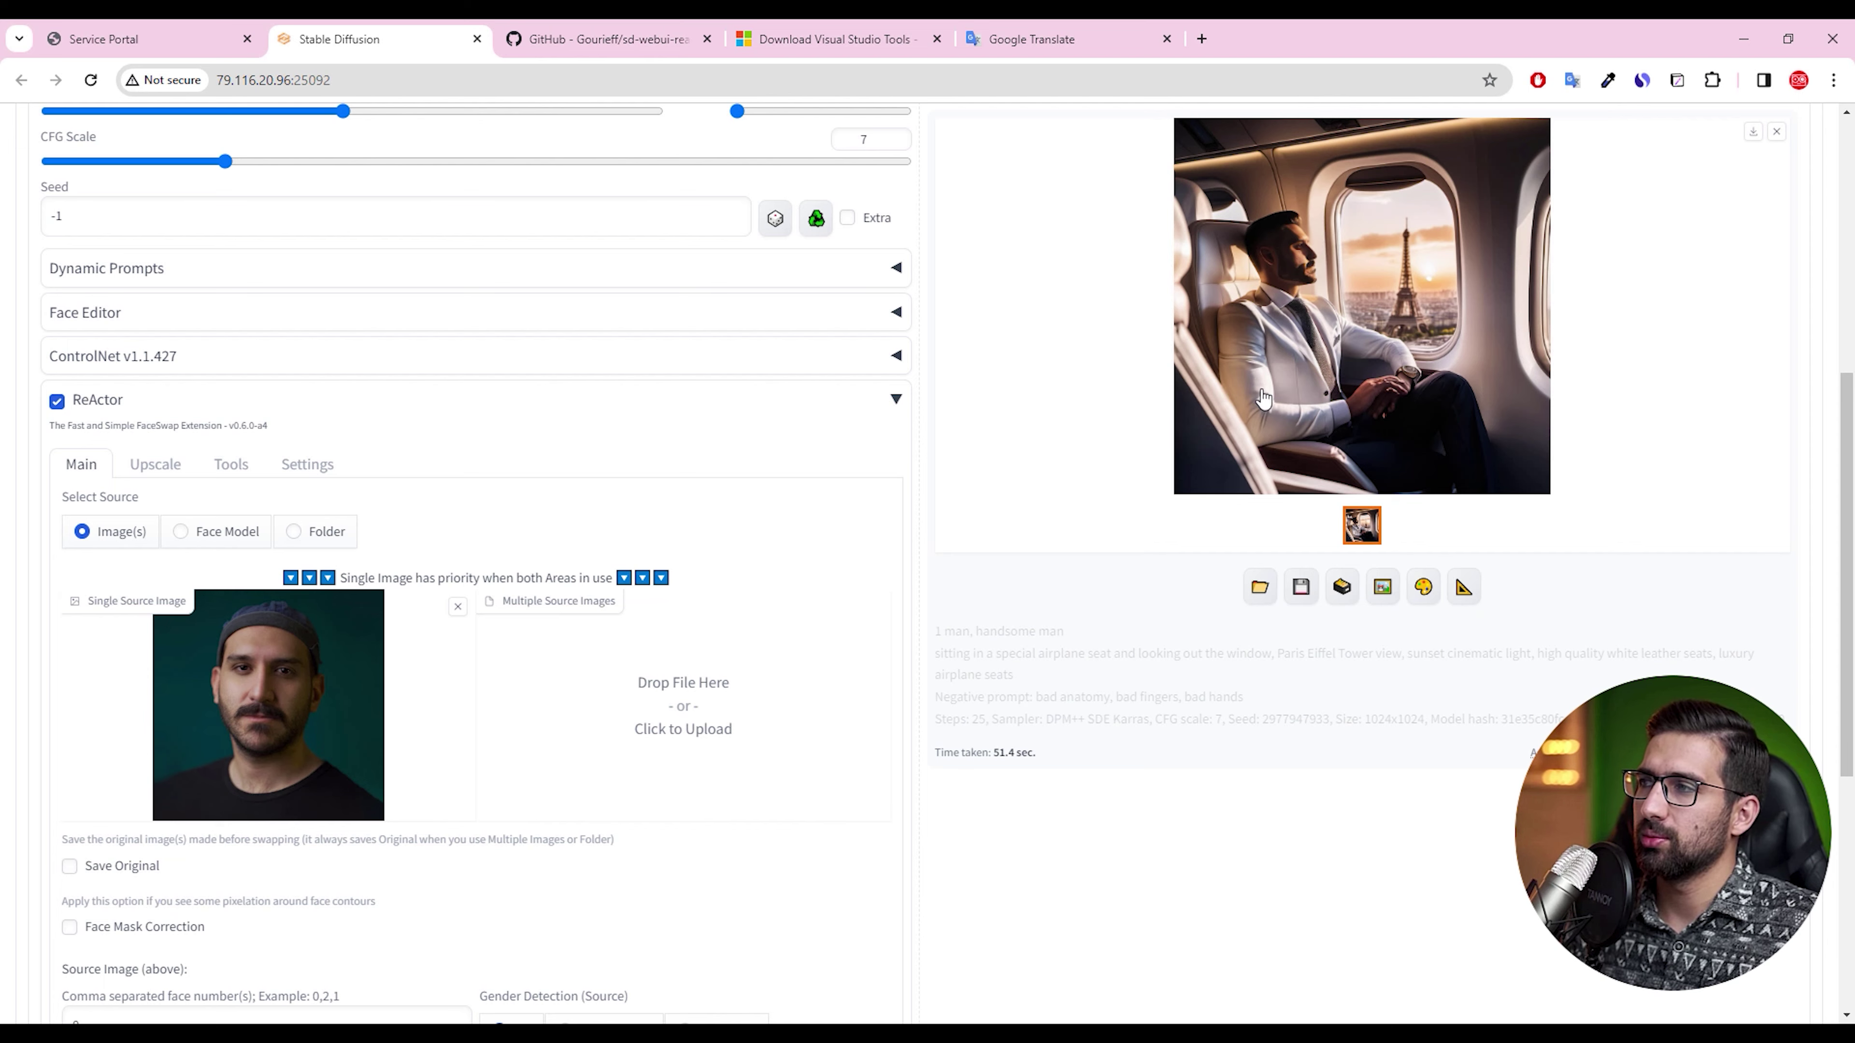
{"action": "scroll", "coordinate": [282, 589], "scroll_direction": "down", "scroll_amount": 6}
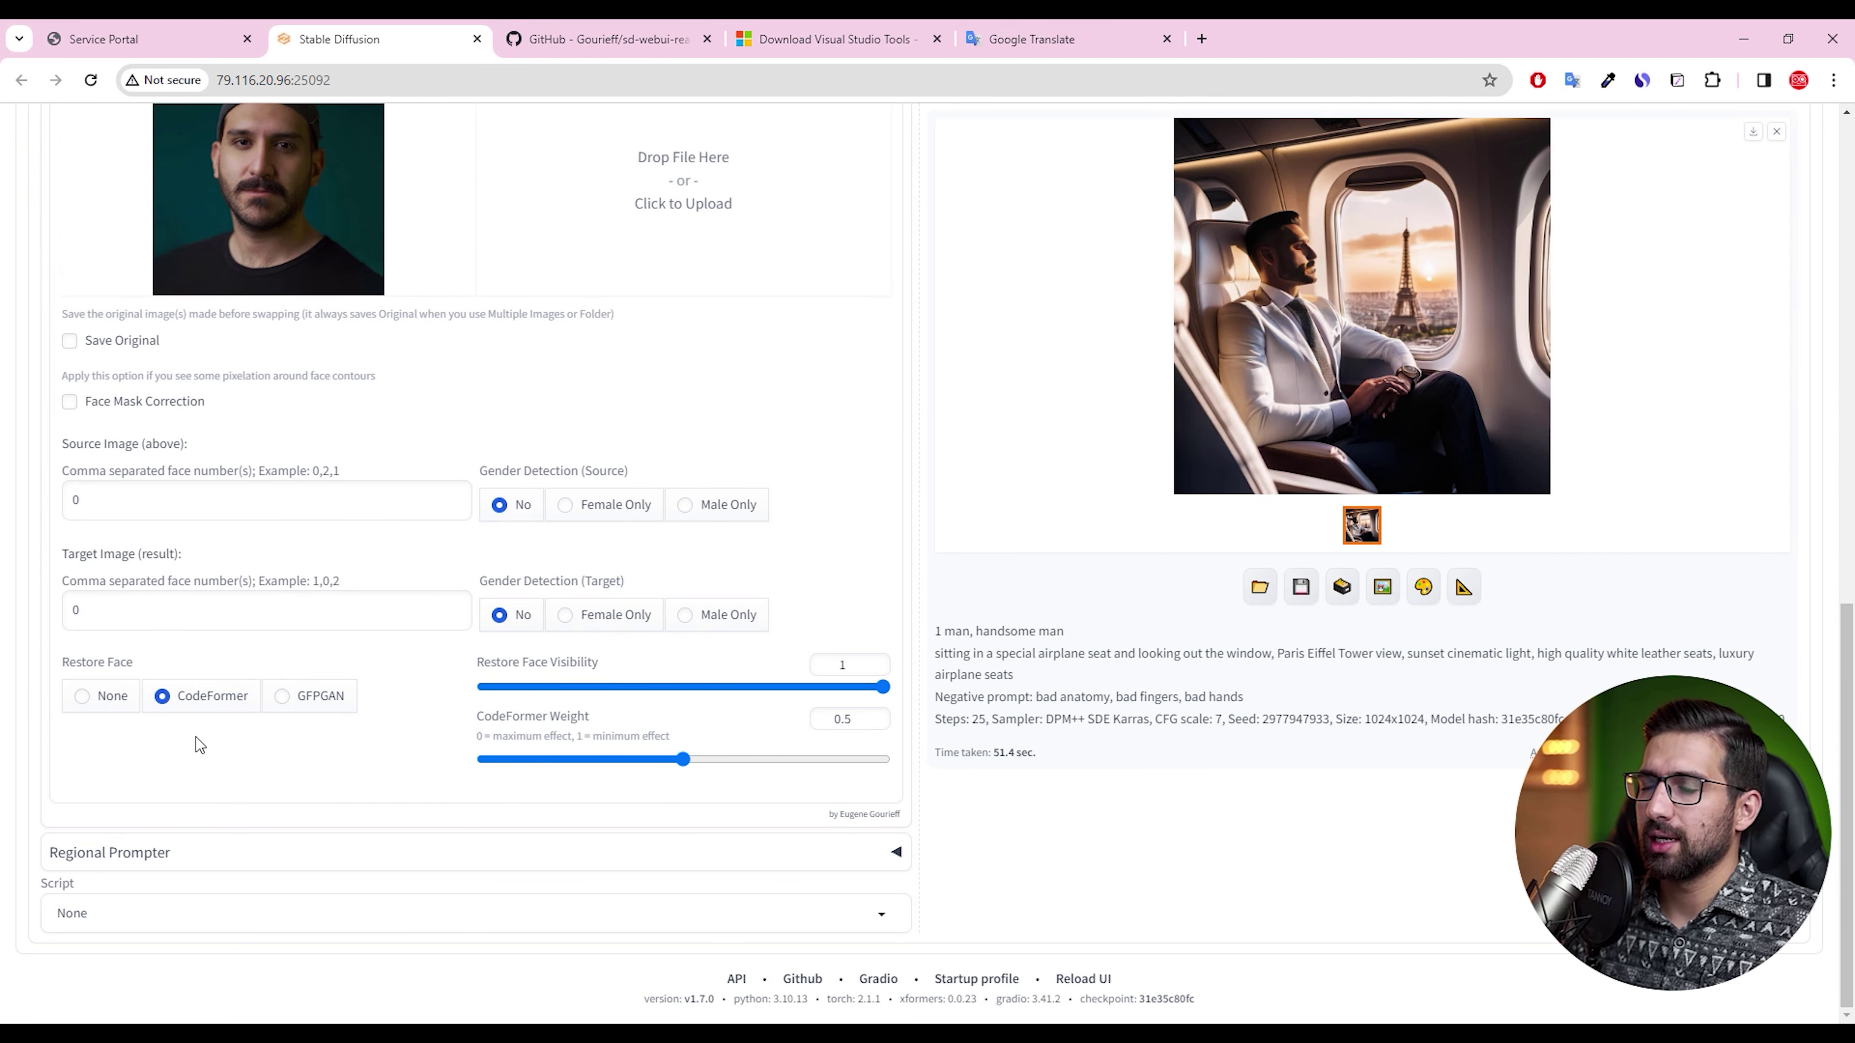
{"action": "scroll", "coordinate": [474, 484], "scroll_direction": "up", "scroll_amount": 6}
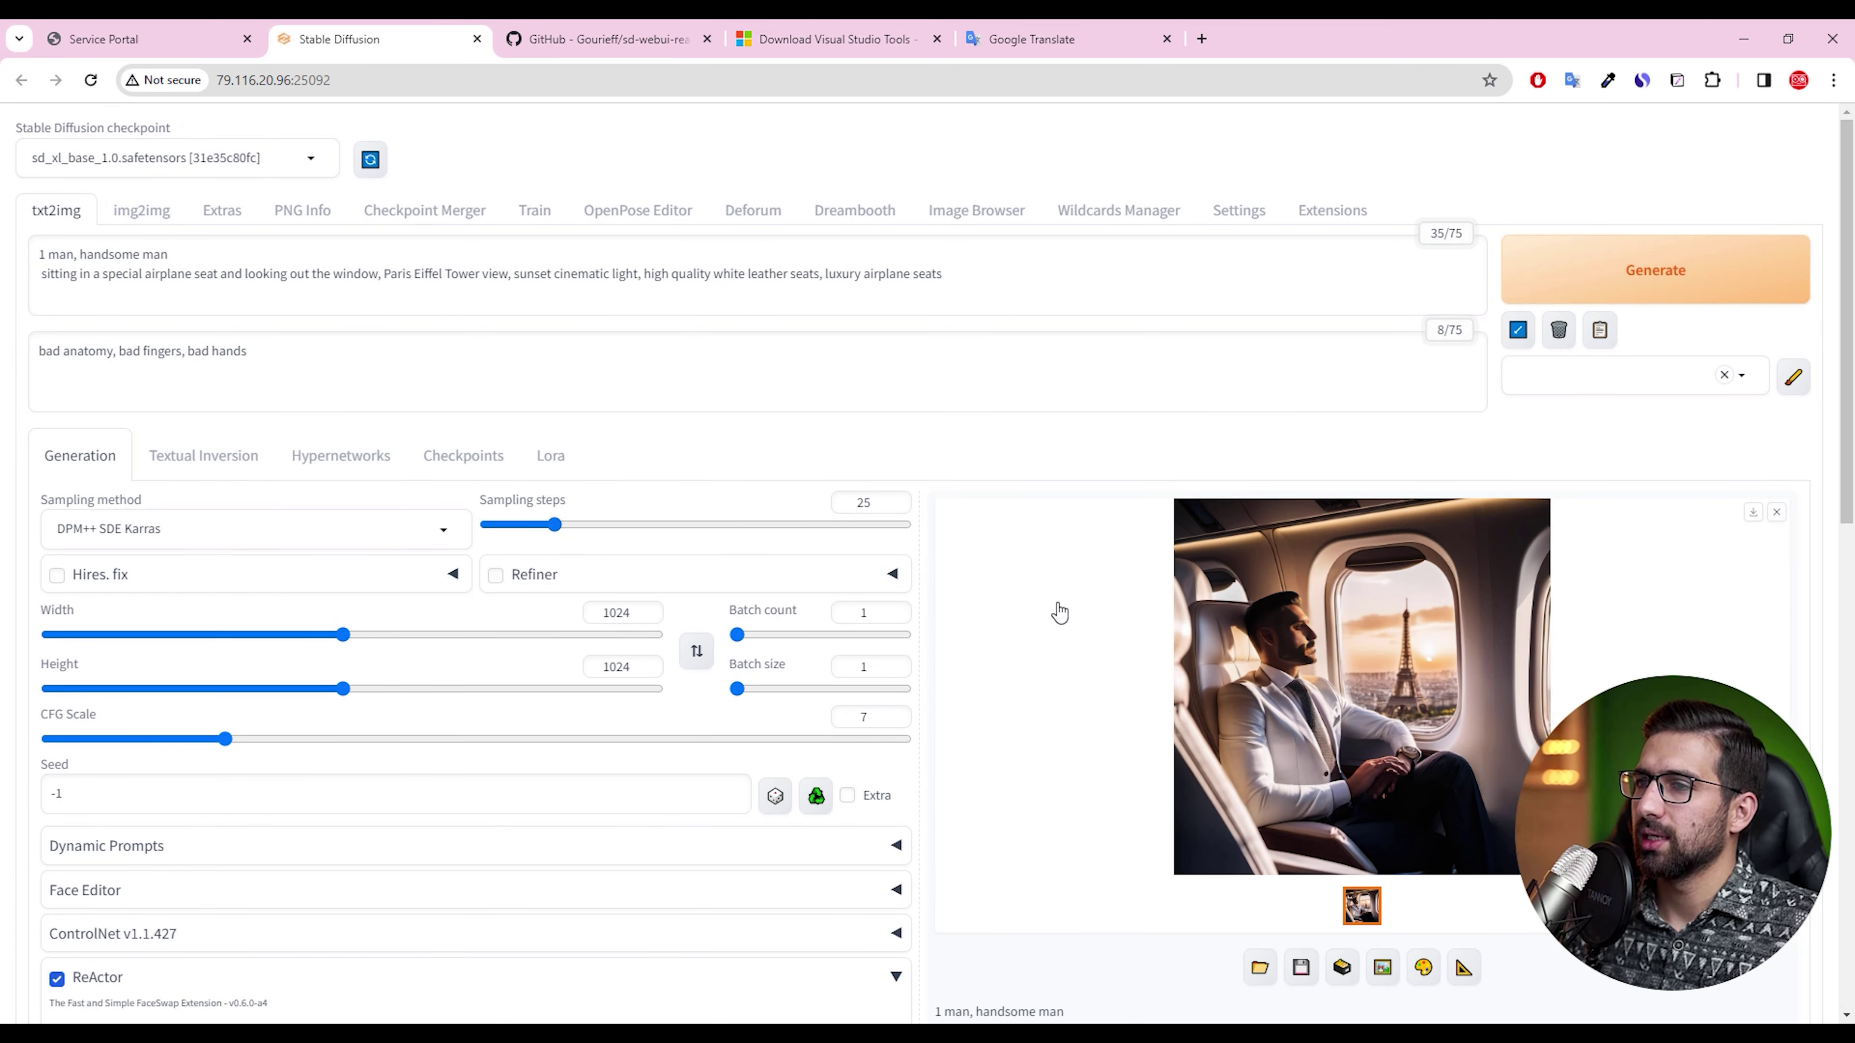
Set the sampling method to DDIM with 32 sampling steps and generate a new airplane picture
{"action": "left_click", "coordinate": [452, 531]}
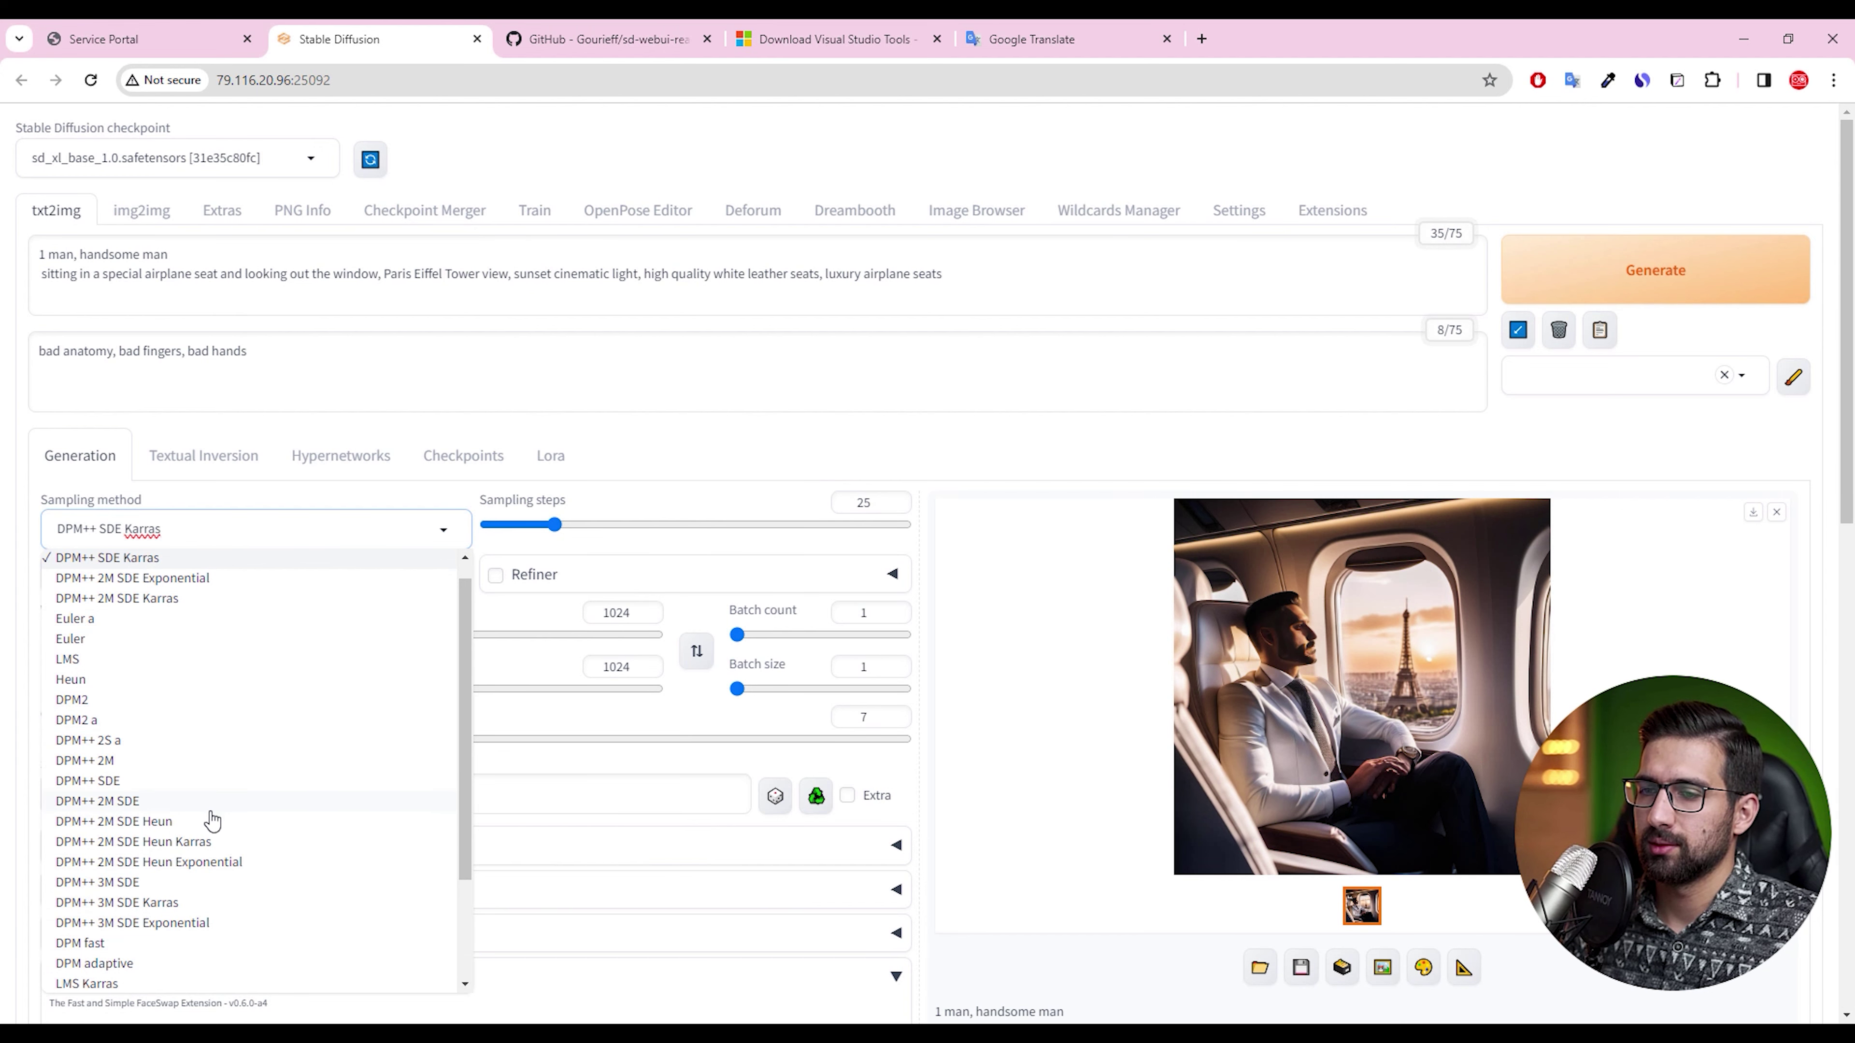
{"action": "scroll", "coordinate": [168, 891], "scroll_direction": "down", "scroll_amount": 5}
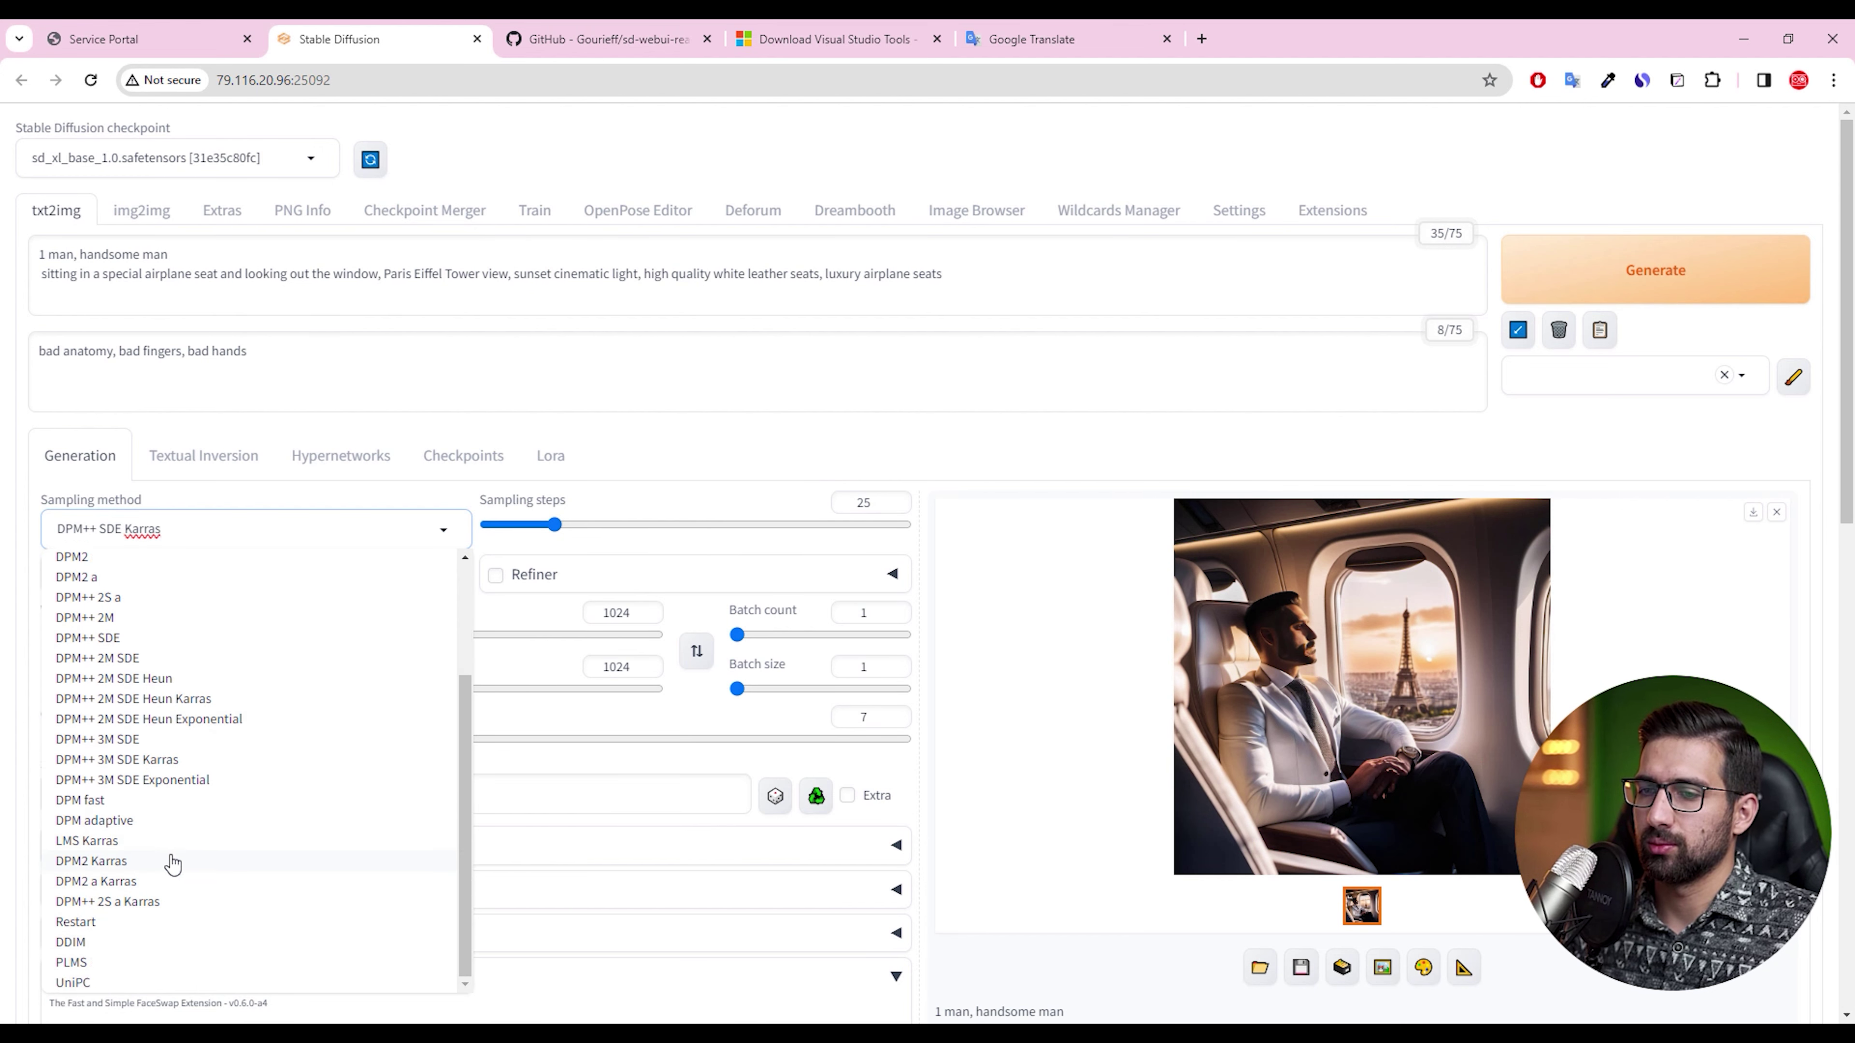
{"action": "scroll", "coordinate": [127, 662], "scroll_direction": "down", "scroll_amount": 1}
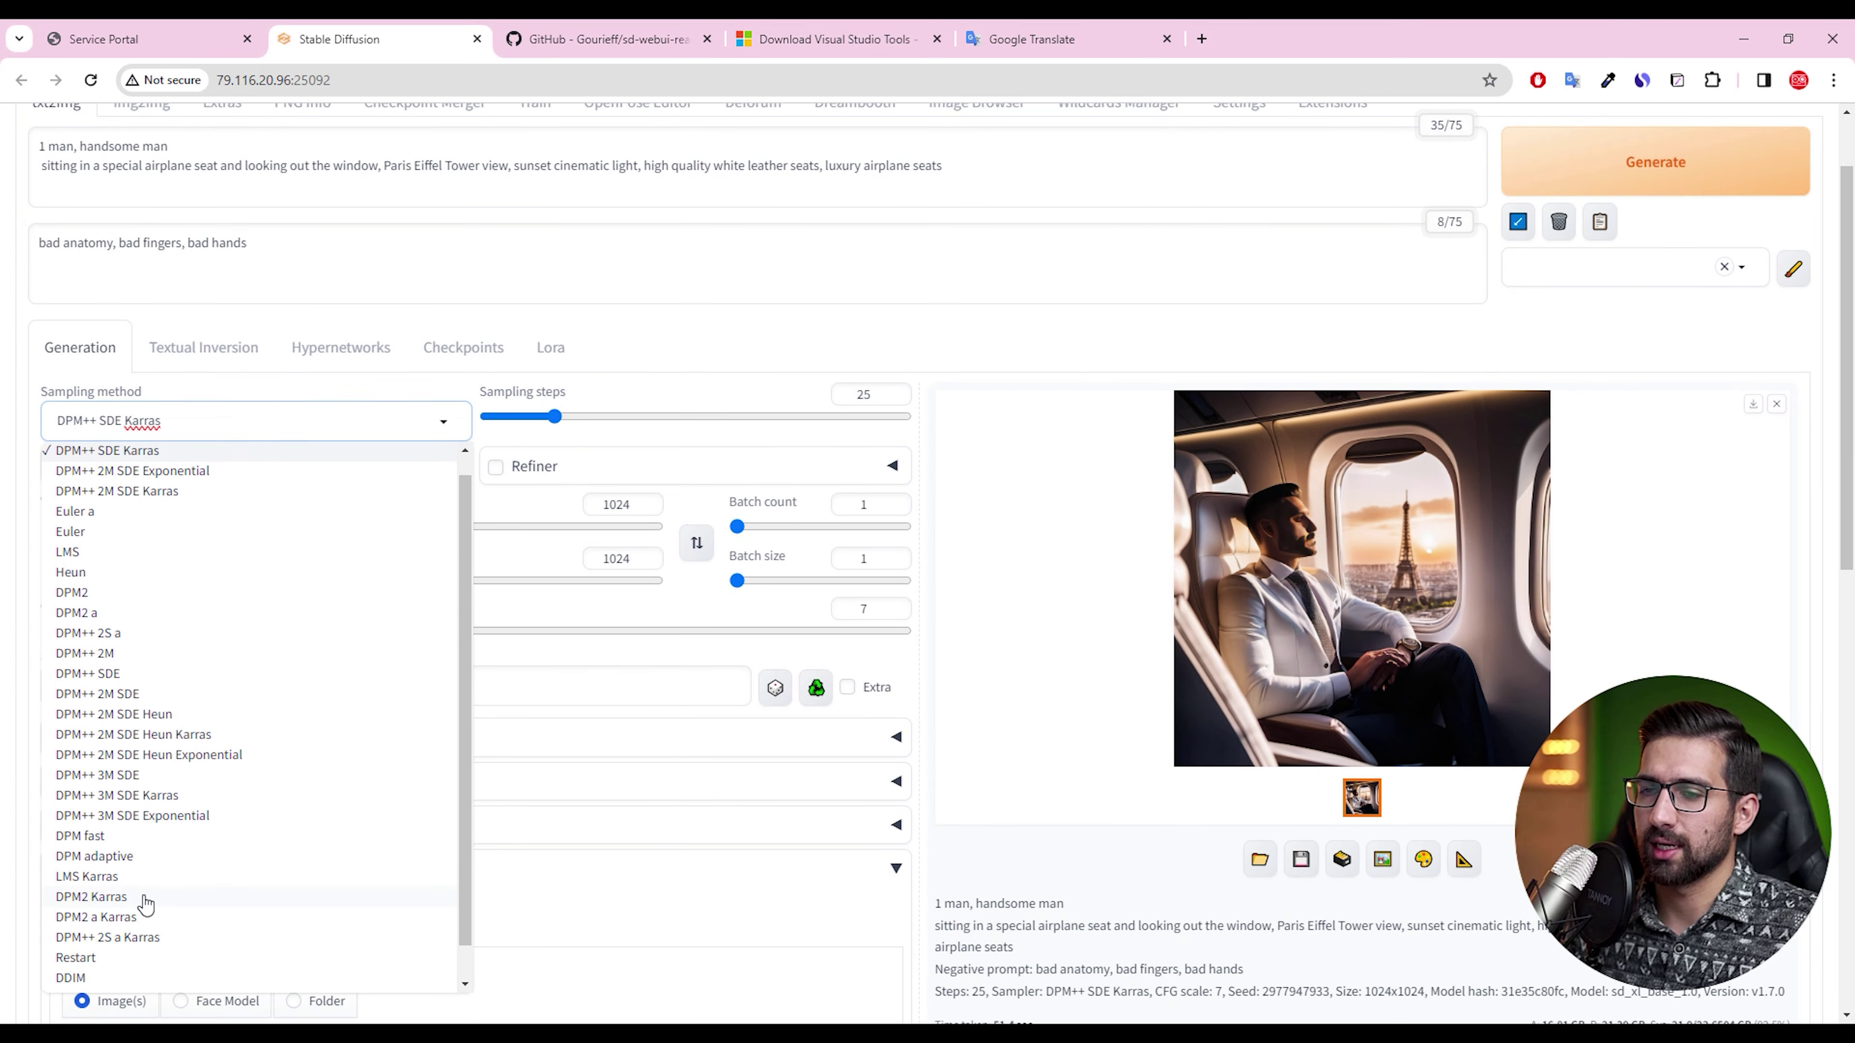
{"action": "left_click", "coordinate": [105, 979]}
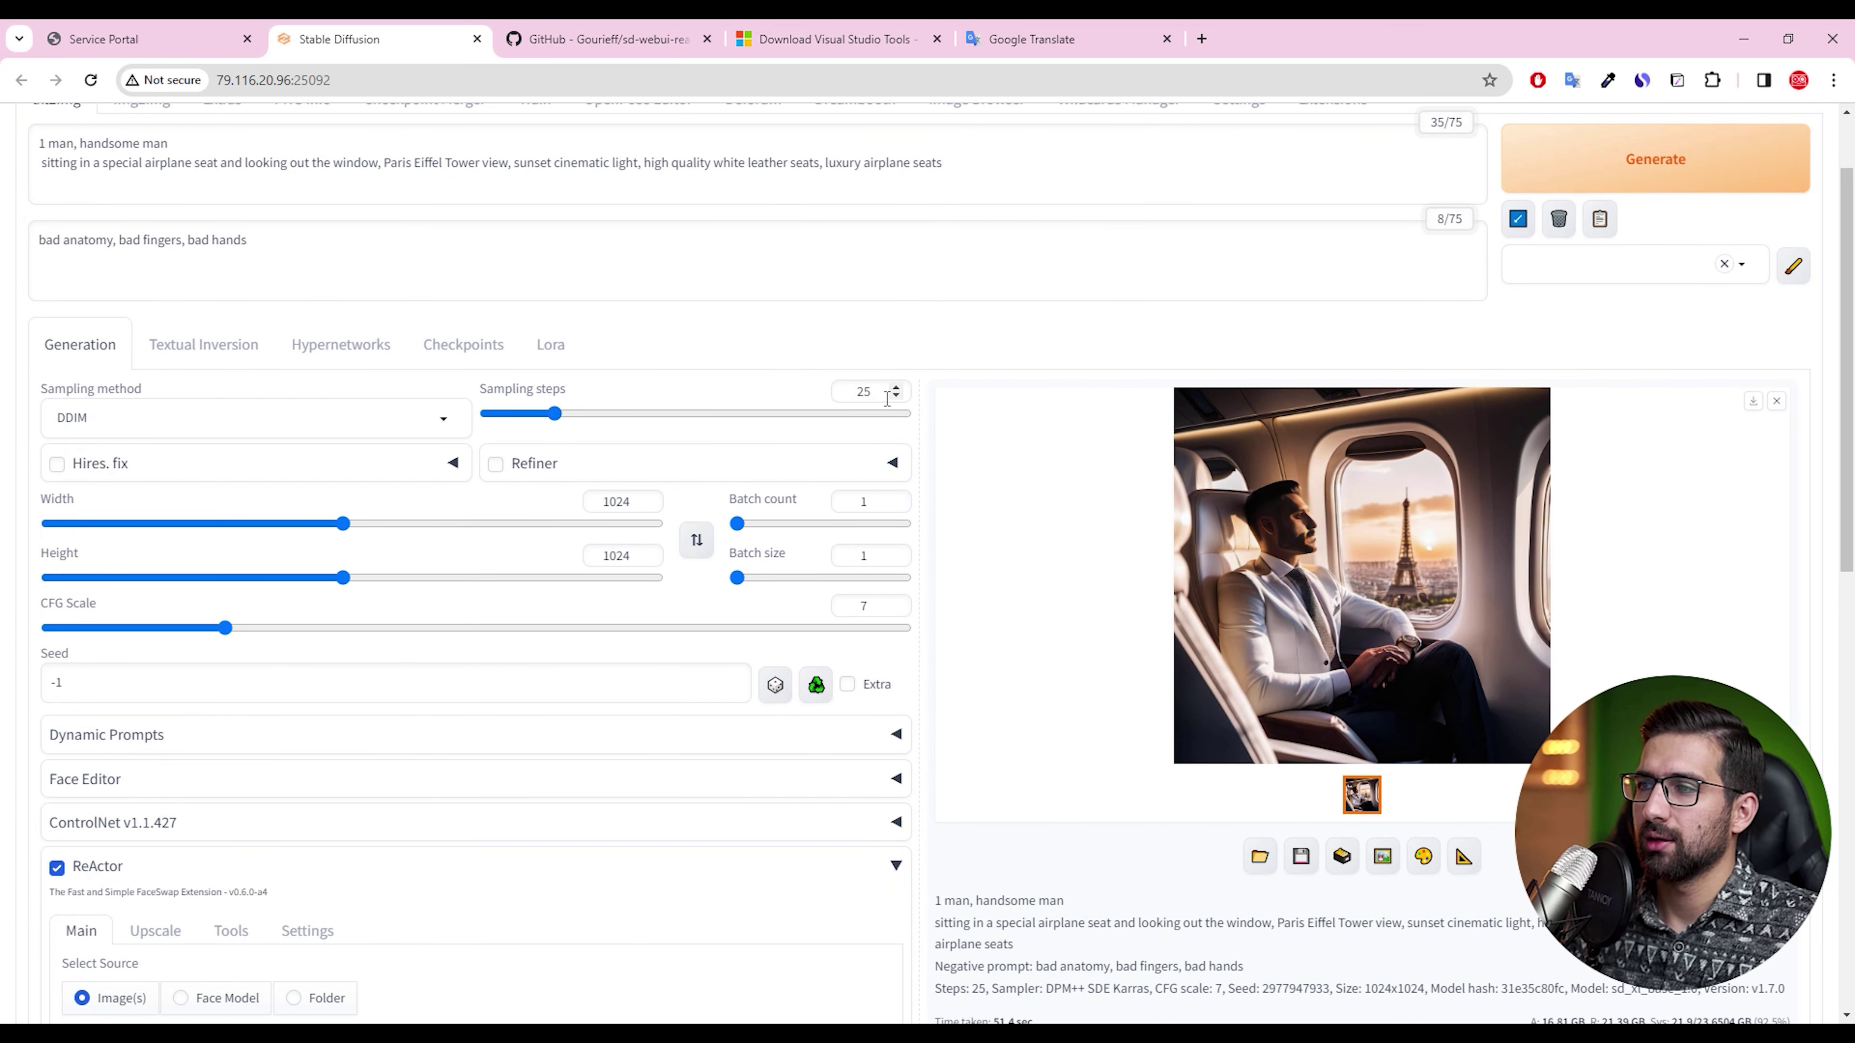
{"action": "double_click", "coordinate": [863, 390]}
{"action": "type", "text": "21"}
{"action": "left_click_drag", "start_coordinate": [886, 401], "coordinate": [797, 397]}
{"action": "type", "text": "32"}
{"action": "left_click", "coordinate": [1581, 182]}
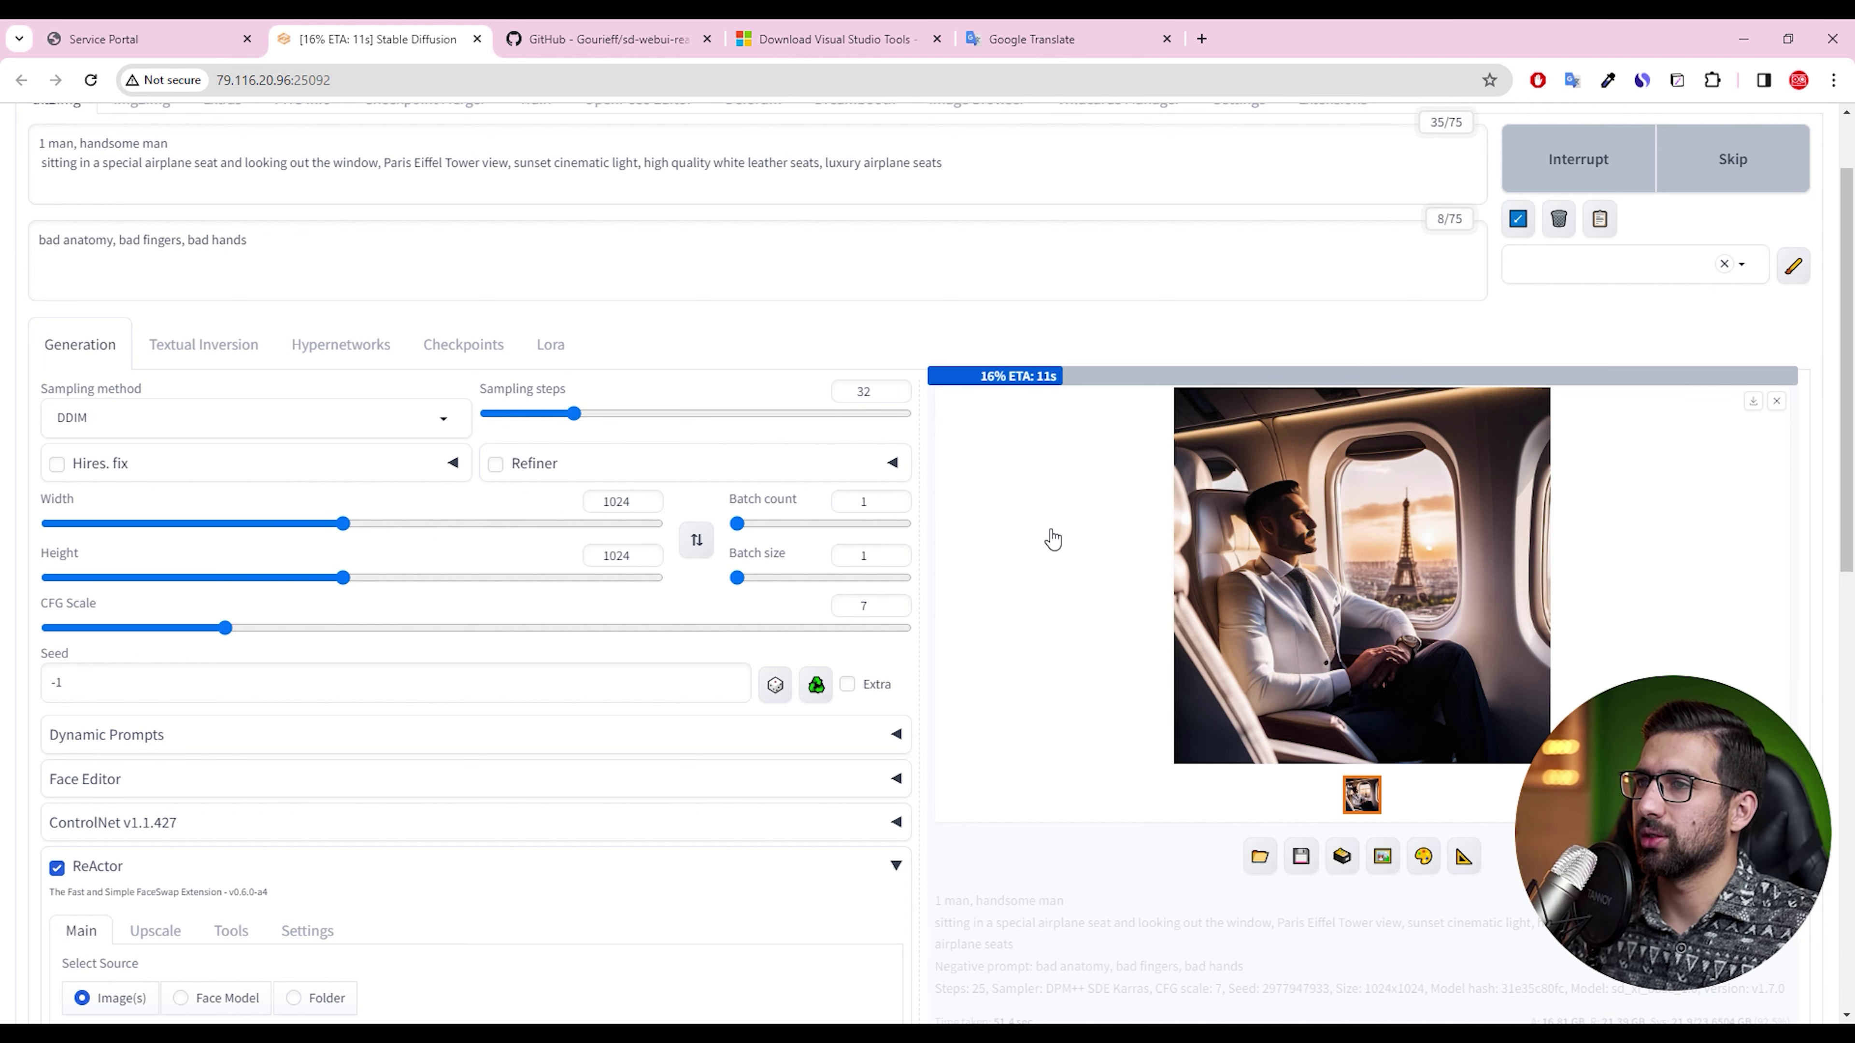
Examine the face in the new DDIM airplane picture at full size
{"action": "scroll", "coordinate": [1053, 539], "scroll_direction": "down", "scroll_amount": 3}
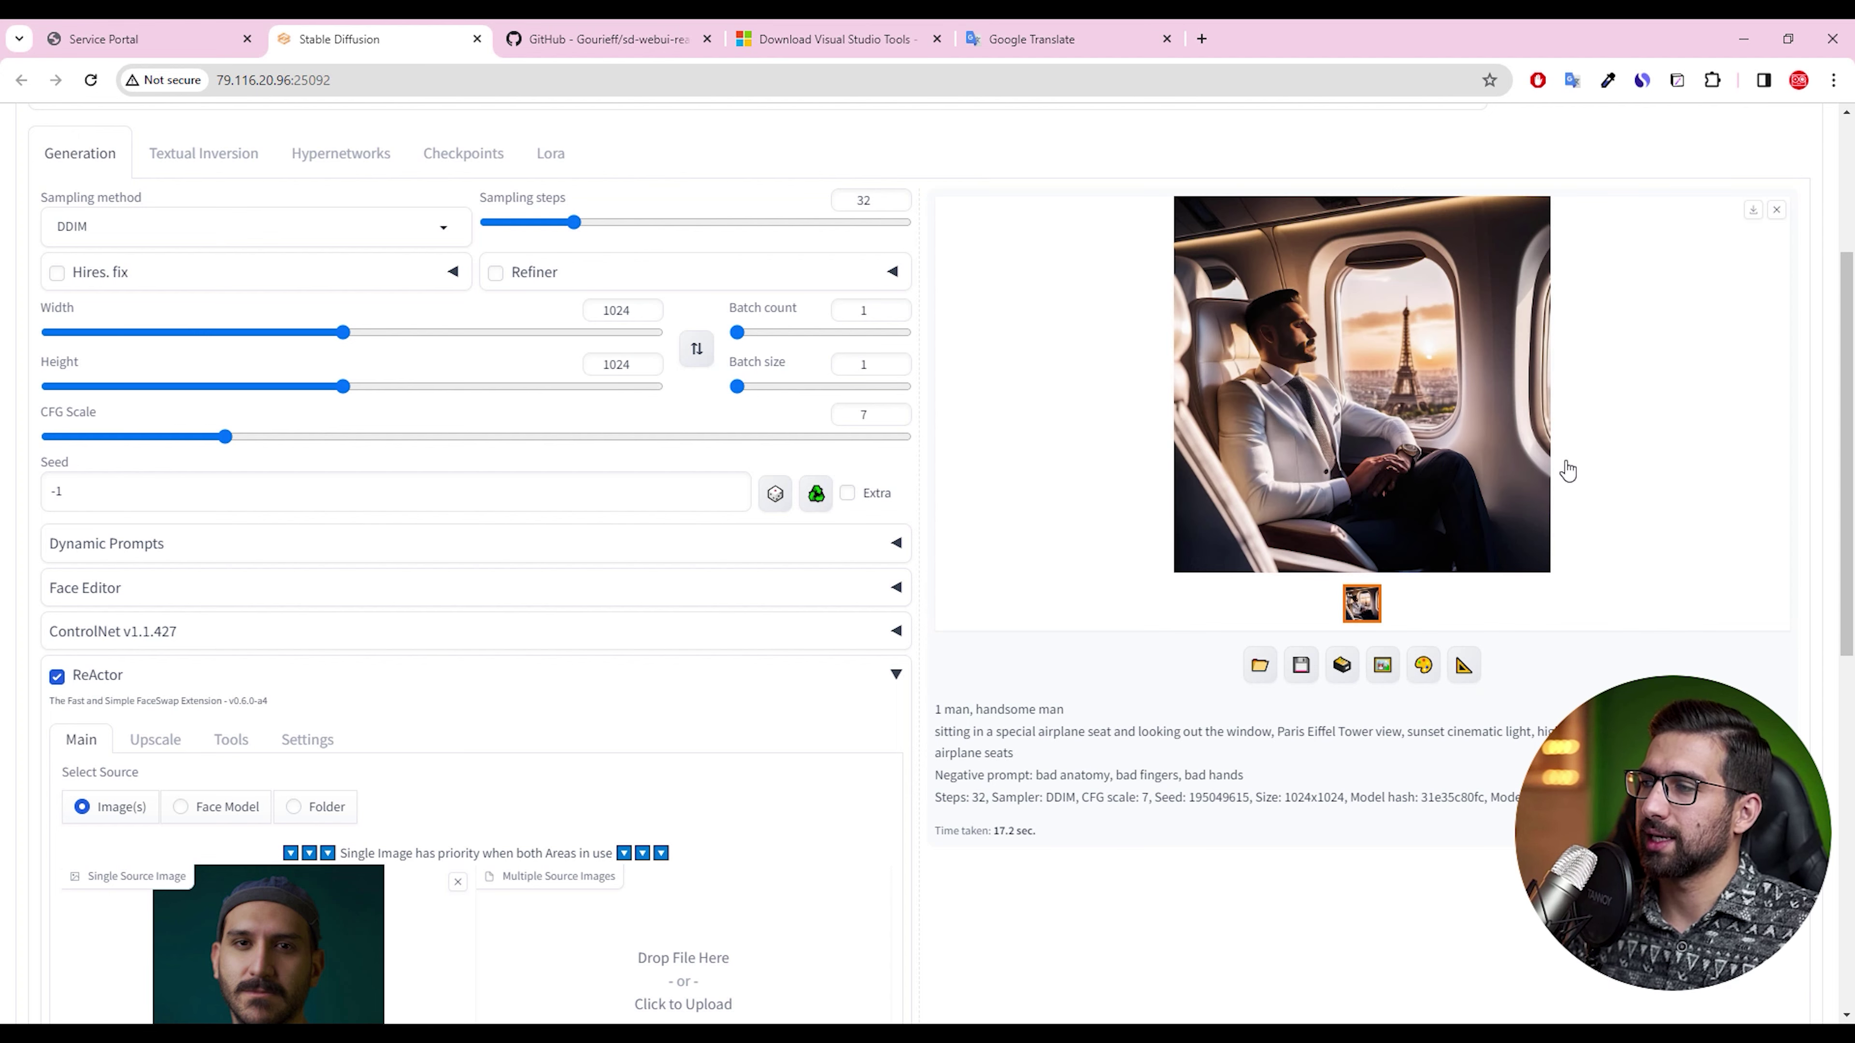
{"action": "scroll", "coordinate": [1534, 460], "scroll_direction": "up", "scroll_amount": 4}
{"action": "left_click", "coordinate": [1409, 691]}
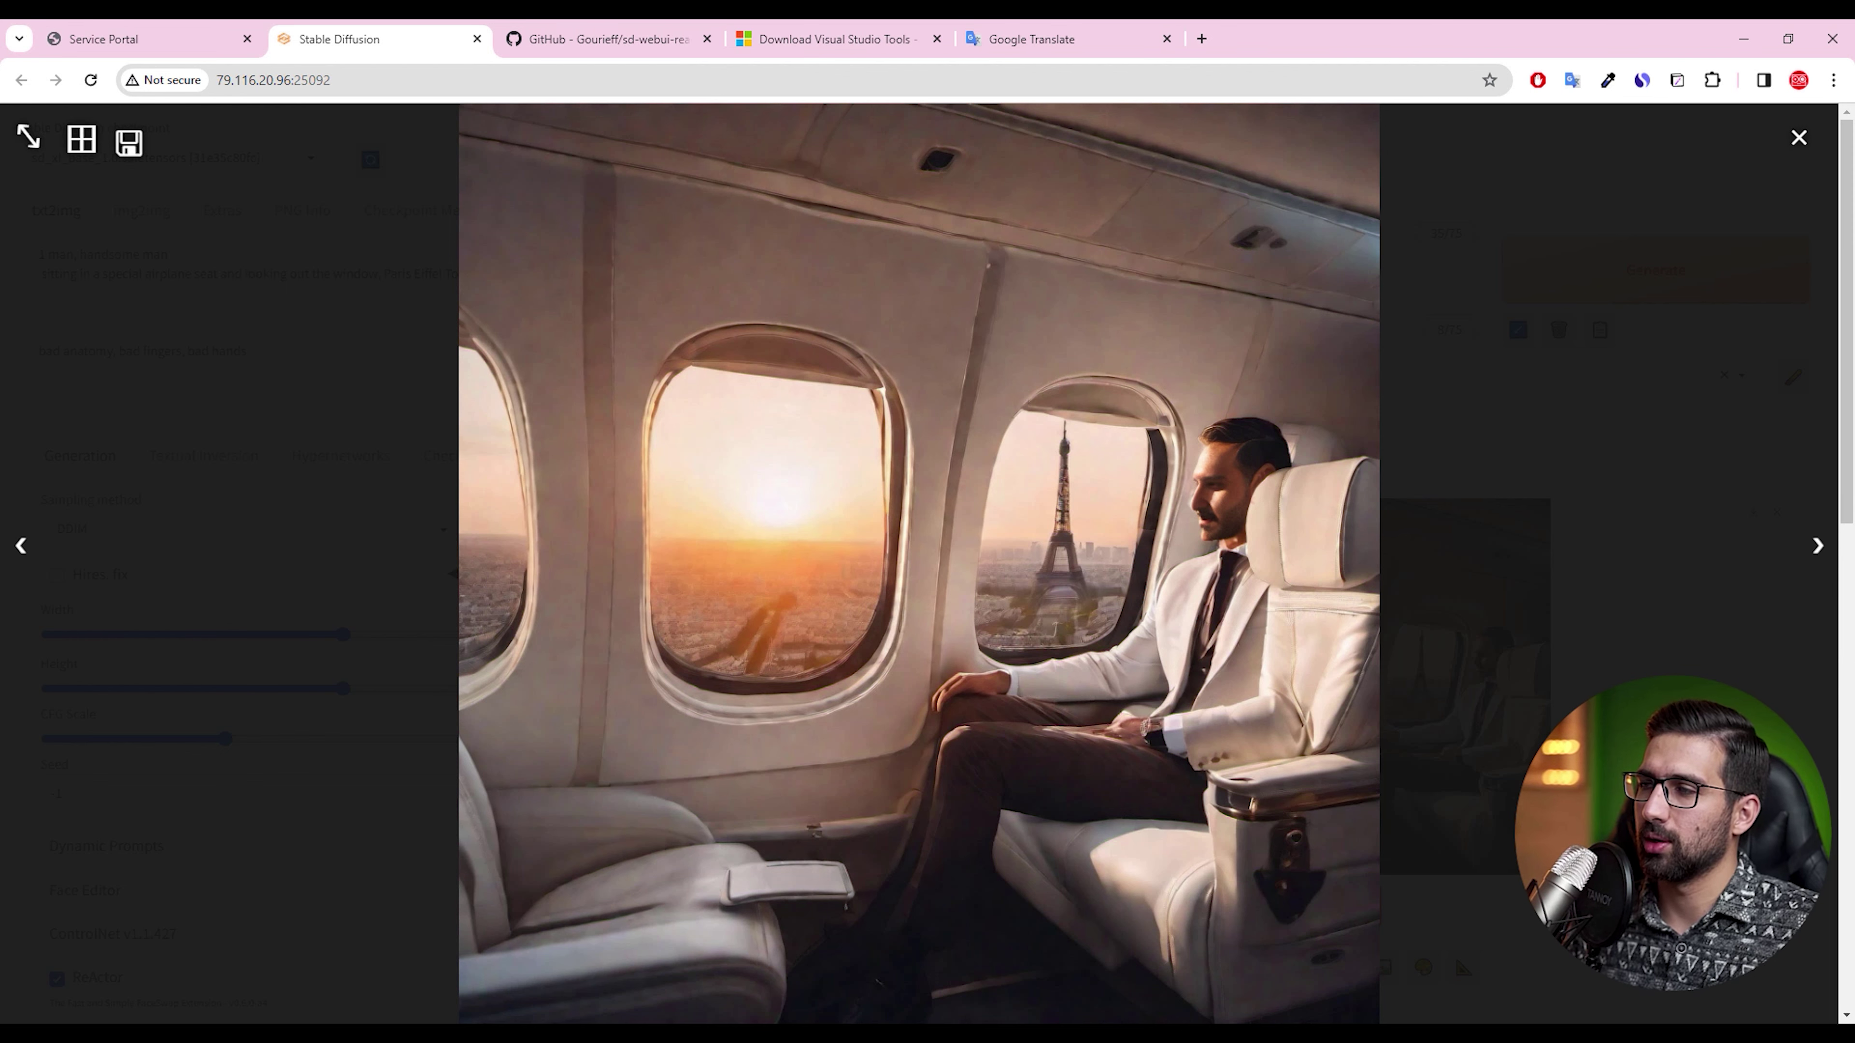
{"action": "left_click", "coordinate": [1413, 689]}
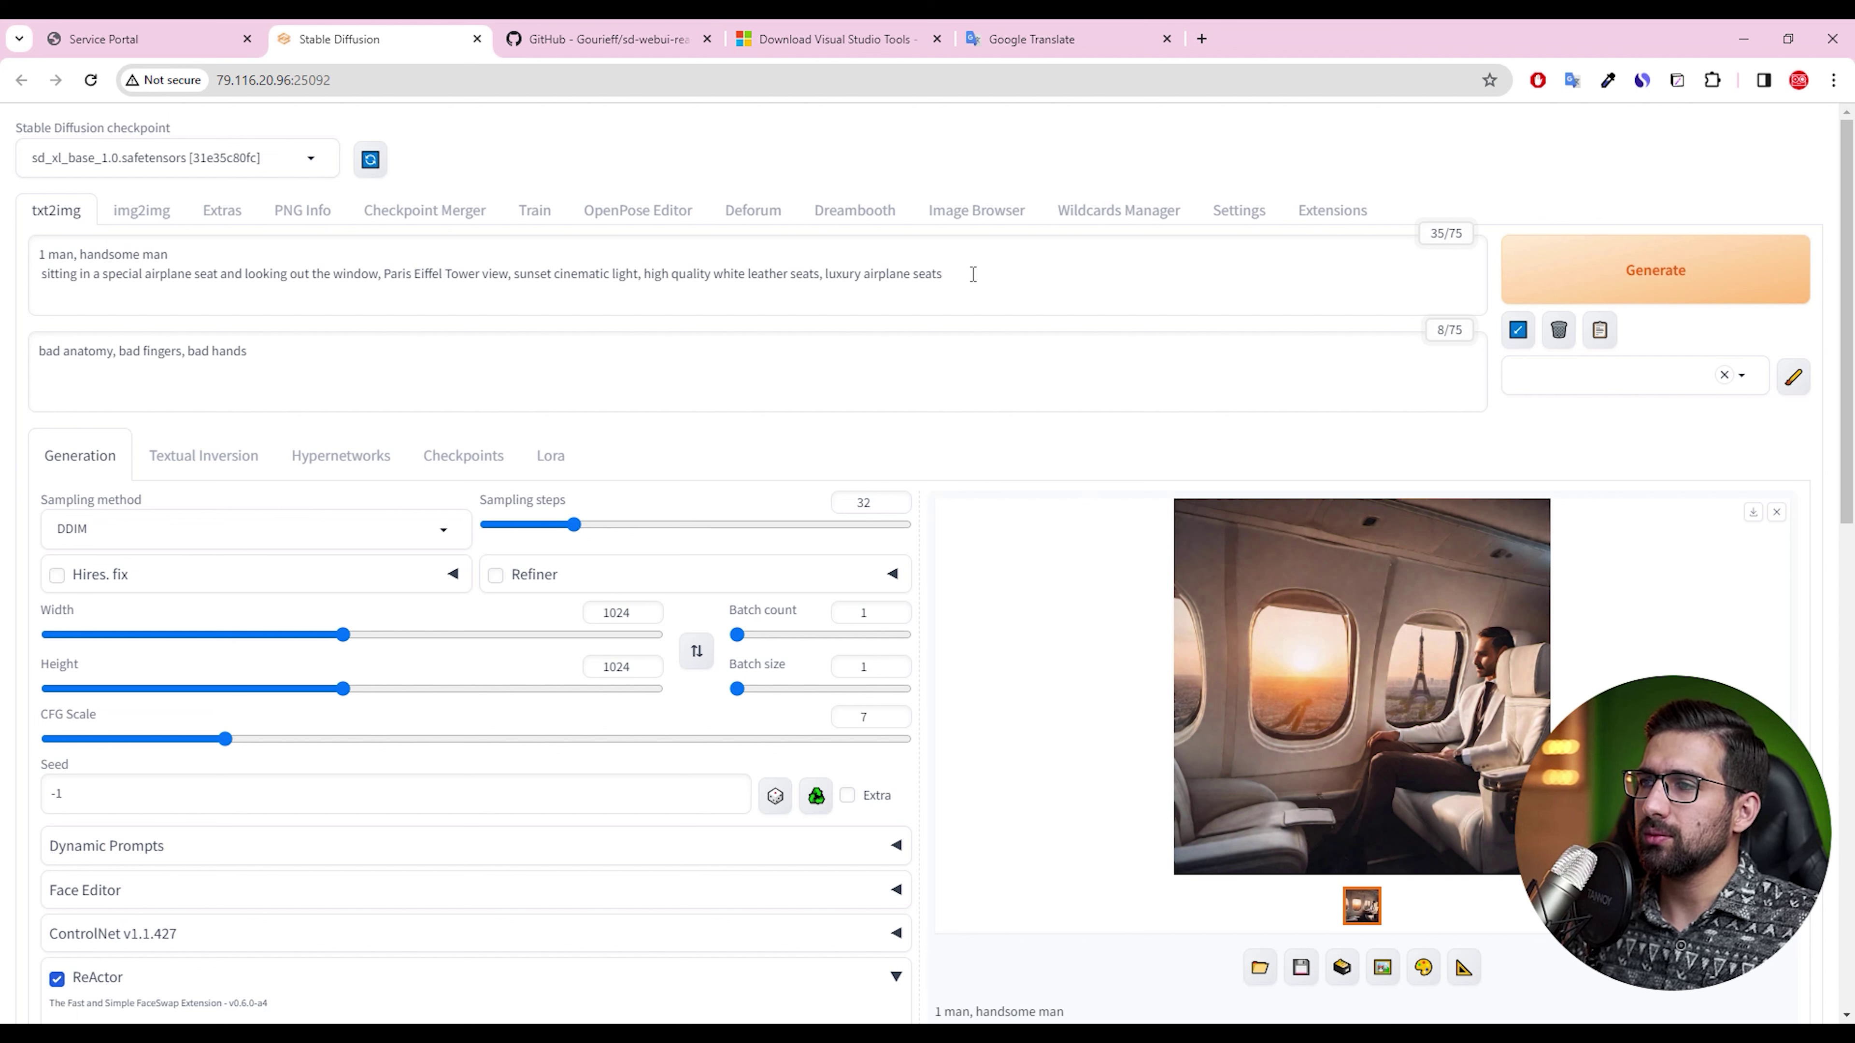
Add ", looking to camera" after "handsome man" in the prompt and generate the picture again
{"action": "left_click", "coordinate": [244, 255]}
{"action": "type", "text": ", lookinh"}
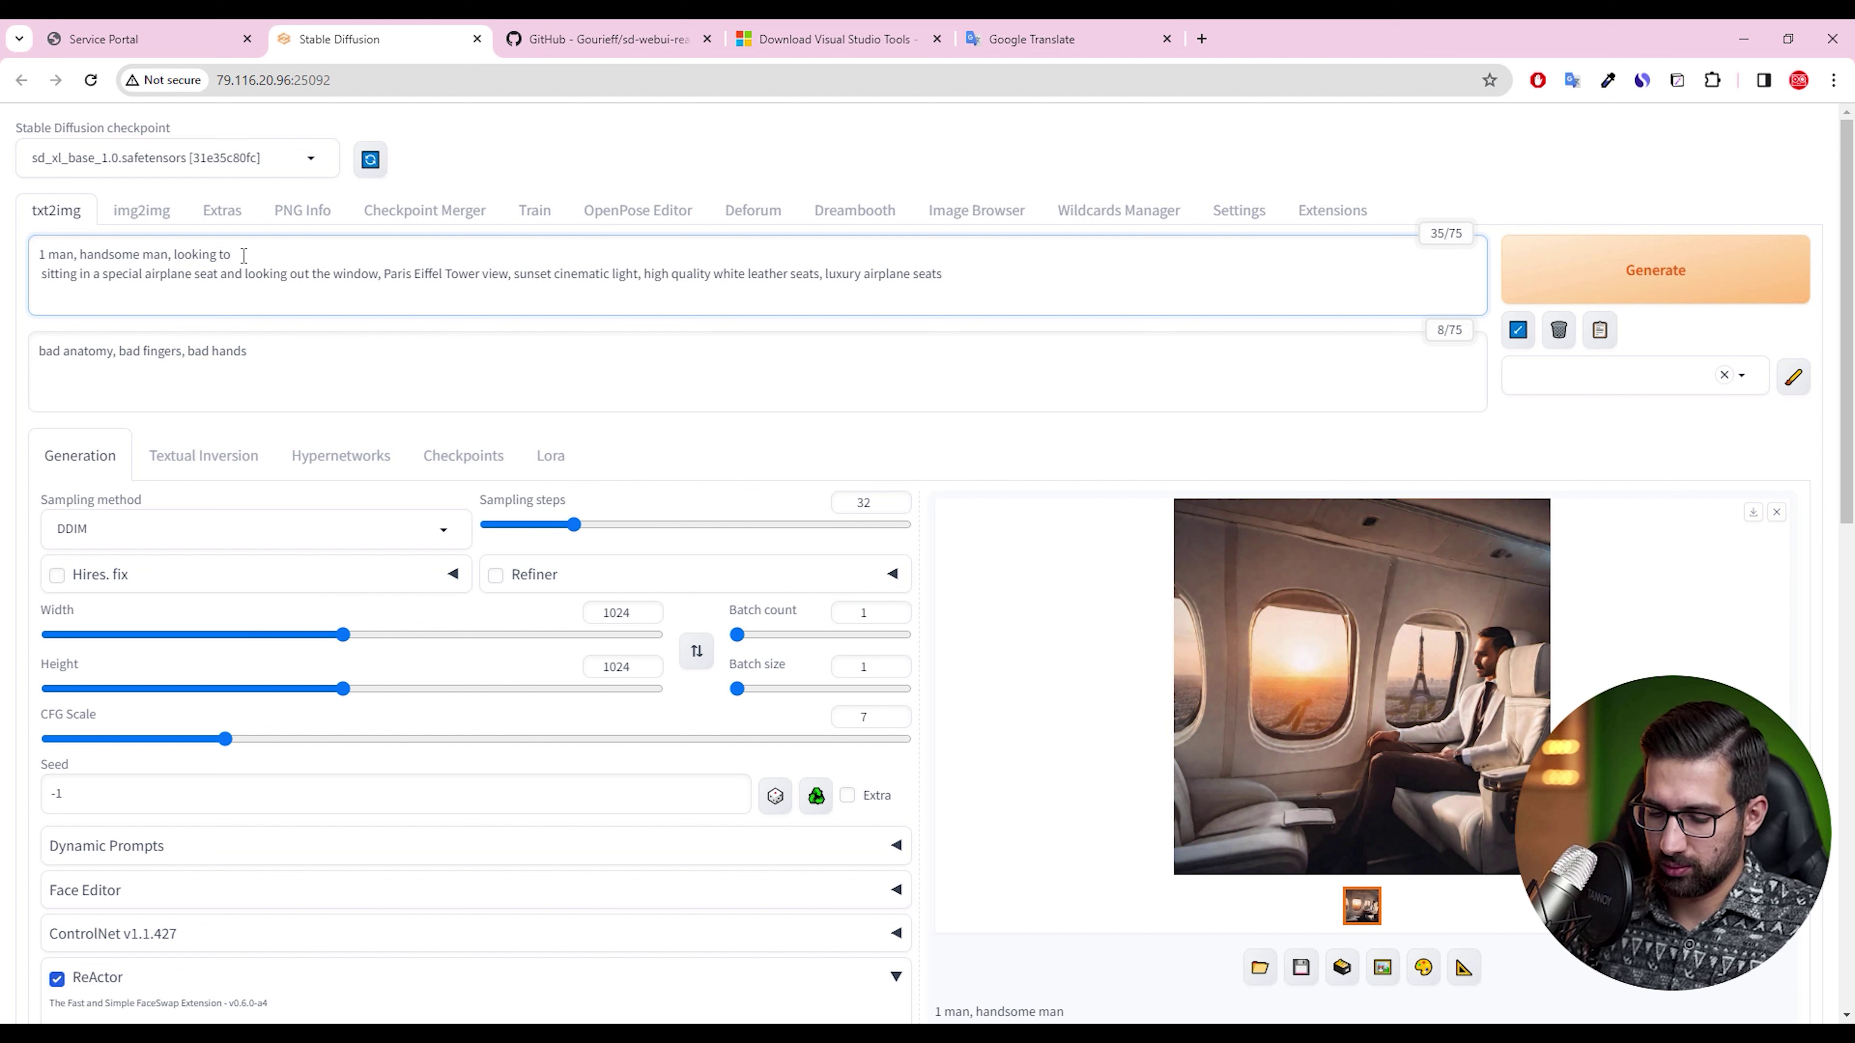
{"action": "key", "text": "BackSpace"}
{"action": "key", "text": "BackSpace"}
{"action": "type", "text": "amera"}
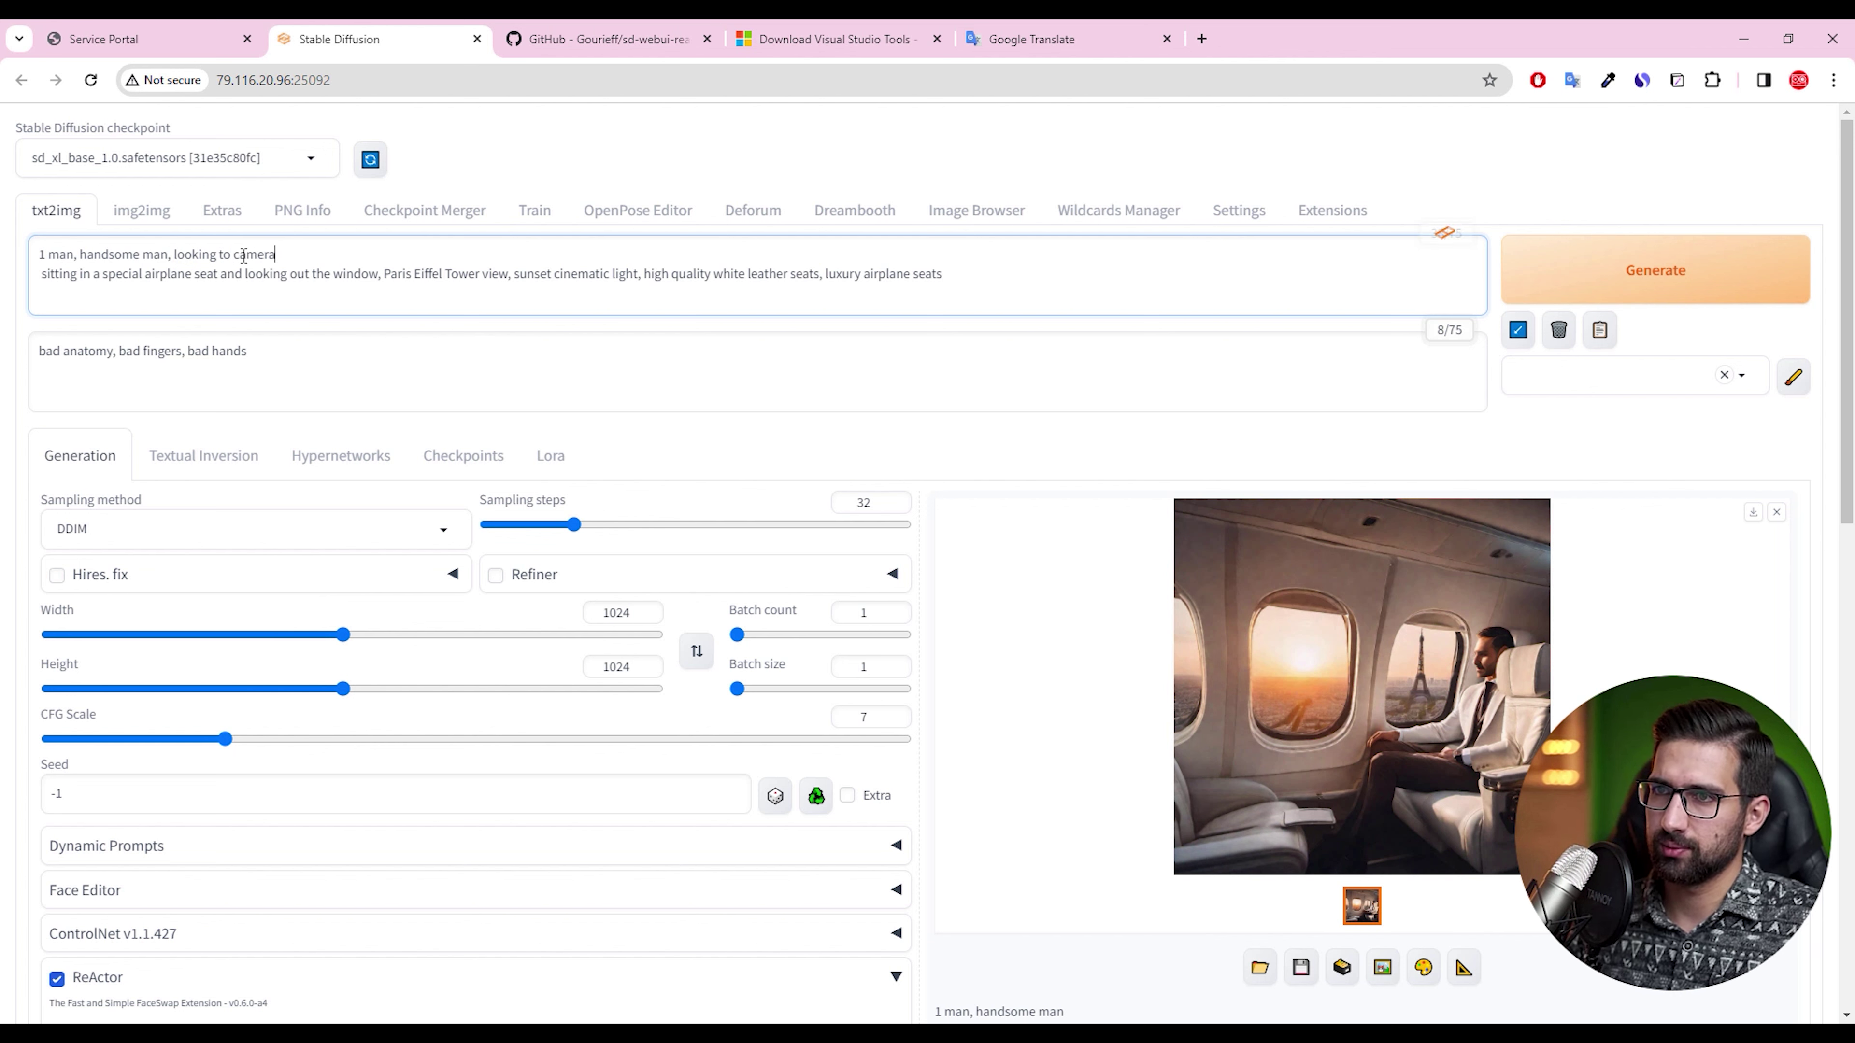
{"action": "left_click", "coordinate": [1738, 270]}
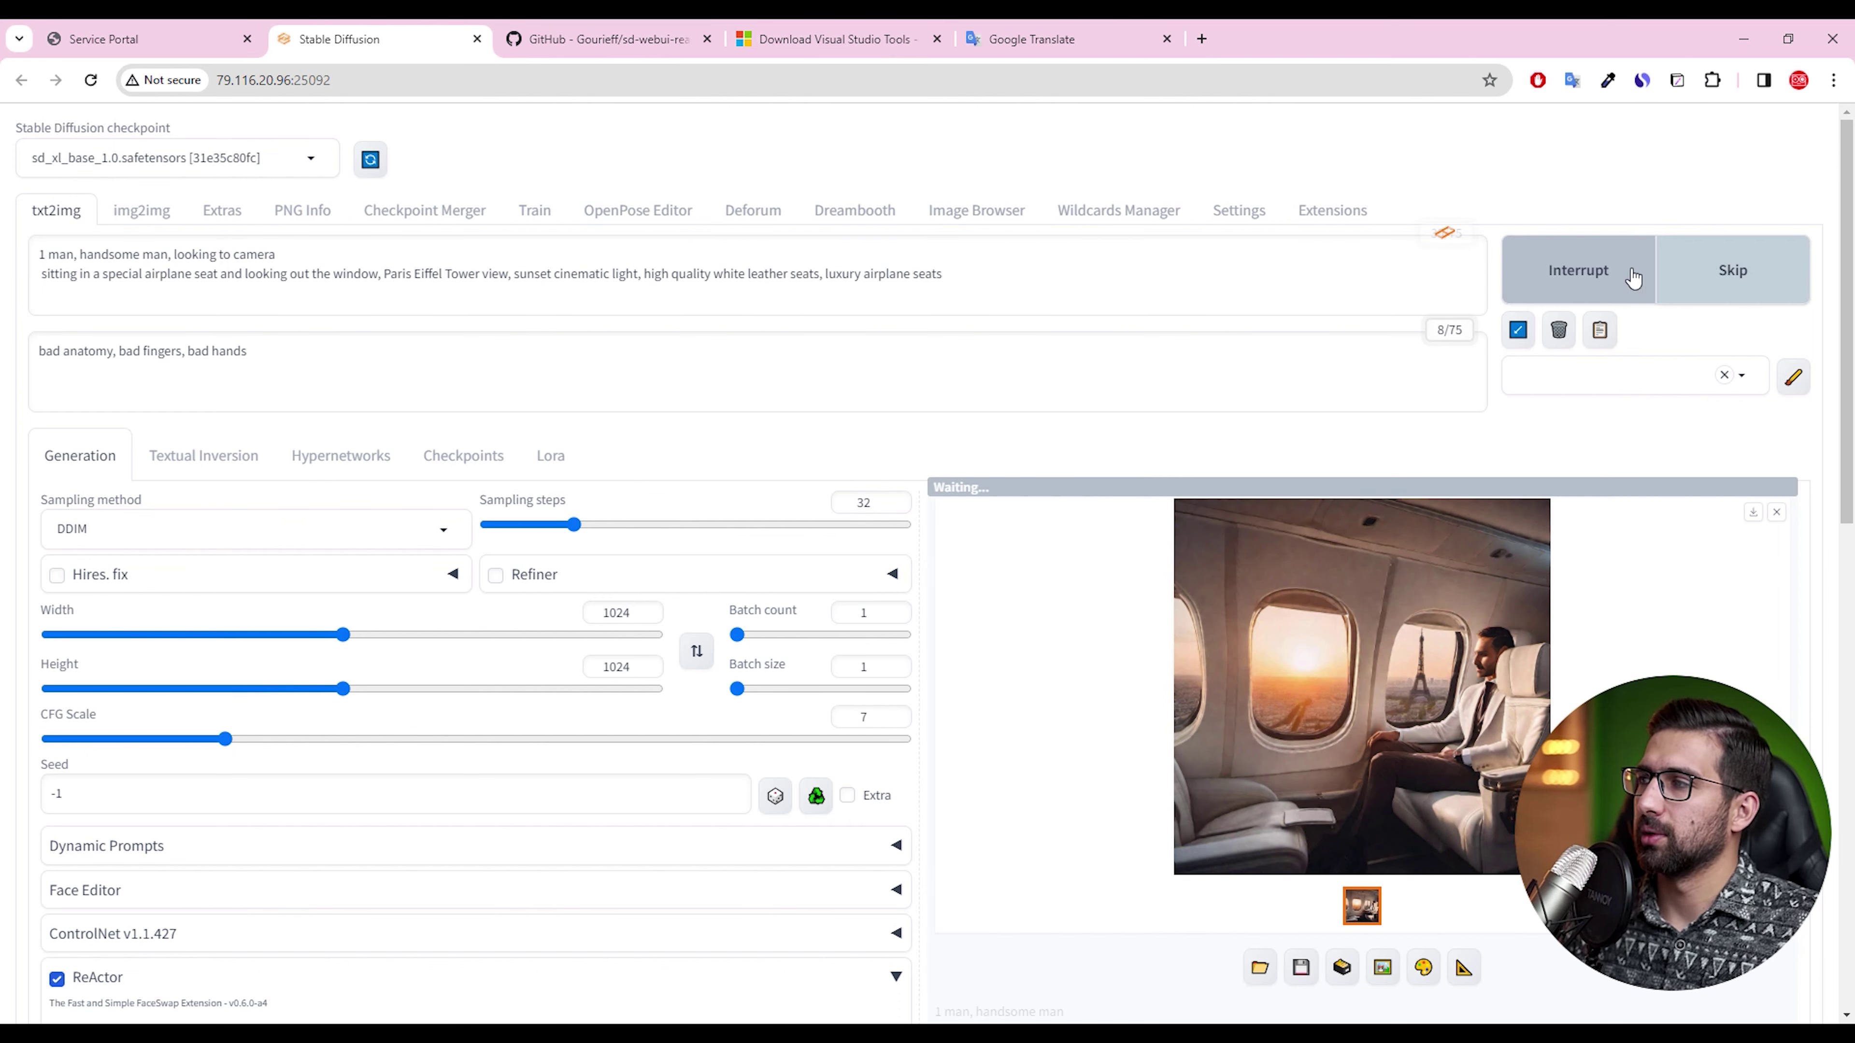
{"action": "scroll", "coordinate": [511, 555], "scroll_direction": "down", "scroll_amount": 10}
{"action": "scroll", "coordinate": [400, 585], "scroll_direction": "down", "scroll_amount": 1}
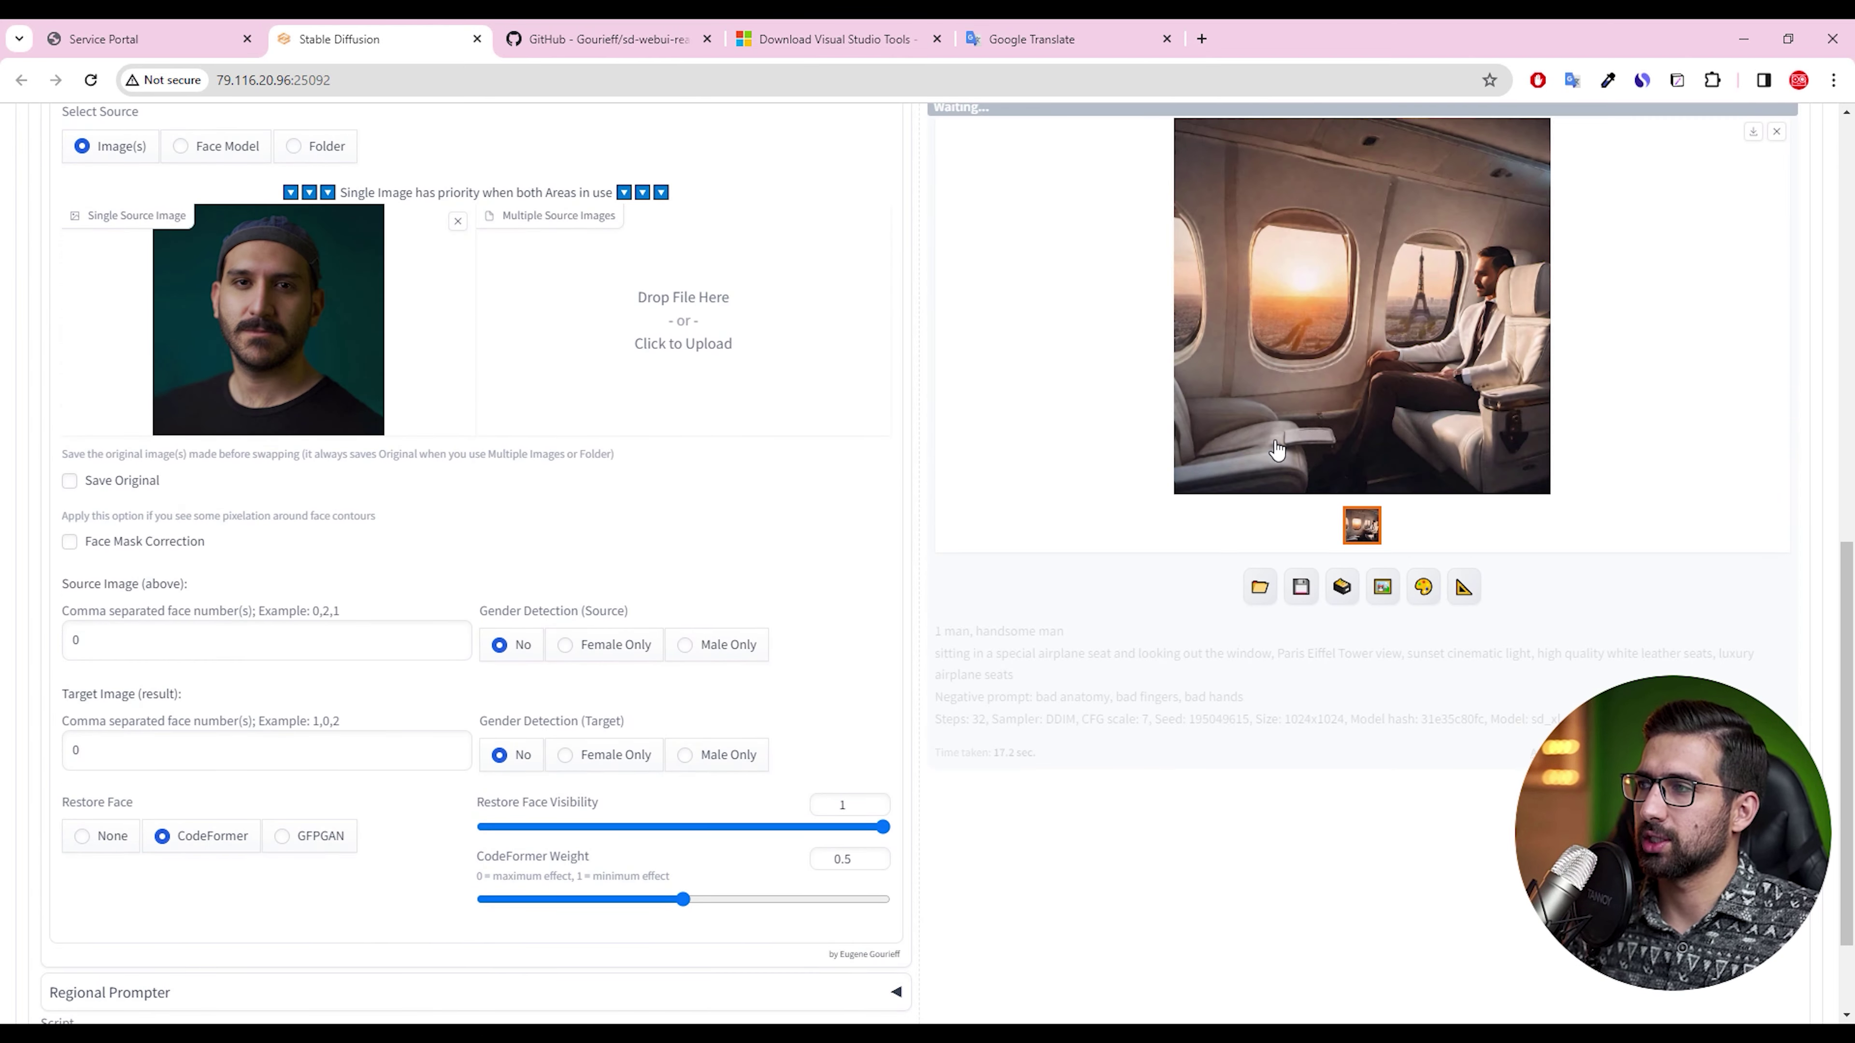
{"action": "scroll", "coordinate": [1363, 331], "scroll_direction": "up", "scroll_amount": 10}
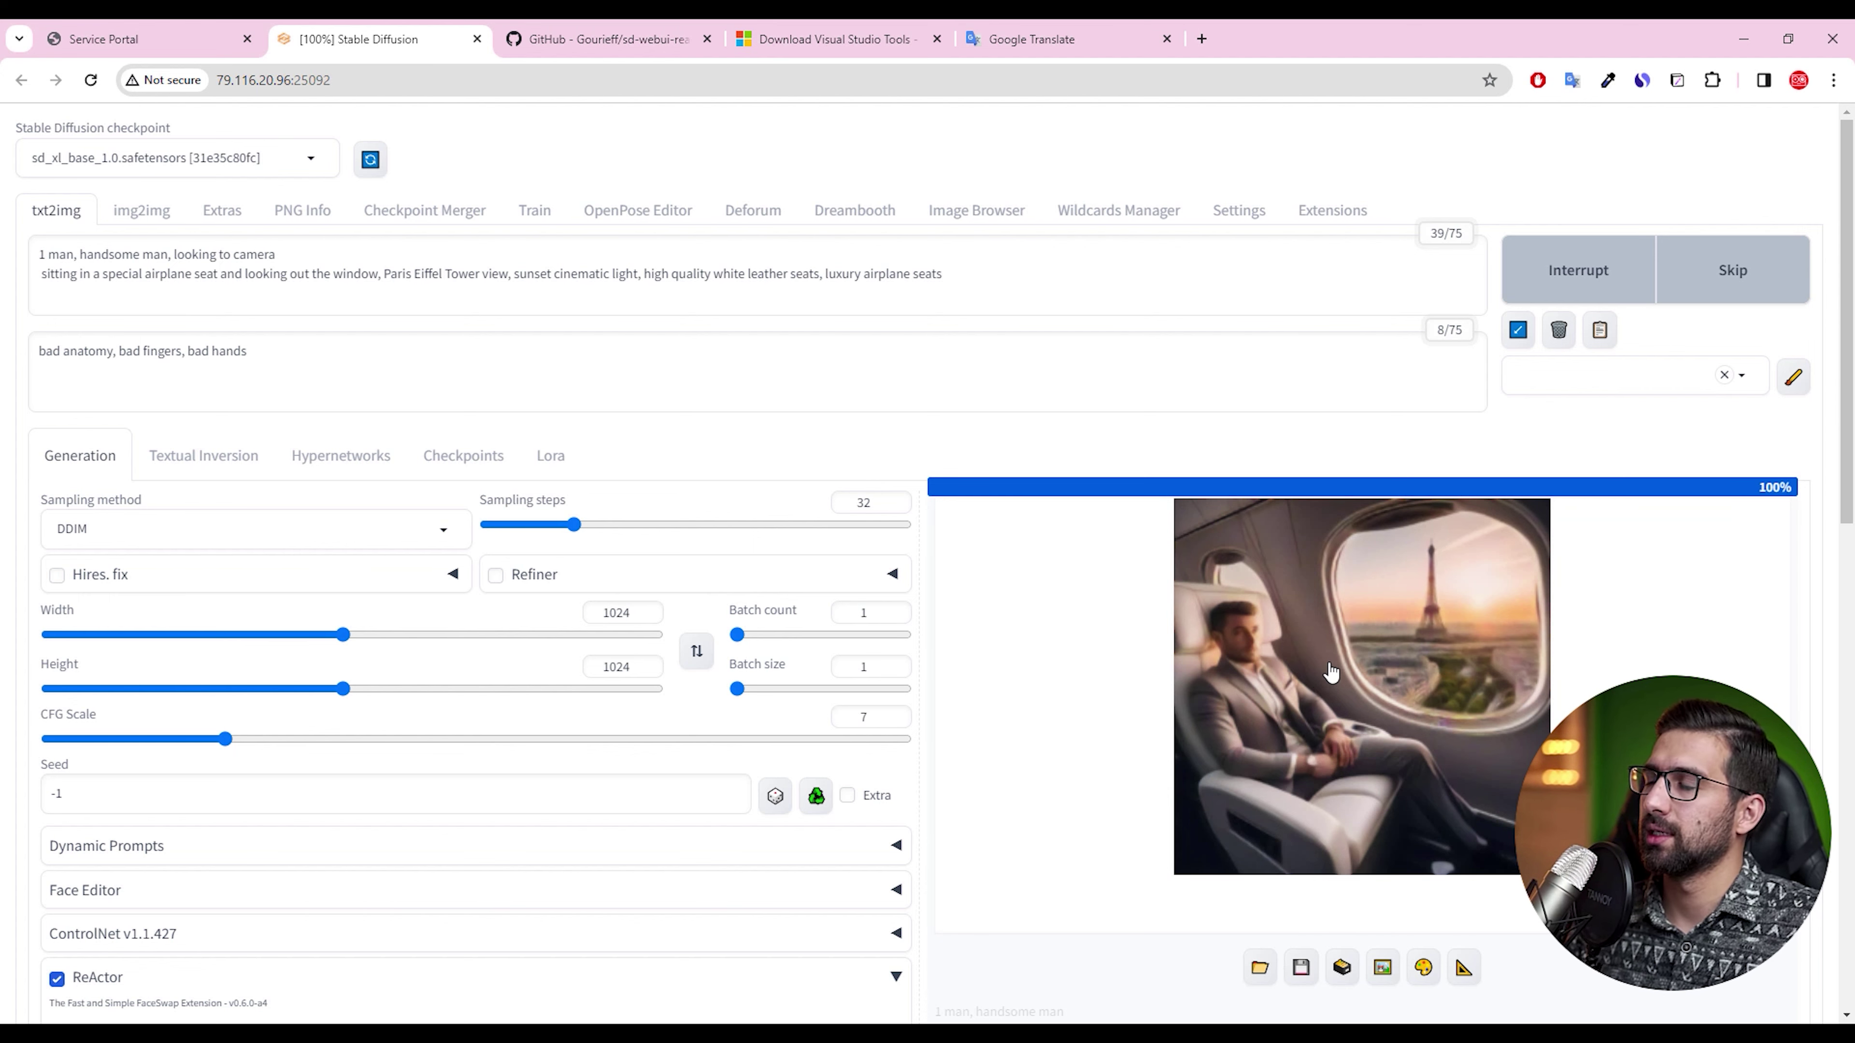
Compare the full-size camera-facing airplane picture with the source portrait from the Ai-09 folder
{"action": "left_click", "coordinate": [1300, 673]}
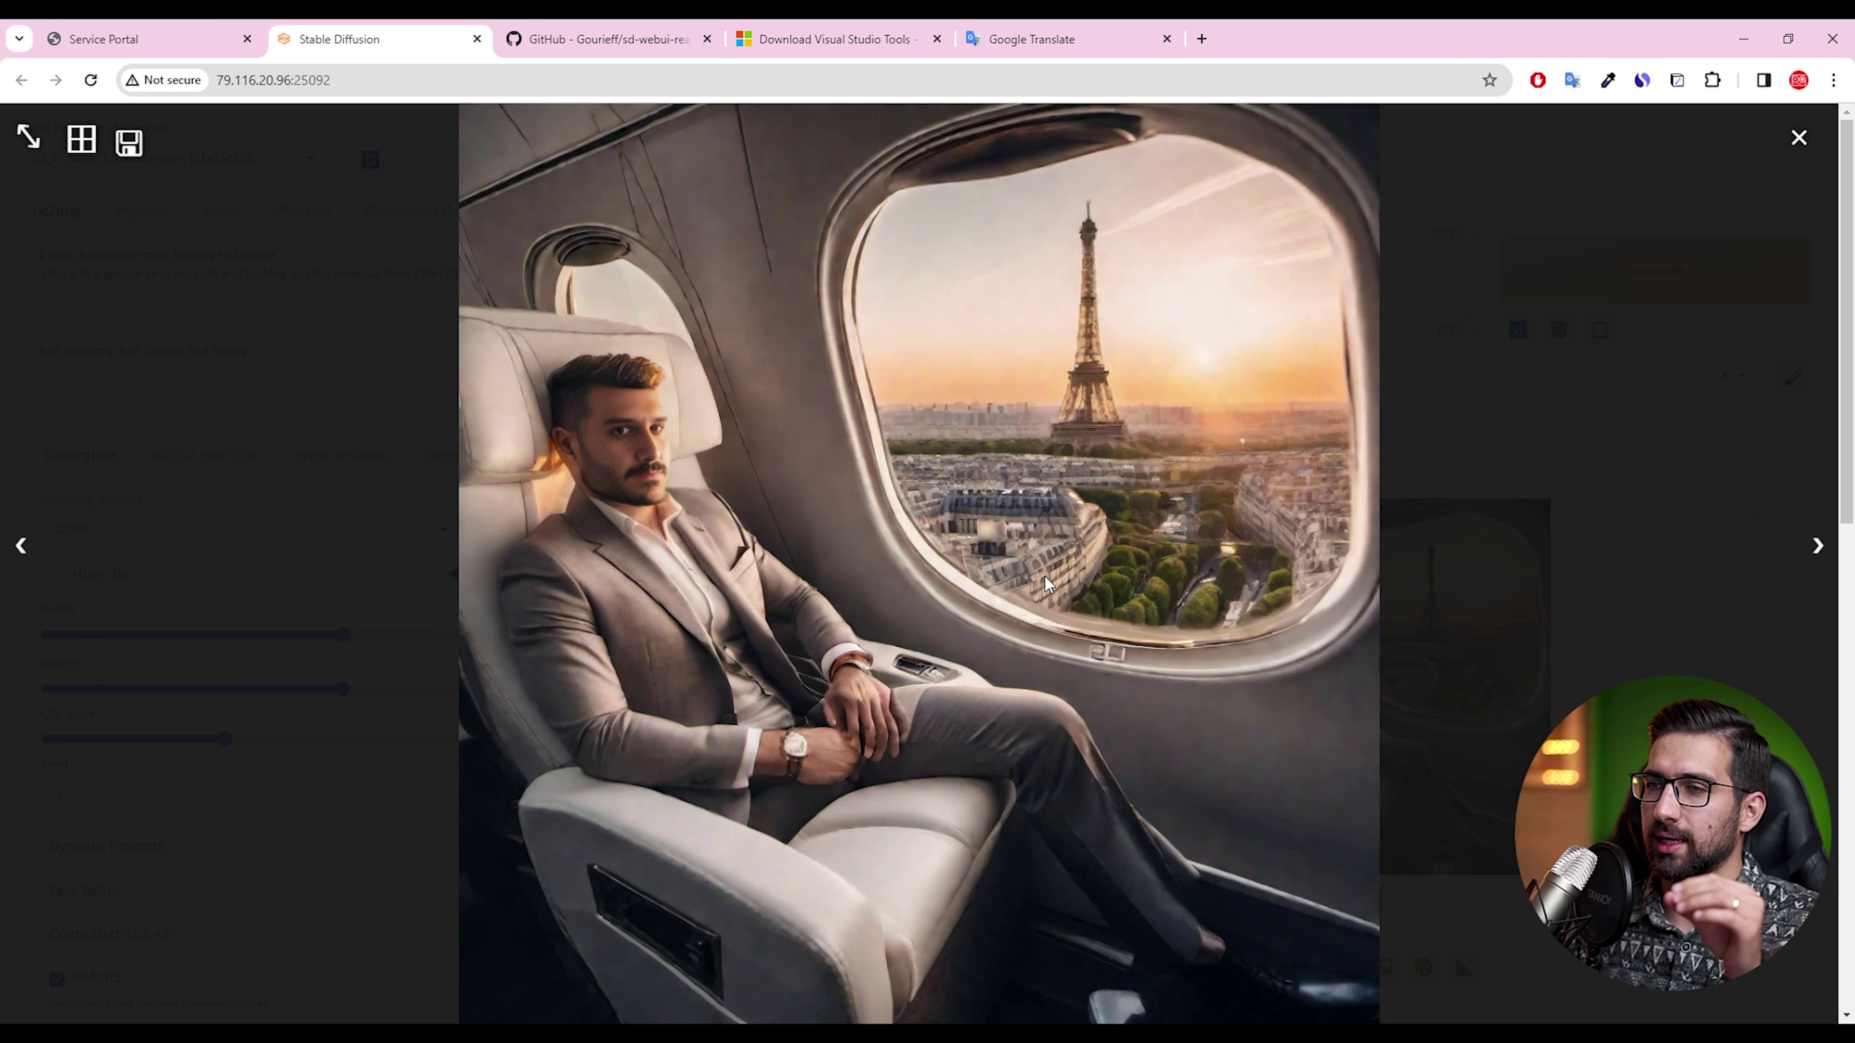
{"action": "key", "text": "alt+Tab"}
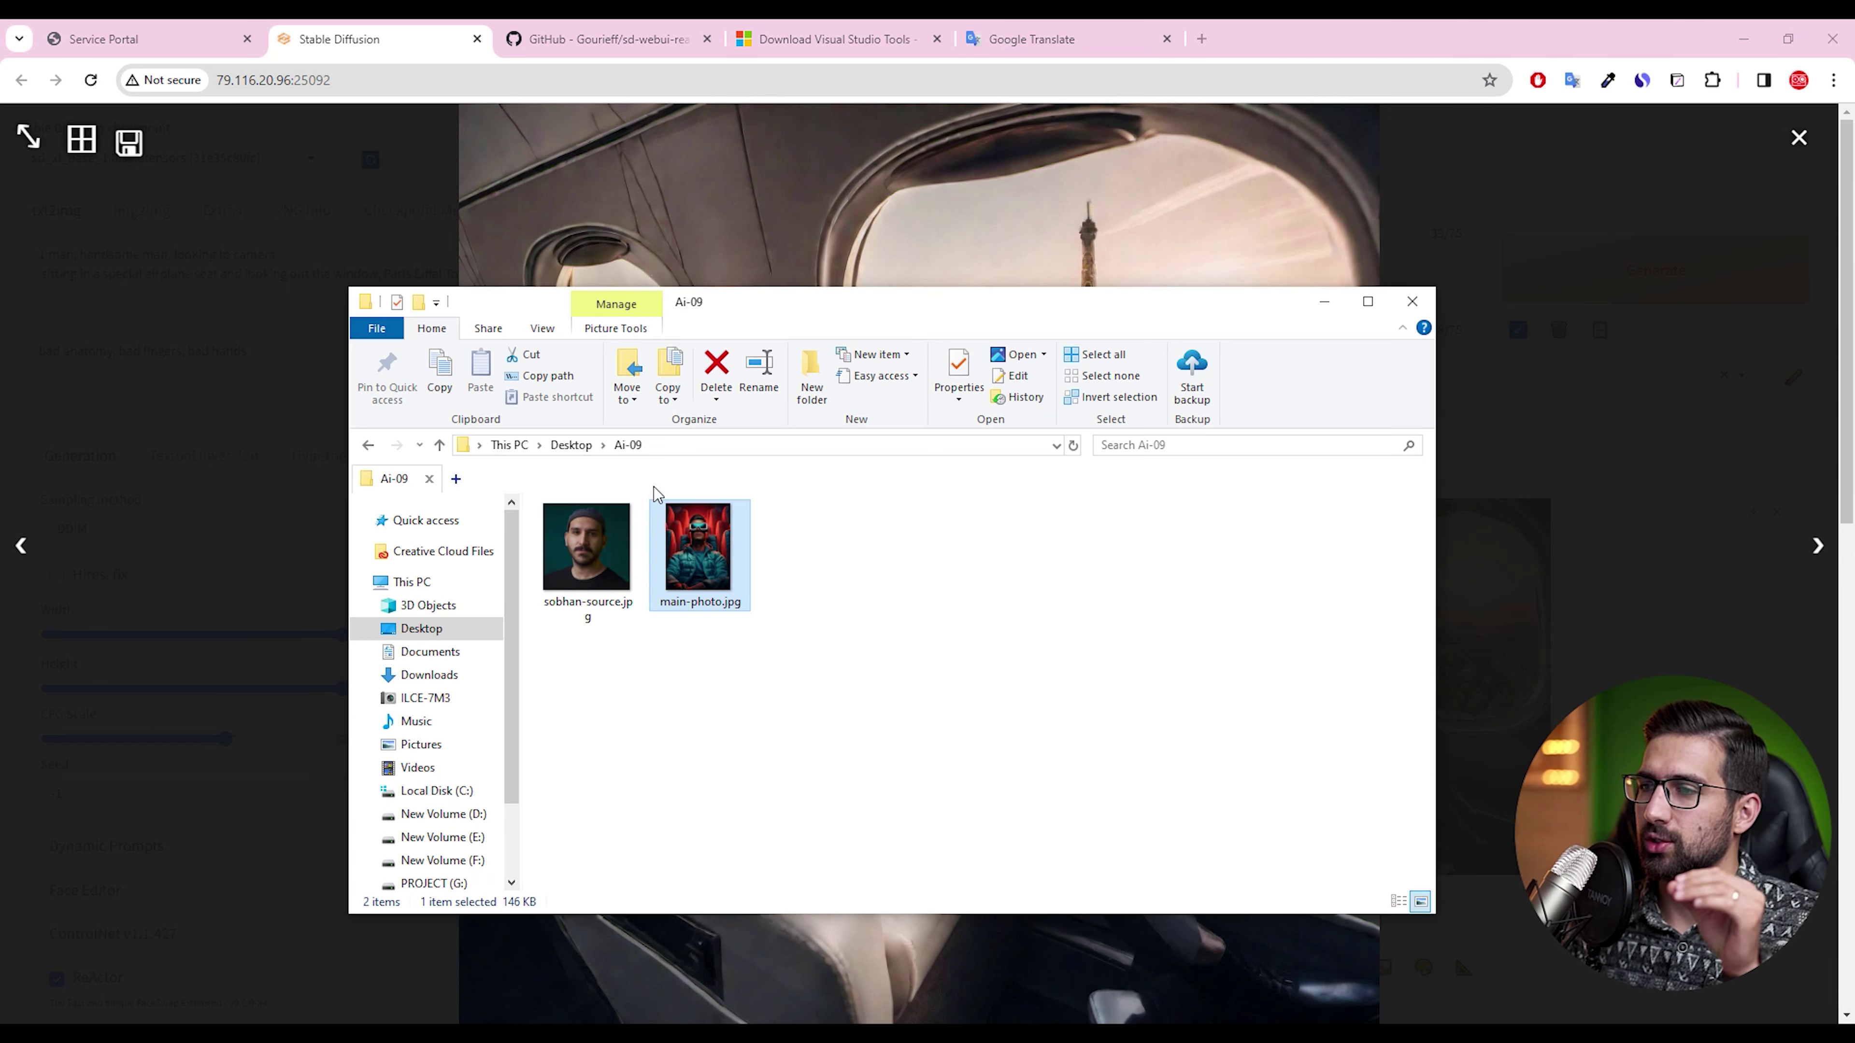
{"action": "left_click_drag", "start_coordinate": [759, 312], "coordinate": [1213, 283]}
{"action": "double_click", "coordinate": [1070, 519]}
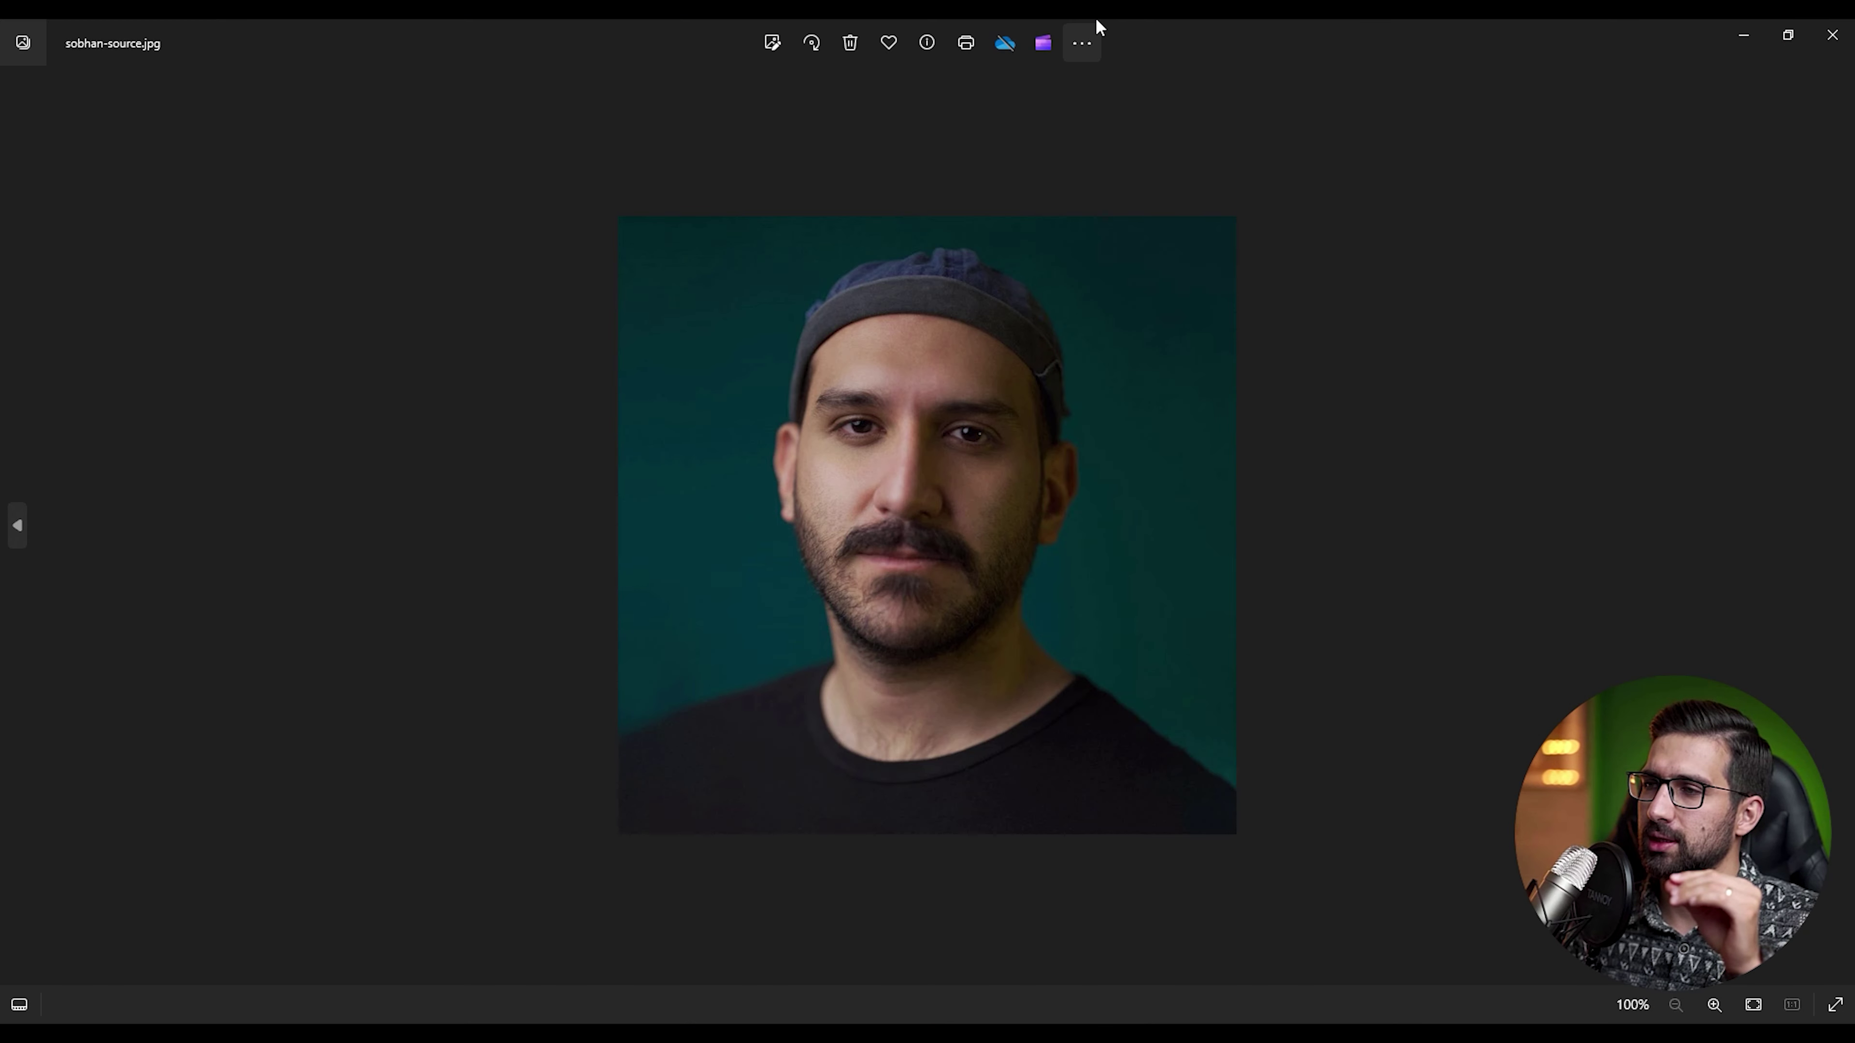
{"action": "double_click", "coordinate": [1099, 27]}
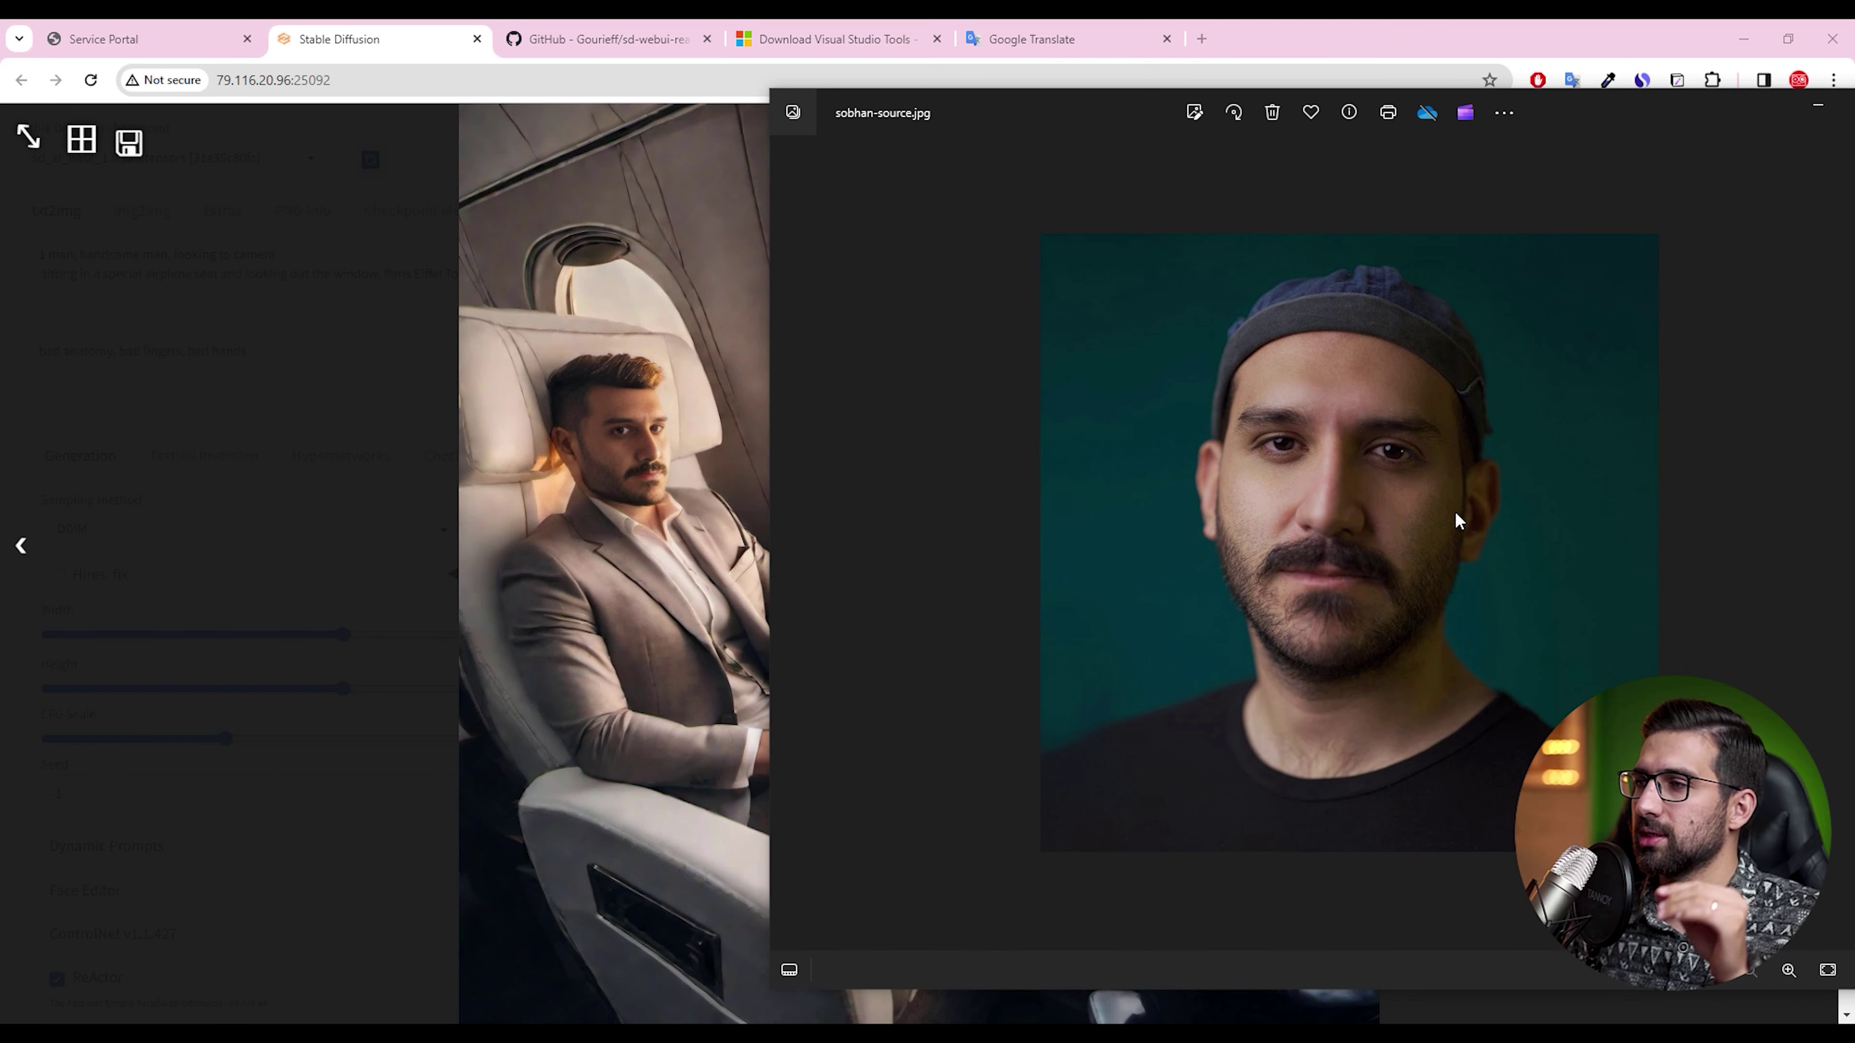
{"action": "left_click_drag", "start_coordinate": [1781, 111], "coordinate": [1307, 111]}
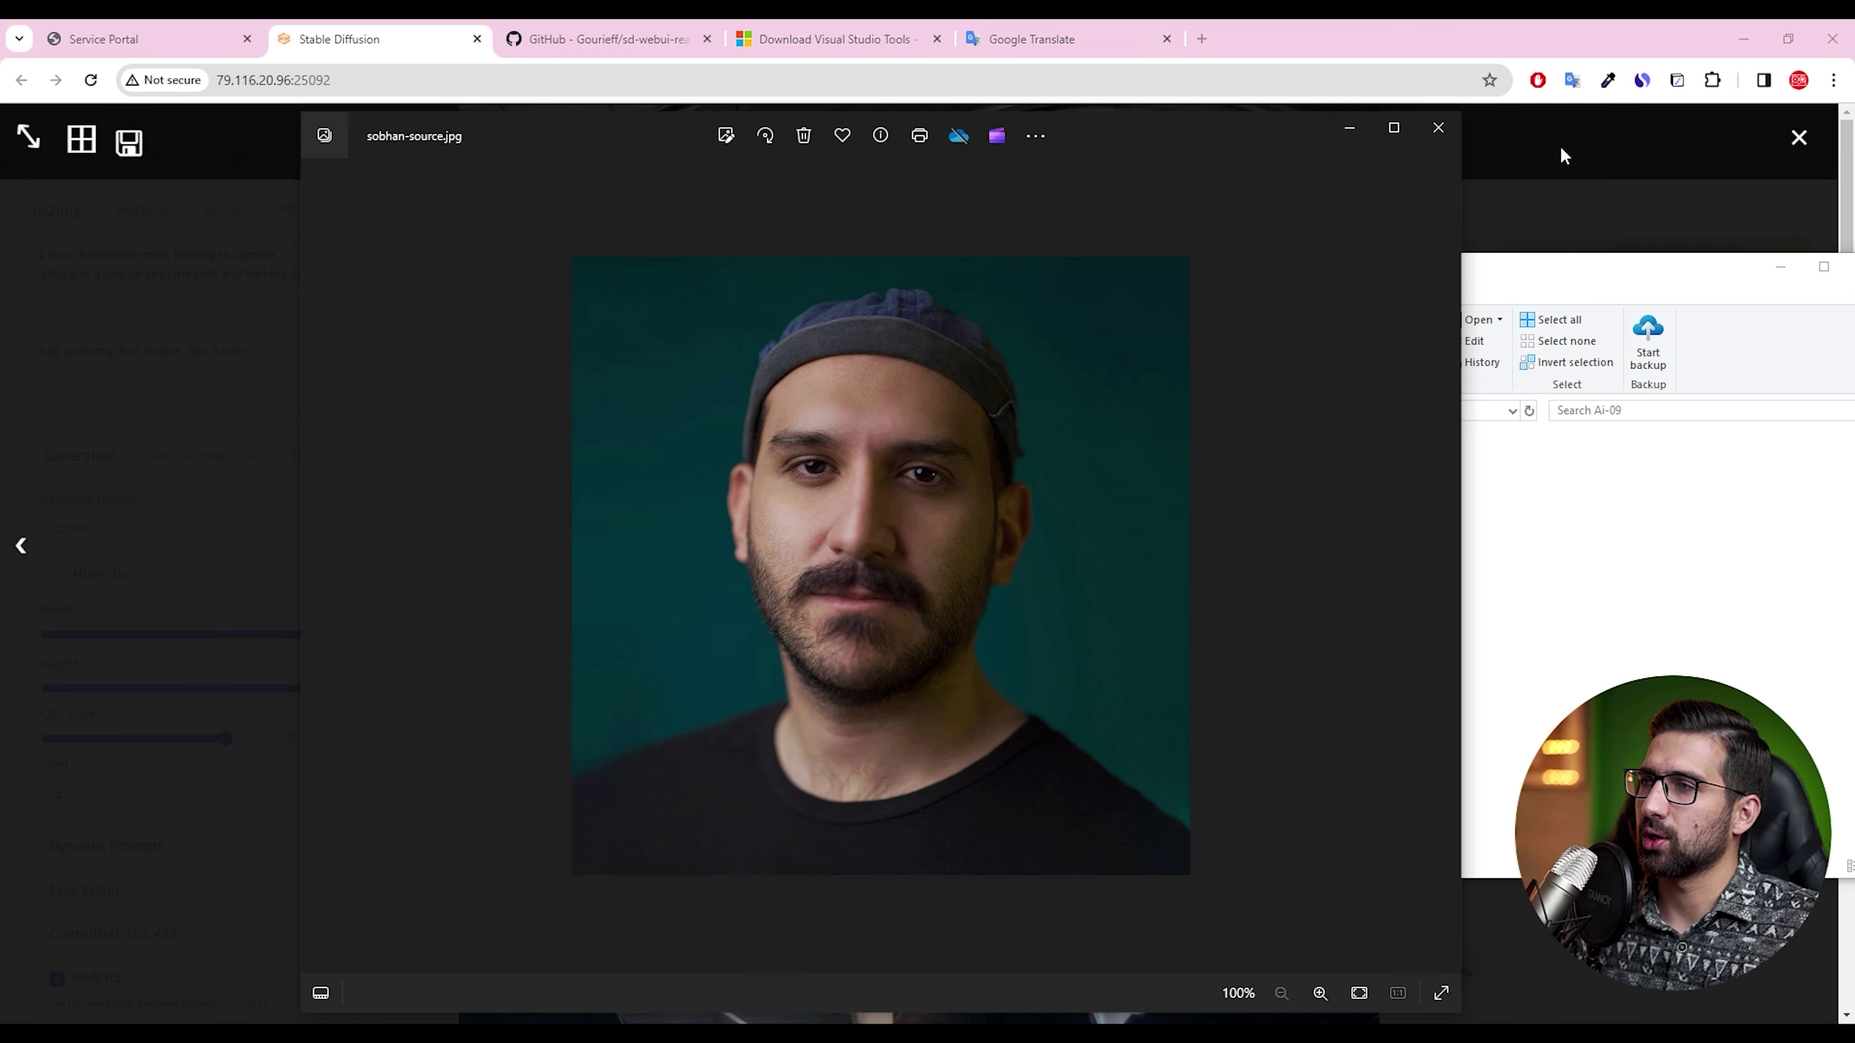
{"action": "left_click", "coordinate": [1437, 126]}
{"action": "left_click", "coordinate": [745, 241]}
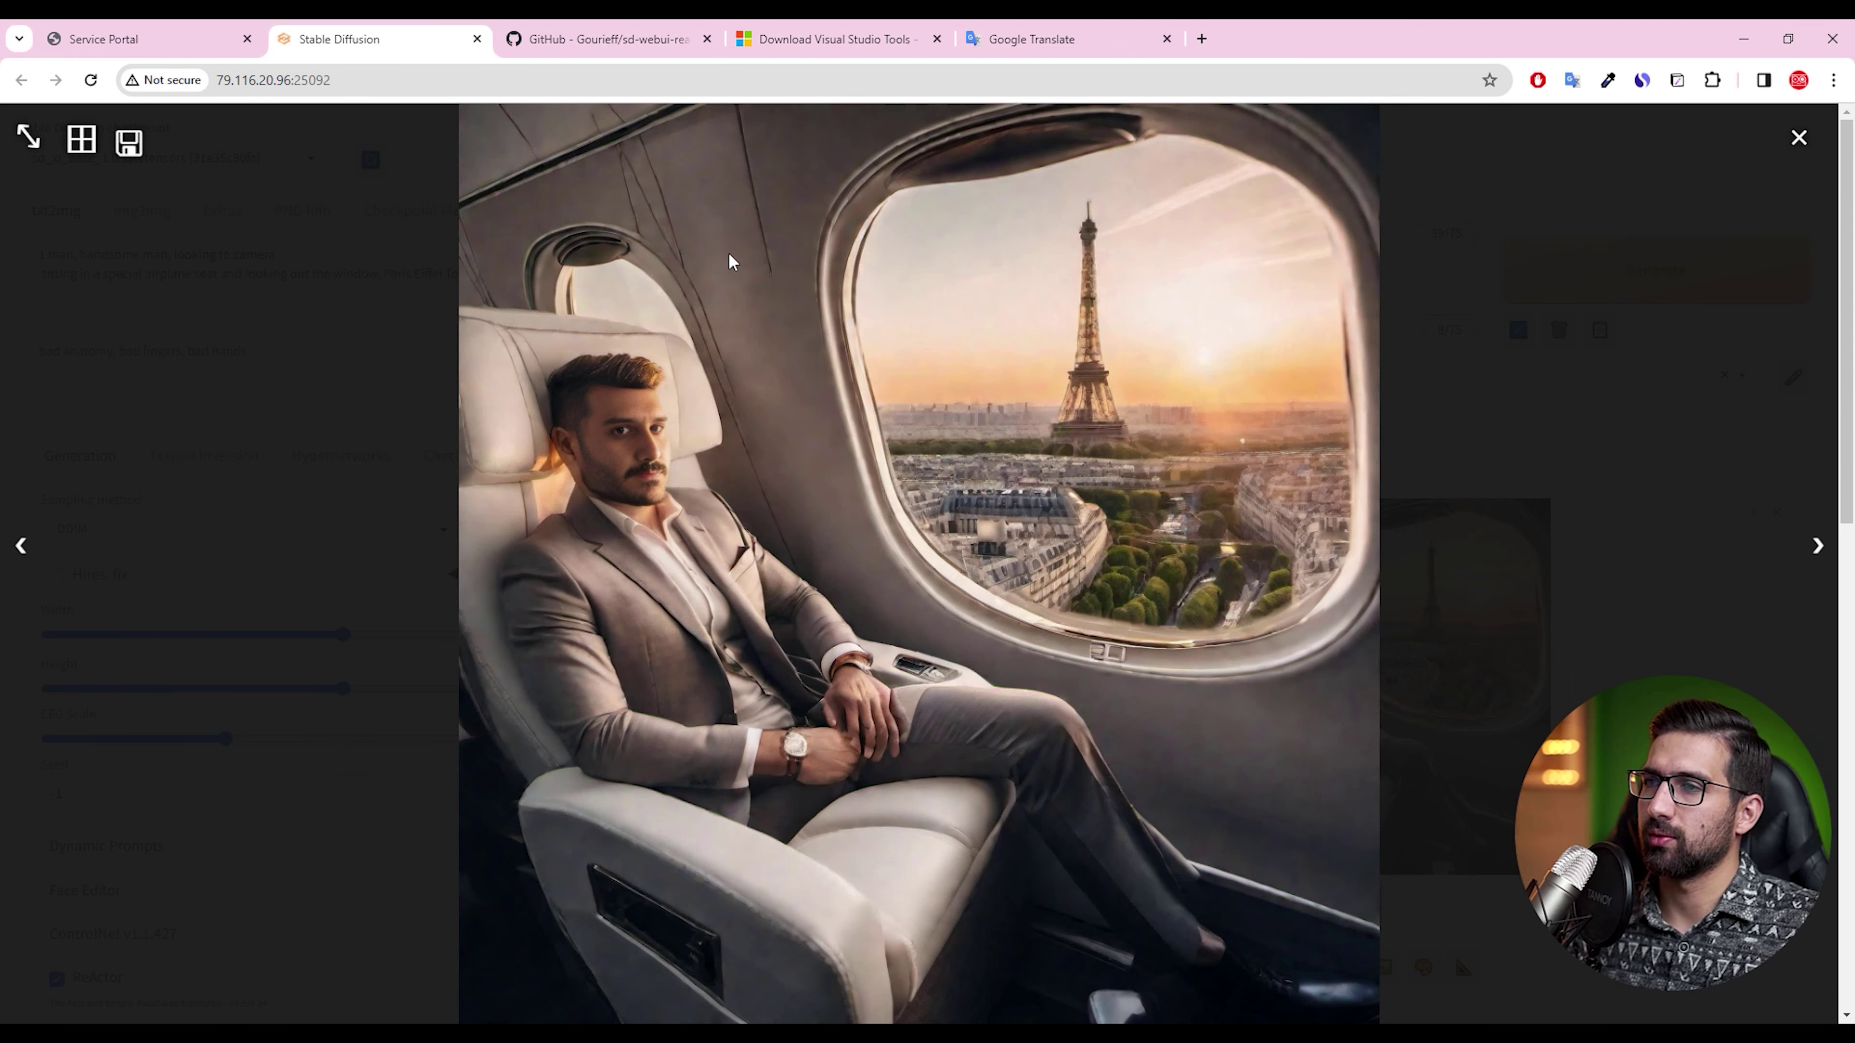
{"action": "left_click", "coordinate": [494, 409]}
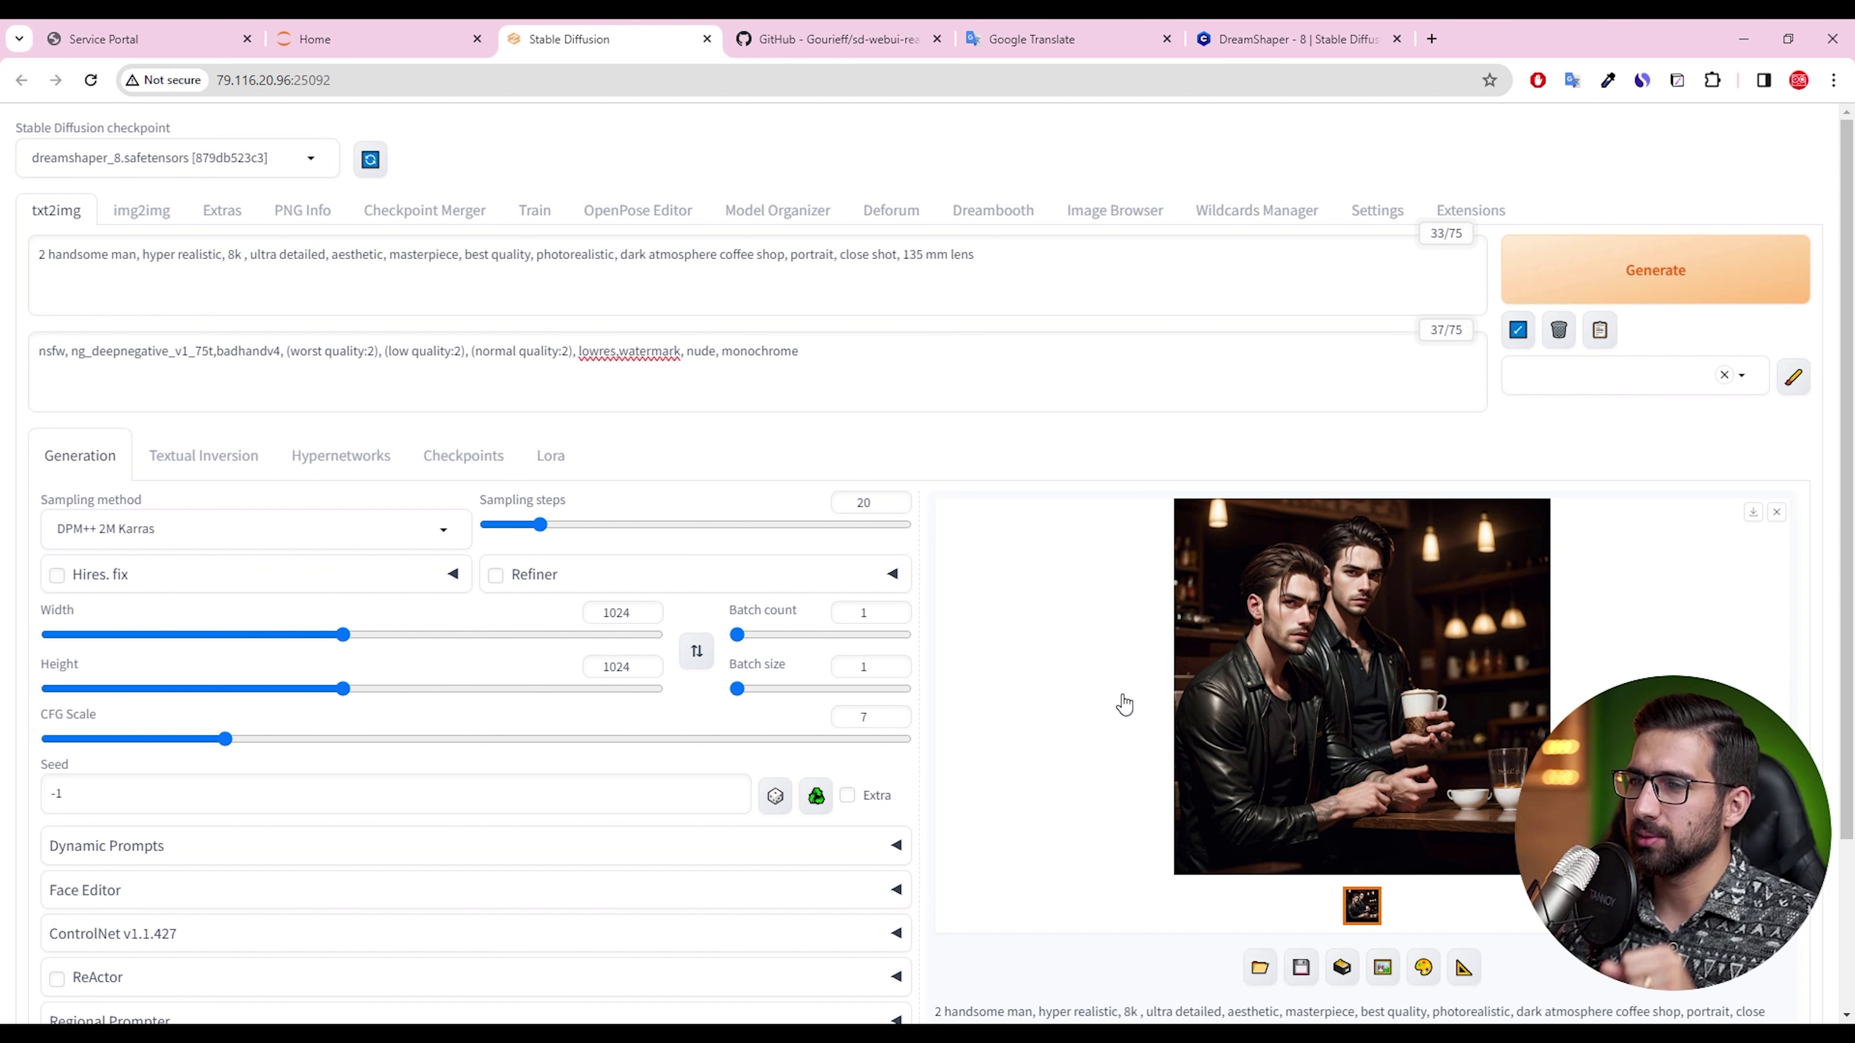
Set the sampling steps to 24 and enable ReActor with the source portrait from the Ai-09 folder as its single source image
{"action": "double_click", "coordinate": [879, 505]}
{"action": "type", "text": "24"}
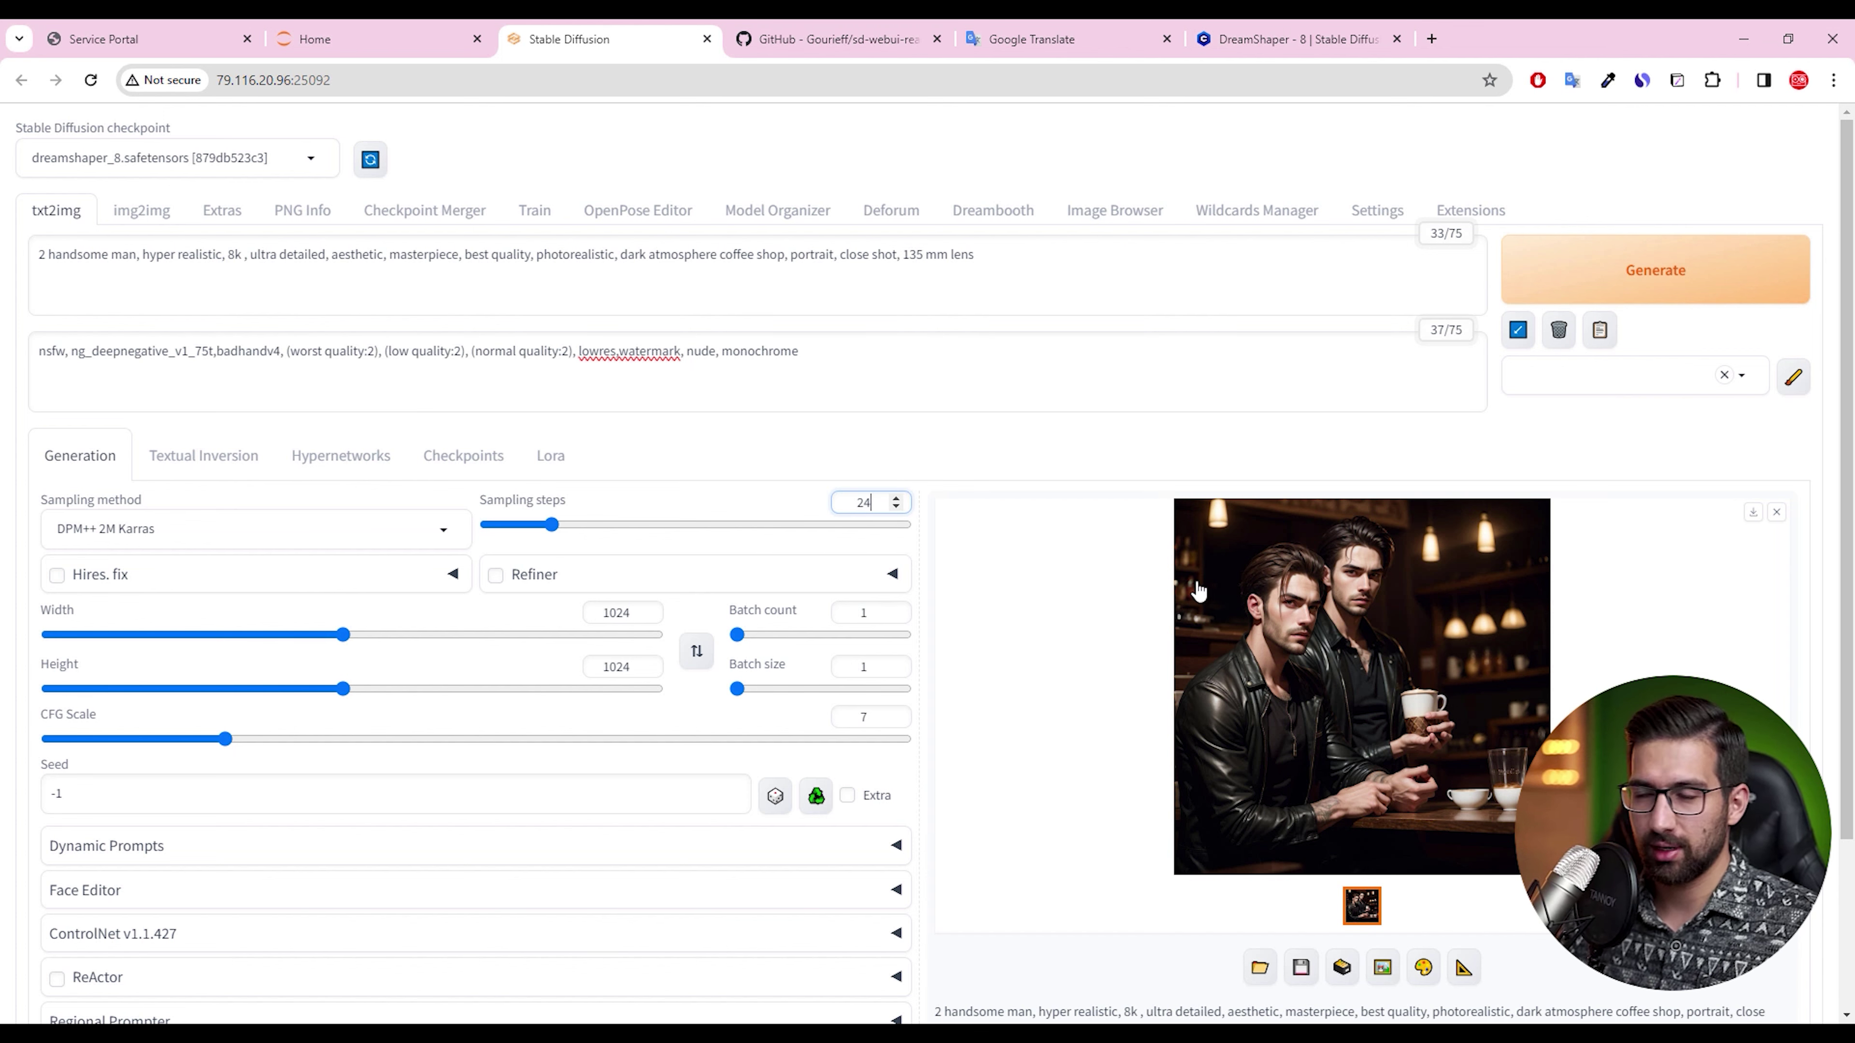
{"action": "scroll", "coordinate": [726, 652], "scroll_direction": "down", "scroll_amount": 3}
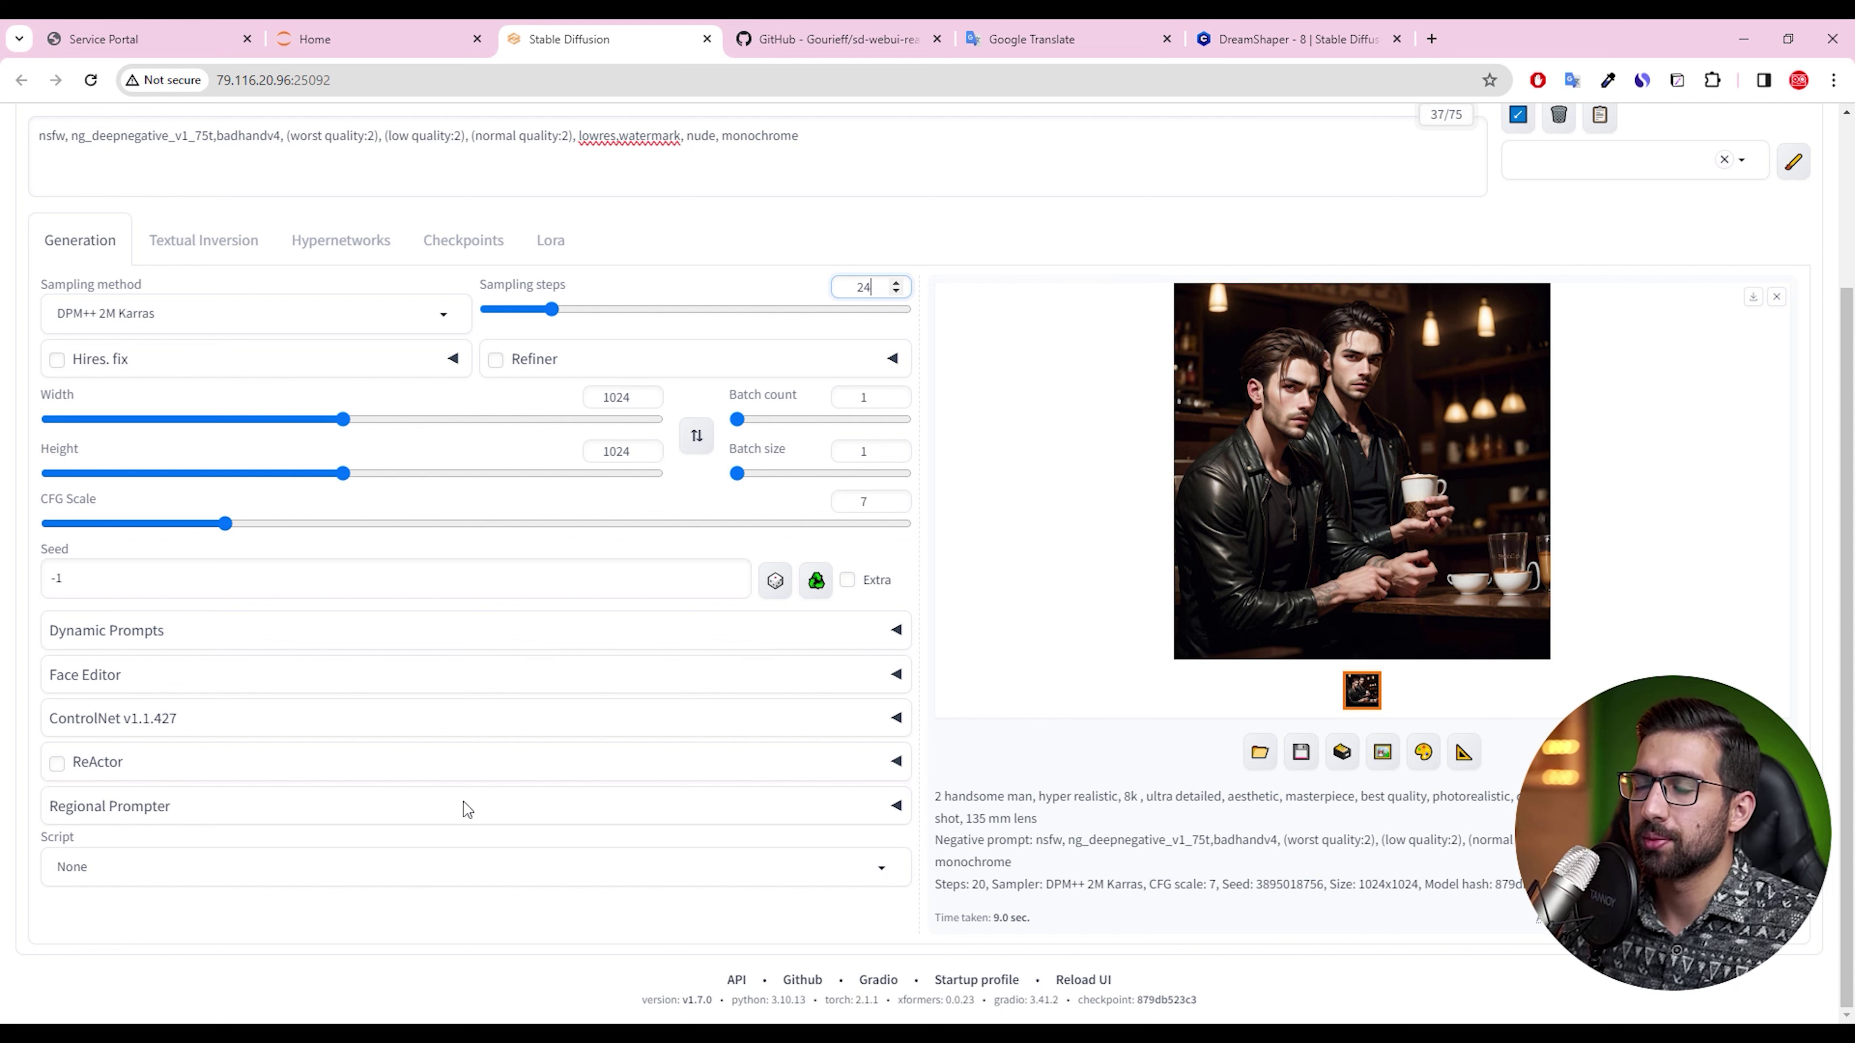
{"action": "left_click", "coordinate": [418, 778]}
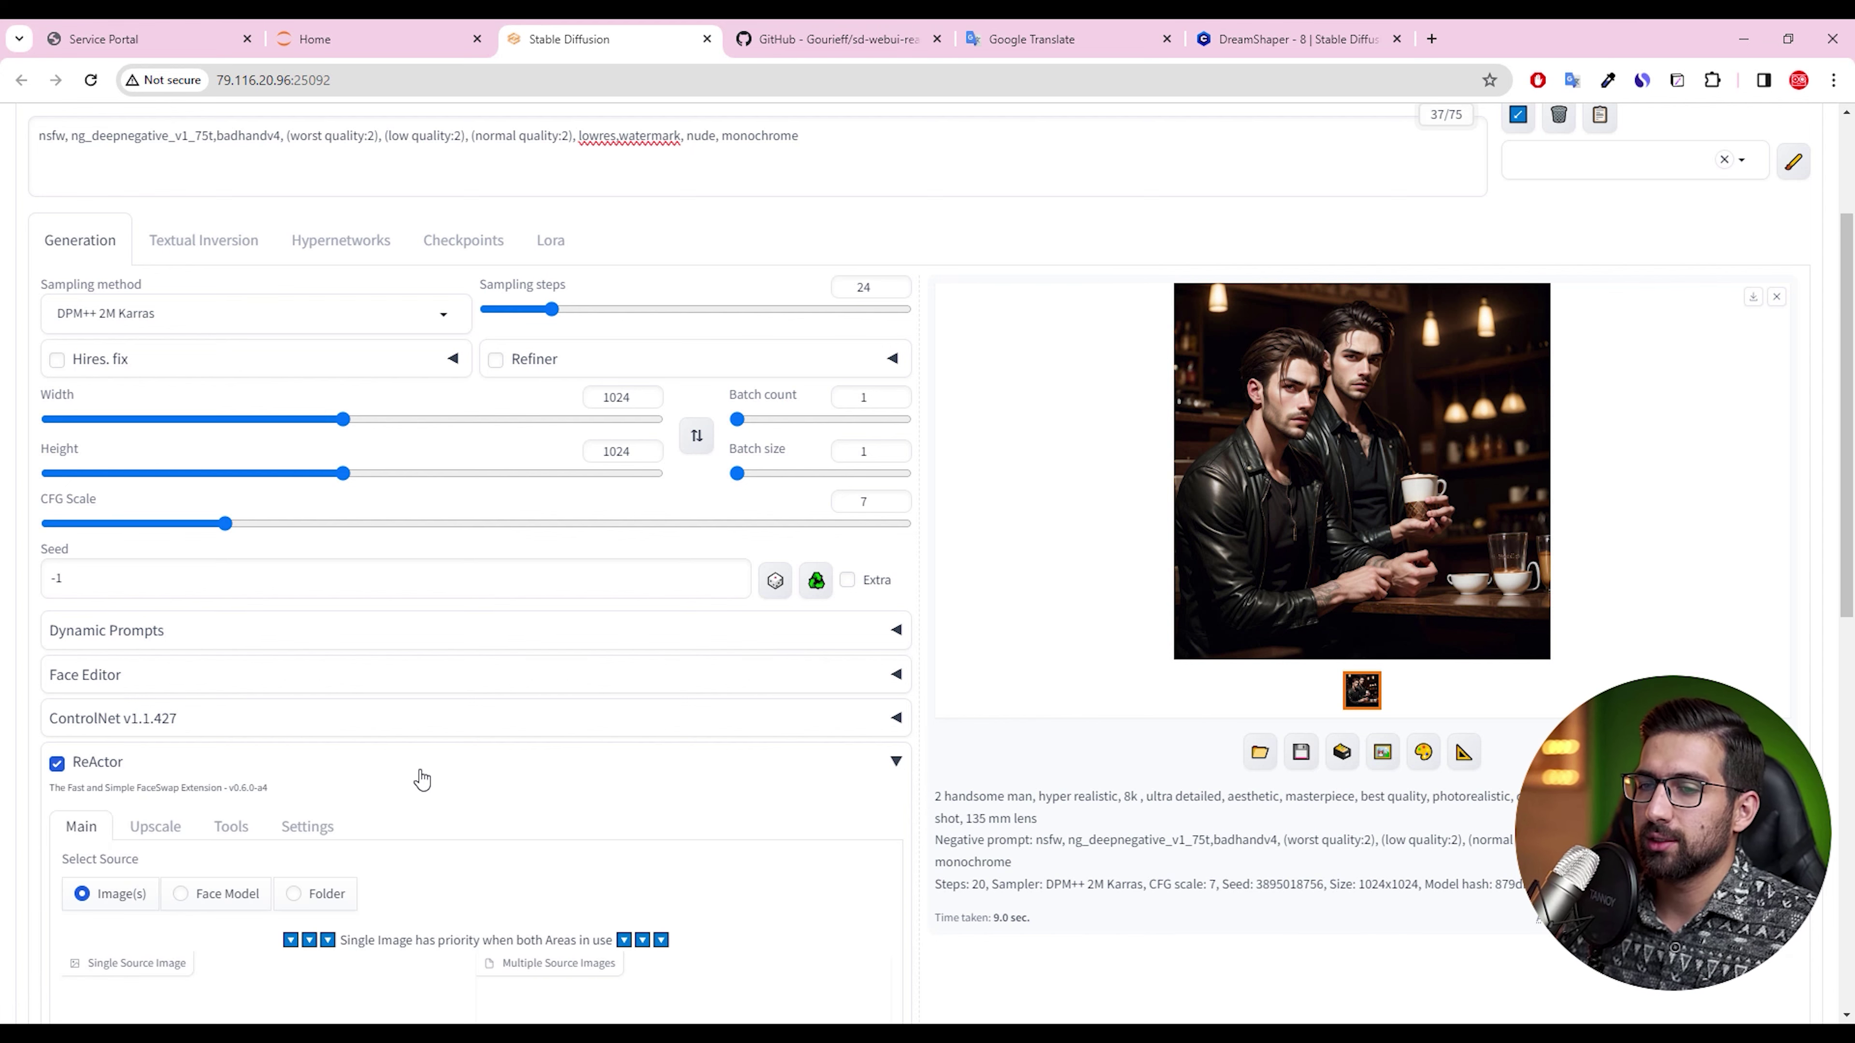
{"action": "scroll", "coordinate": [431, 771], "scroll_direction": "down", "scroll_amount": 5}
{"action": "left_click", "coordinate": [294, 656]}
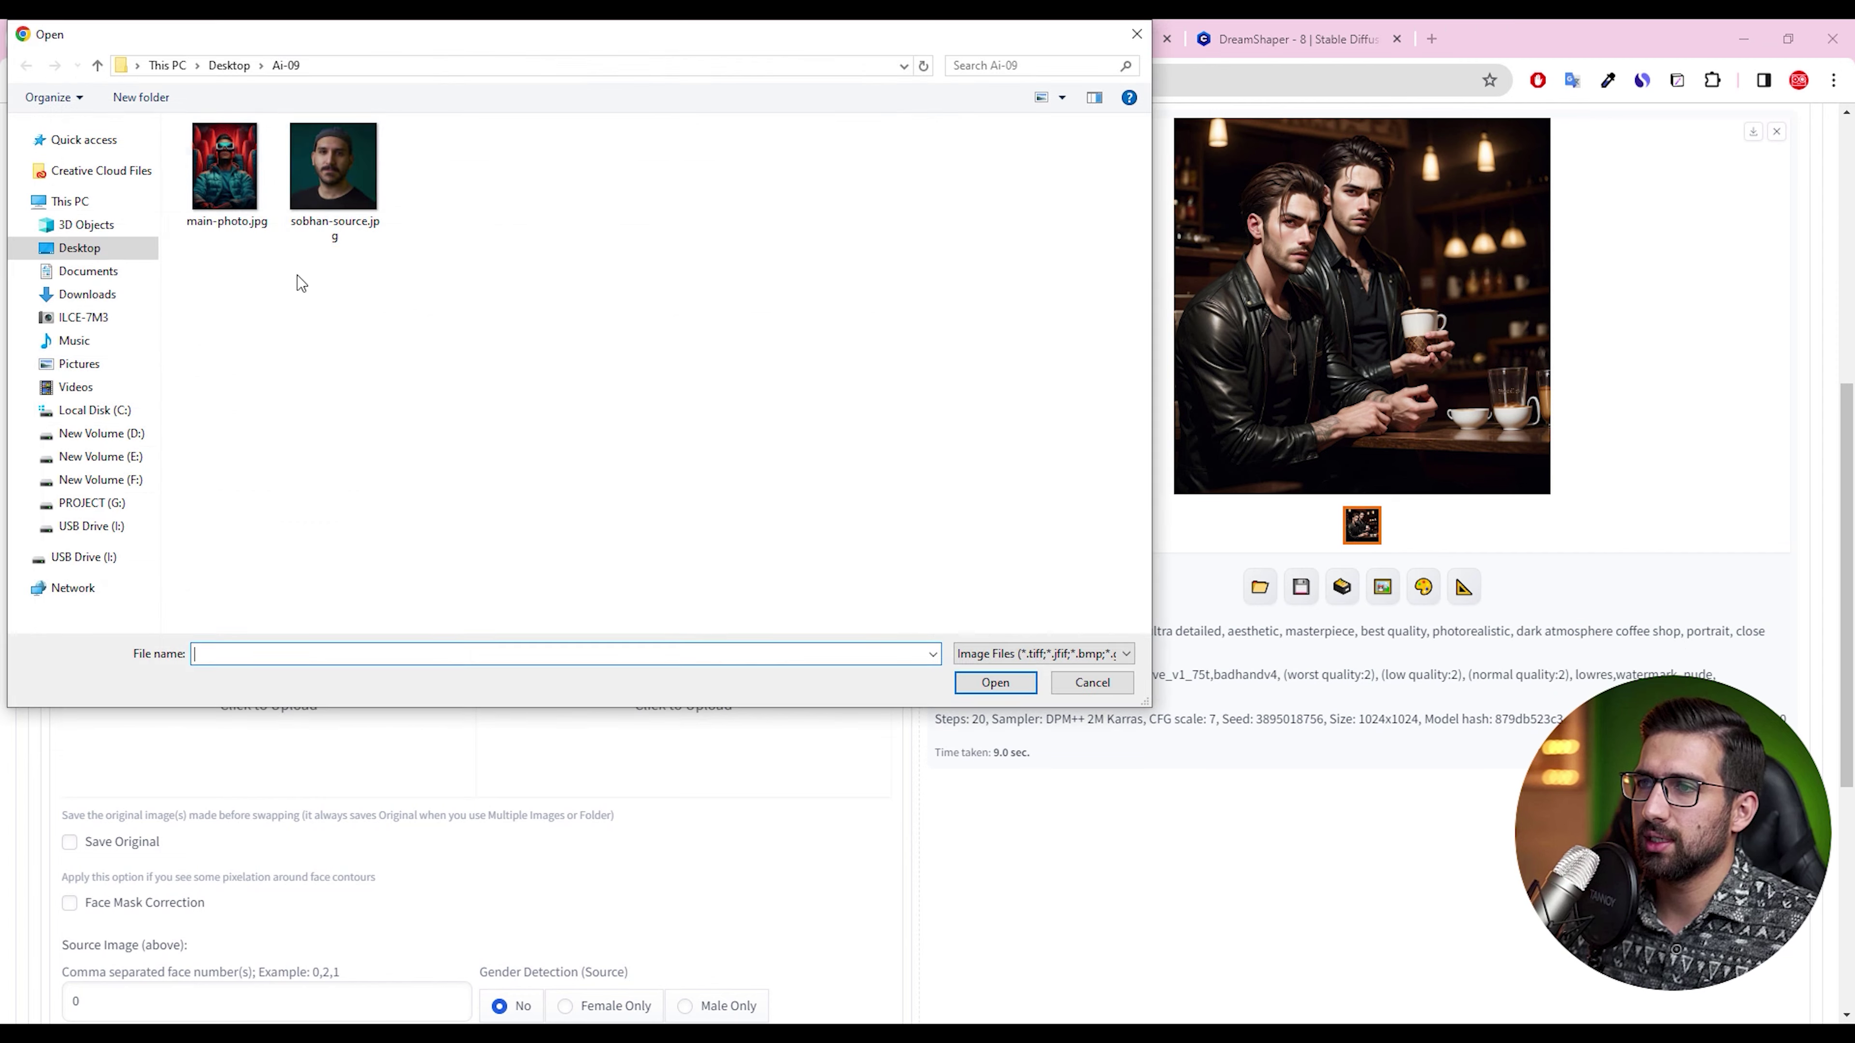
{"action": "double_click", "coordinate": [333, 178]}
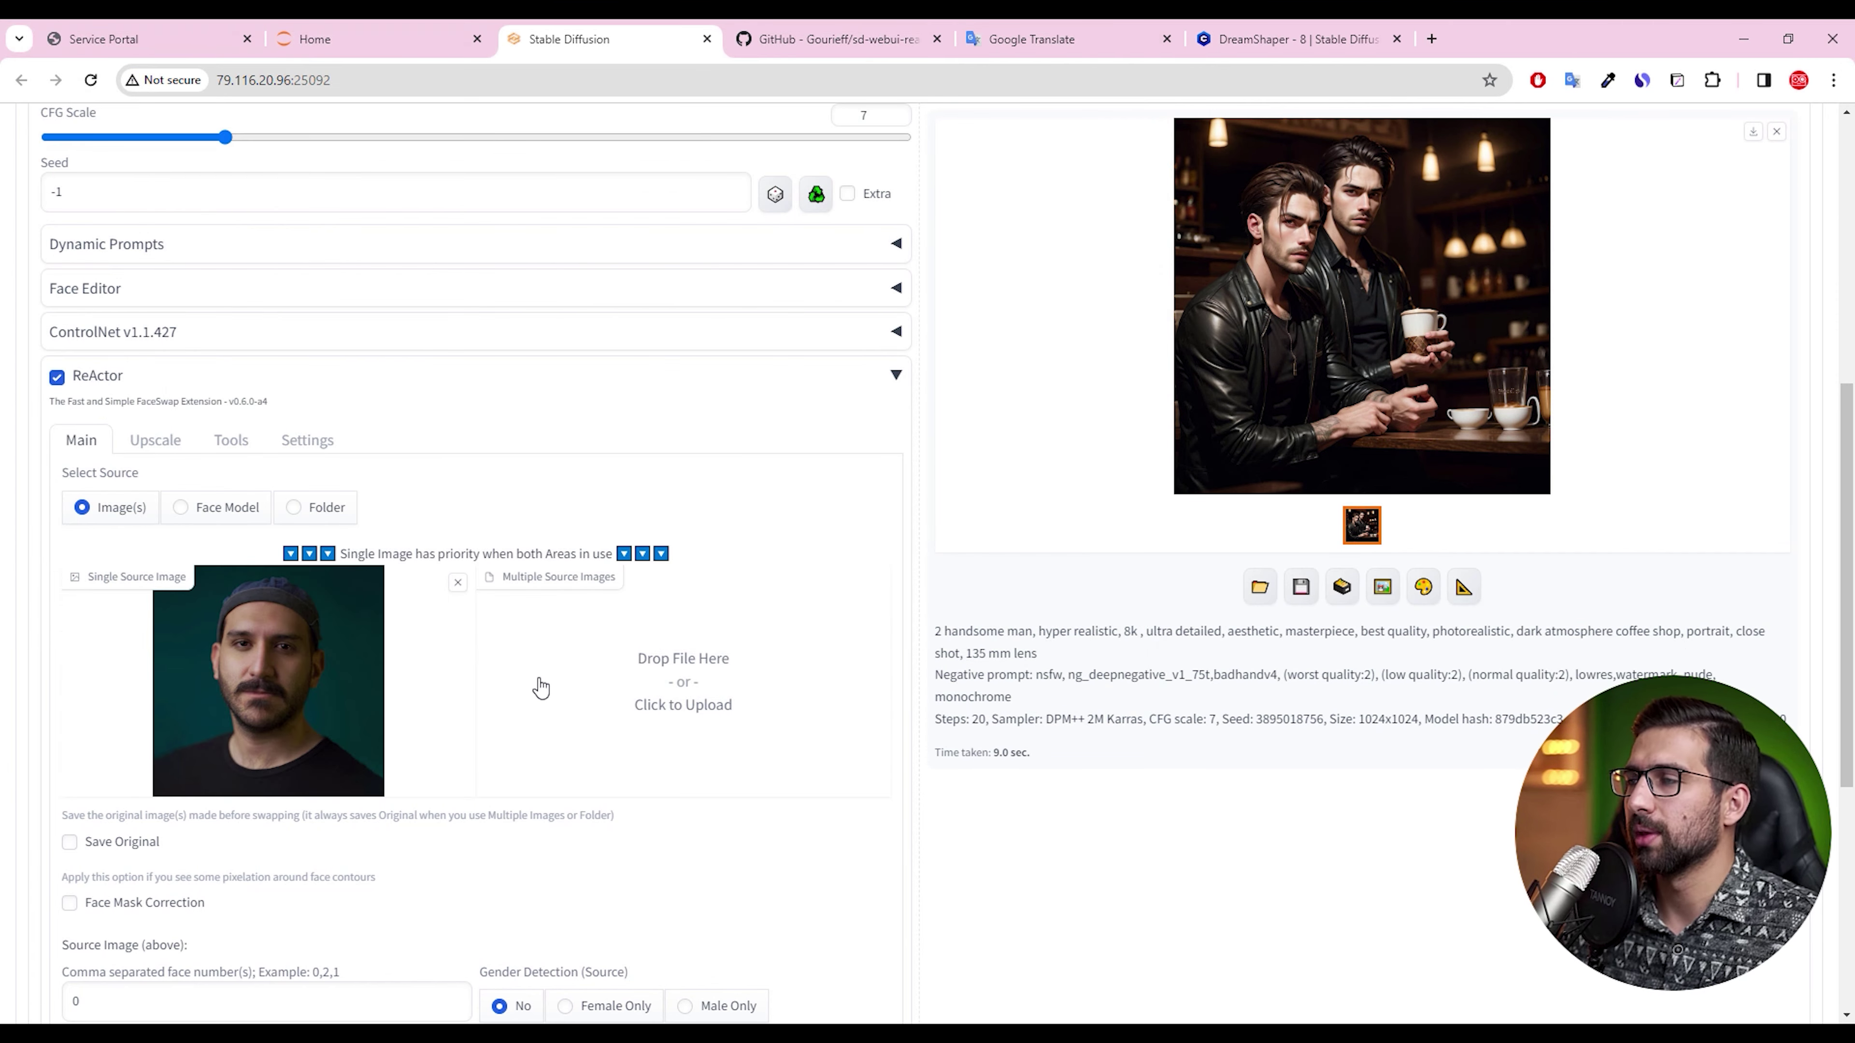
Set ReActor's target face number to 1, keeping source face 0, and generate the coffee shop picture of two men
{"action": "scroll", "coordinate": [519, 663], "scroll_direction": "up", "scroll_amount": 5}
{"action": "scroll", "coordinate": [511, 642], "scroll_direction": "down", "scroll_amount": 8}
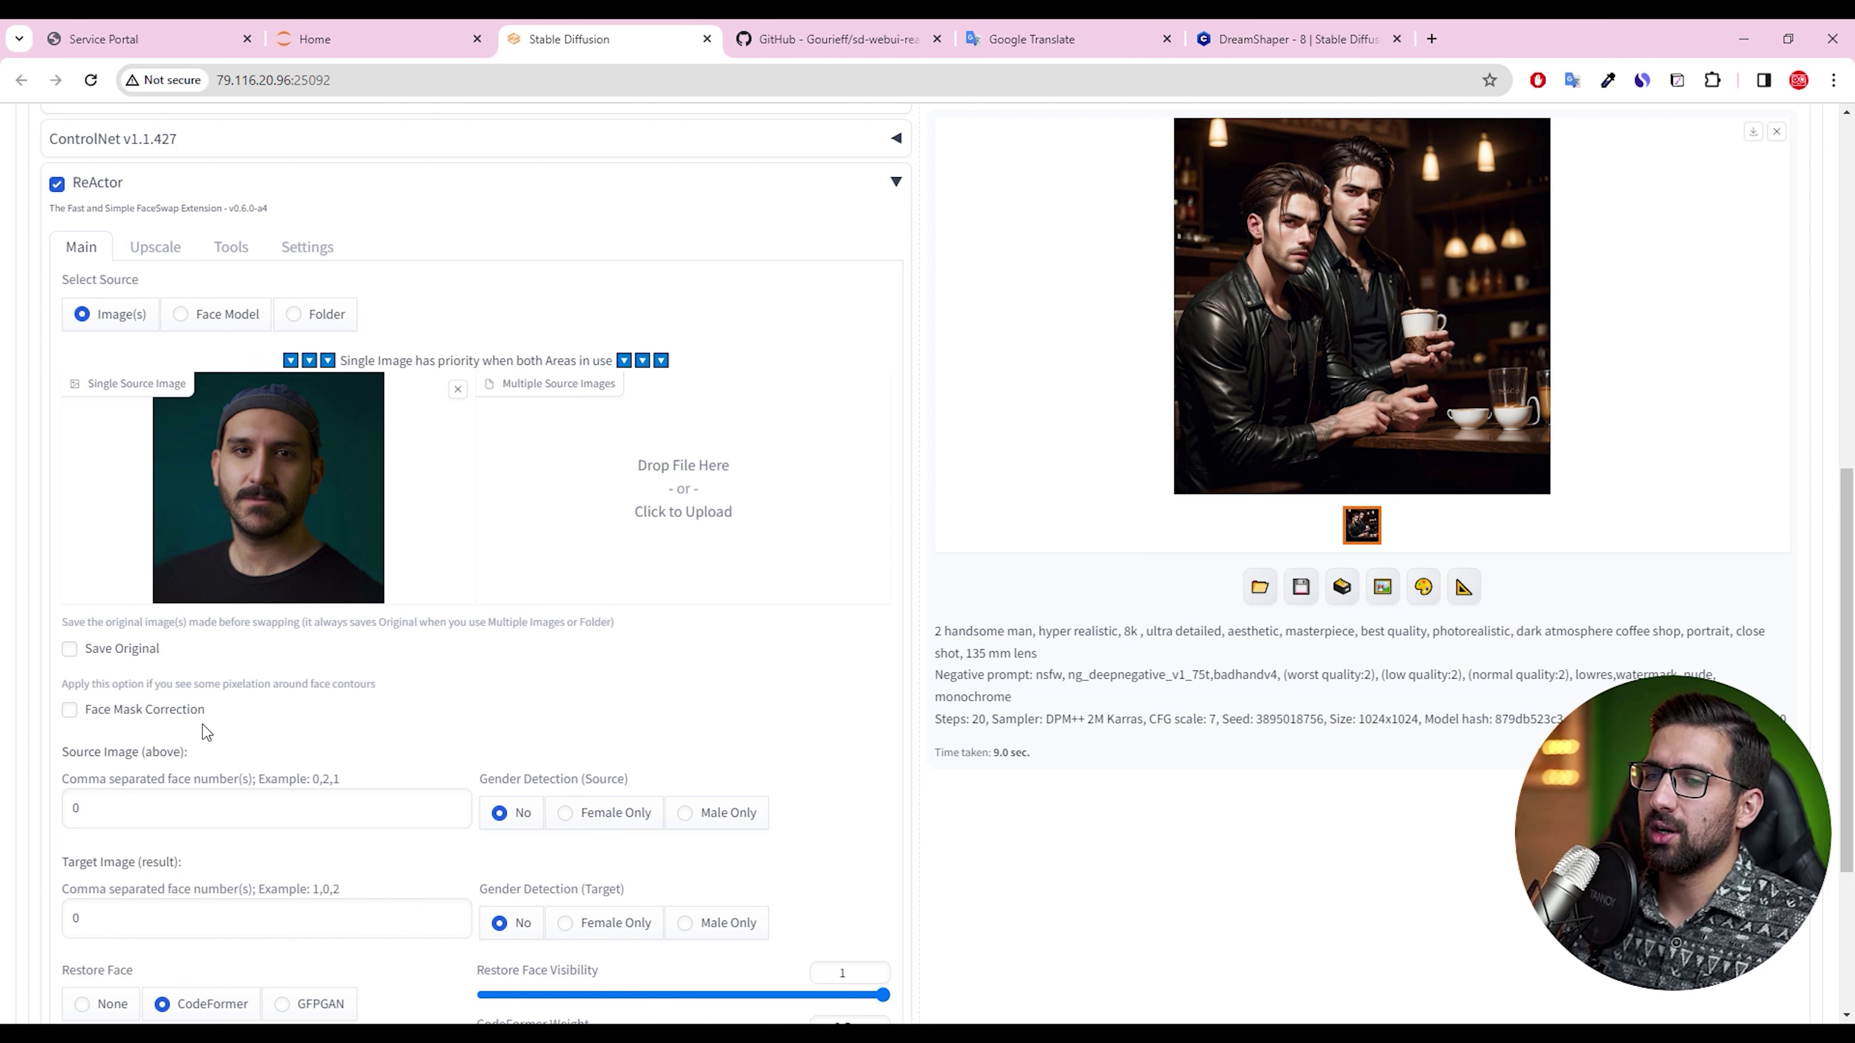
{"action": "double_click", "coordinate": [127, 807]}
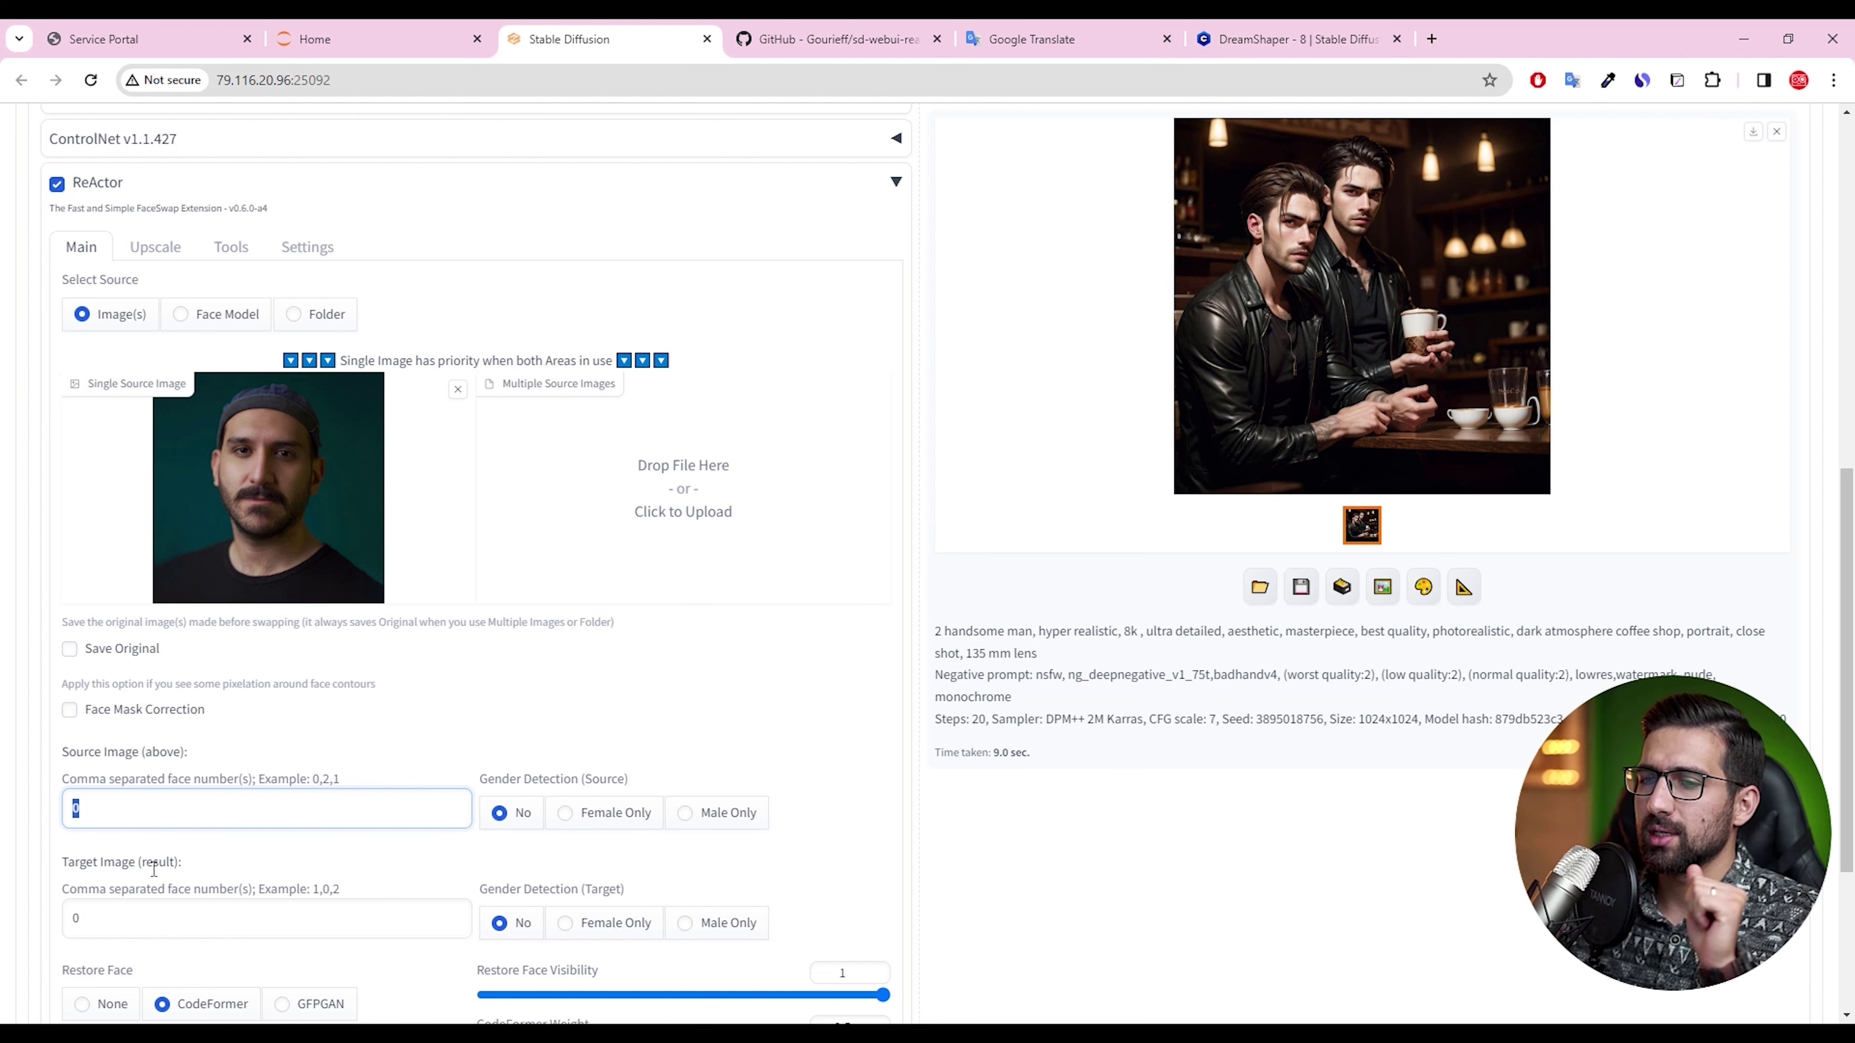
{"action": "double_click", "coordinate": [92, 921]}
{"action": "type", "text": "1"}
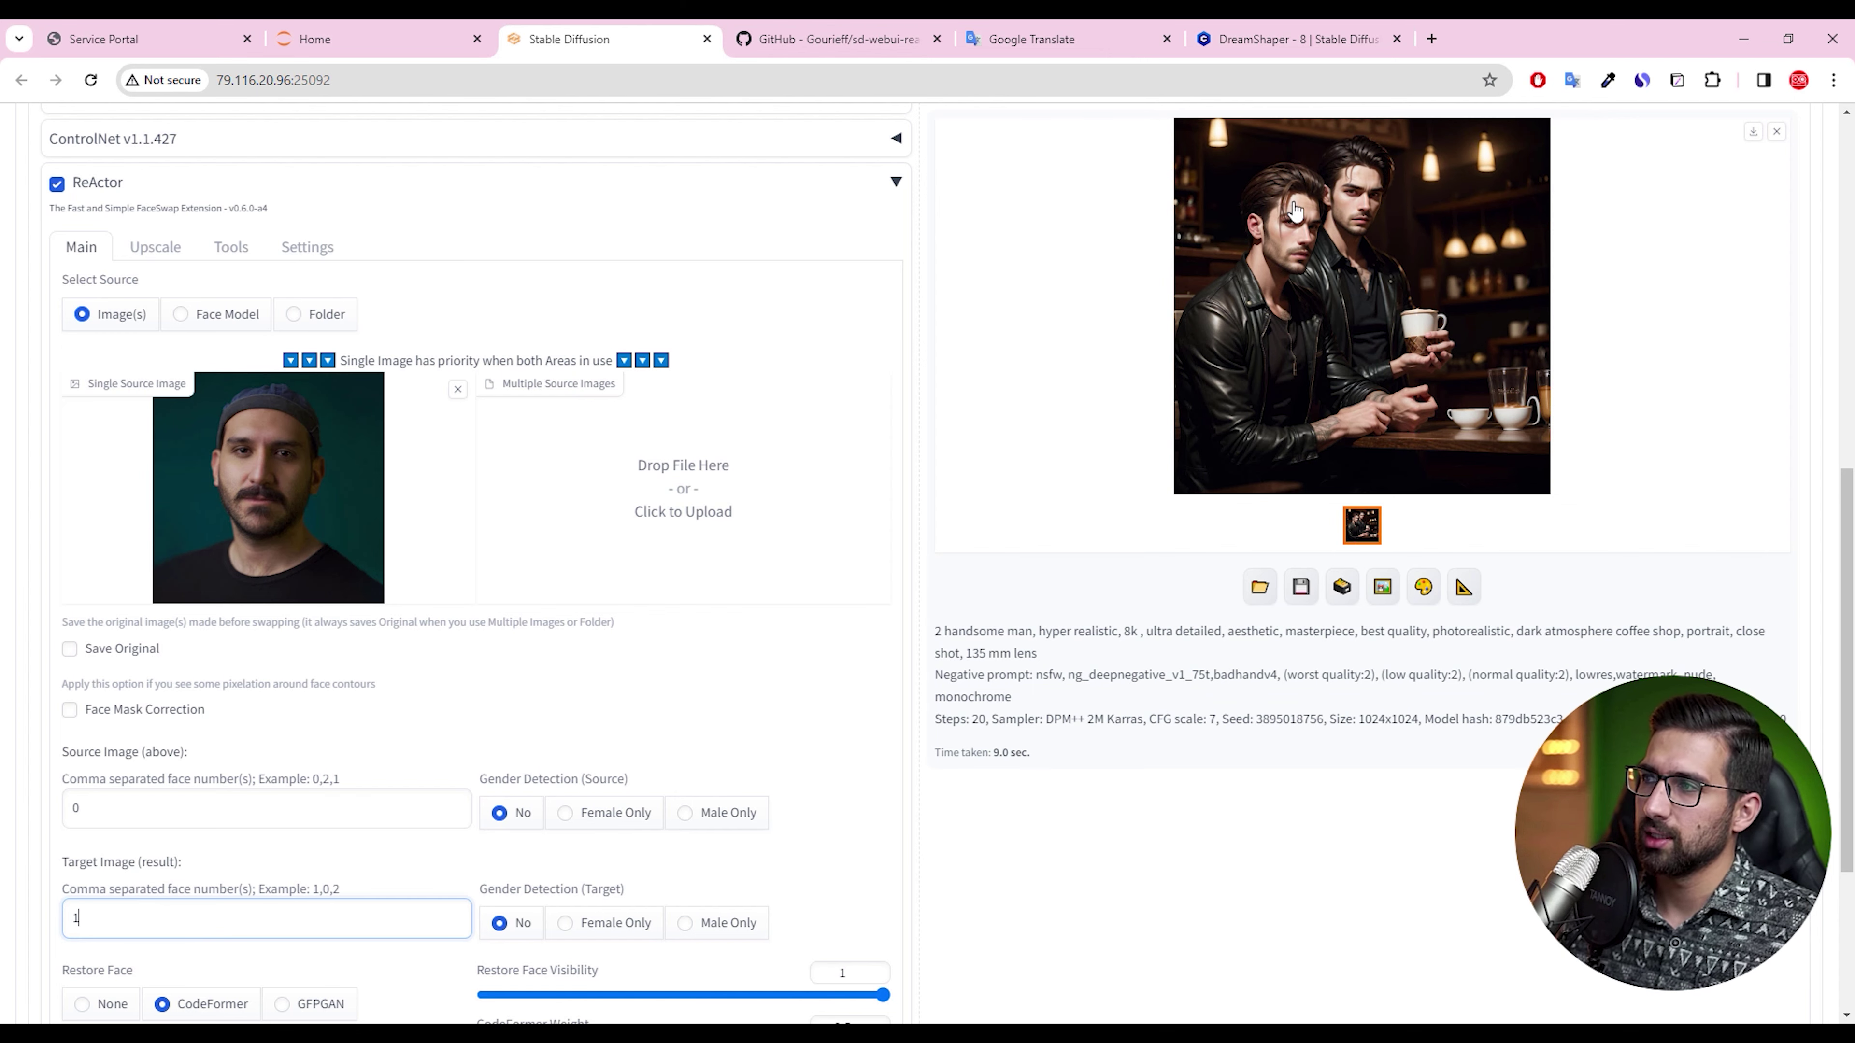
{"action": "scroll", "coordinate": [1082, 389], "scroll_direction": "up", "scroll_amount": 10}
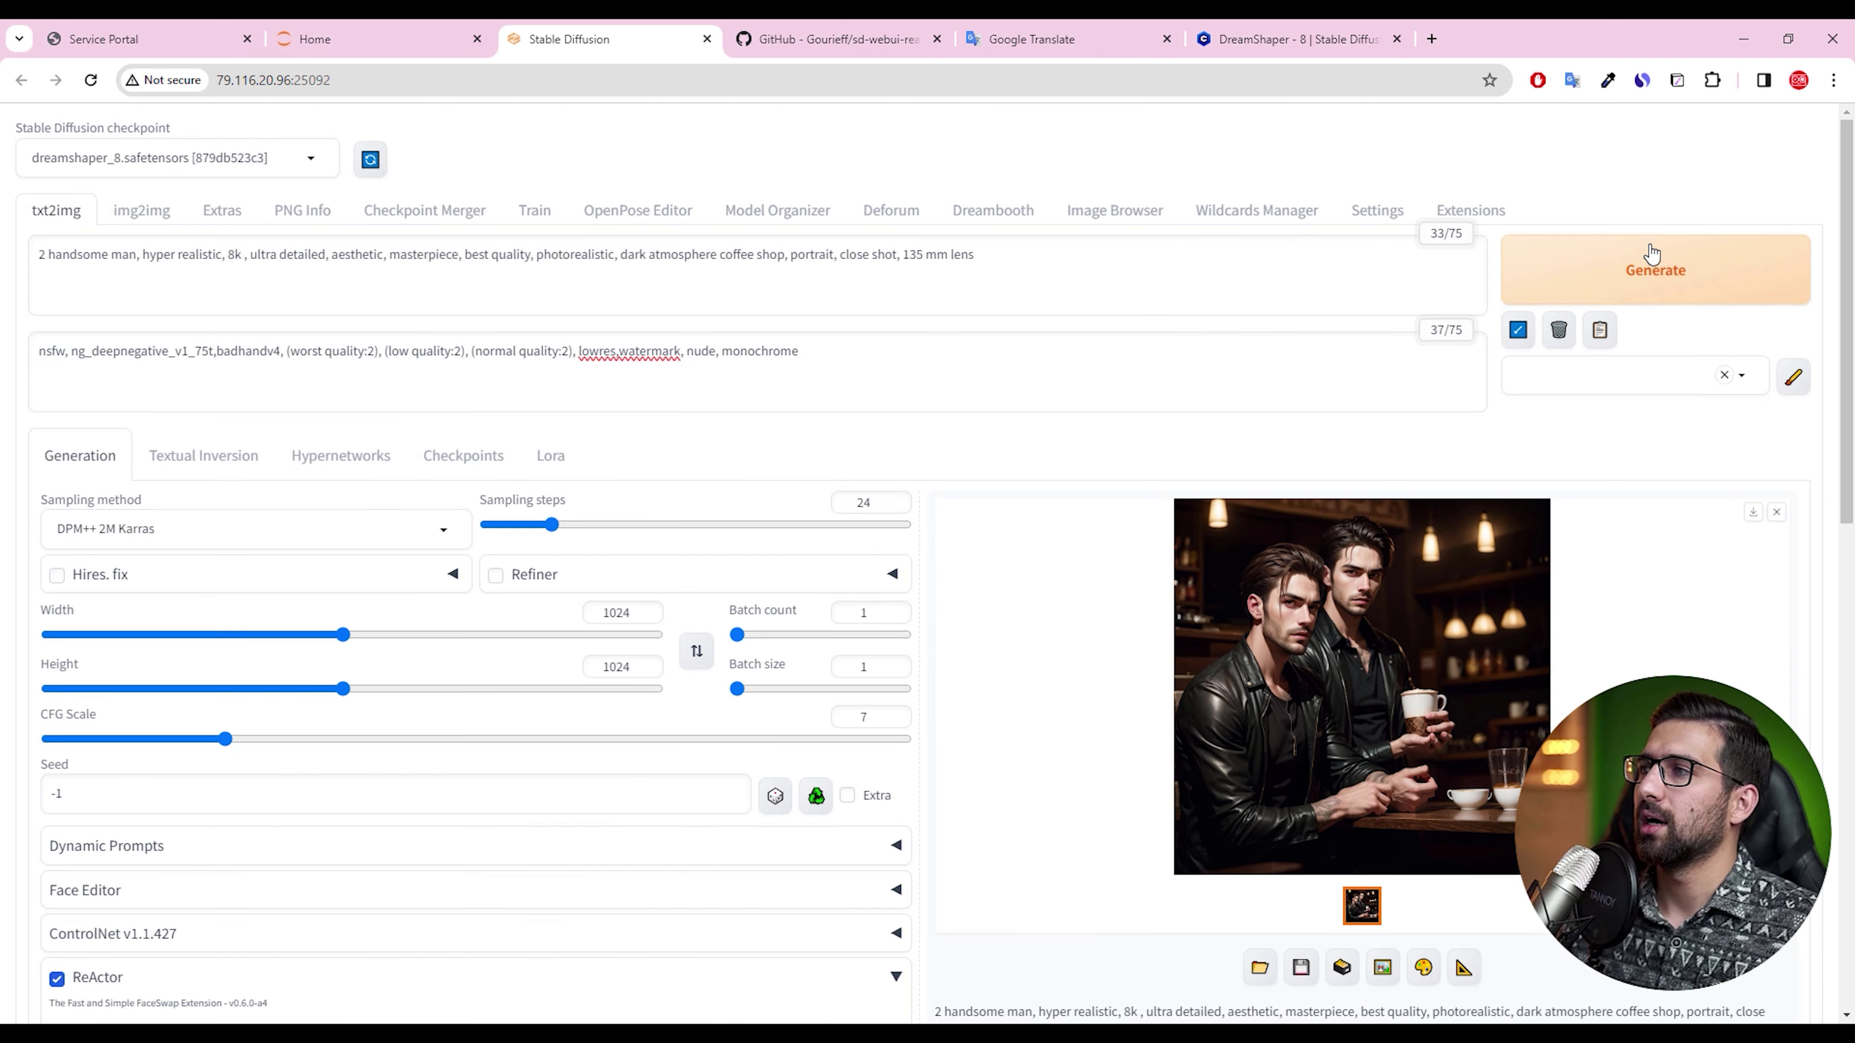
{"action": "left_click", "coordinate": [1607, 292]}
{"action": "scroll", "coordinate": [427, 945], "scroll_direction": "down", "scroll_amount": 1}
{"action": "scroll", "coordinate": [908, 612], "scroll_direction": "up", "scroll_amount": 15}
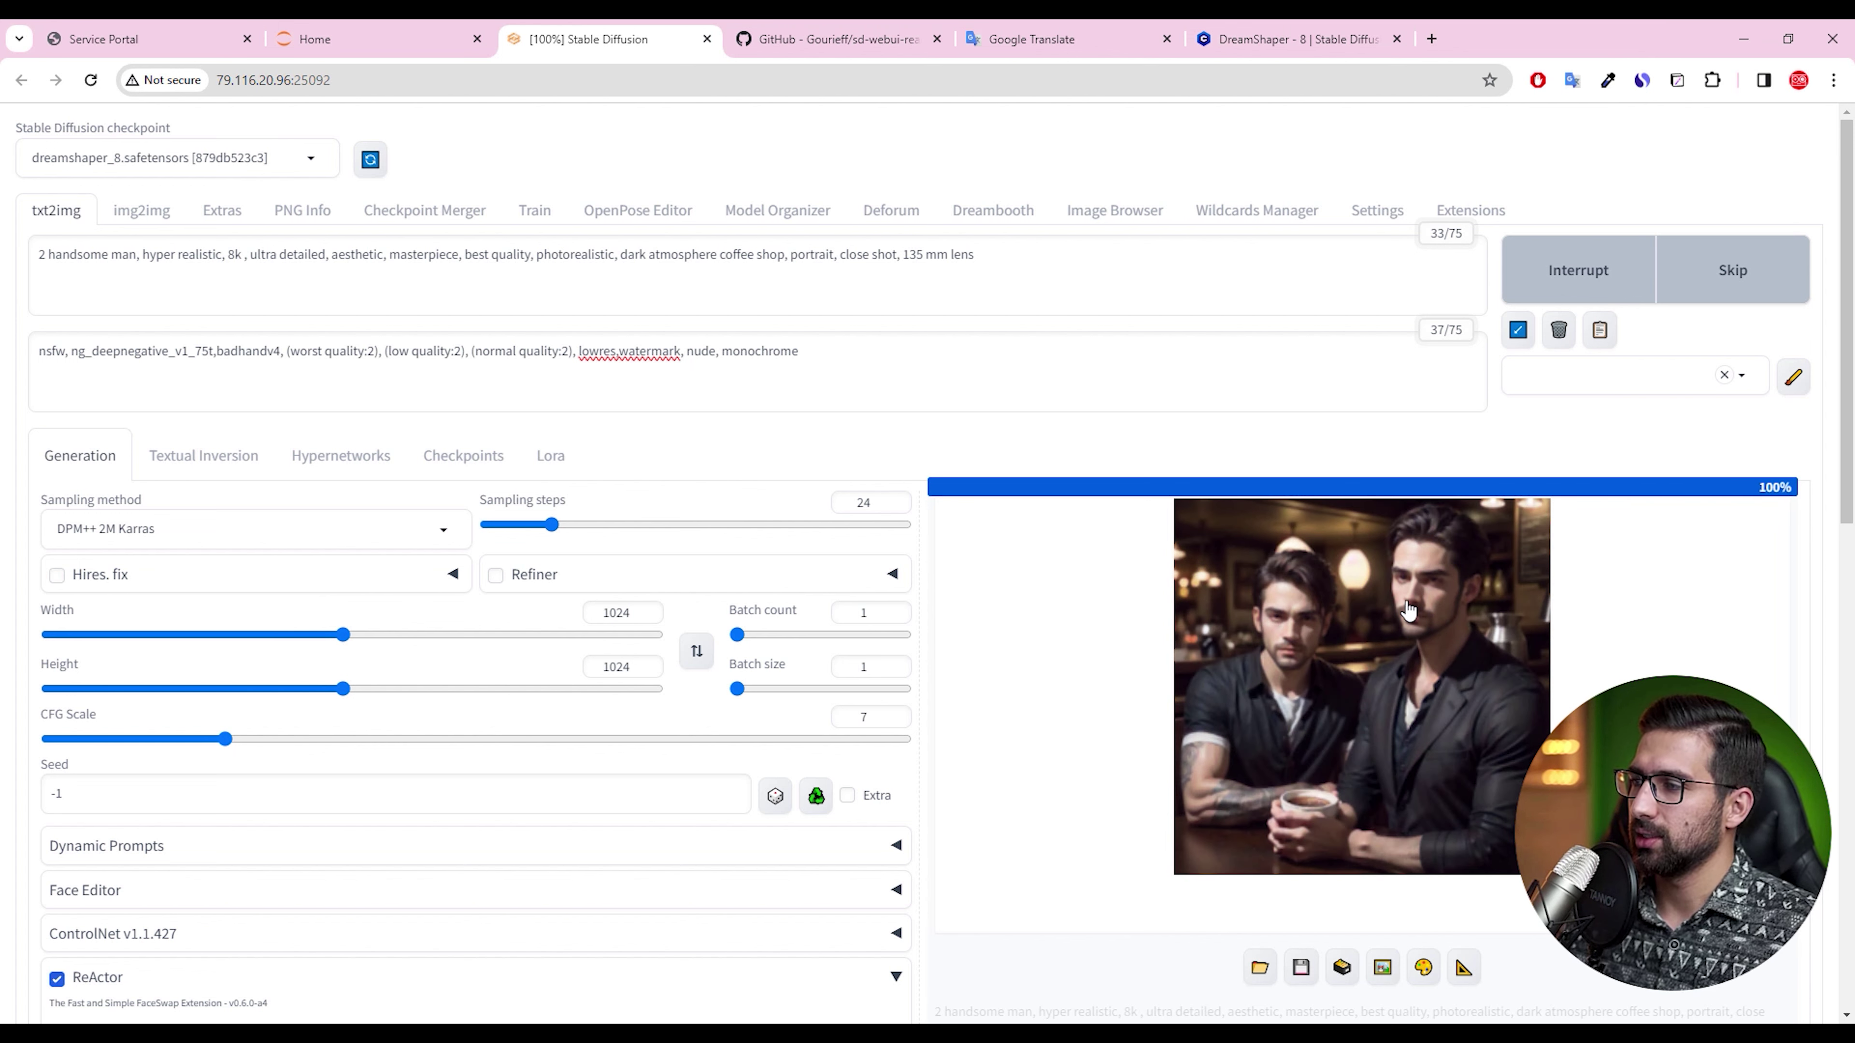
{"action": "scroll", "coordinate": [496, 686], "scroll_direction": "down", "scroll_amount": 5}
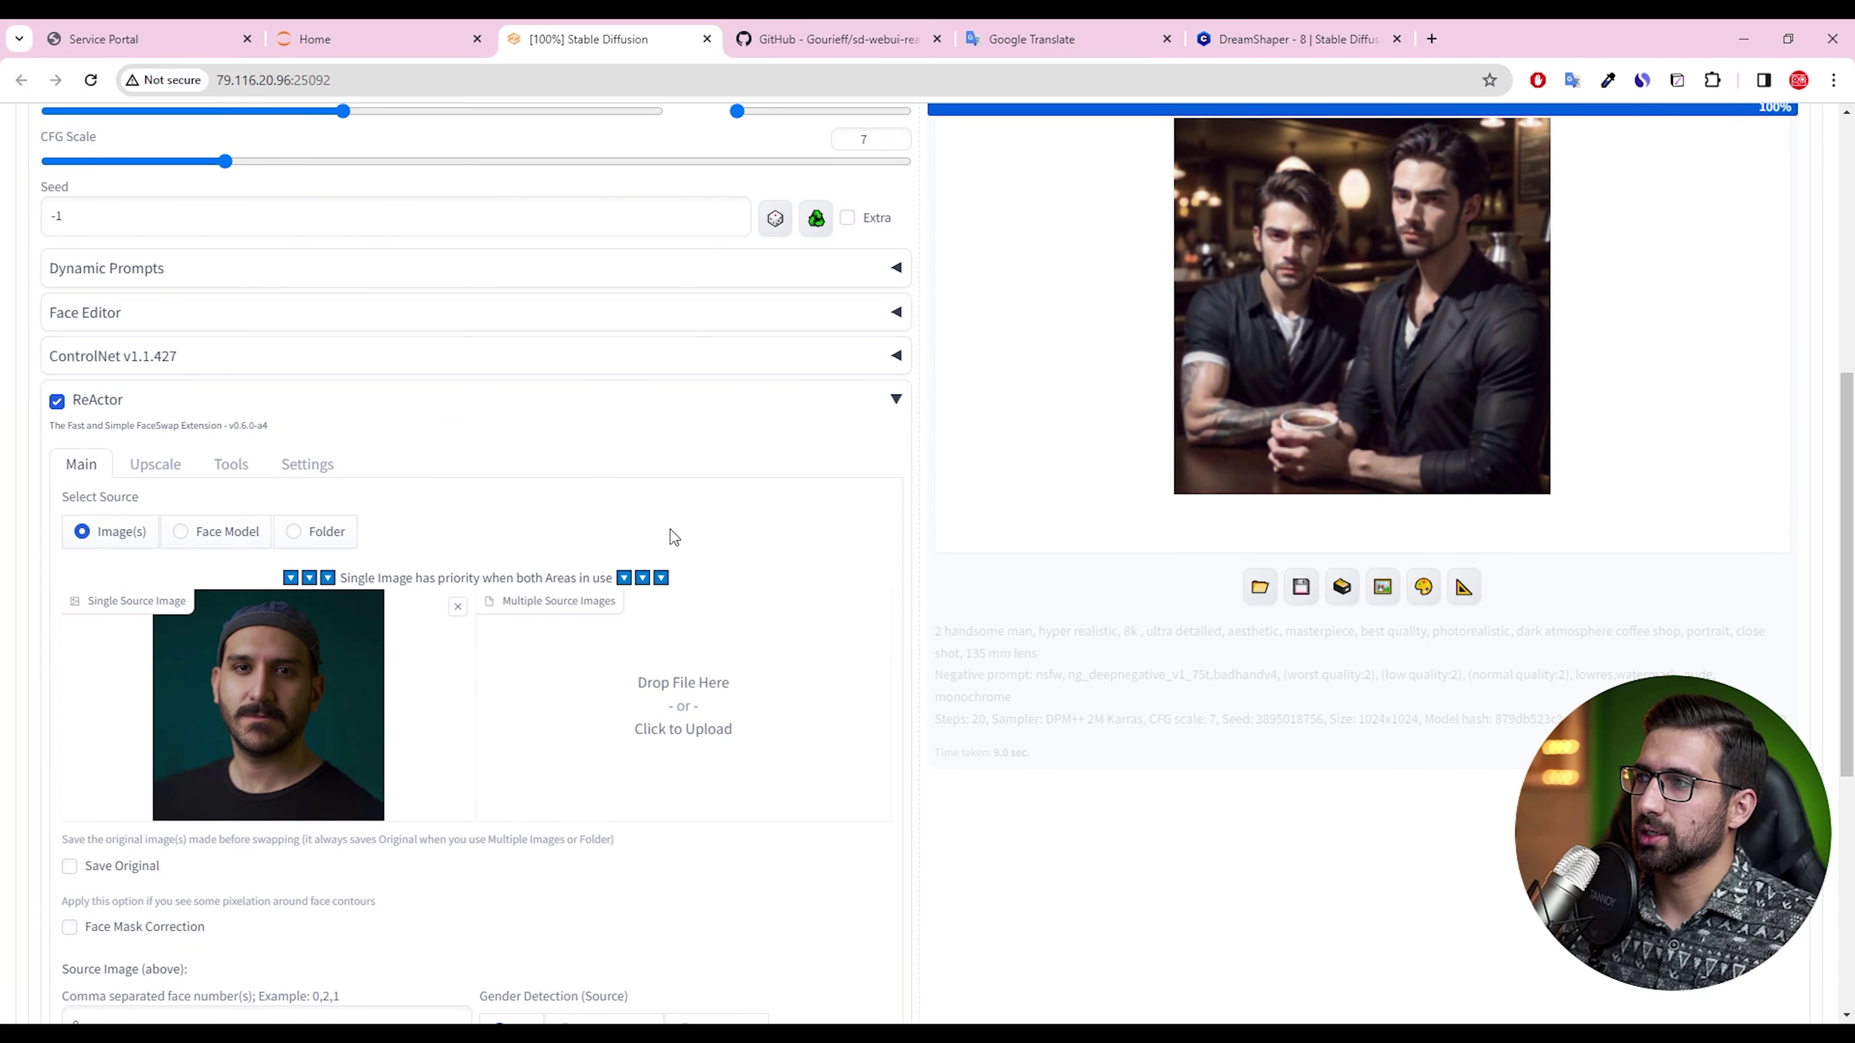
View the generated coffee shop picture of two men at full size to check the swapped face
{"action": "scroll", "coordinate": [1417, 307], "scroll_direction": "up", "scroll_amount": 5}
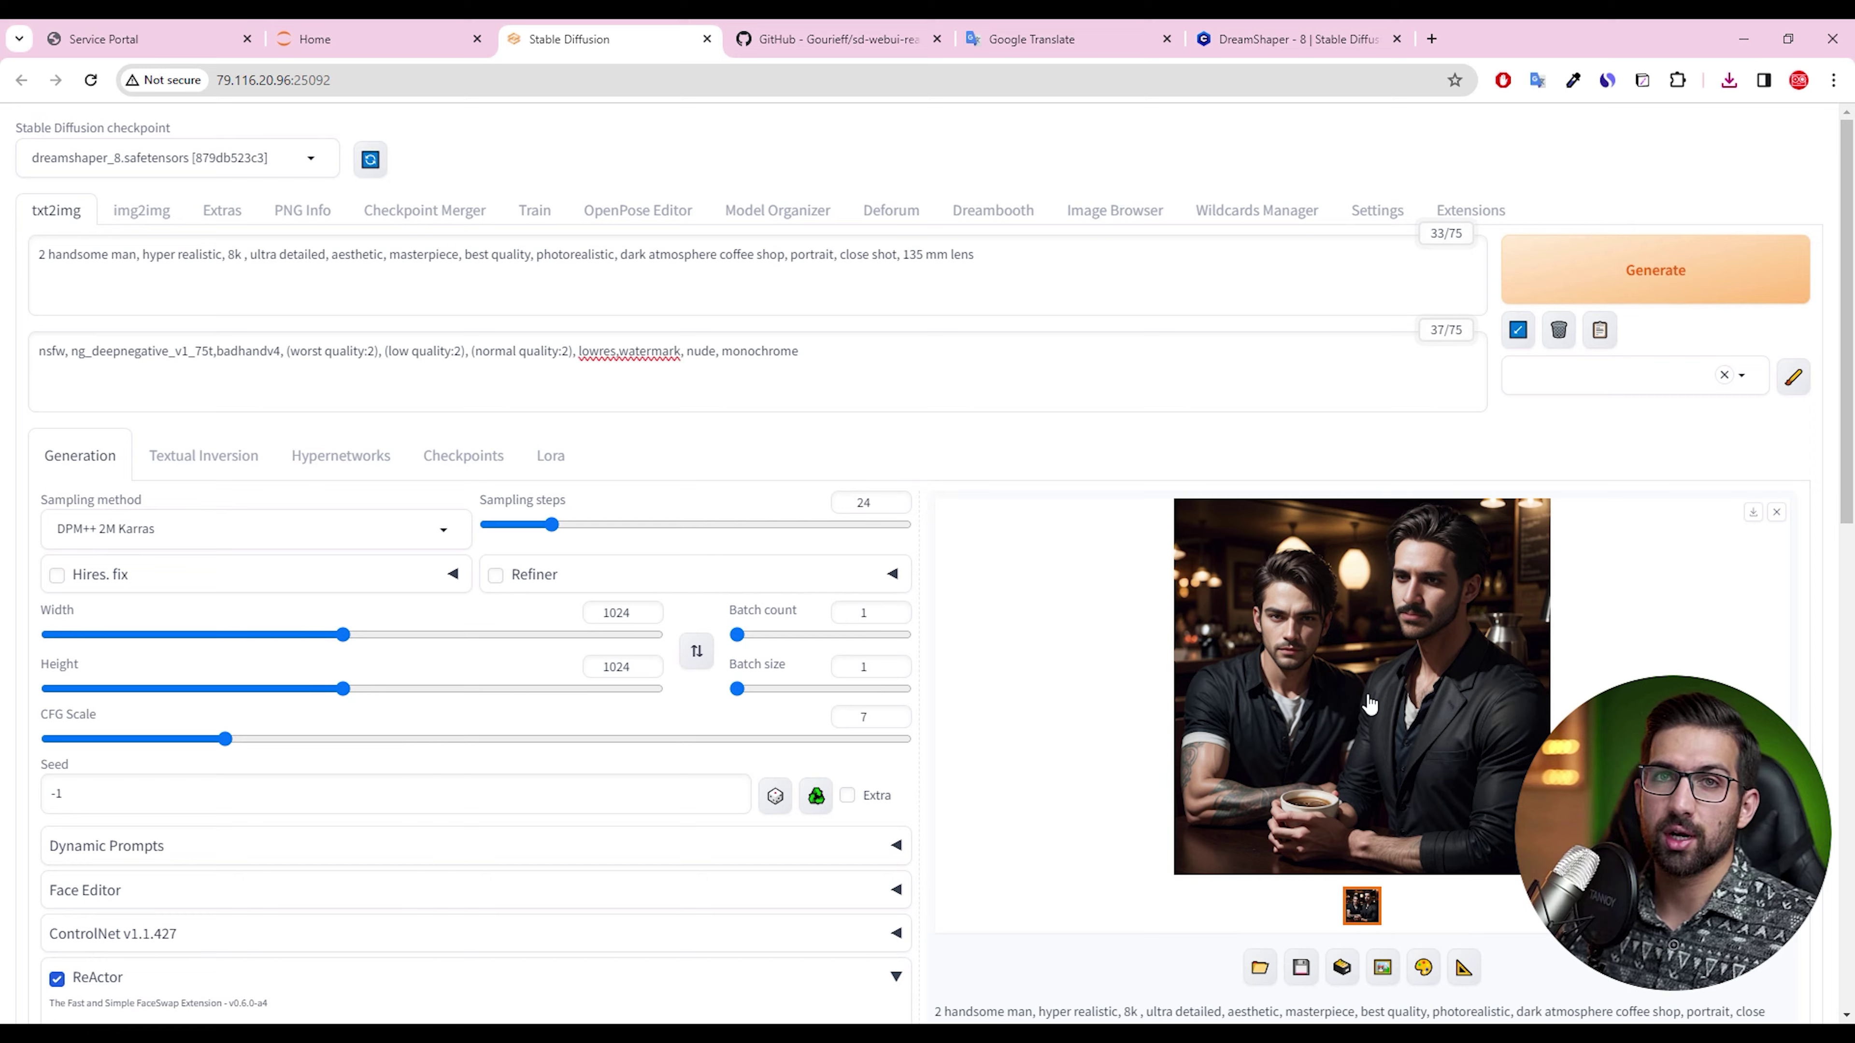
{"action": "left_click", "coordinate": [1389, 677]}
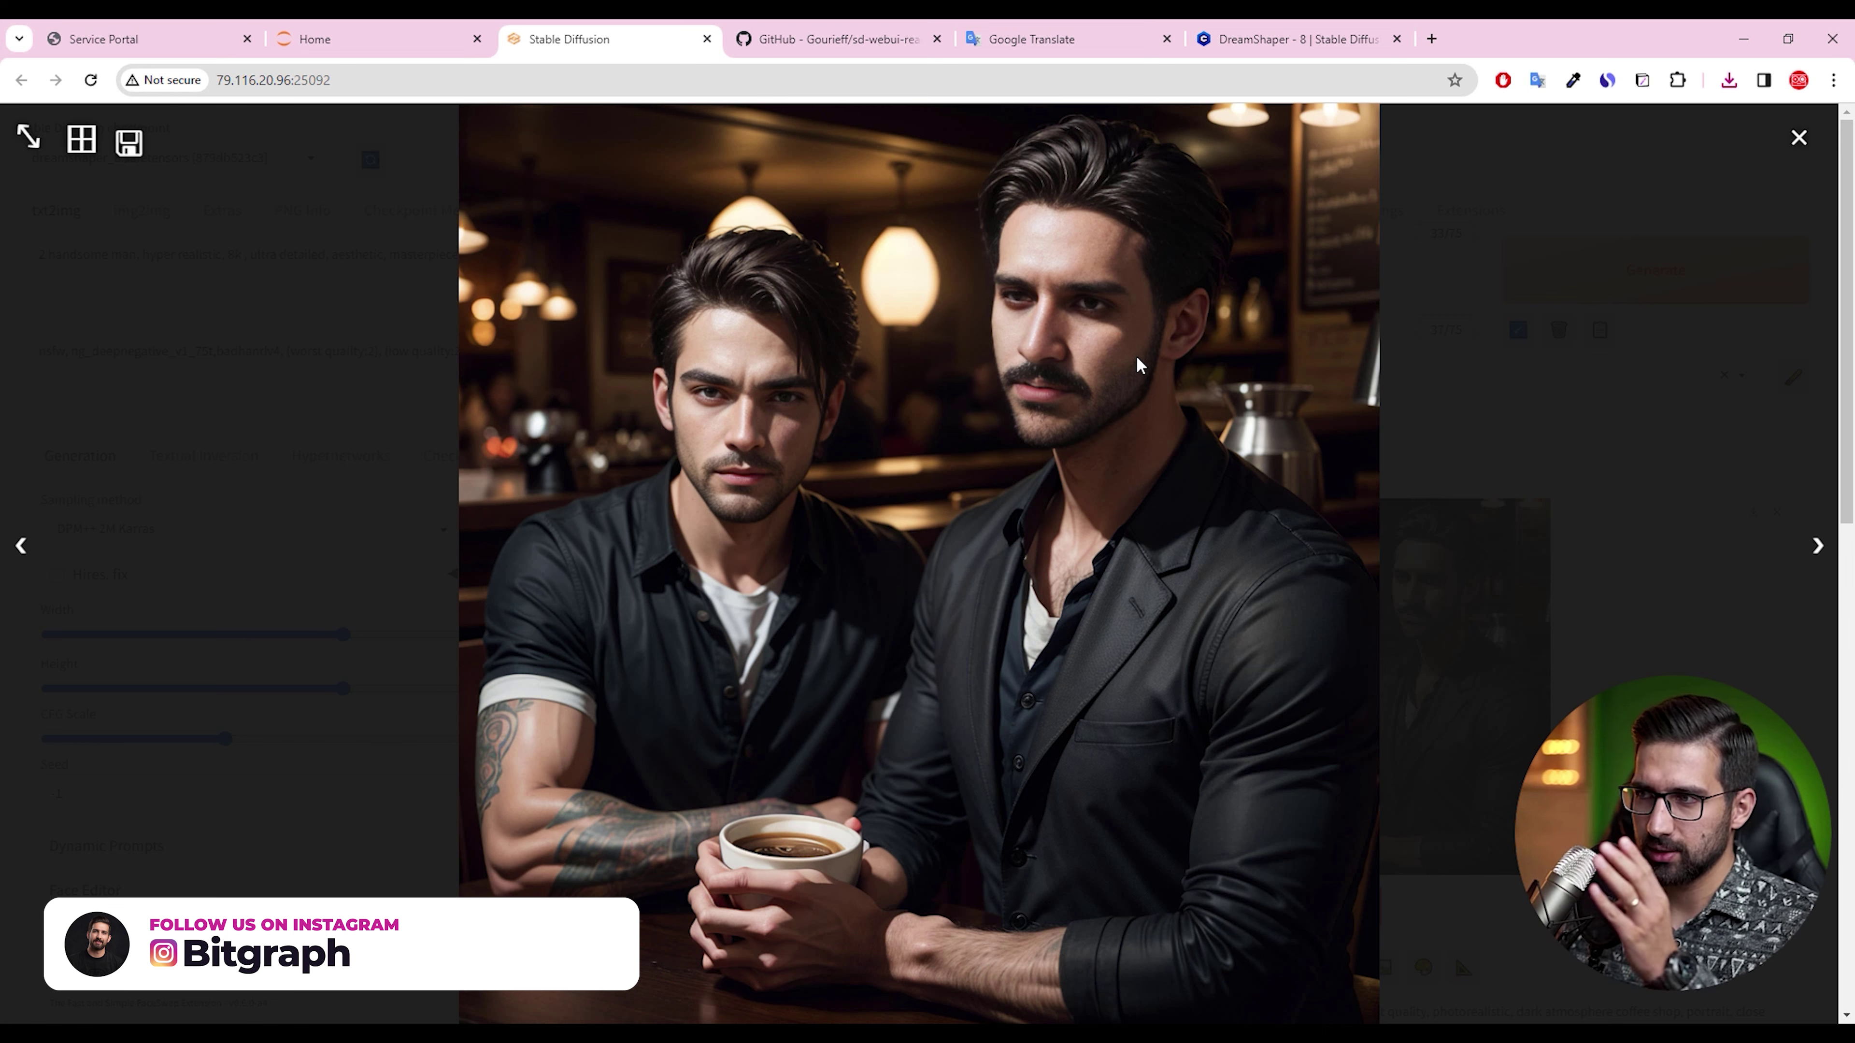
{"action": "left_click", "coordinate": [1518, 660]}
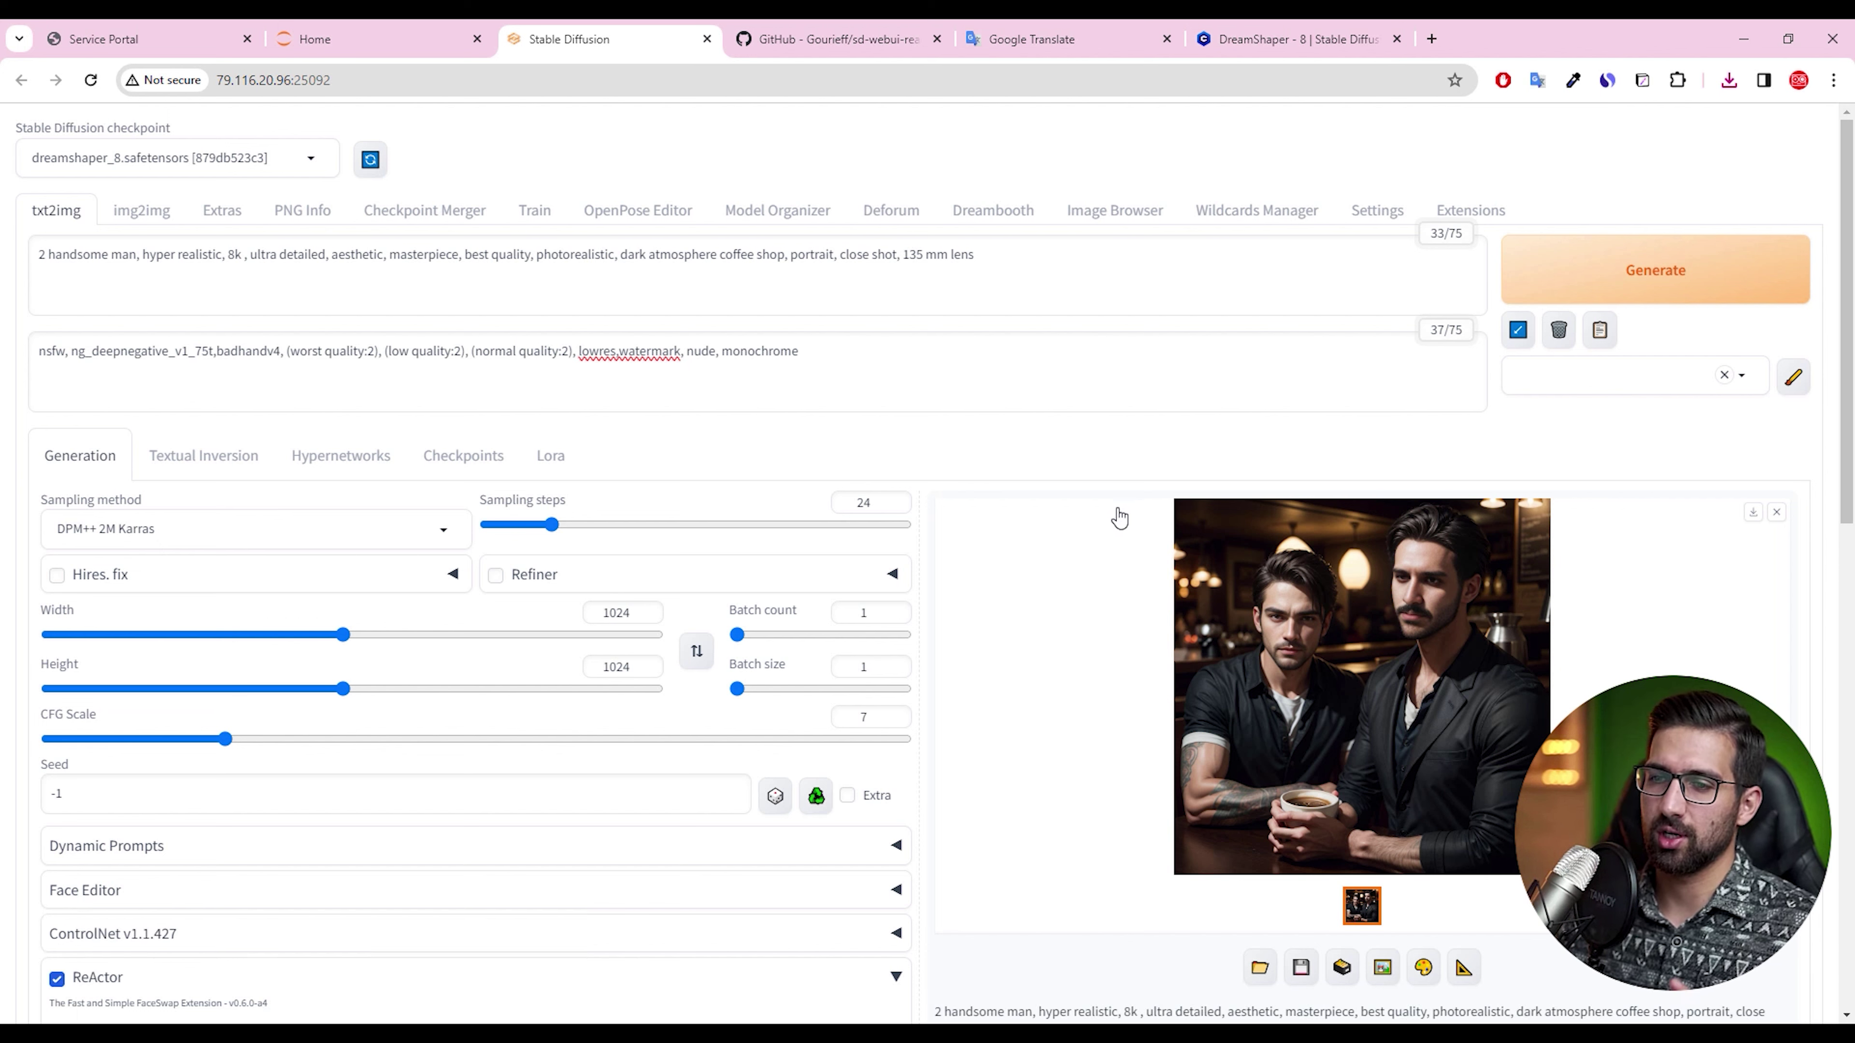
Set ReActor's source face numbers to 1,2 and its target face numbers to 0,1
{"action": "scroll", "coordinate": [565, 621], "scroll_direction": "down", "scroll_amount": 3}
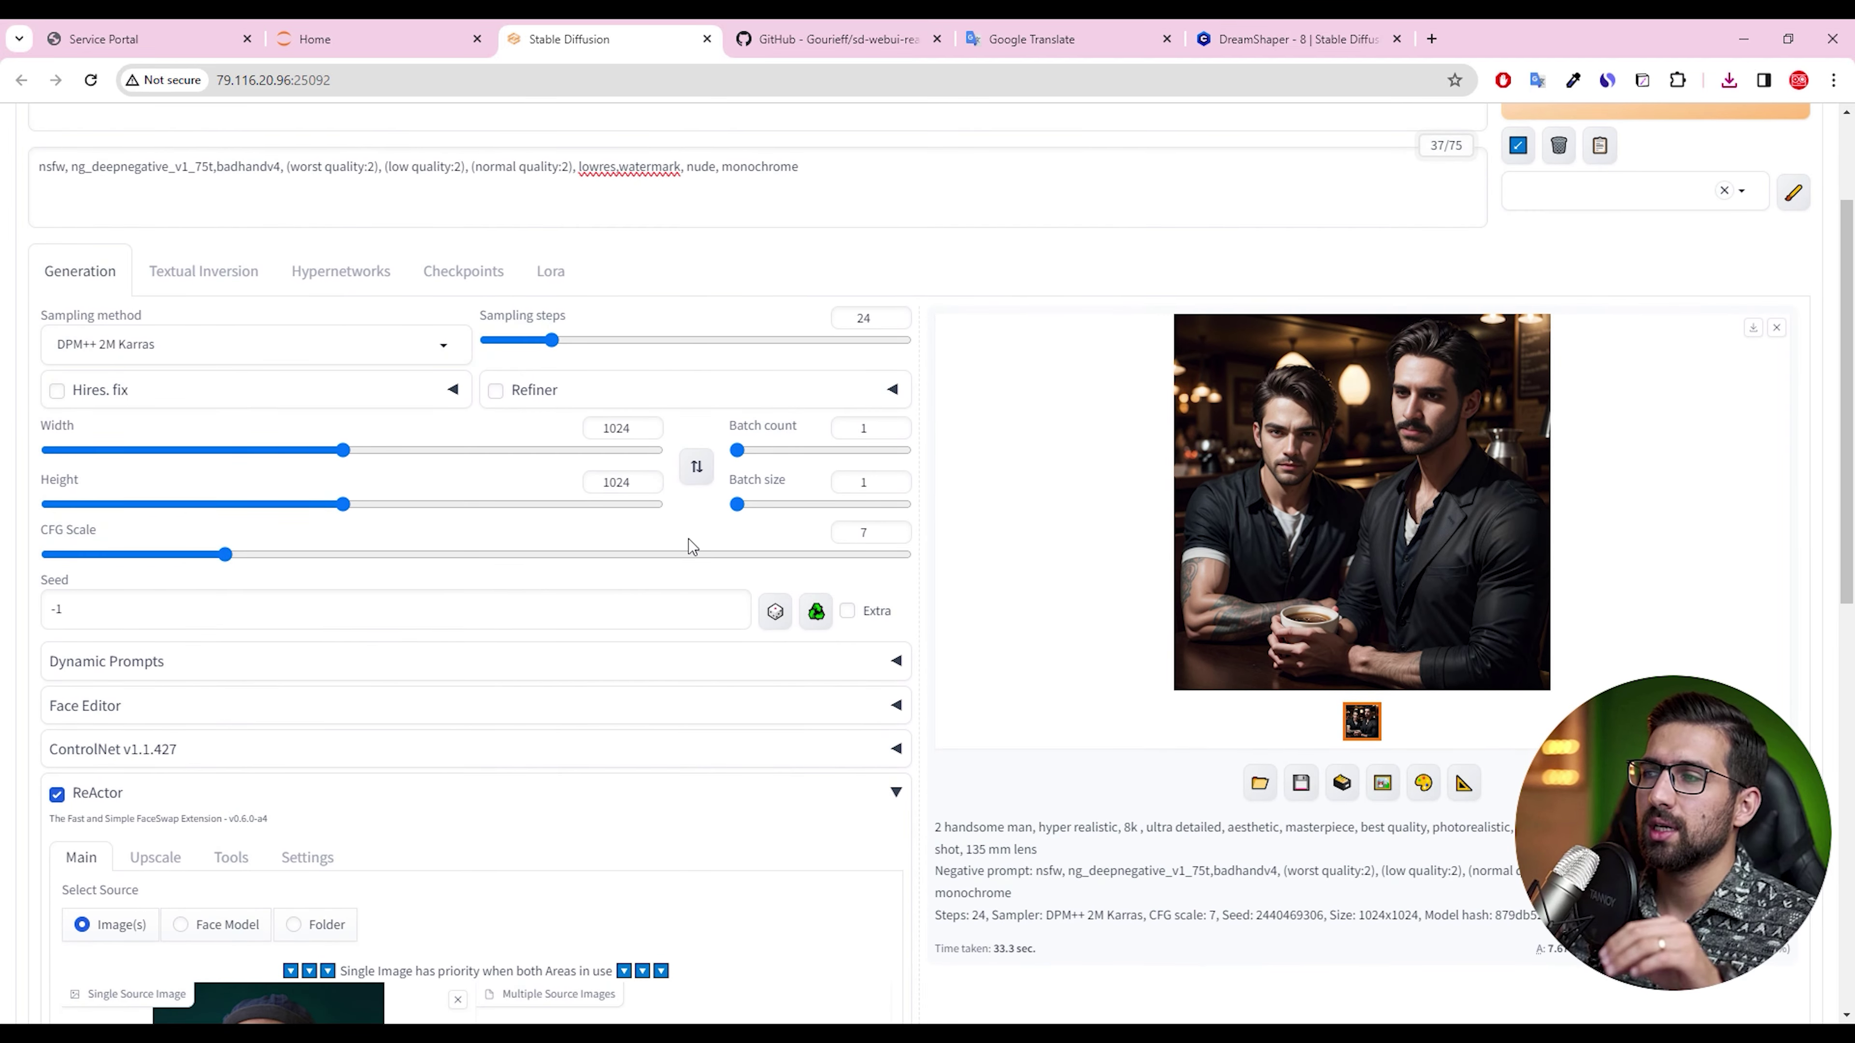
{"action": "scroll", "coordinate": [1088, 517], "scroll_direction": "down", "scroll_amount": 8}
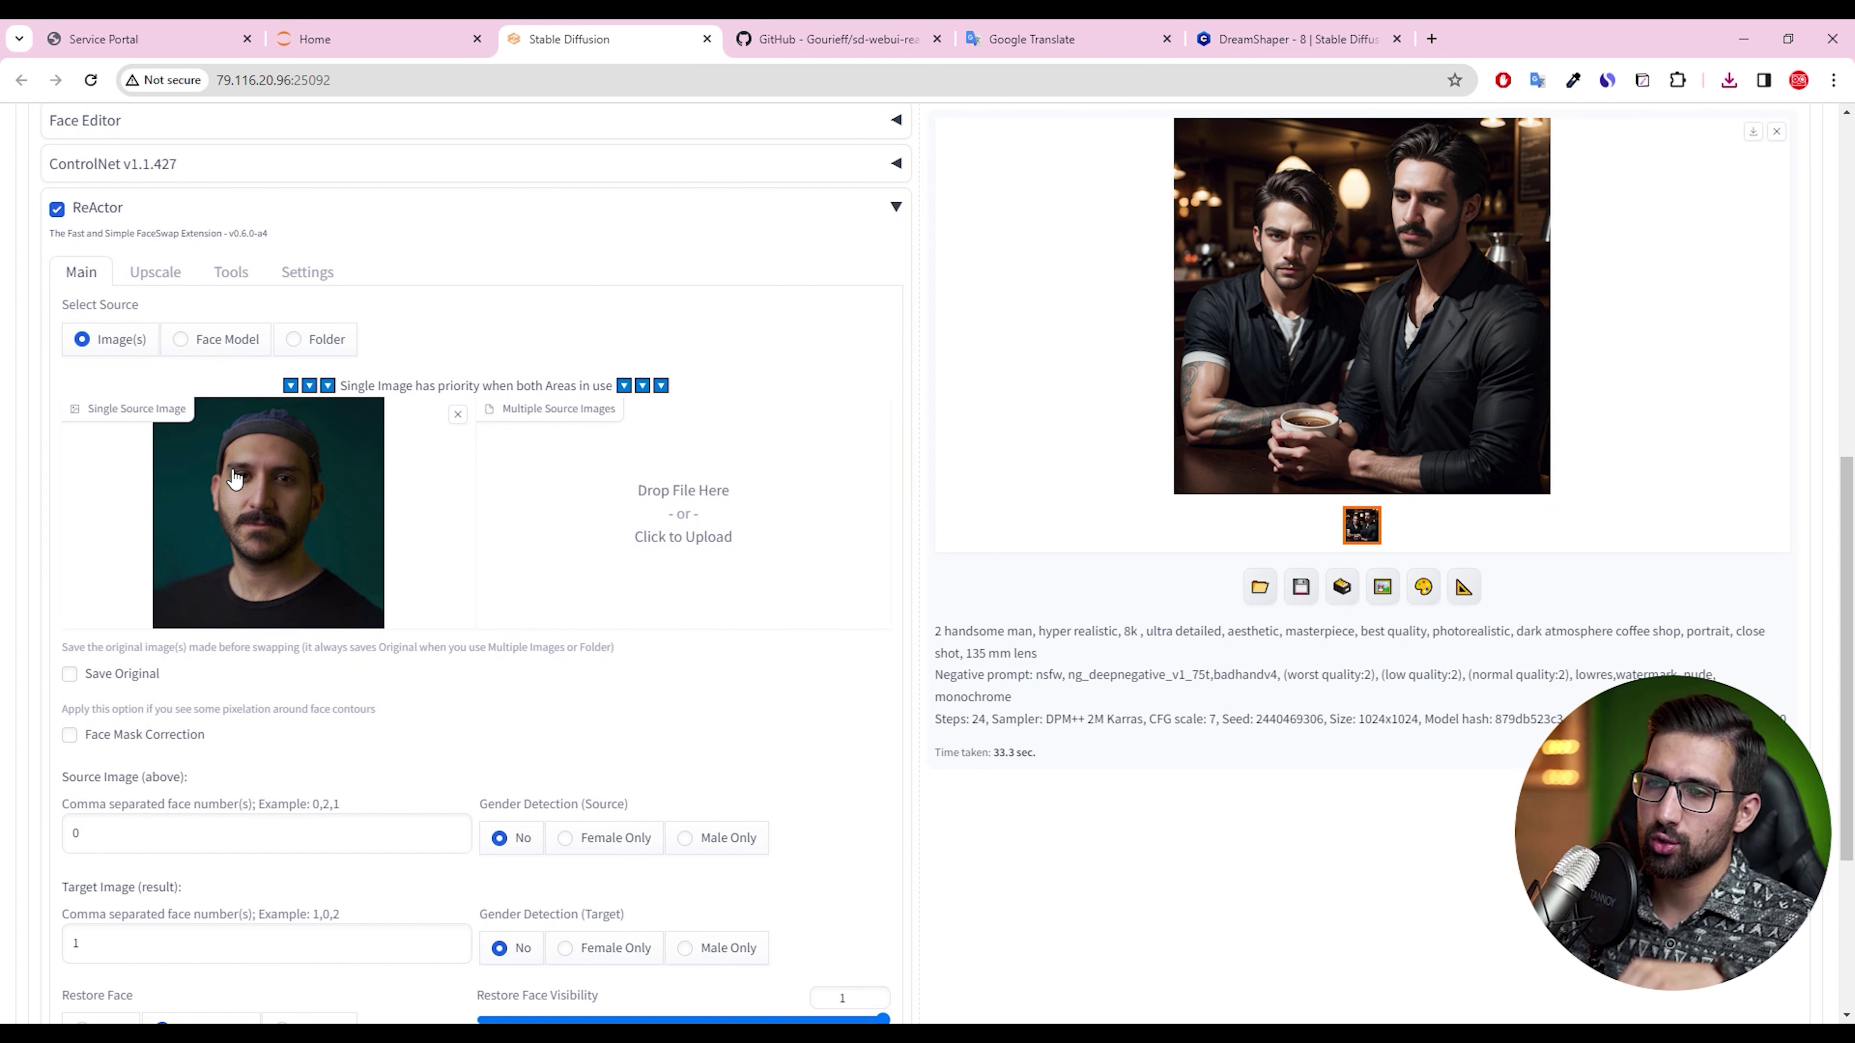
{"action": "left_click", "coordinate": [76, 833]}
{"action": "left_click_drag", "start_coordinate": [76, 833], "coordinate": [53, 840]}
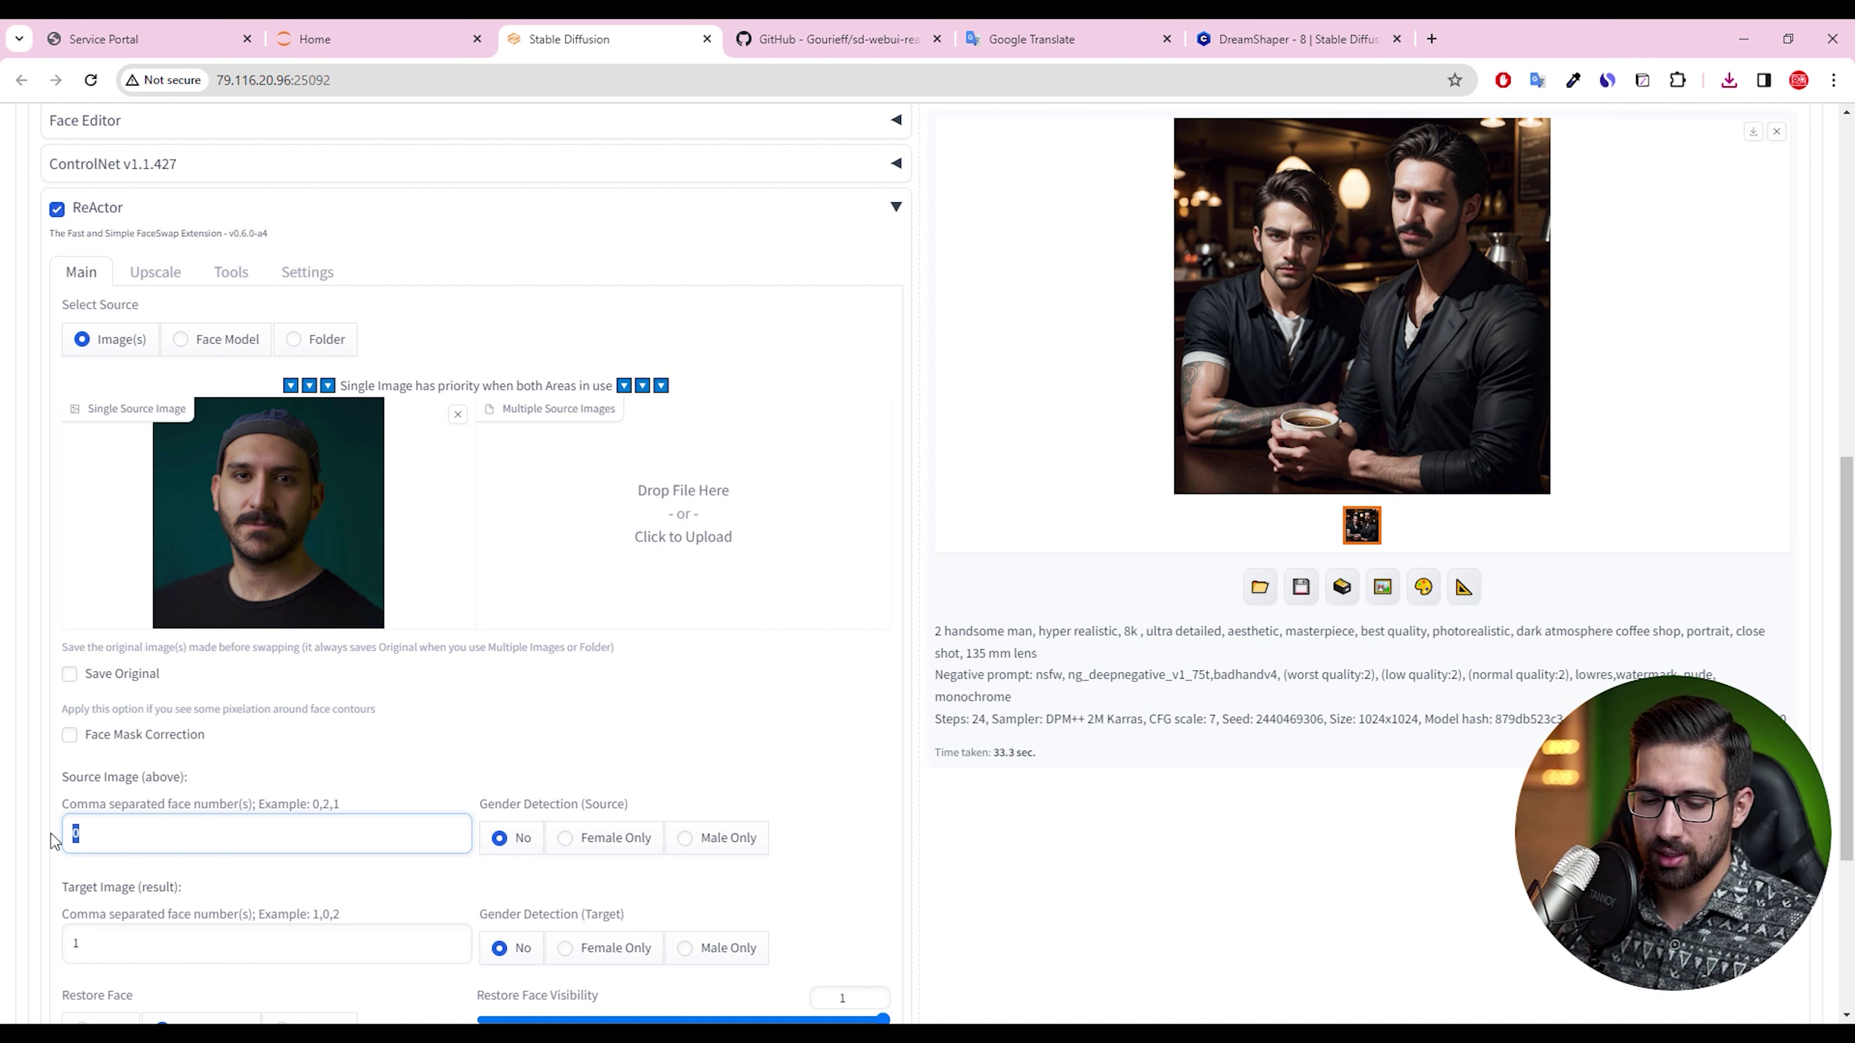
{"action": "type", "text": "1"}
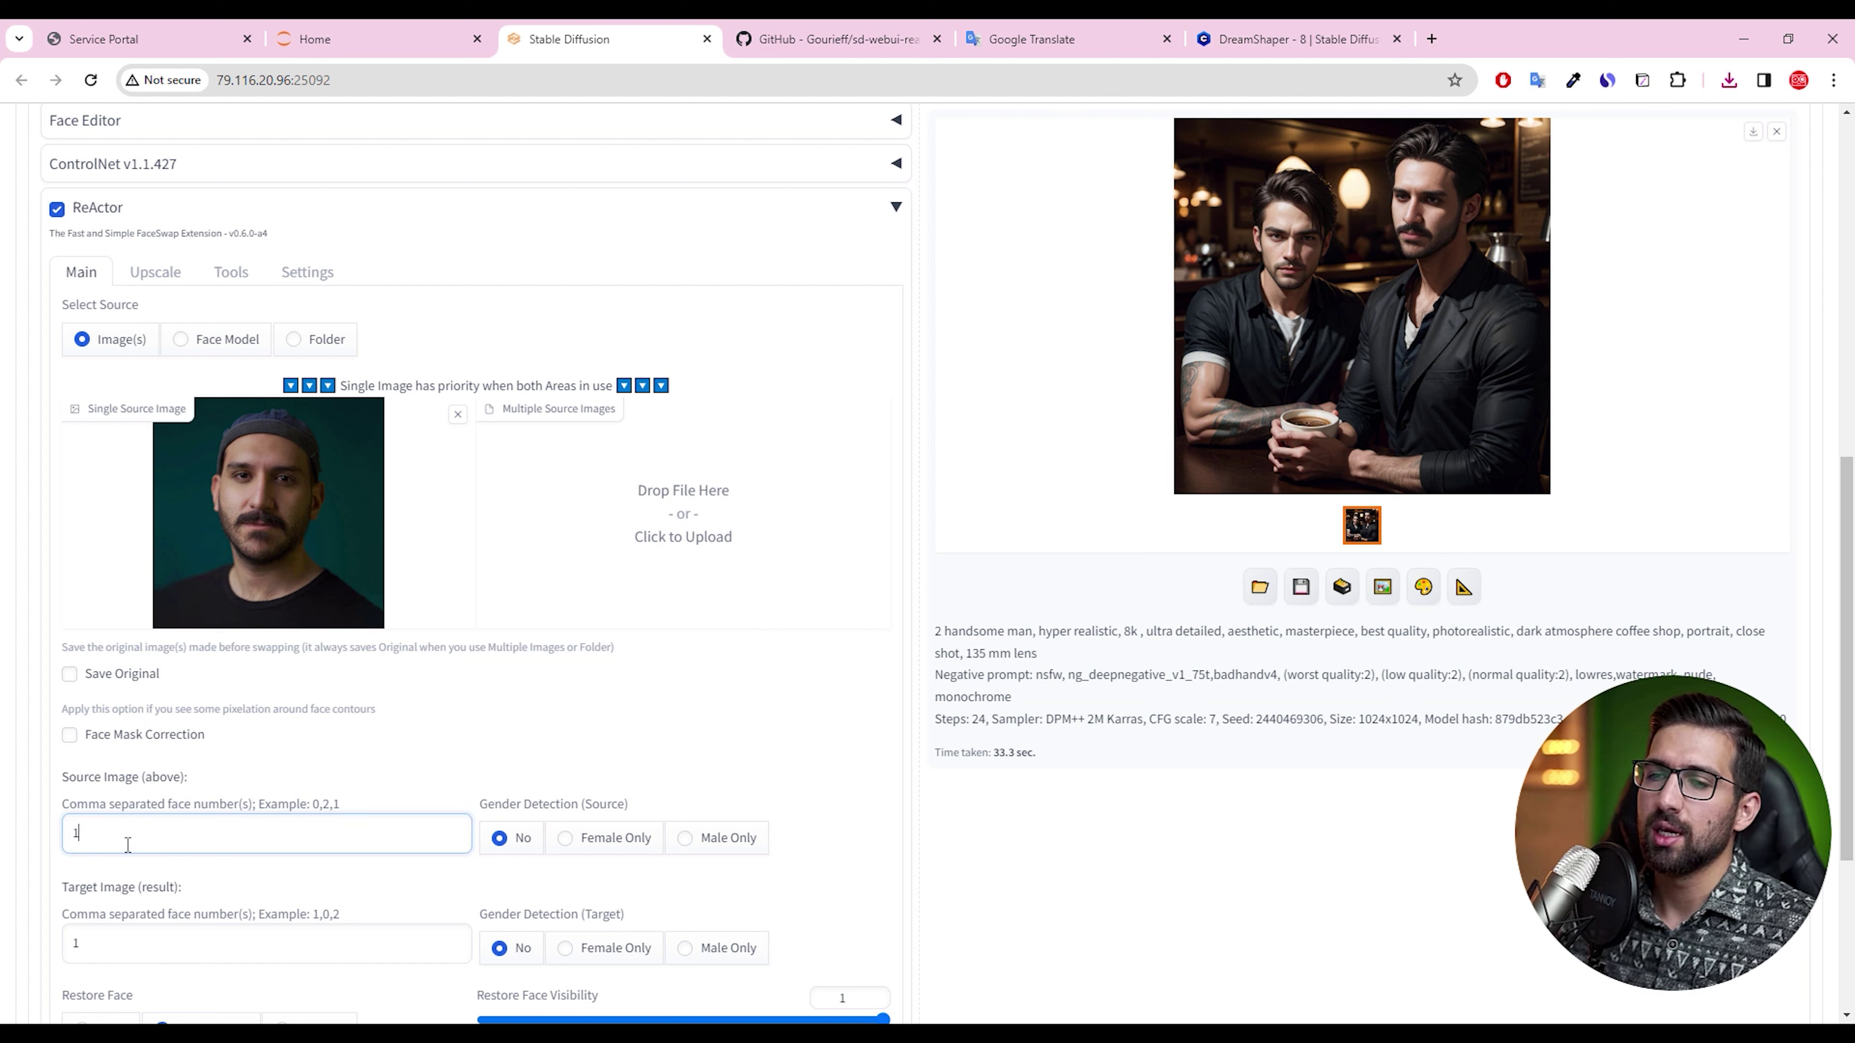
{"action": "left_click_drag", "start_coordinate": [106, 934], "coordinate": [34, 946]}
{"action": "type", "text": "0"}
{"action": "left_click", "coordinate": [110, 833]}
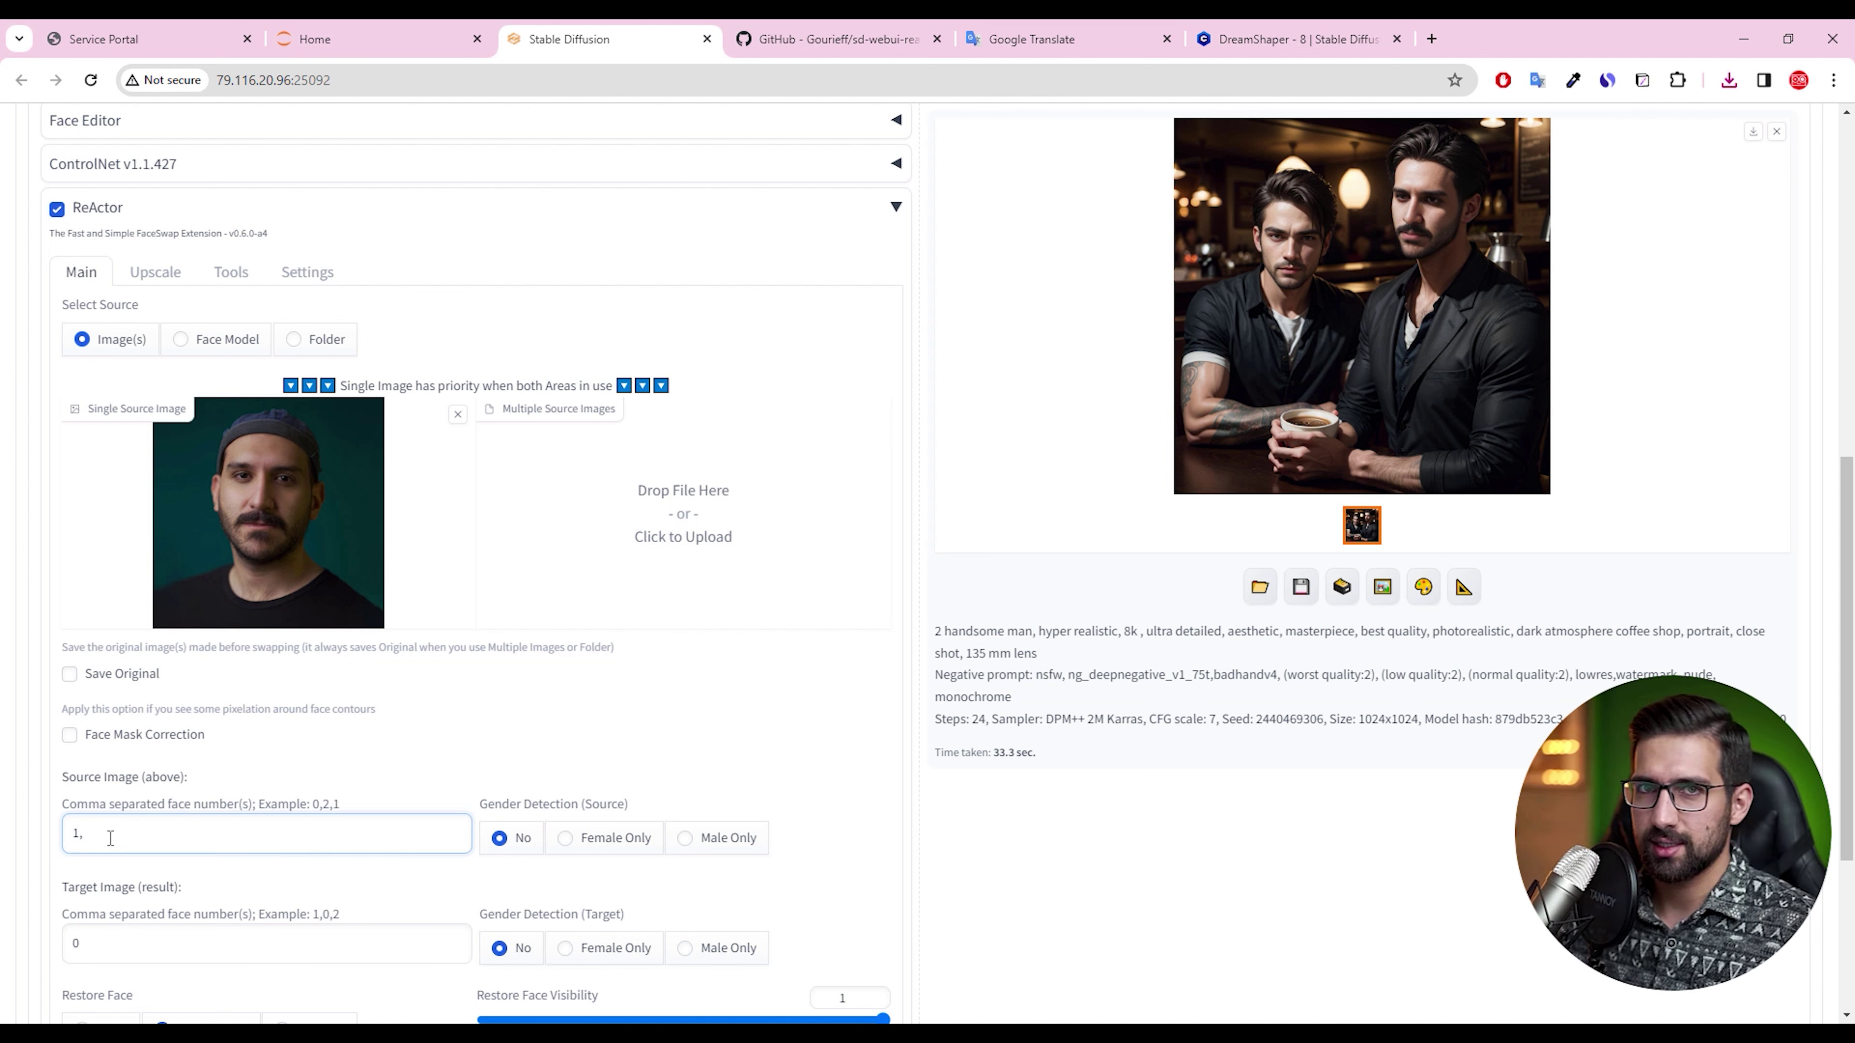
{"action": "left_click", "coordinate": [126, 946]}
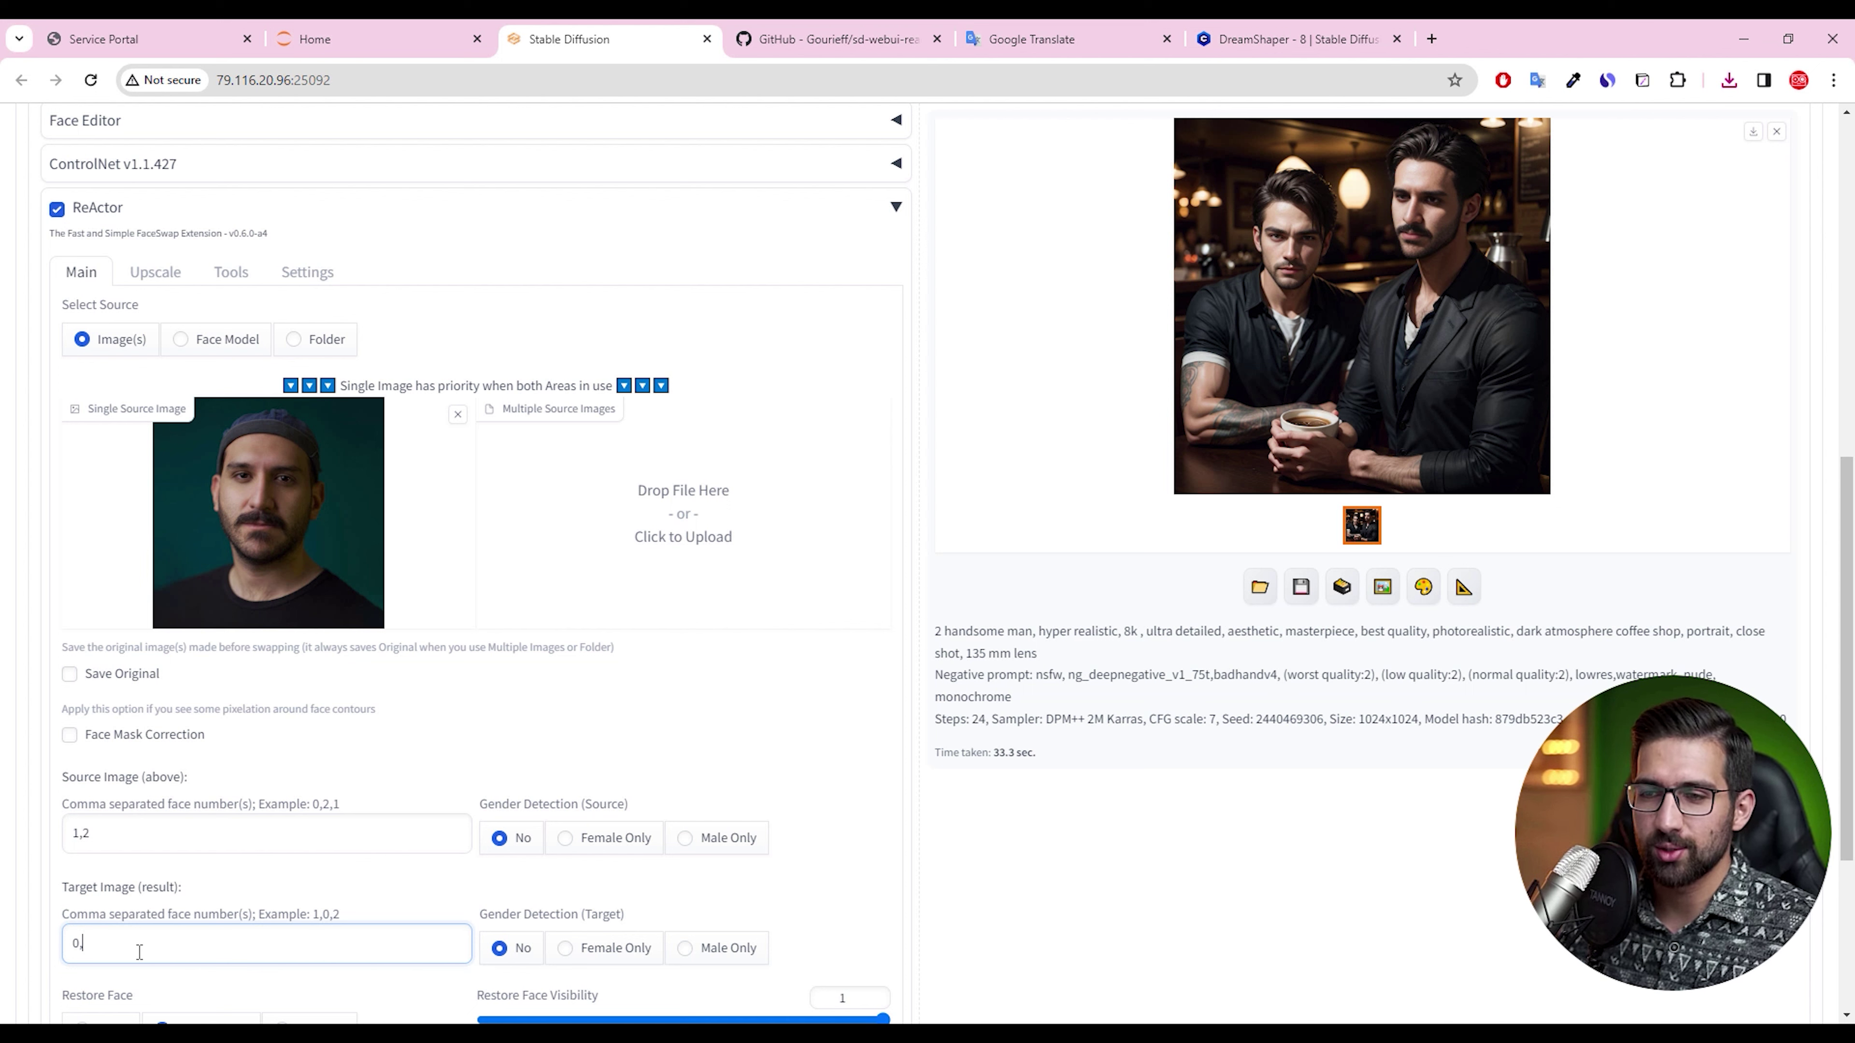
{"action": "left_click", "coordinate": [149, 834]}
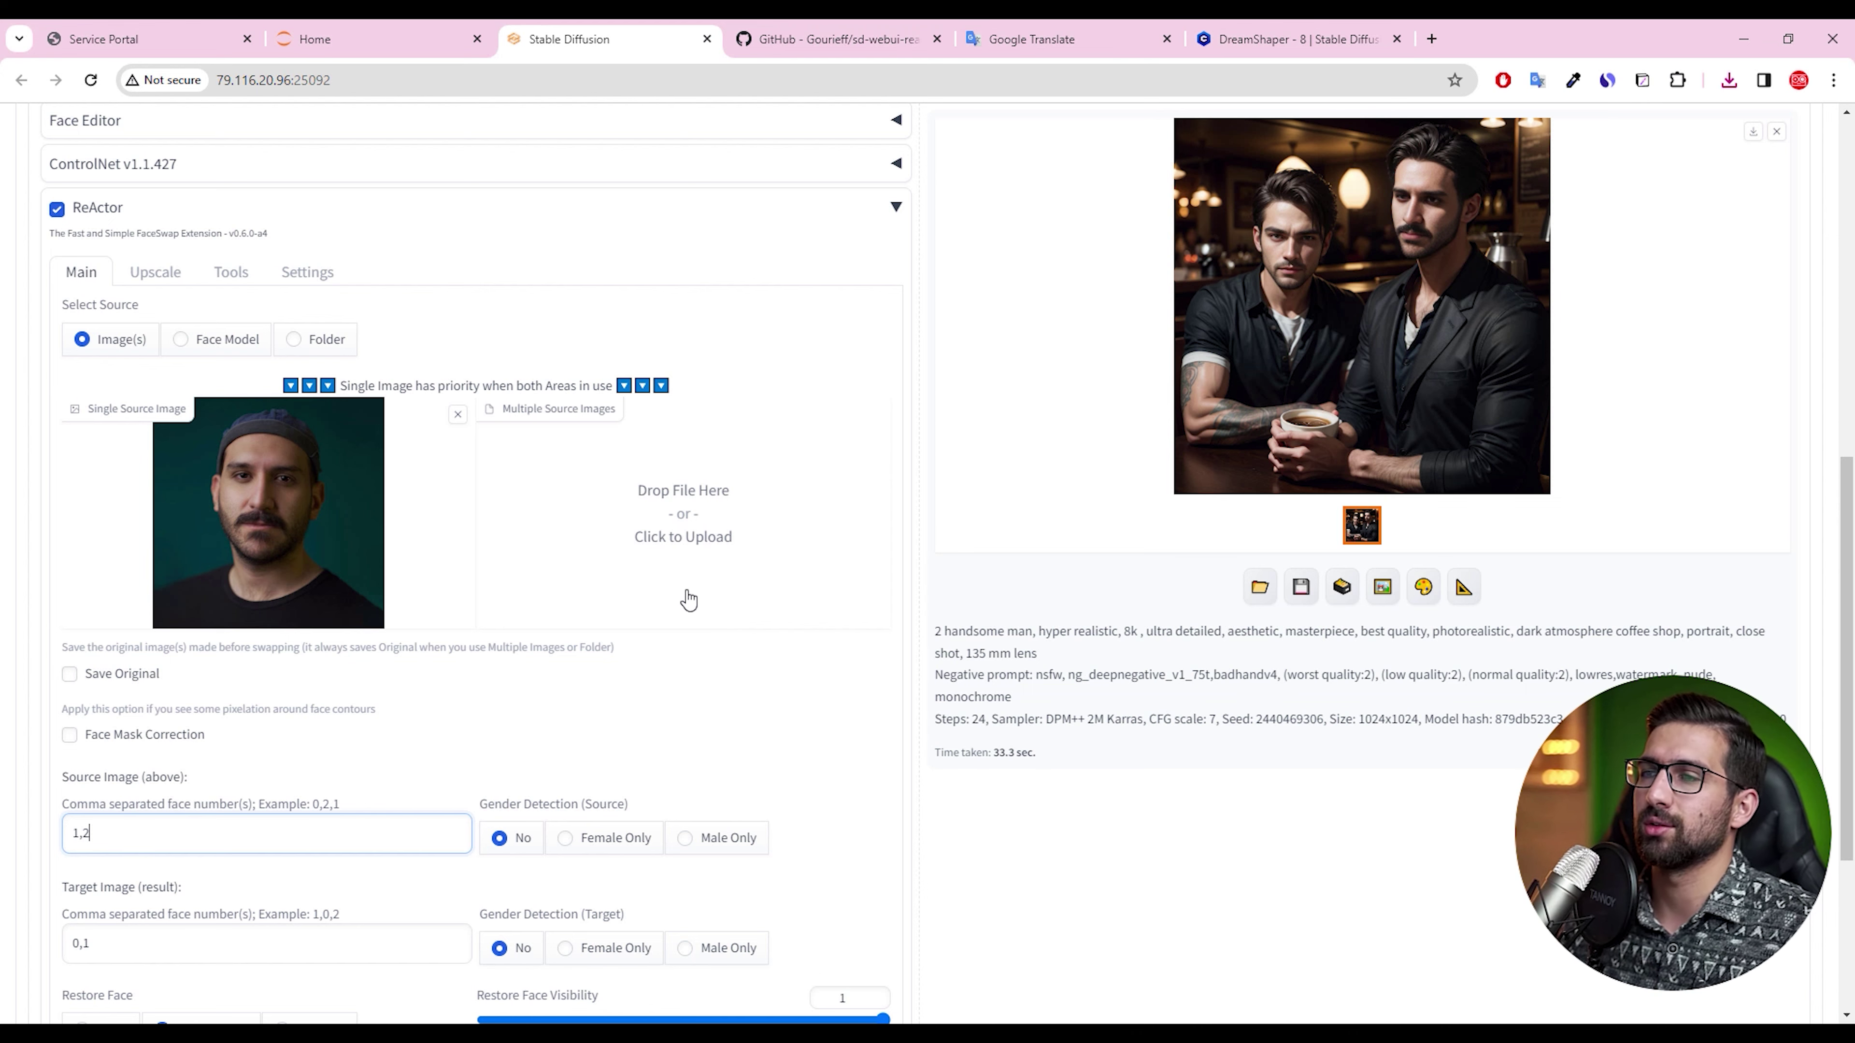
Try Male Only gender detection for both ReActor's source and target, and return both to No
{"action": "scroll", "coordinate": [438, 649], "scroll_direction": "down", "scroll_amount": 5}
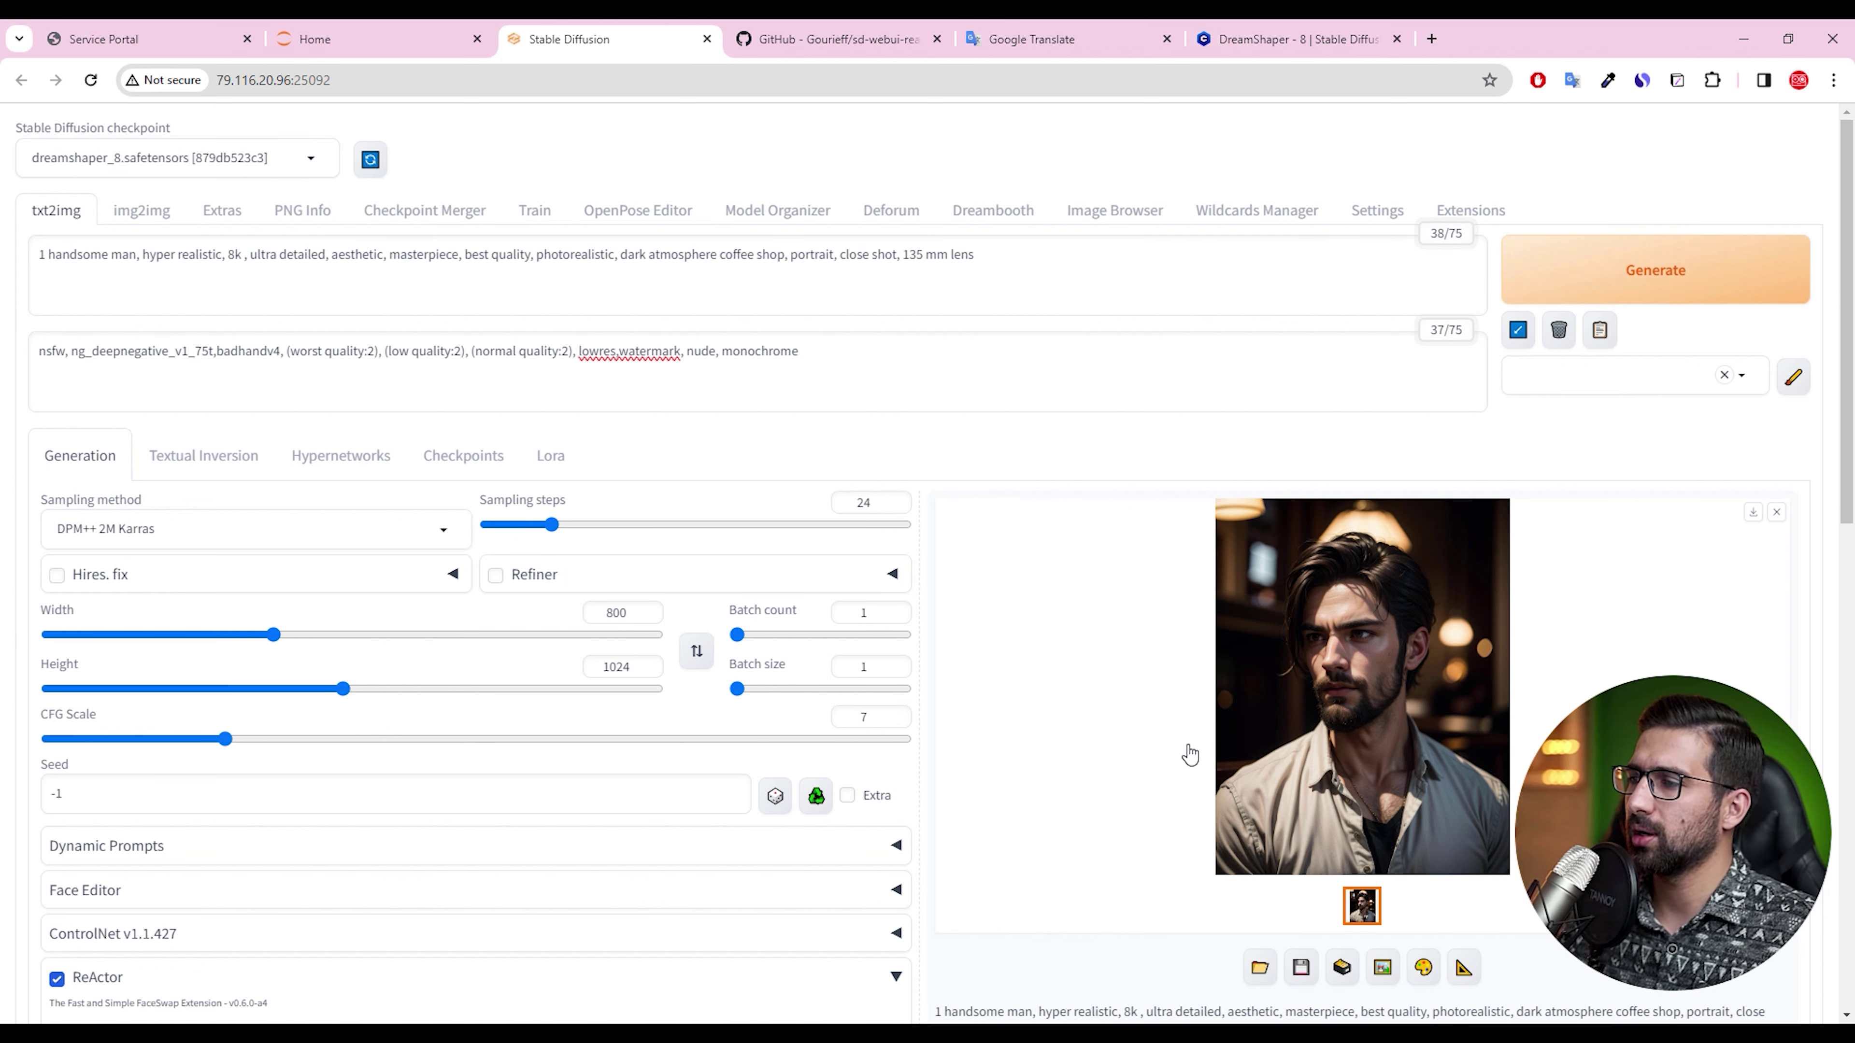
{"action": "scroll", "coordinate": [658, 532], "scroll_direction": "down", "scroll_amount": 5}
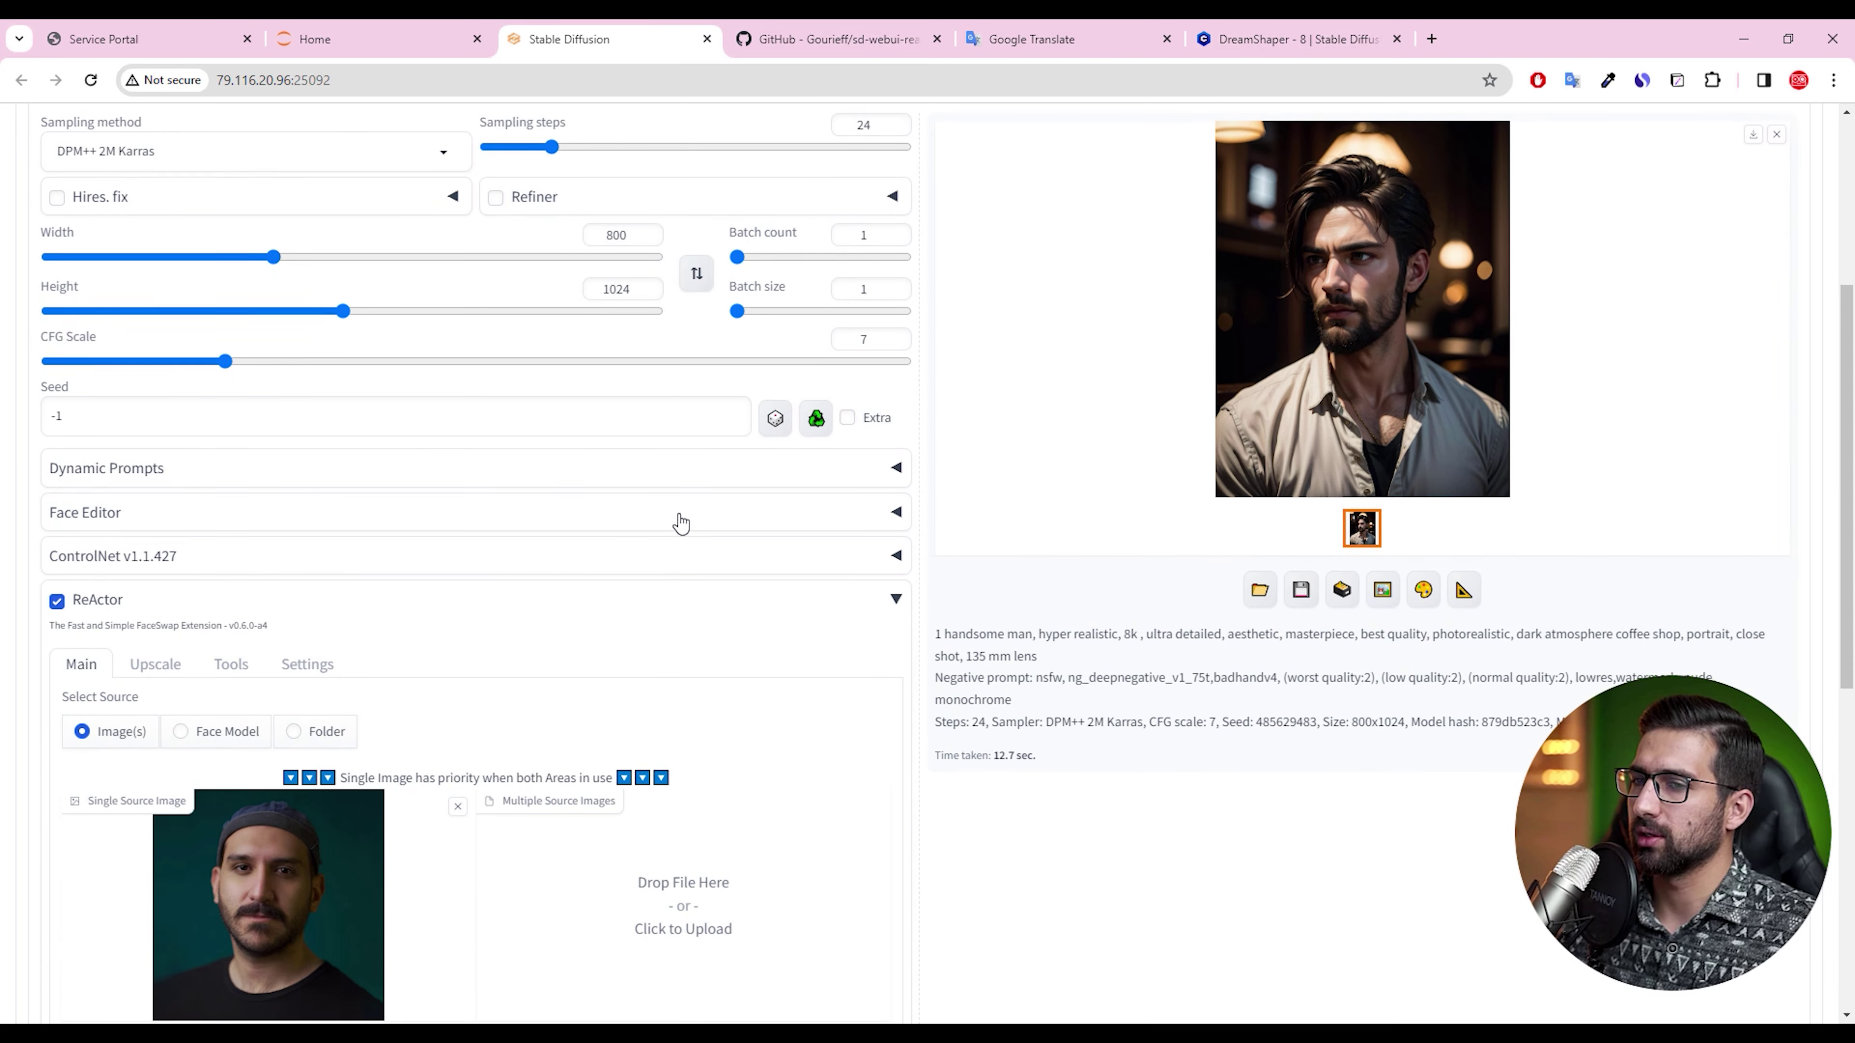
{"action": "scroll", "coordinate": [251, 724], "scroll_direction": "down", "scroll_amount": 8}
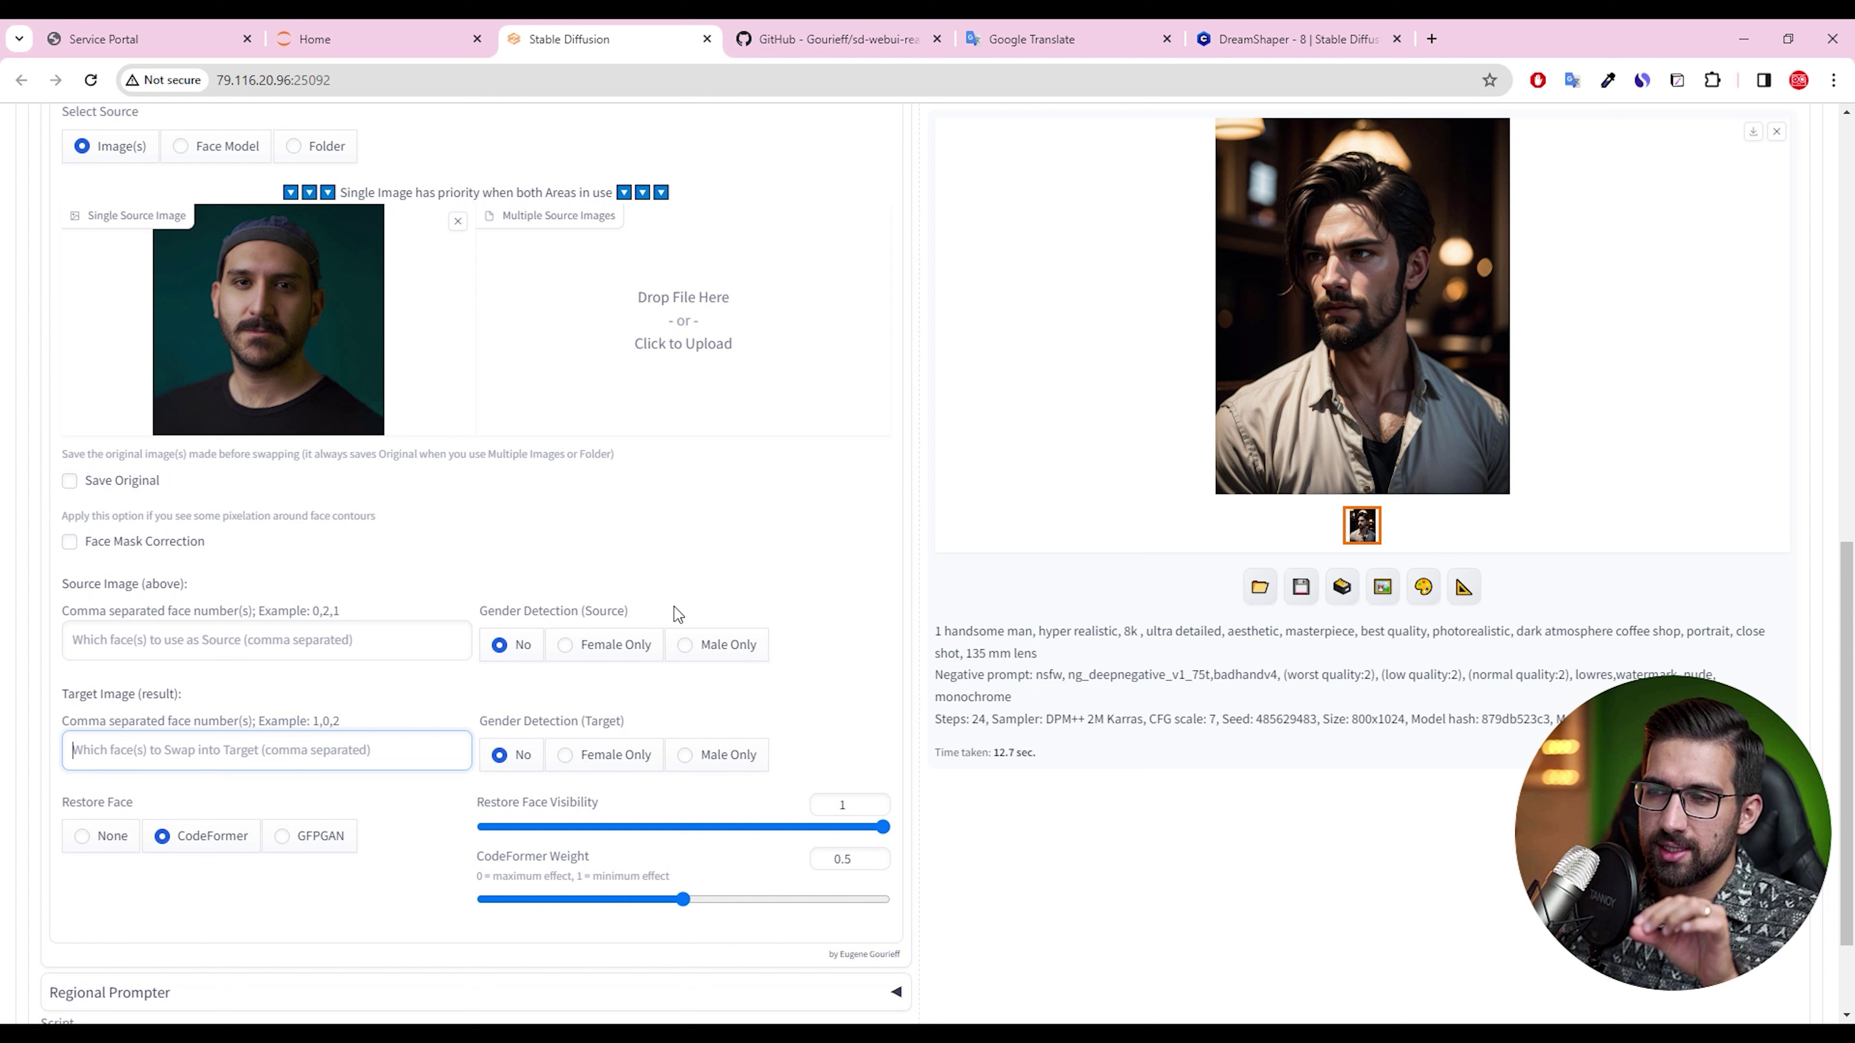
{"action": "left_click", "coordinate": [719, 647]}
{"action": "left_click", "coordinate": [723, 755]}
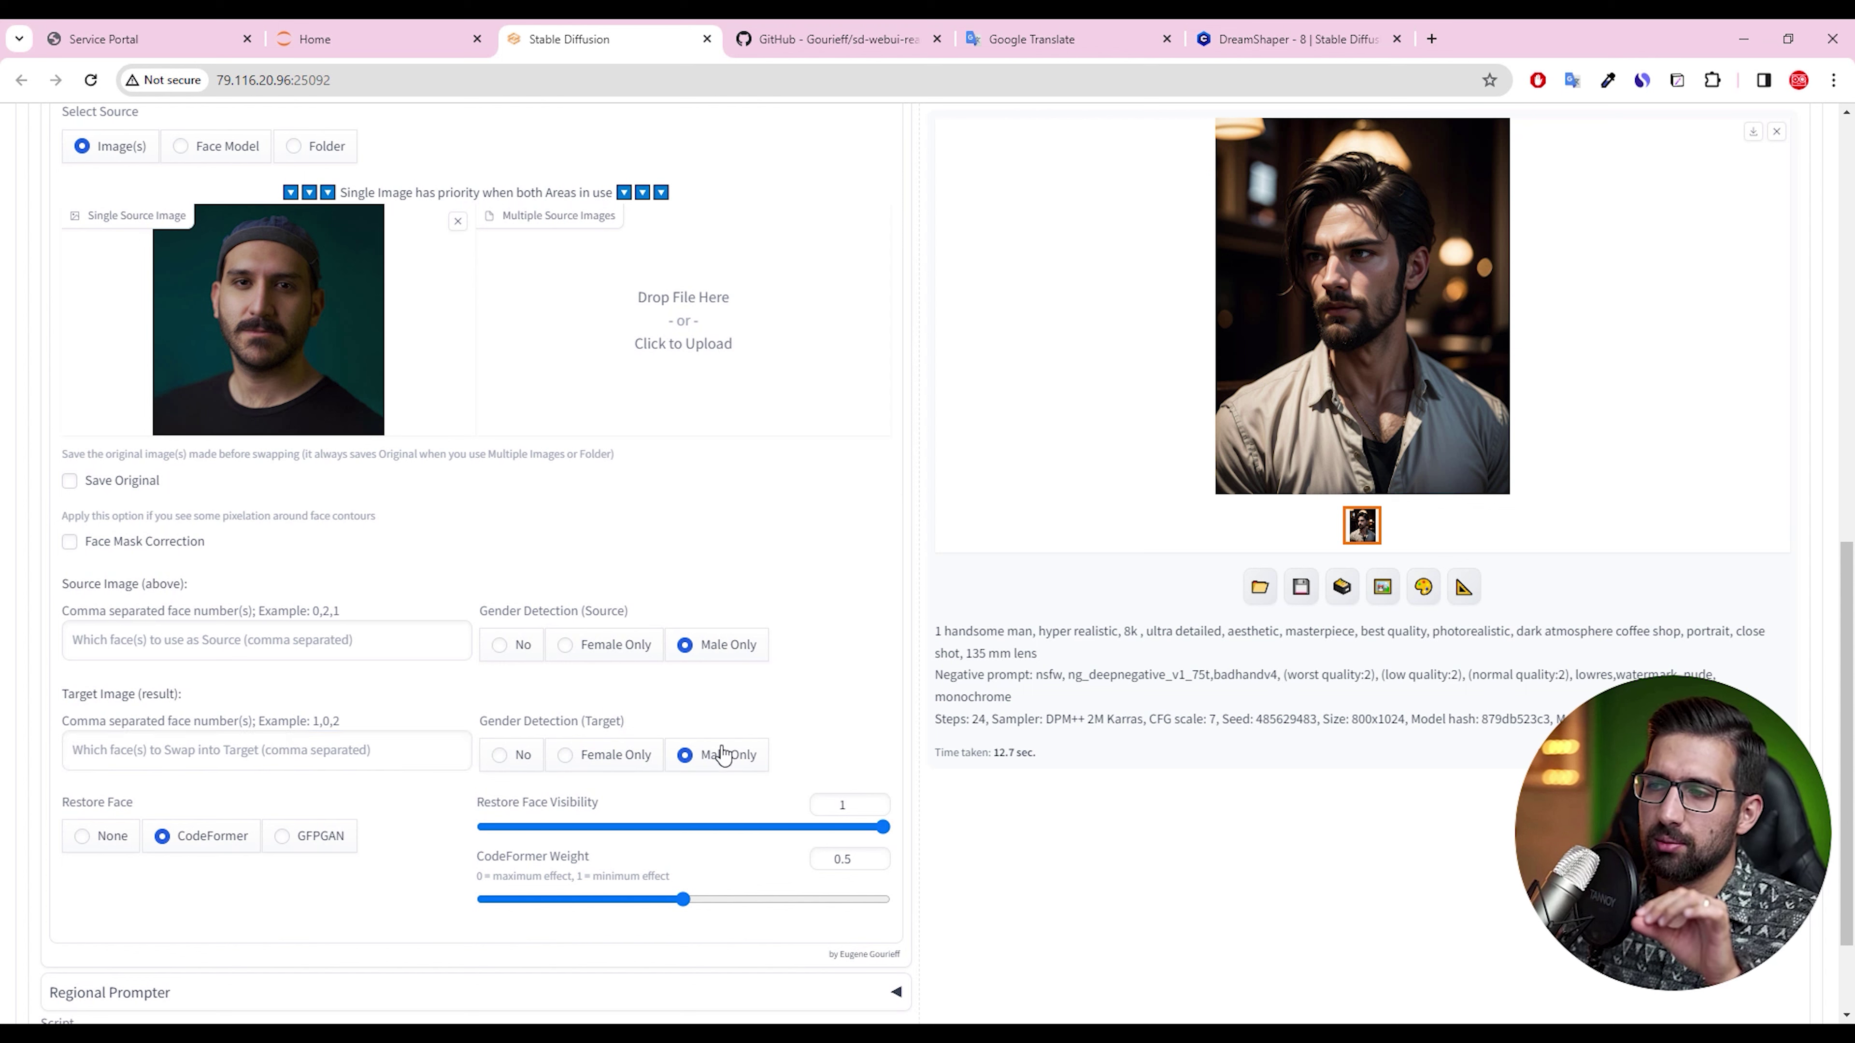
{"action": "left_click", "coordinate": [512, 648]}
{"action": "left_click", "coordinate": [515, 758]}
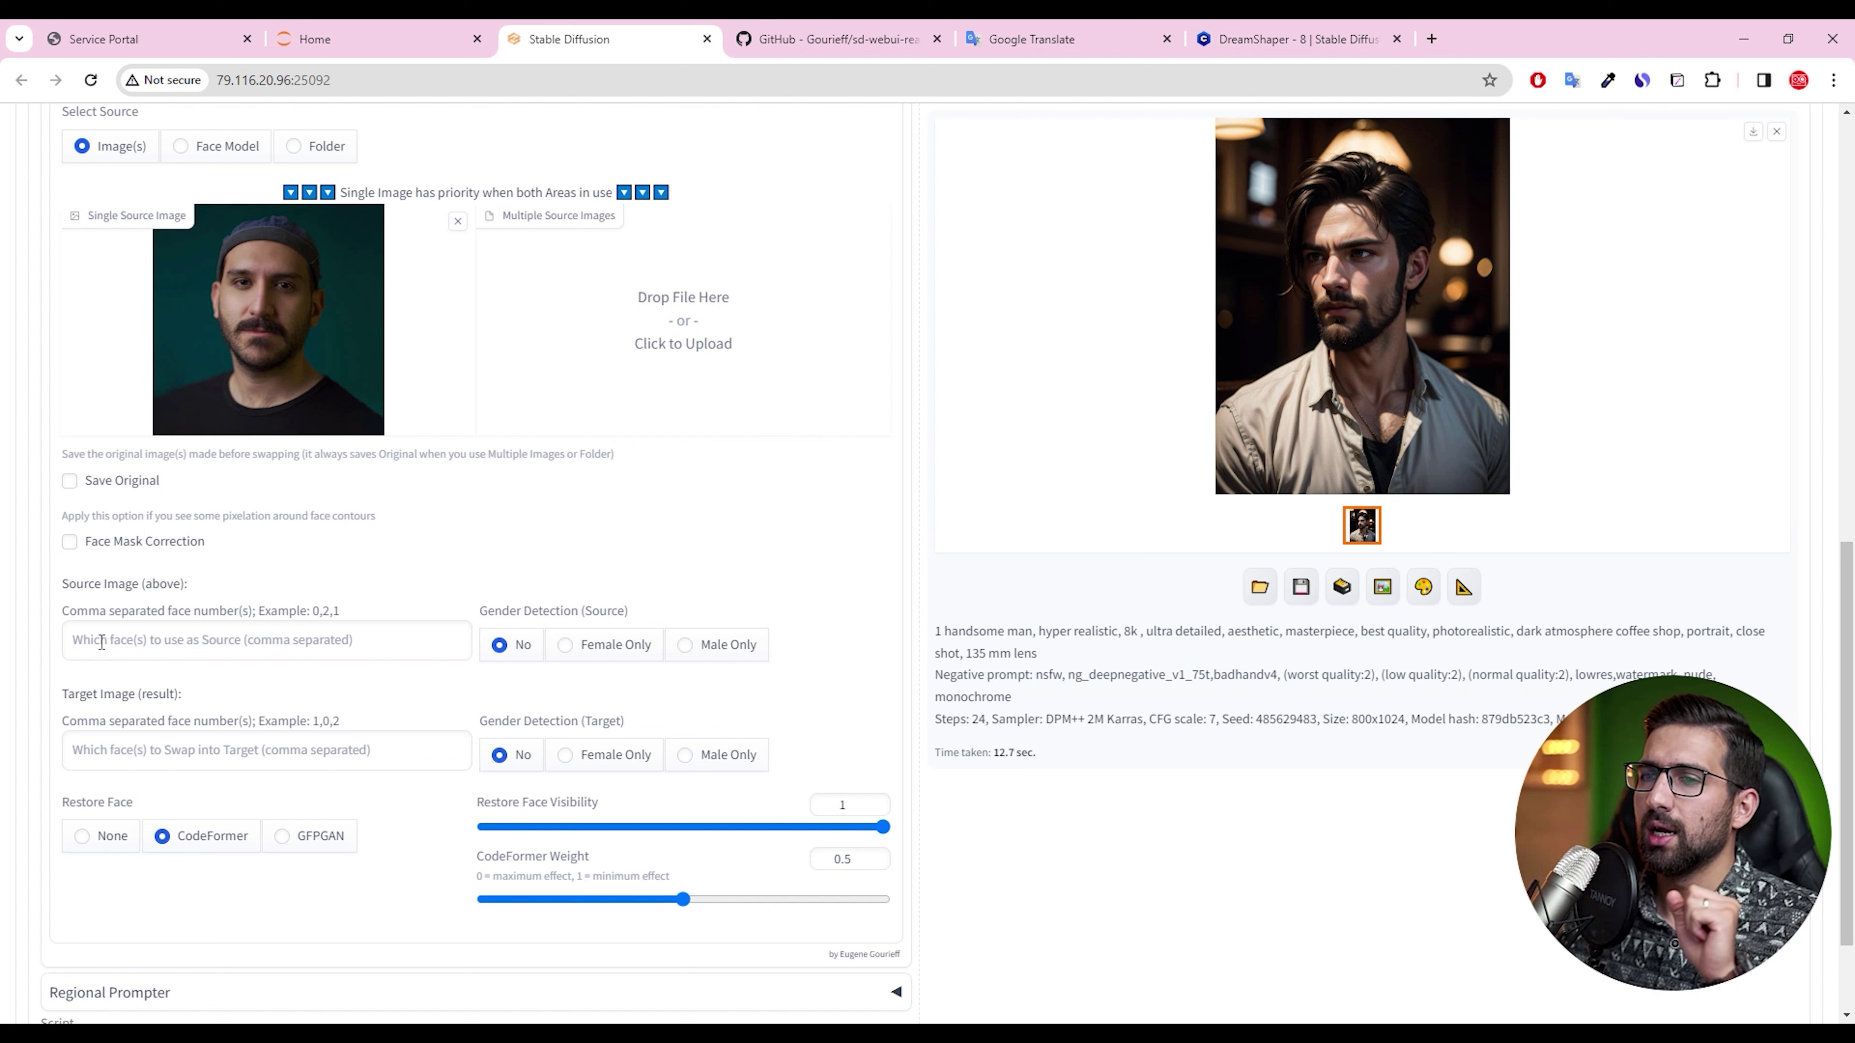
Set both the source face number and the target face number in ReActor to 0
{"action": "left_click", "coordinate": [162, 649]}
{"action": "type", "text": "0"}
{"action": "left_click", "coordinate": [163, 750]}
{"action": "type", "text": "0"}
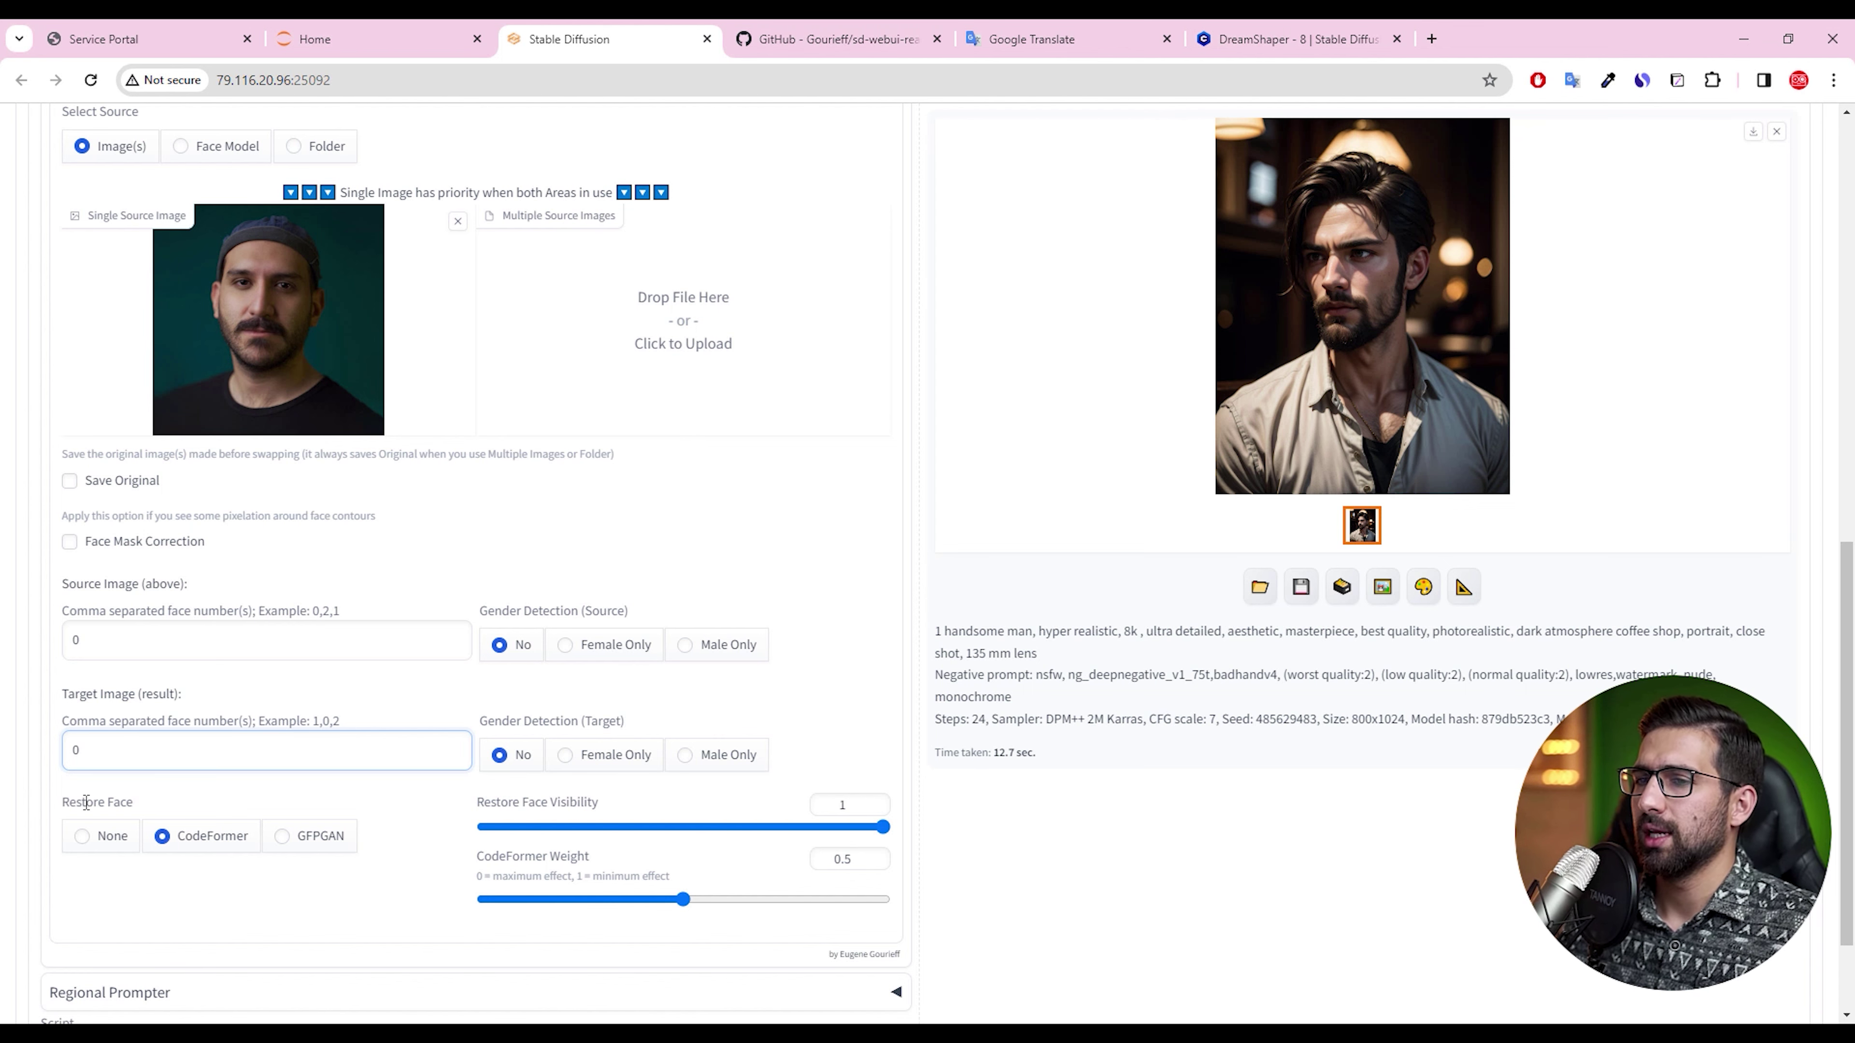
Switch to the sd-webui-reactor GitHub page and find the "restore face" explanation in the README
{"action": "left_click", "coordinate": [890, 46]}
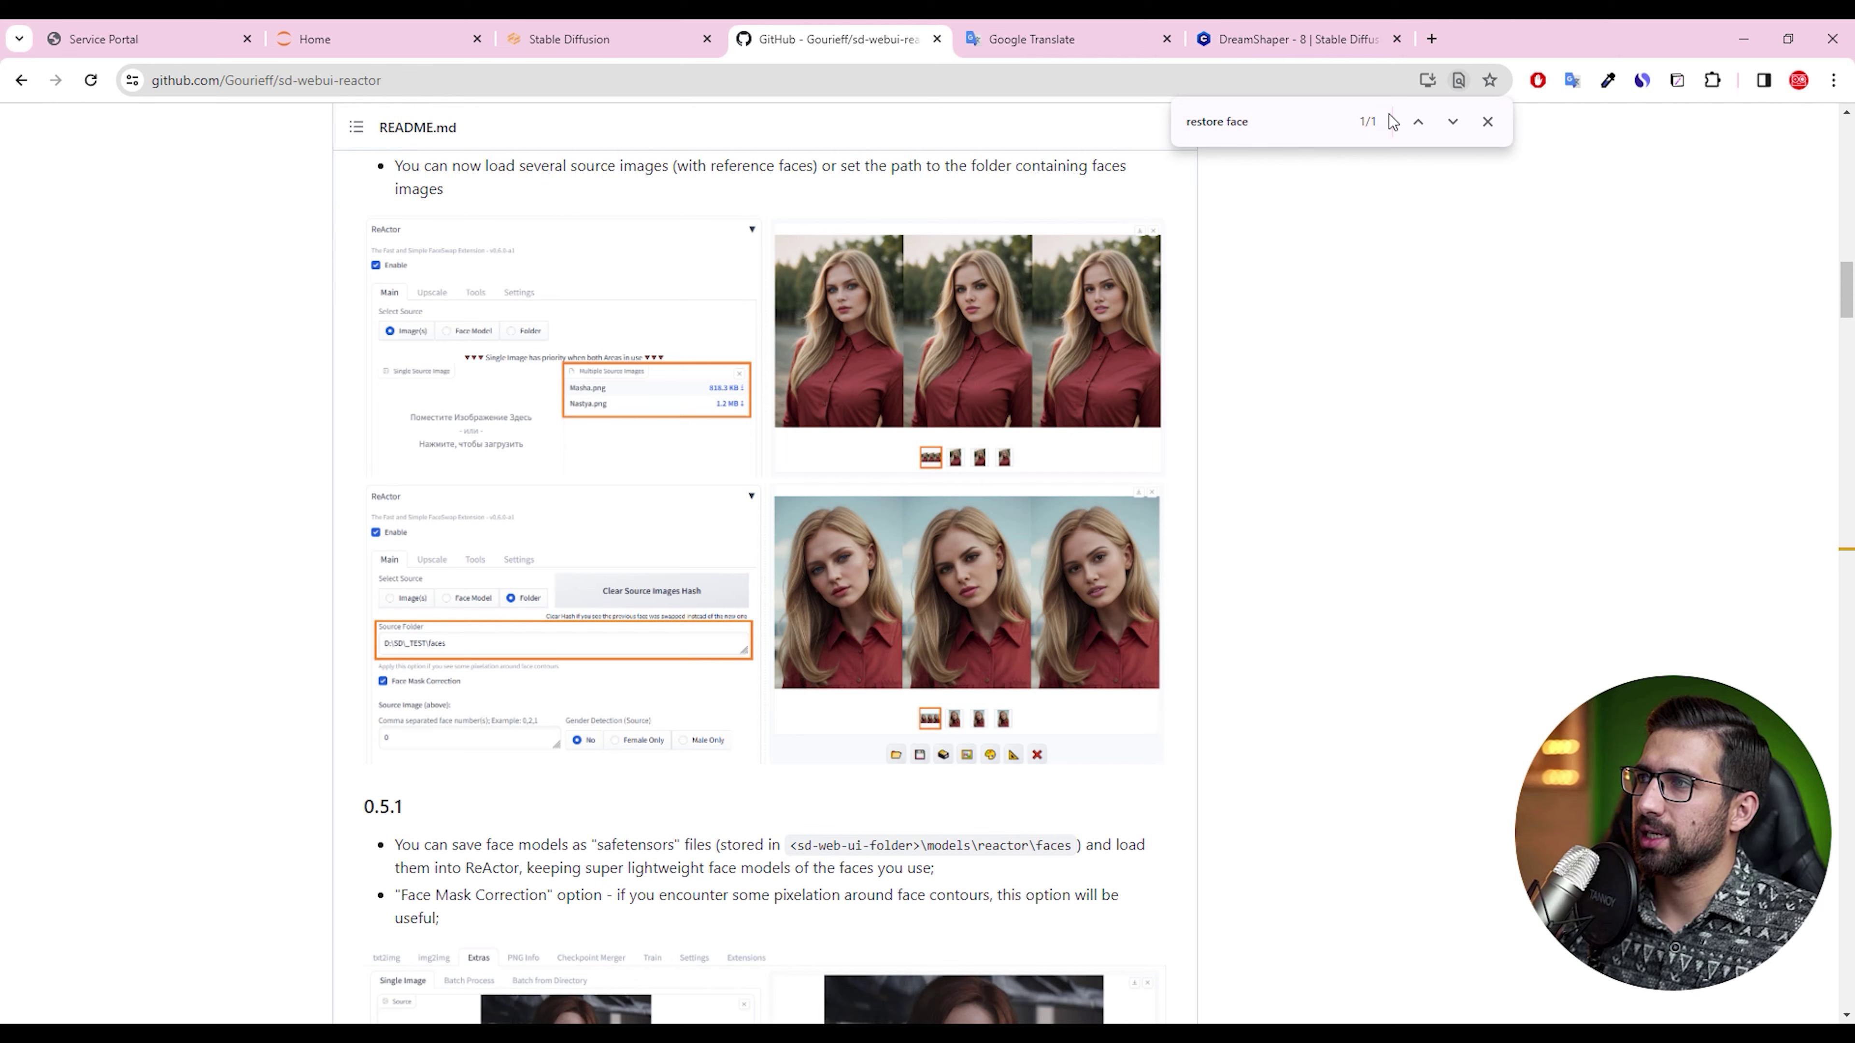
{"action": "left_click", "coordinate": [1418, 122]}
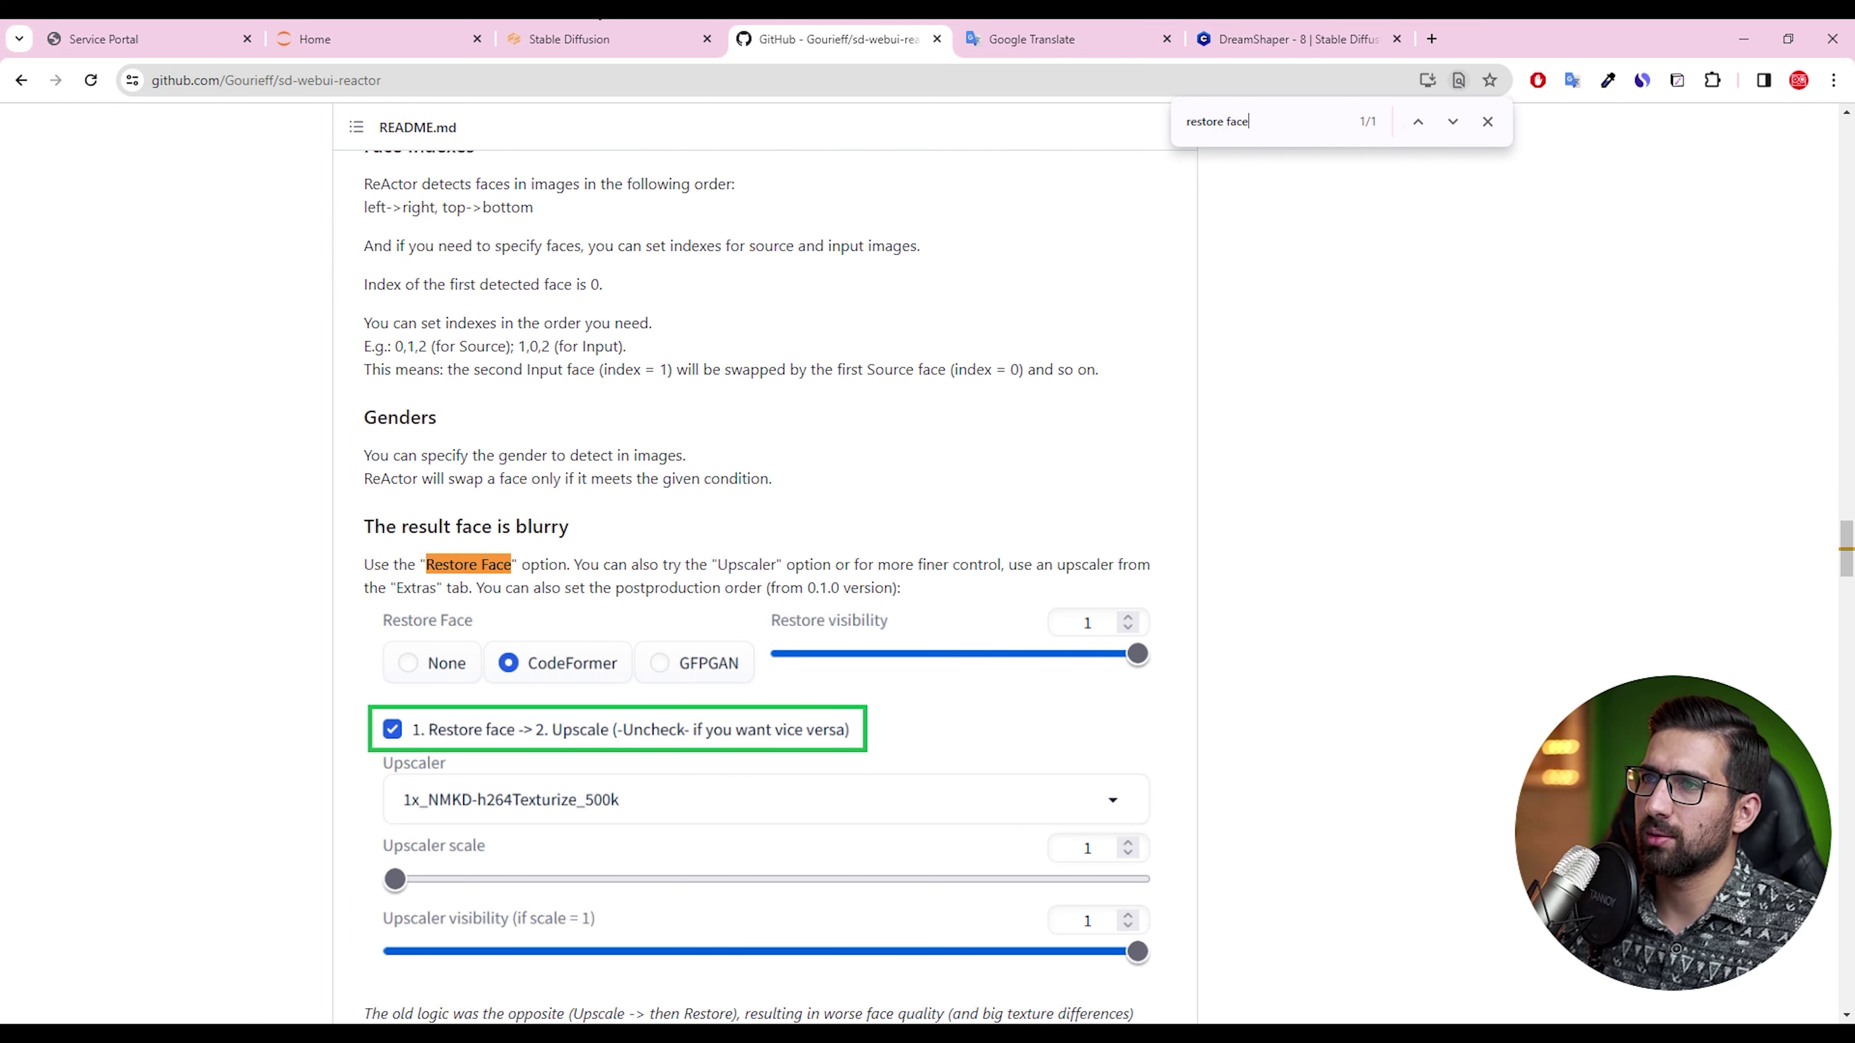
{"action": "left_click", "coordinate": [610, 41]}
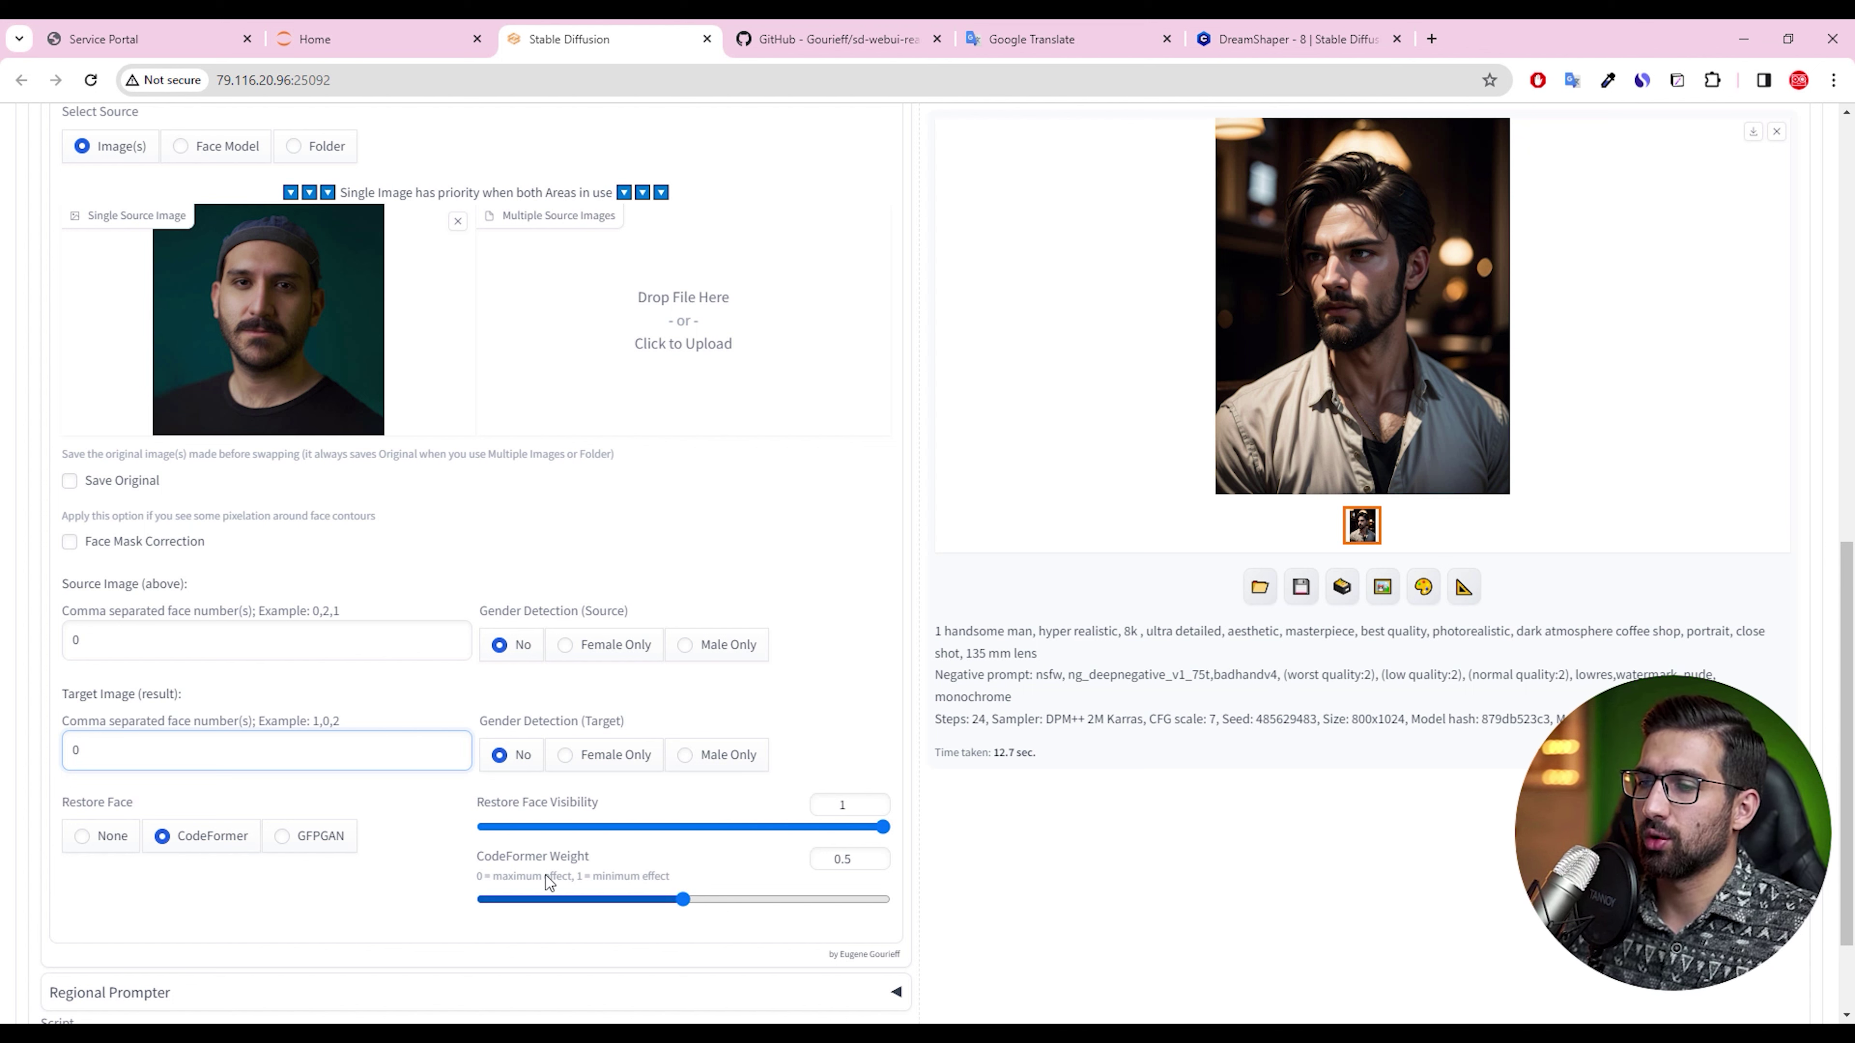
Set ReActor's CodeFormer Weight to 0.4
{"action": "left_click_drag", "start_coordinate": [553, 862], "coordinate": [468, 873]}
{"action": "left_click", "coordinate": [601, 851]}
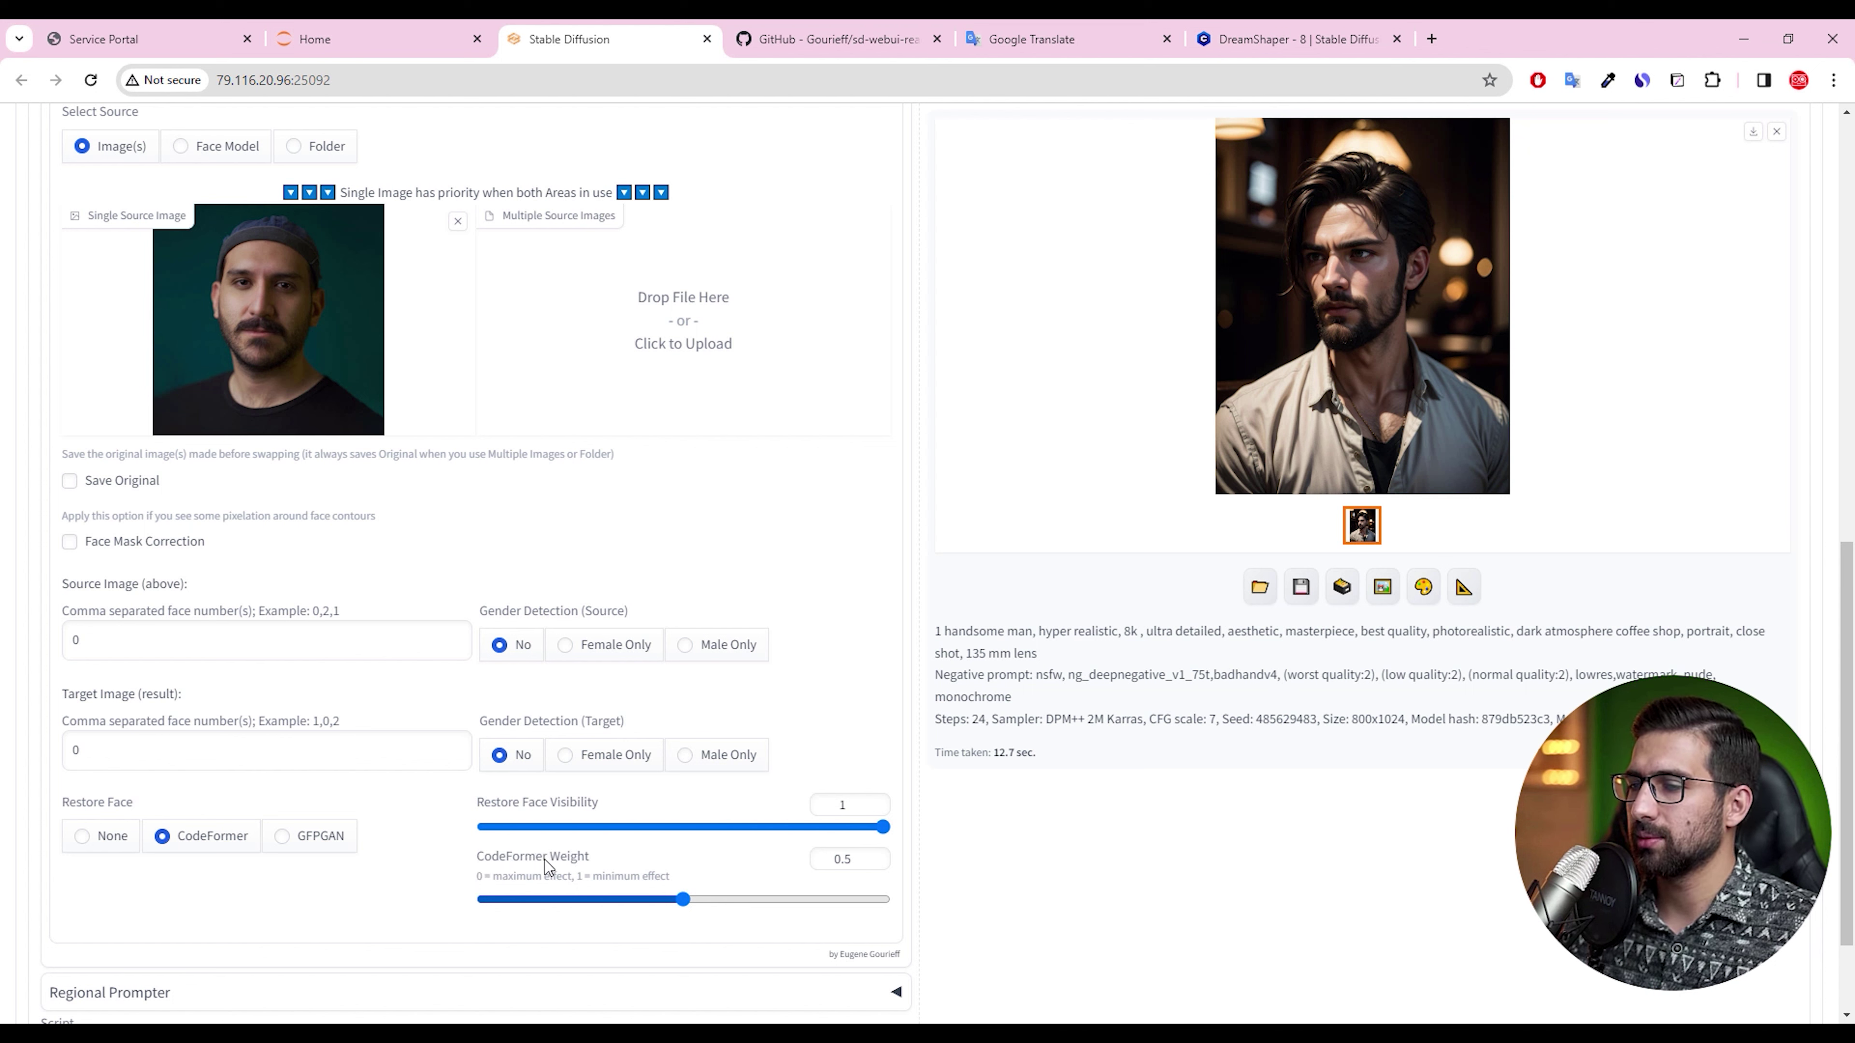
{"action": "left_click_drag", "start_coordinate": [686, 899], "coordinate": [884, 906]}
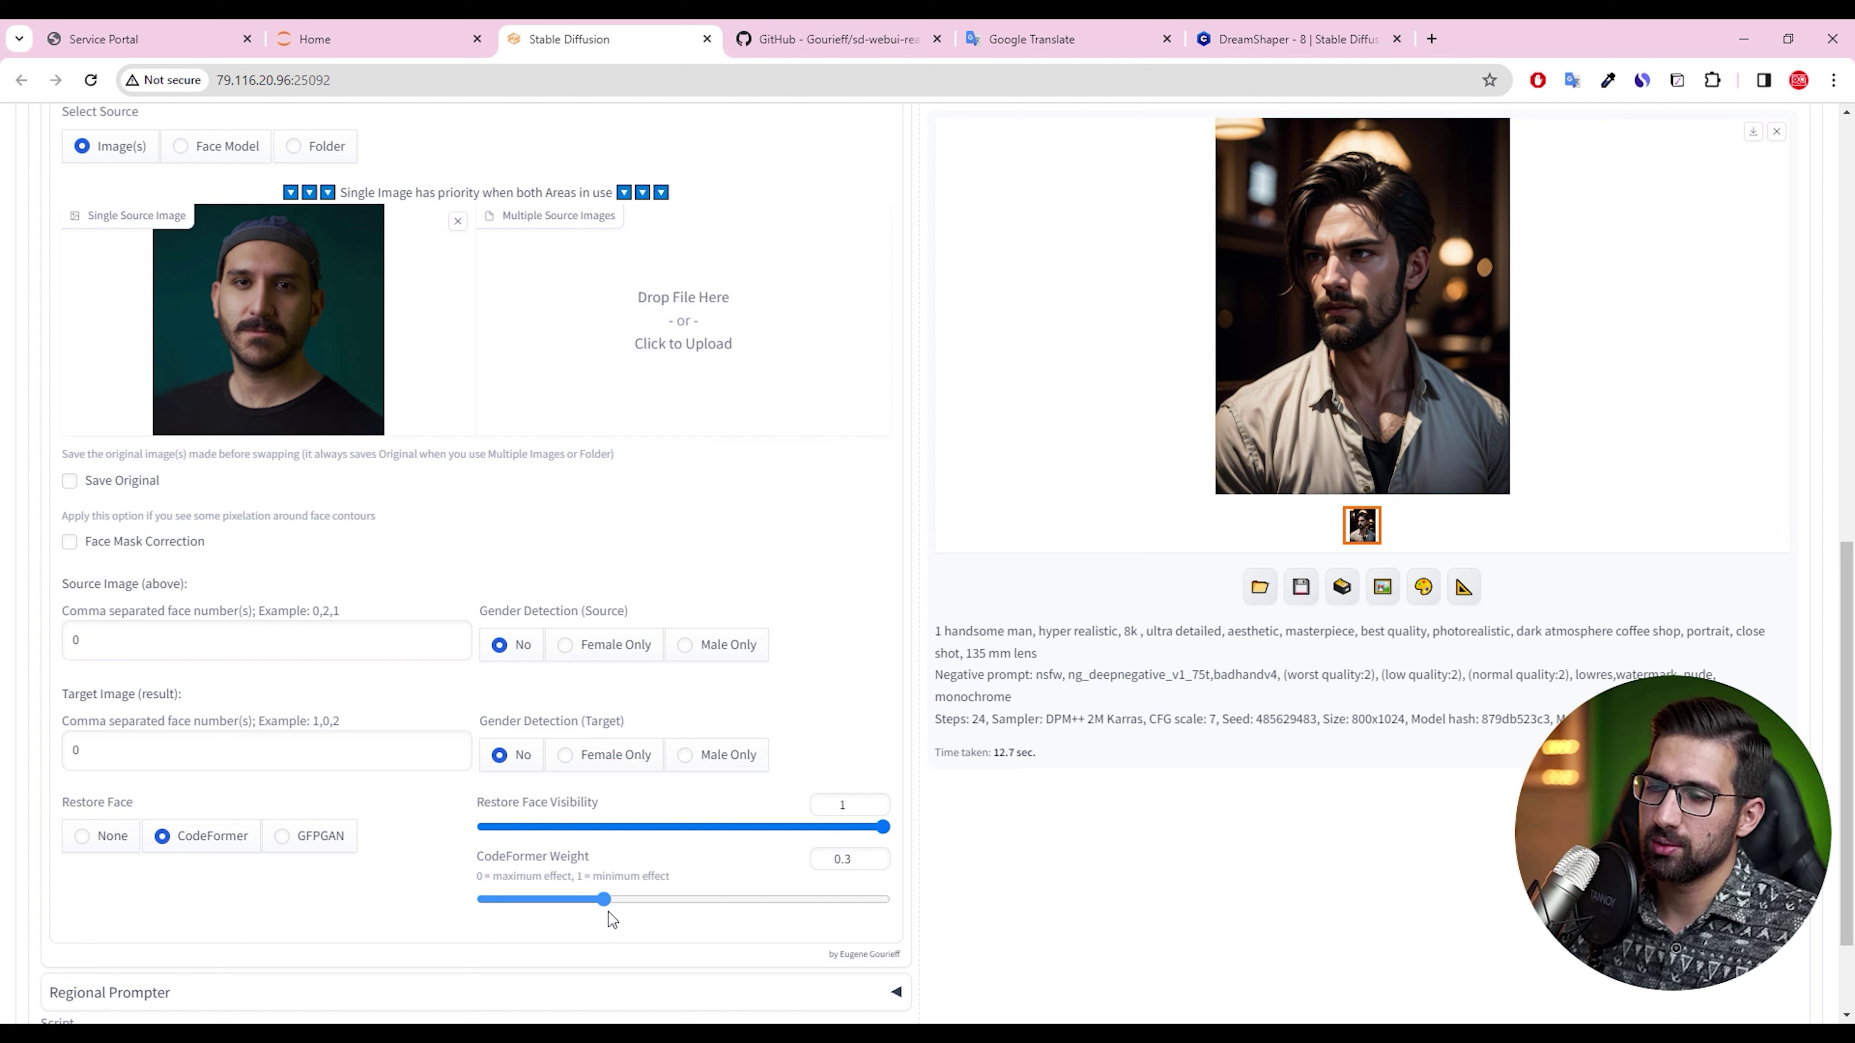
{"action": "left_click", "coordinate": [640, 905]}
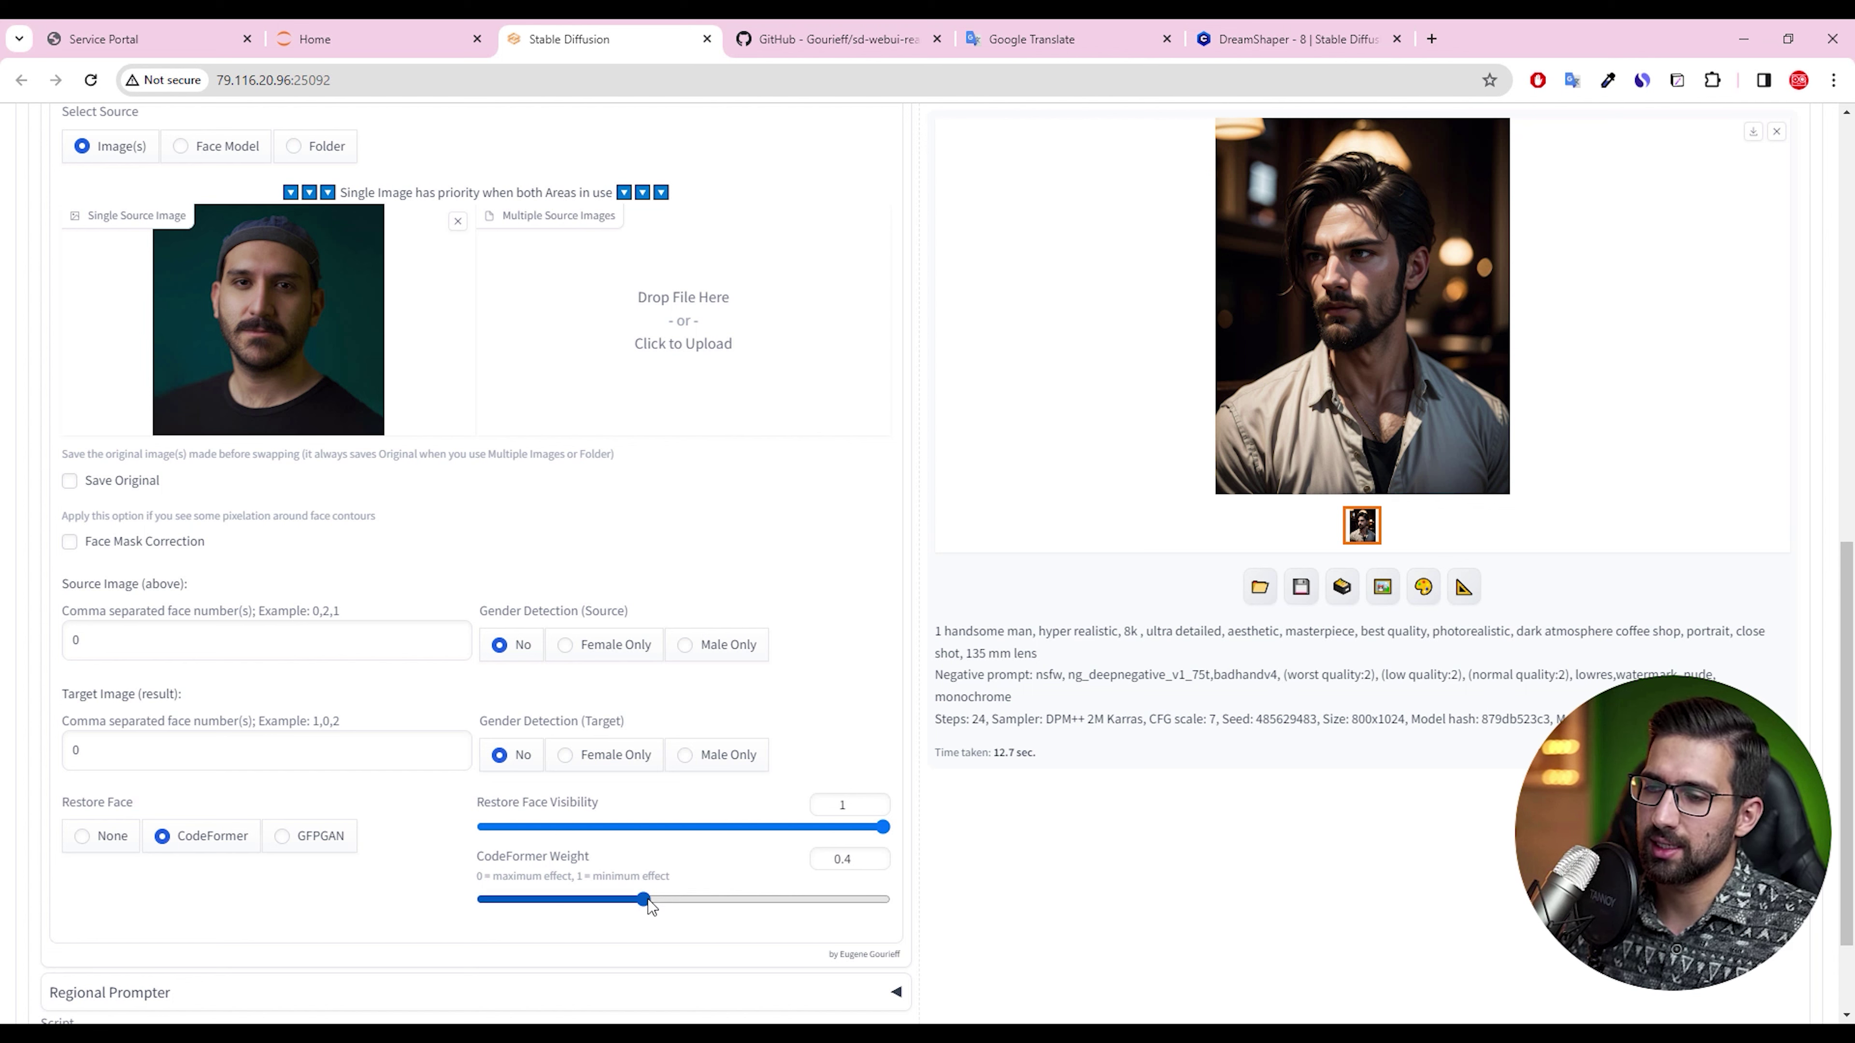
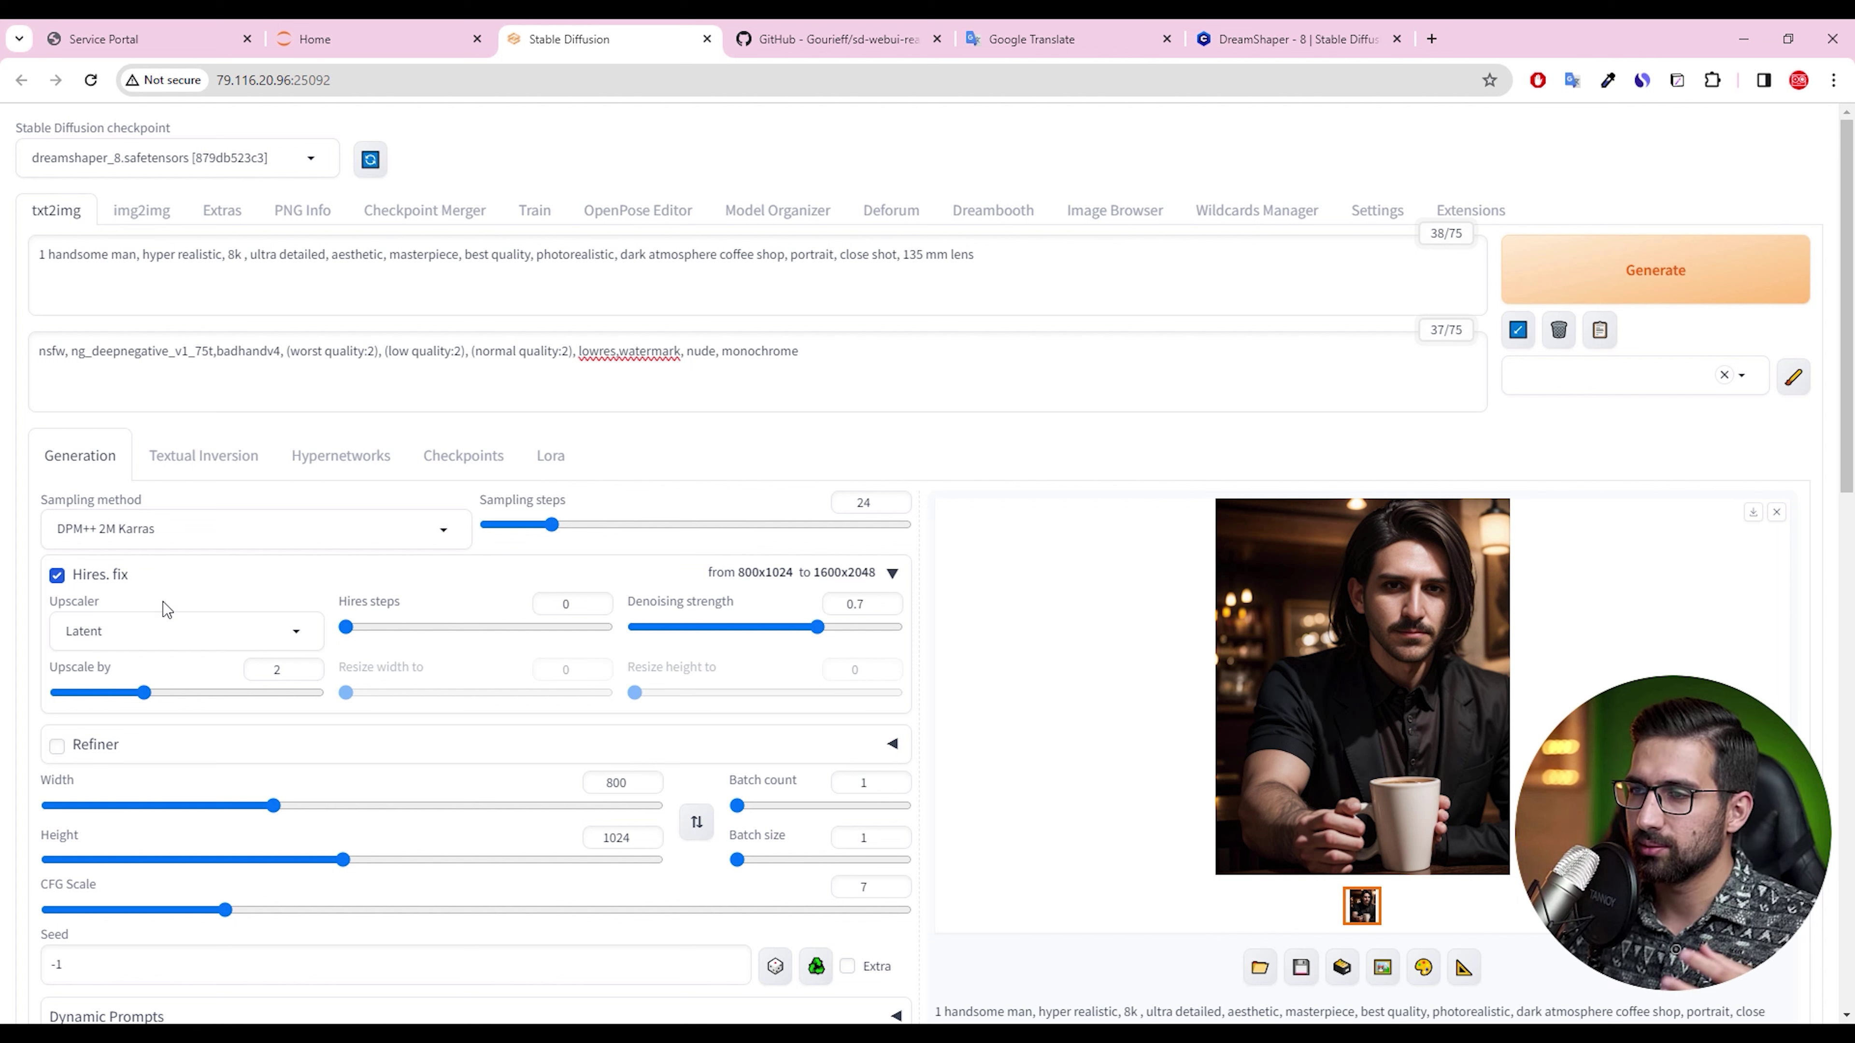
With Hires. fix turned off, append ", bad fingers, deform hand" to the negative prompt and generate the picture
{"action": "left_click", "coordinate": [891, 578]}
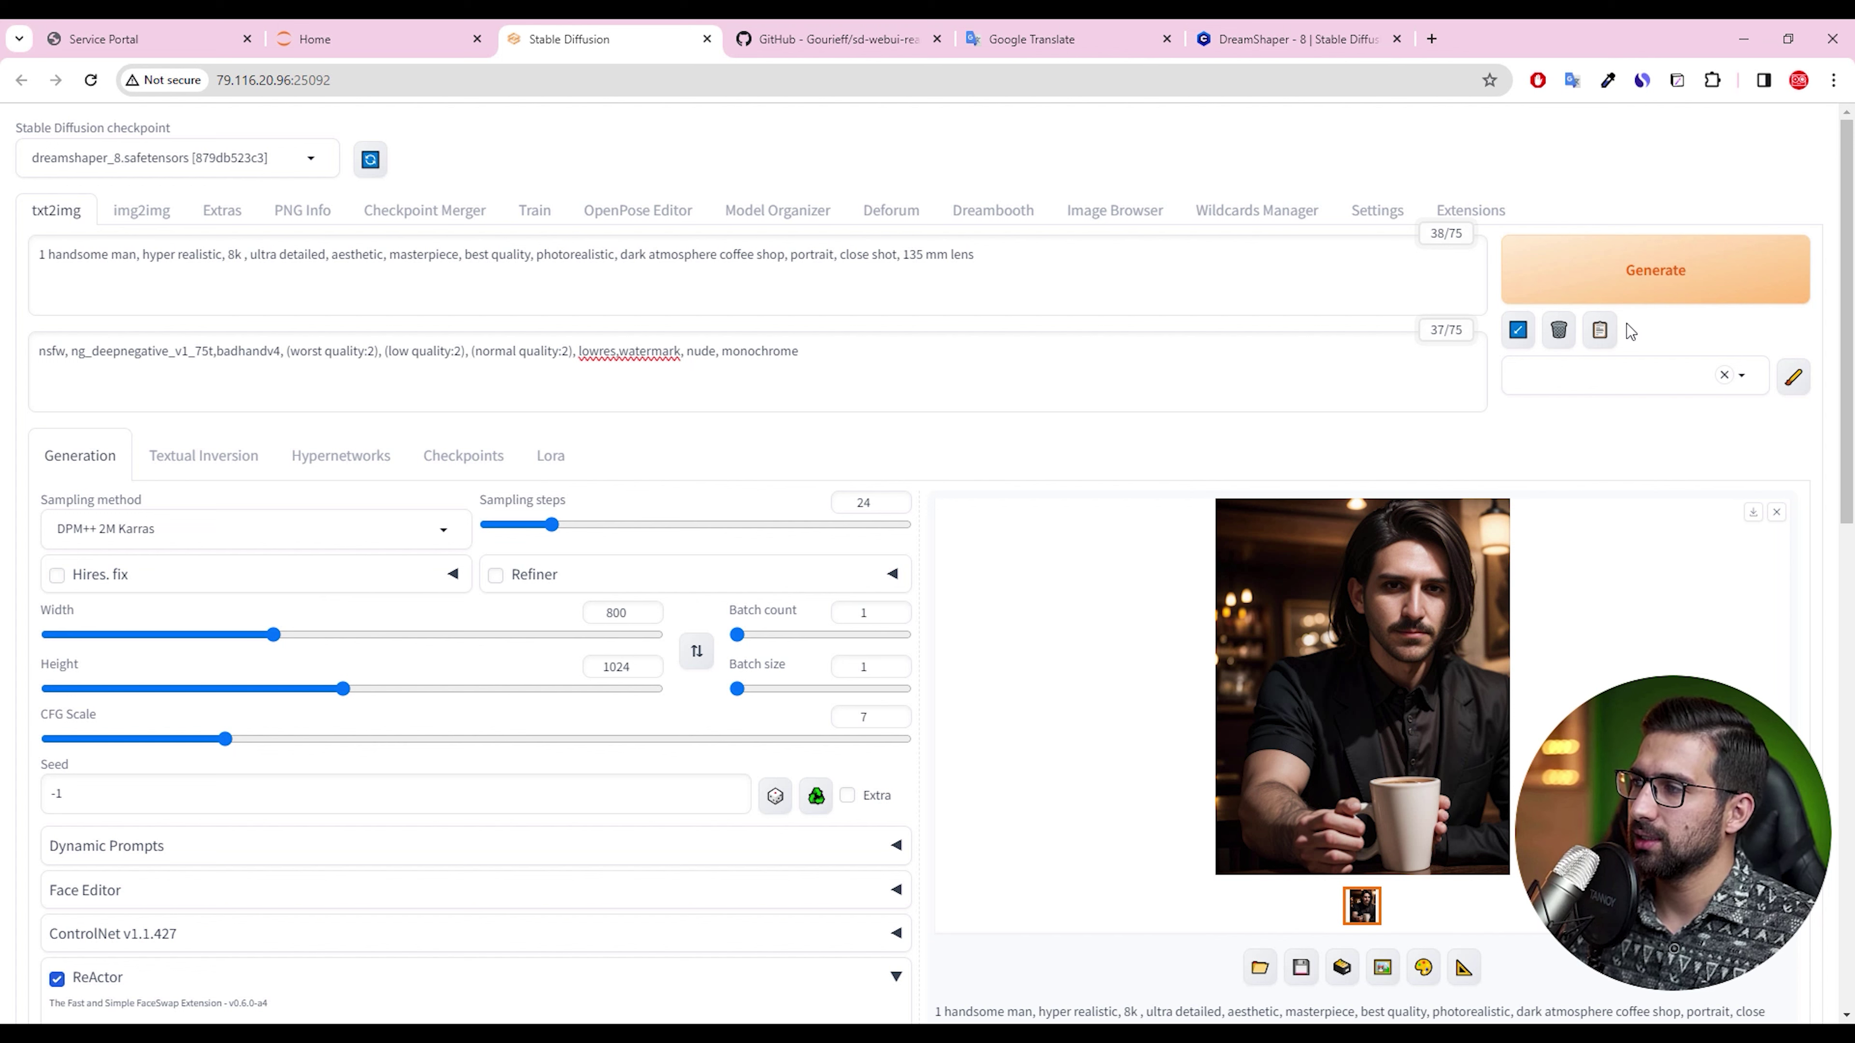
{"action": "left_click", "coordinate": [862, 351]}
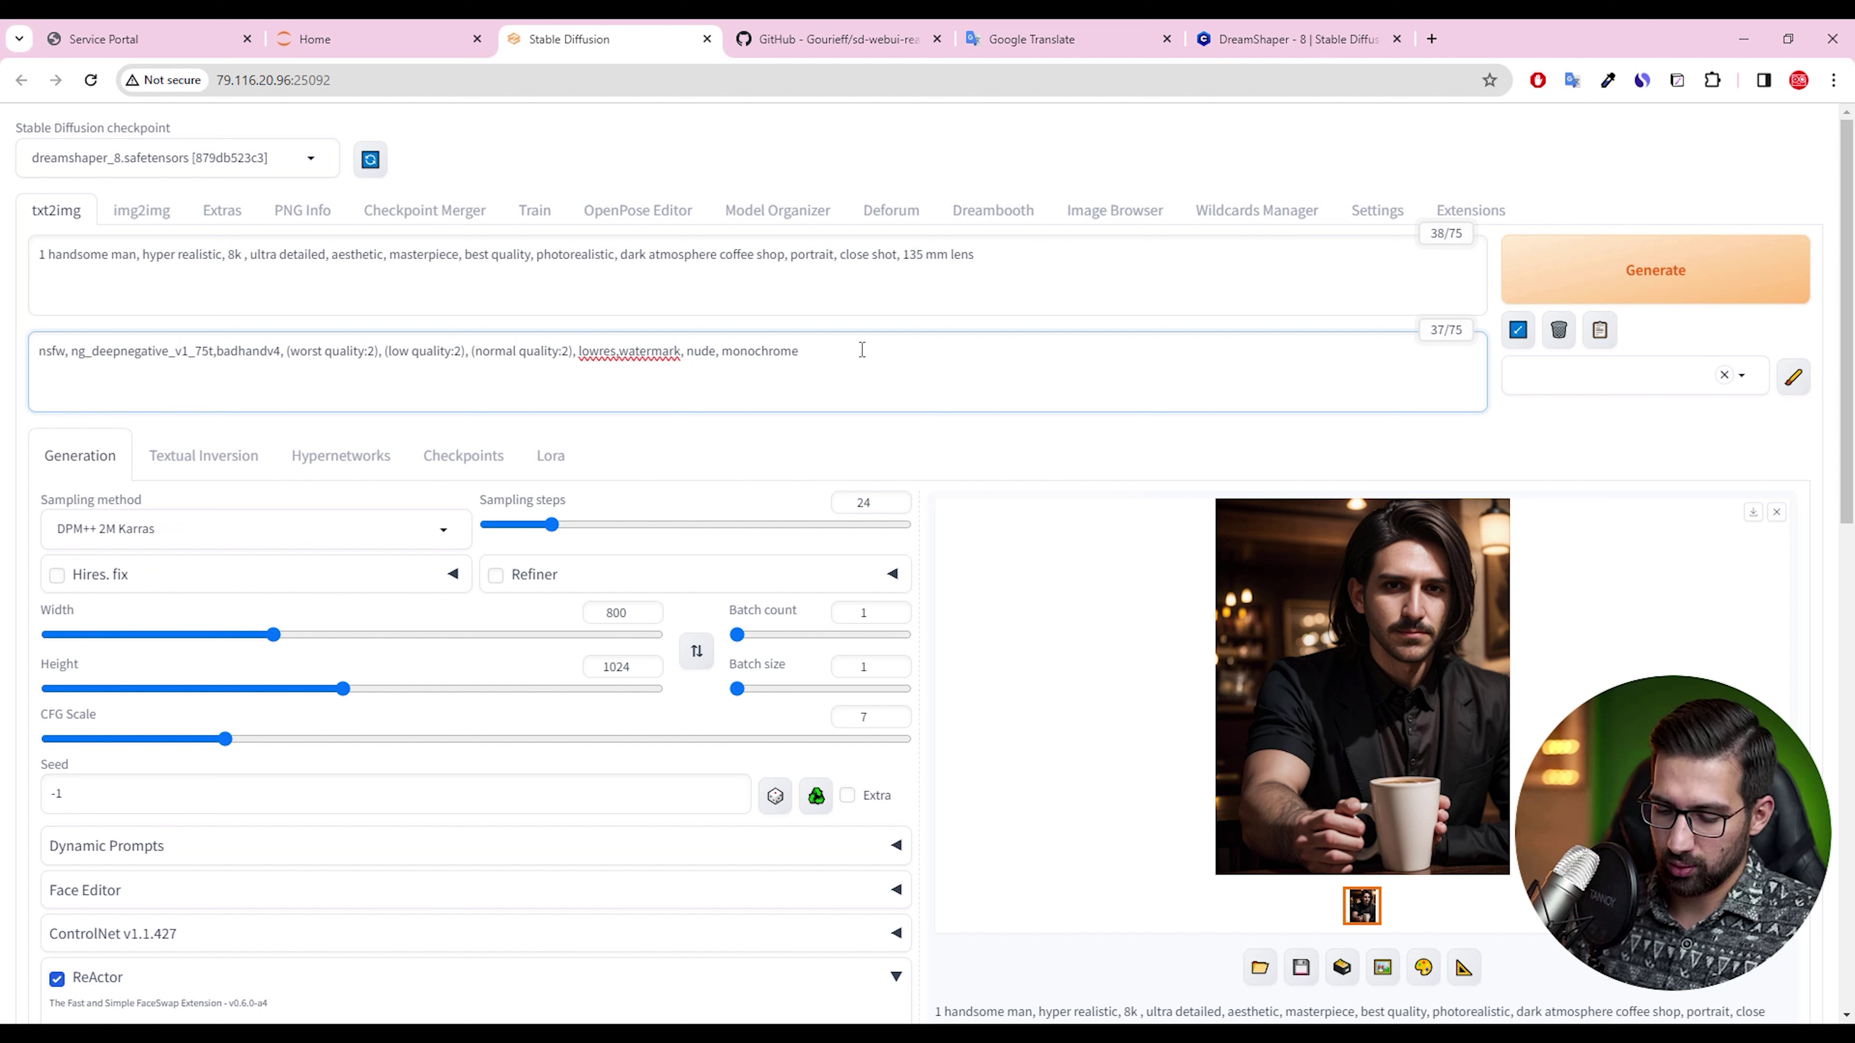
{"action": "type", "text": ", bad fingers"}
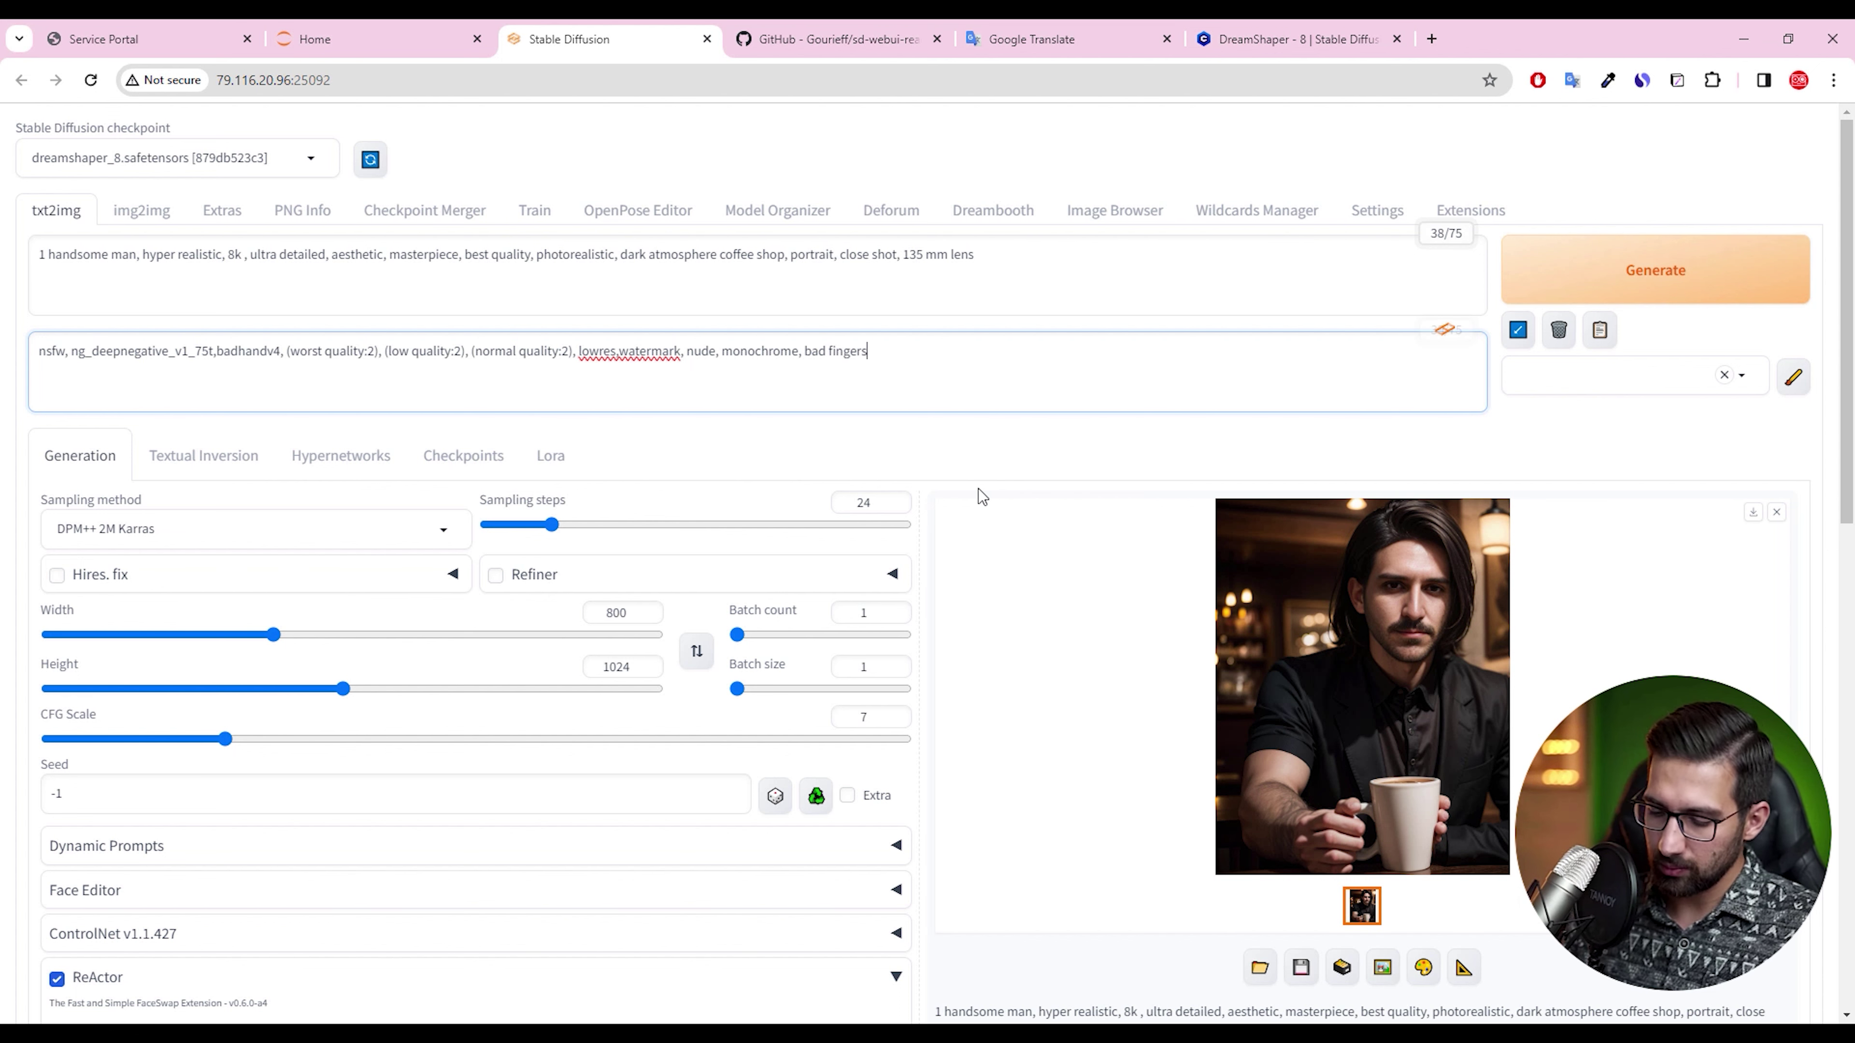
{"action": "type", "text": ", defo"}
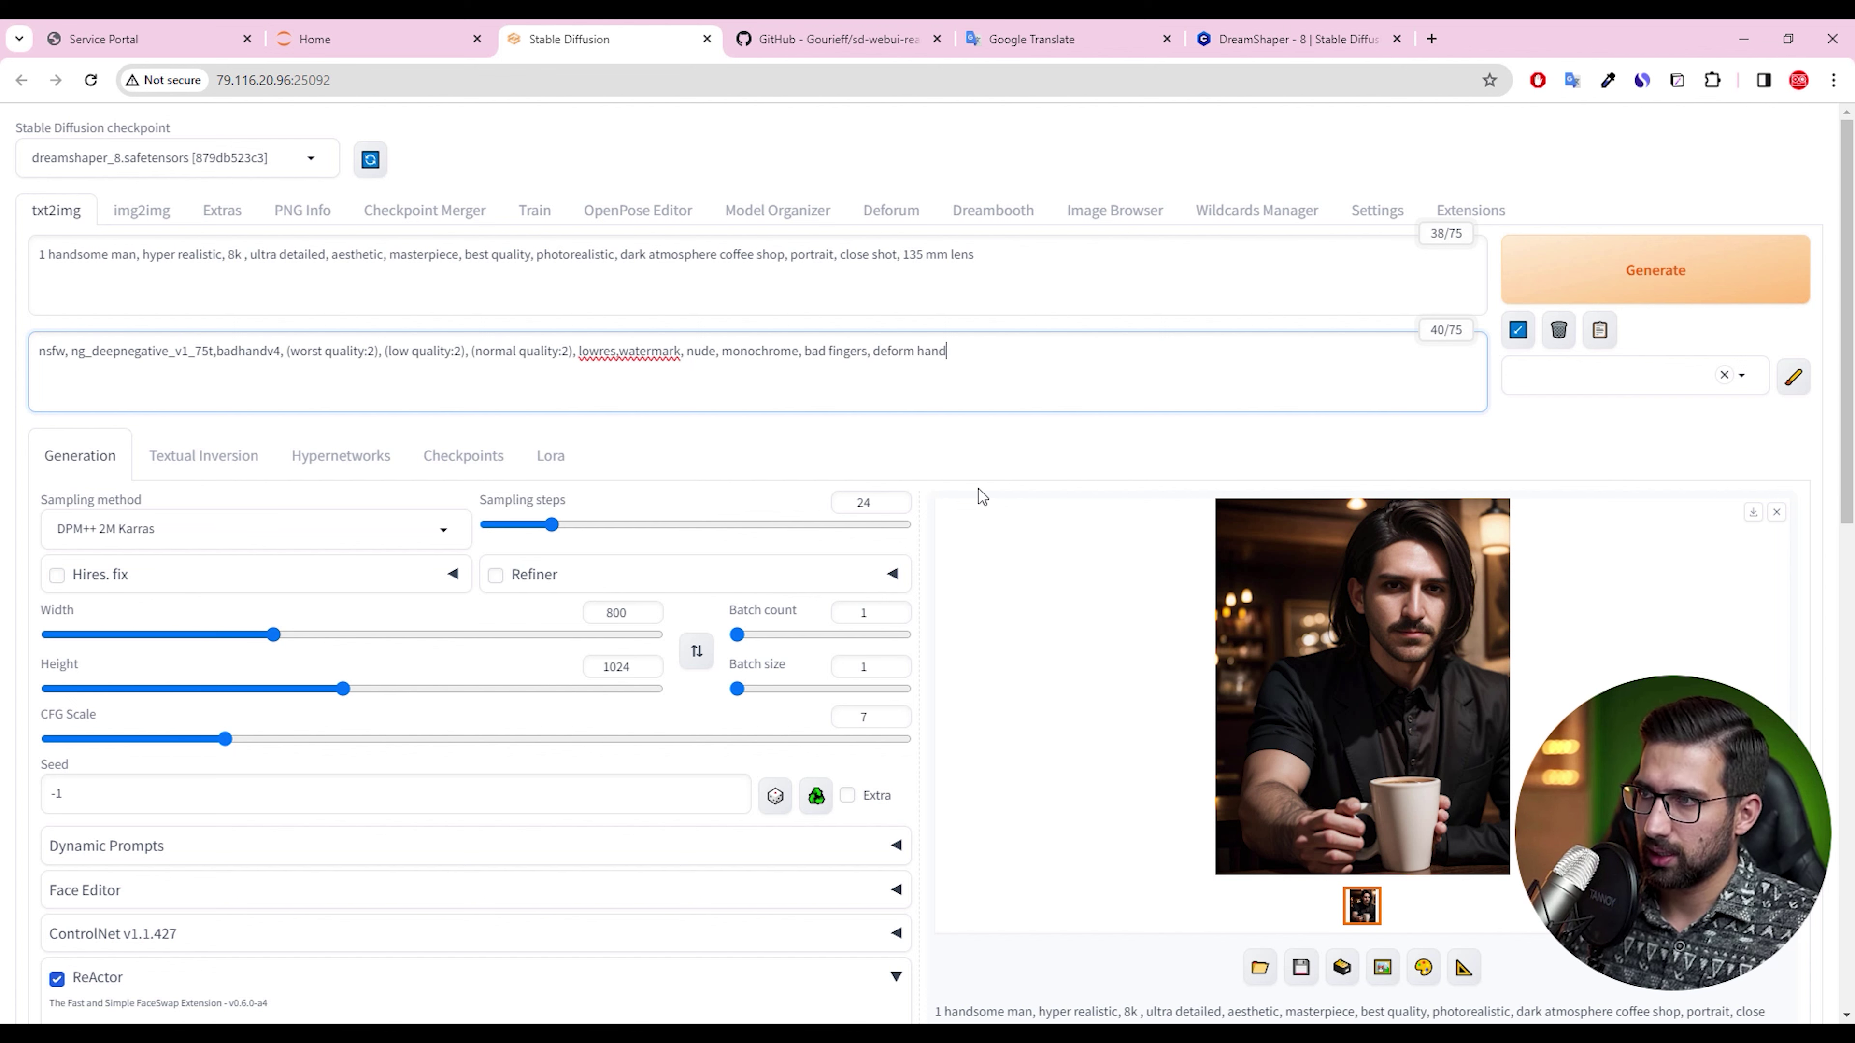
{"action": "type", "text": "rm hand"}
{"action": "key", "text": "ctrl+Return"}
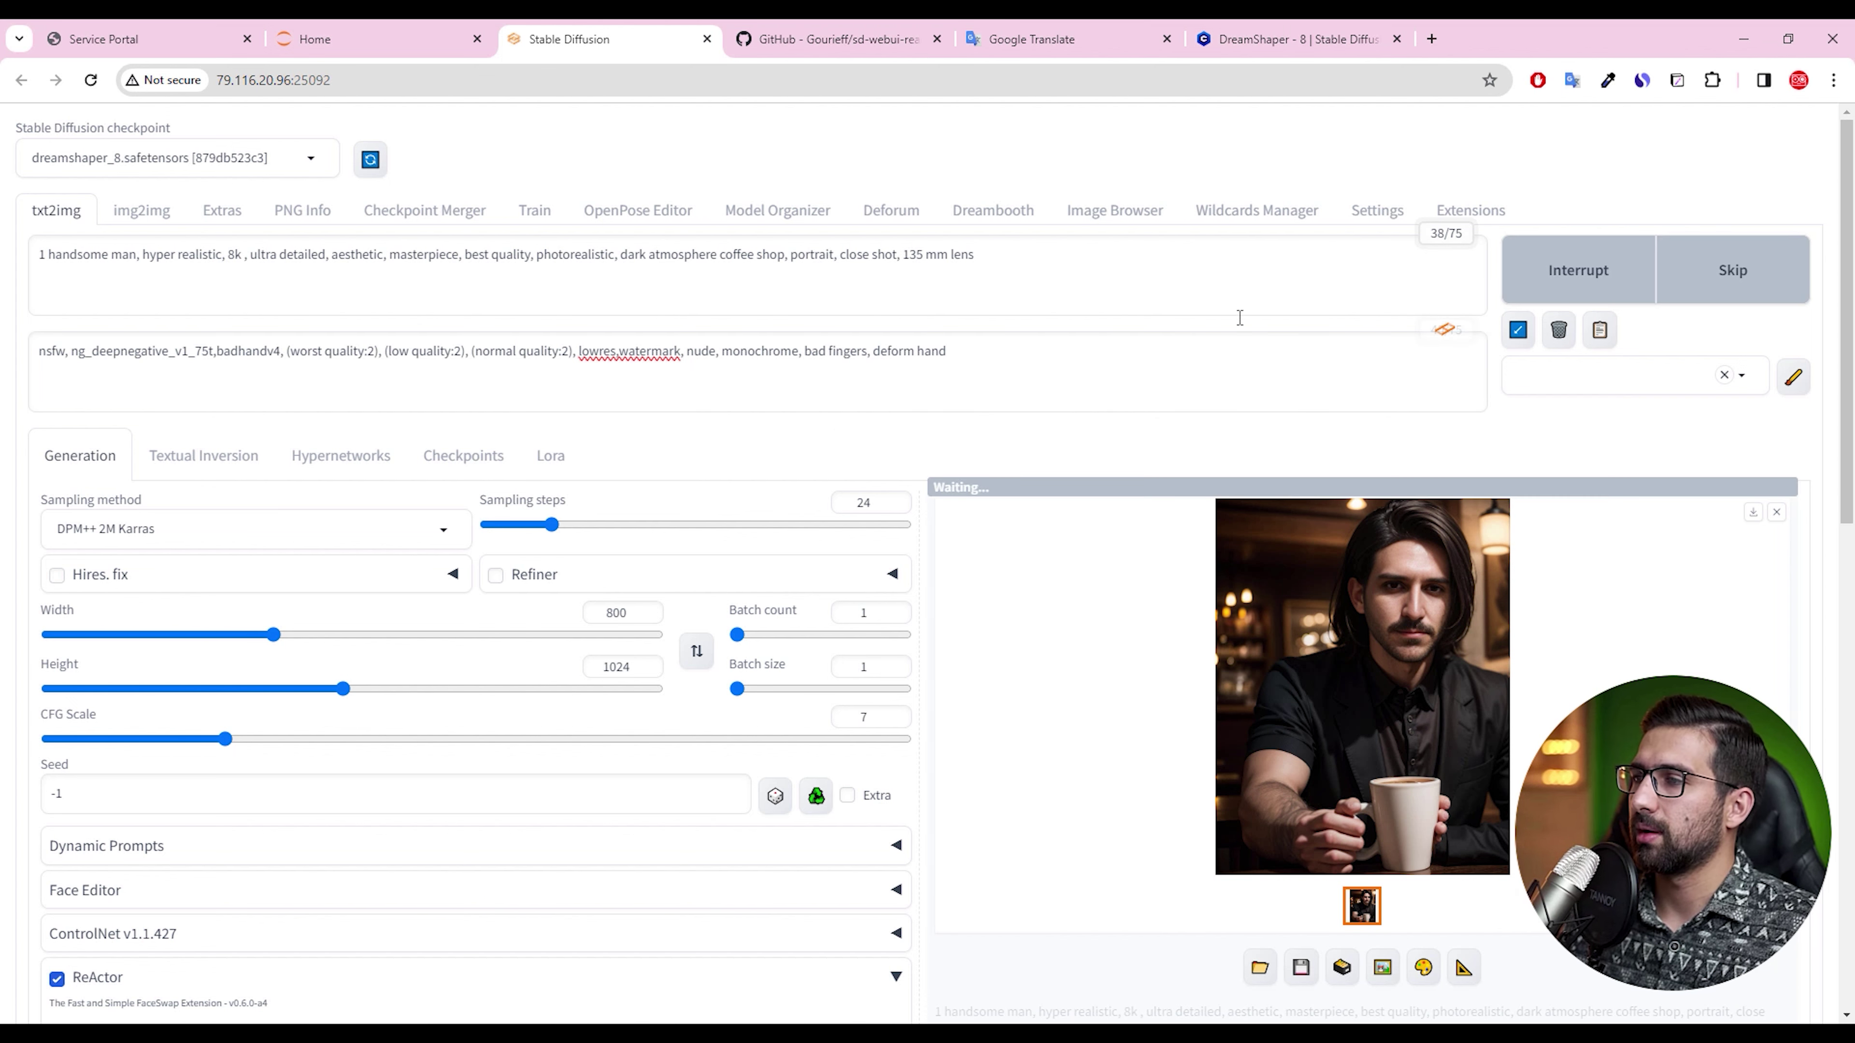
View the newly generated portrait at full size and open the image in a new browser tab
{"action": "scroll", "coordinate": [807, 437], "scroll_direction": "down", "scroll_amount": 5}
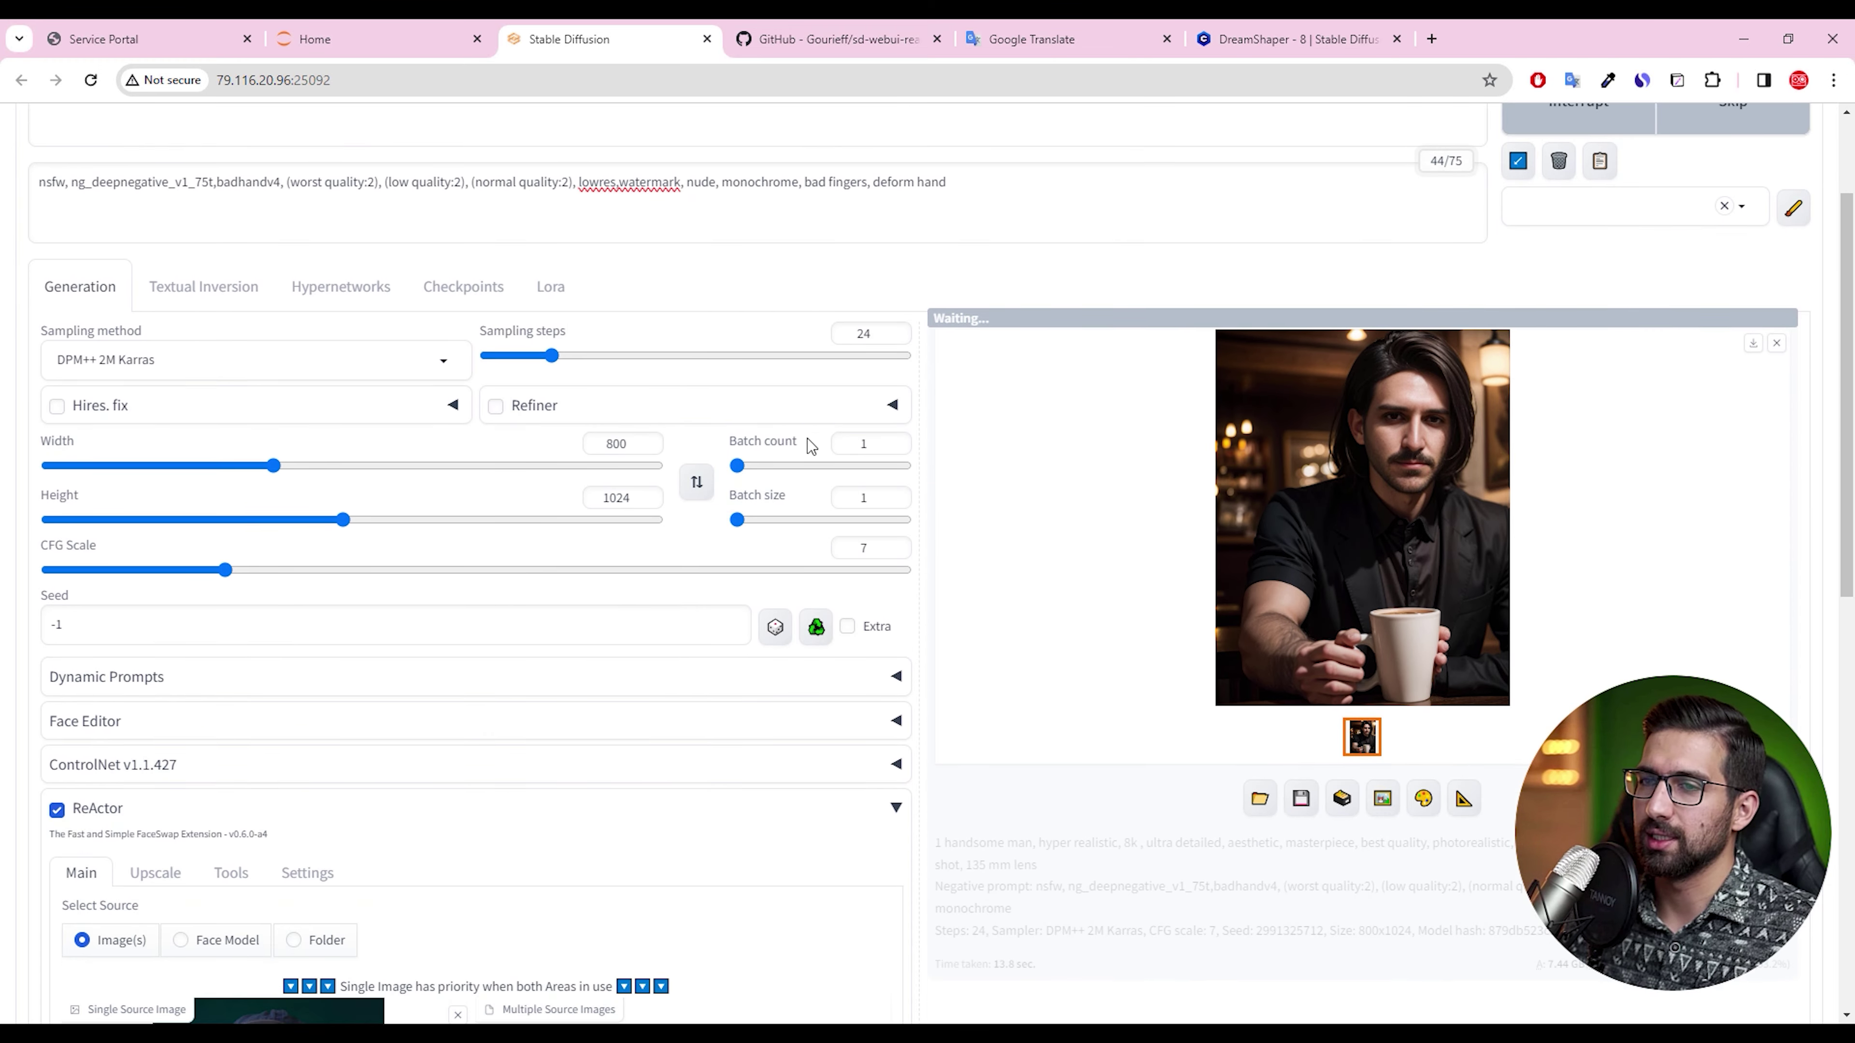
{"action": "scroll", "coordinate": [292, 891], "scroll_direction": "down", "scroll_amount": 3}
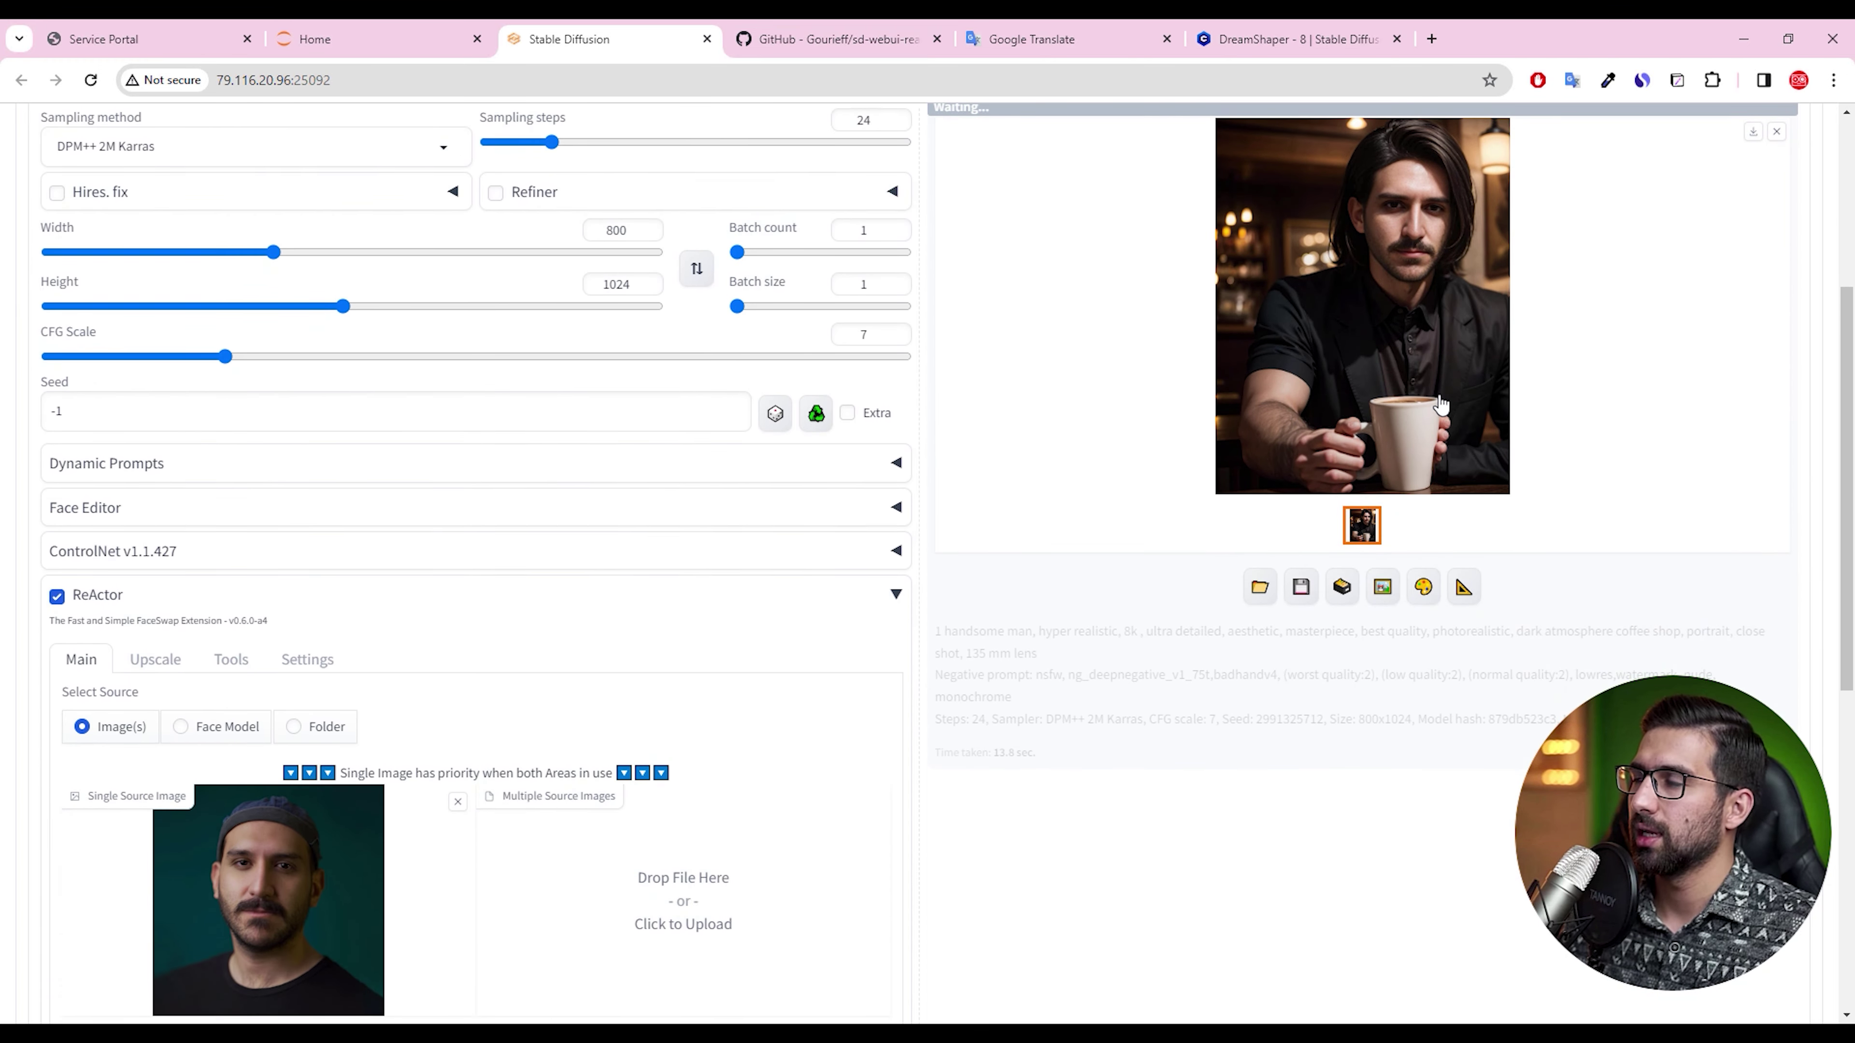
{"action": "scroll", "coordinate": [1063, 302], "scroll_direction": "up", "scroll_amount": 8}
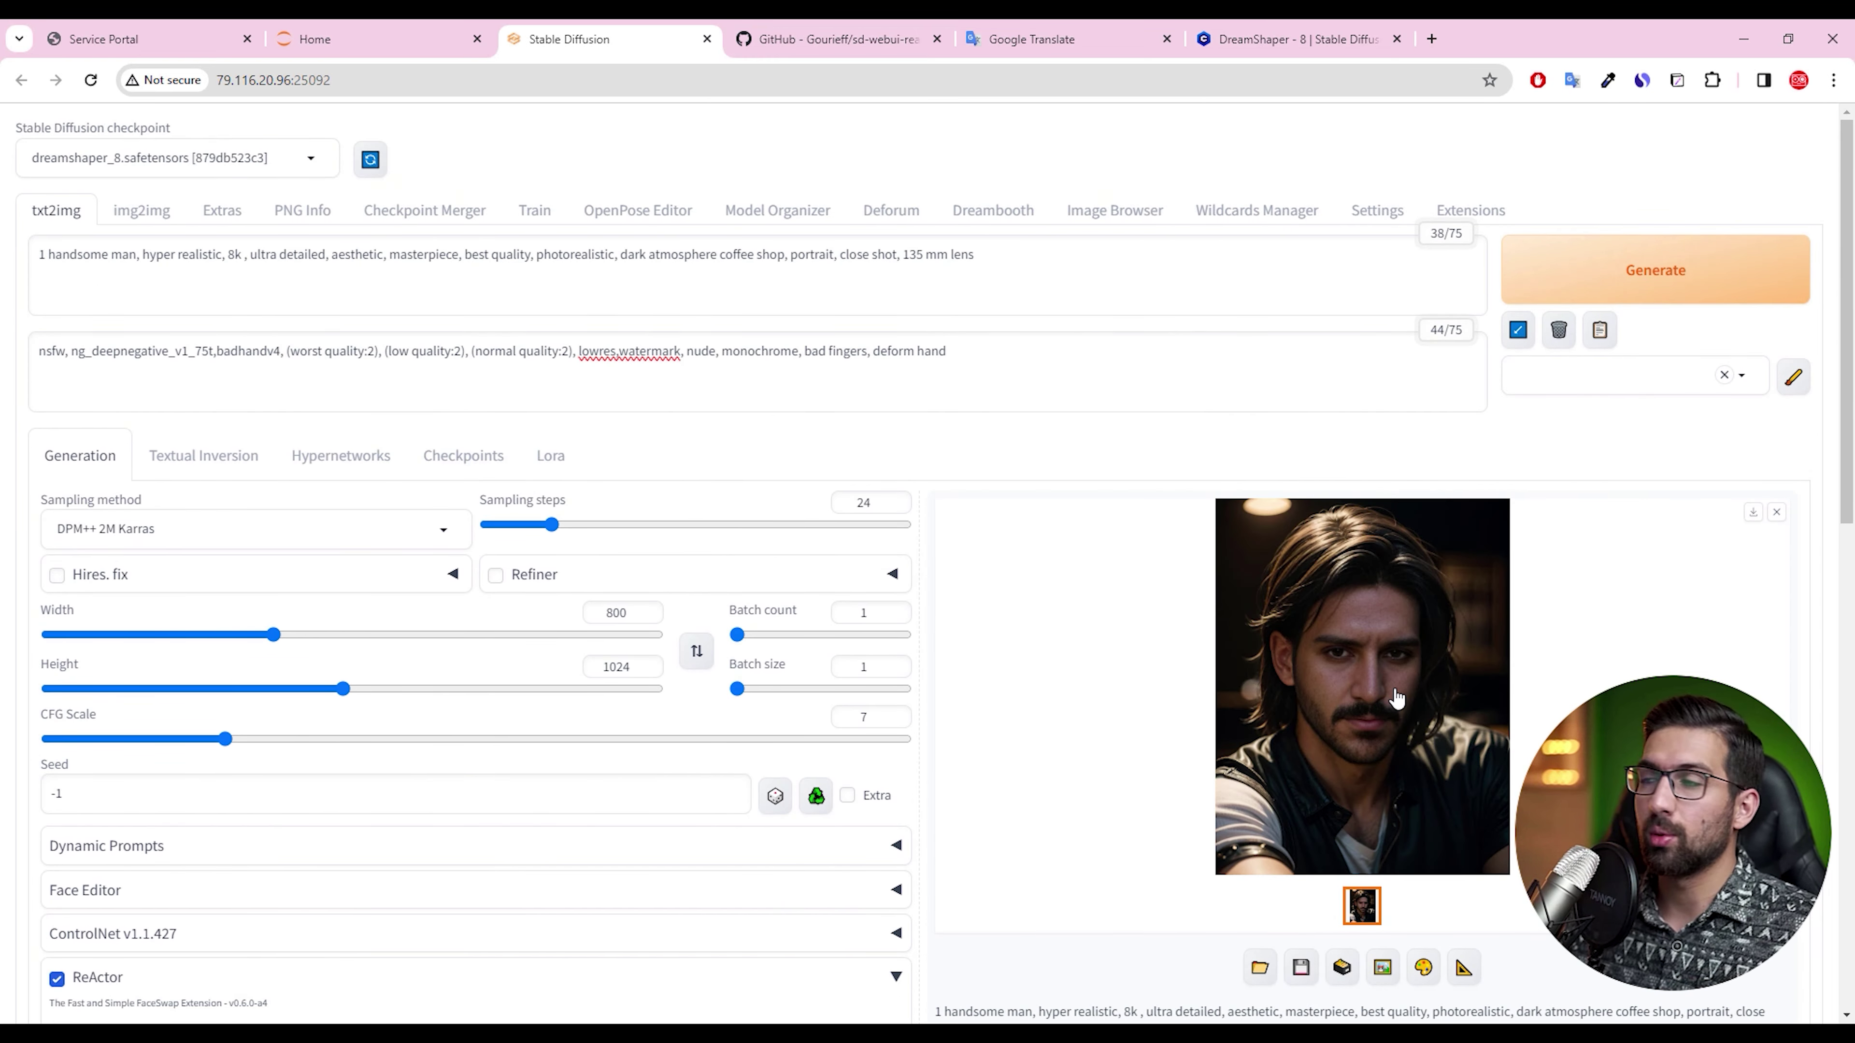
{"action": "left_click", "coordinate": [1396, 698]}
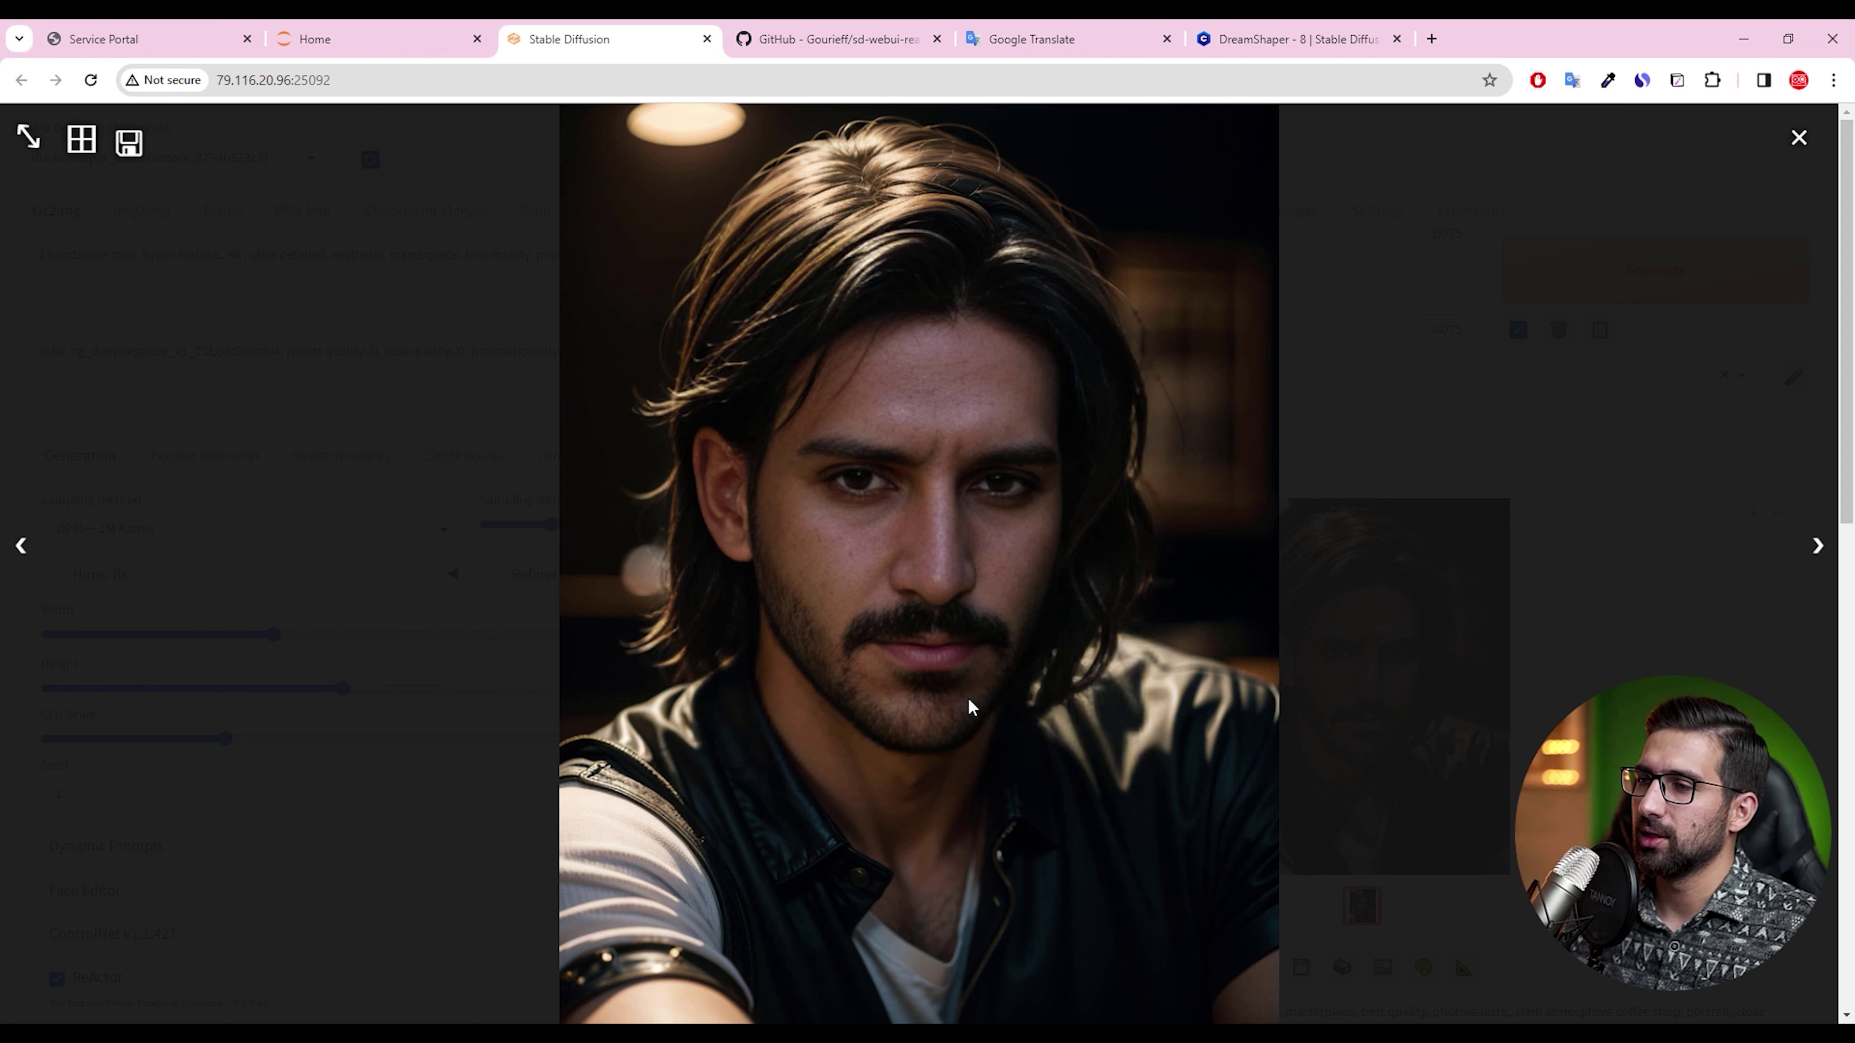
{"action": "right_click", "coordinate": [900, 489]}
{"action": "left_click", "coordinate": [972, 509]}
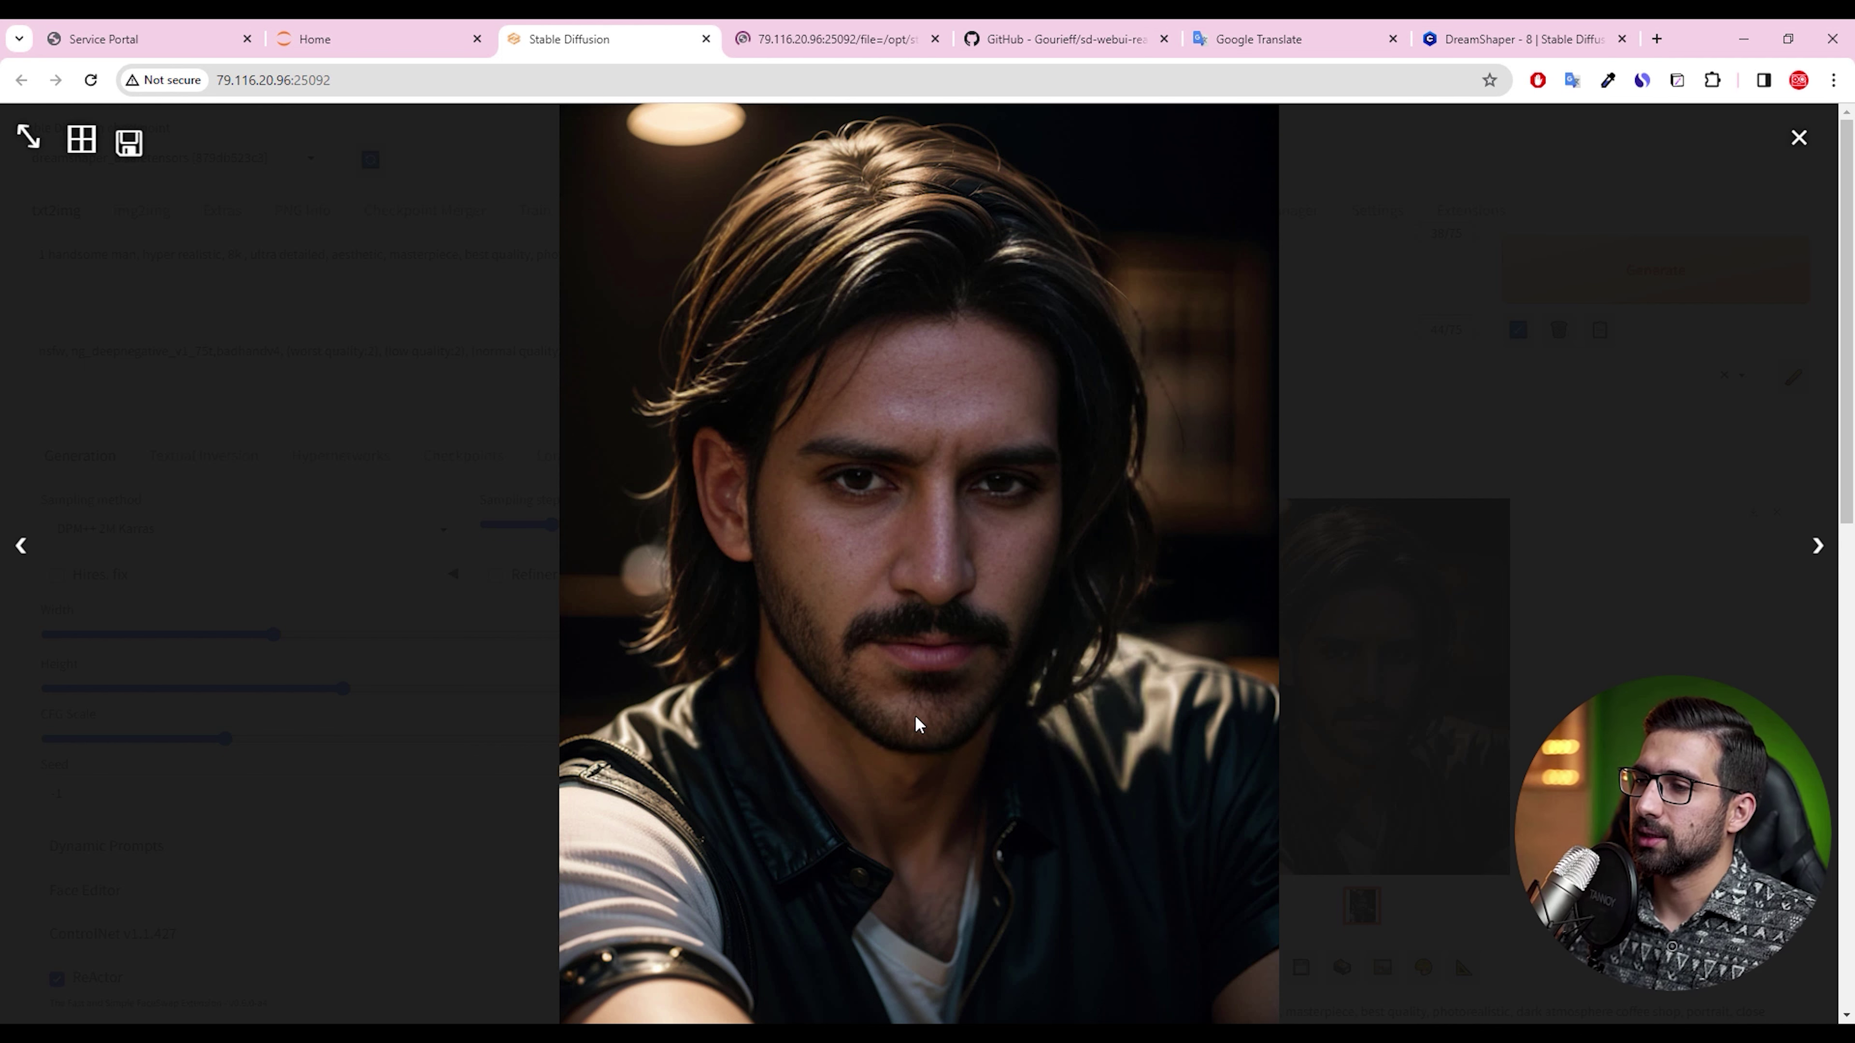
{"action": "left_click", "coordinate": [1387, 650]}
{"action": "scroll", "coordinate": [514, 687], "scroll_direction": "down", "scroll_amount": 6}
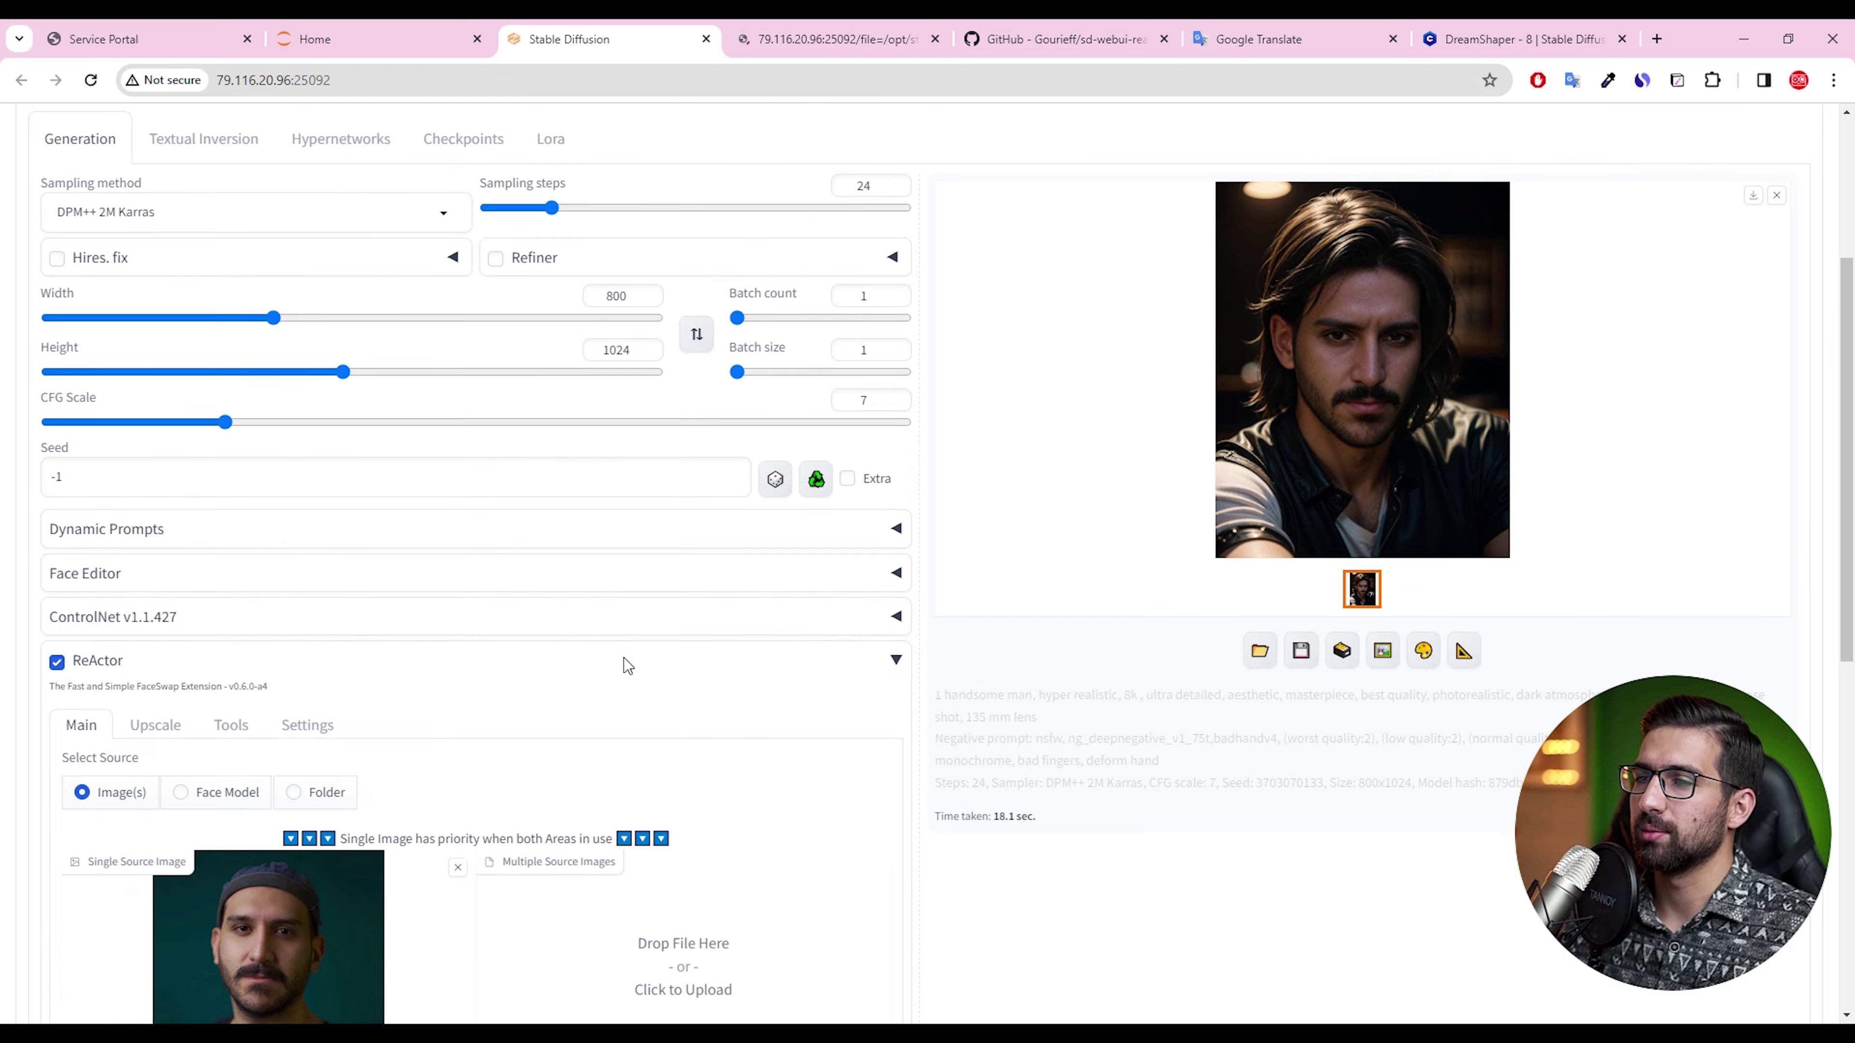
{"action": "scroll", "coordinate": [625, 665], "scroll_direction": "up", "scroll_amount": 4}
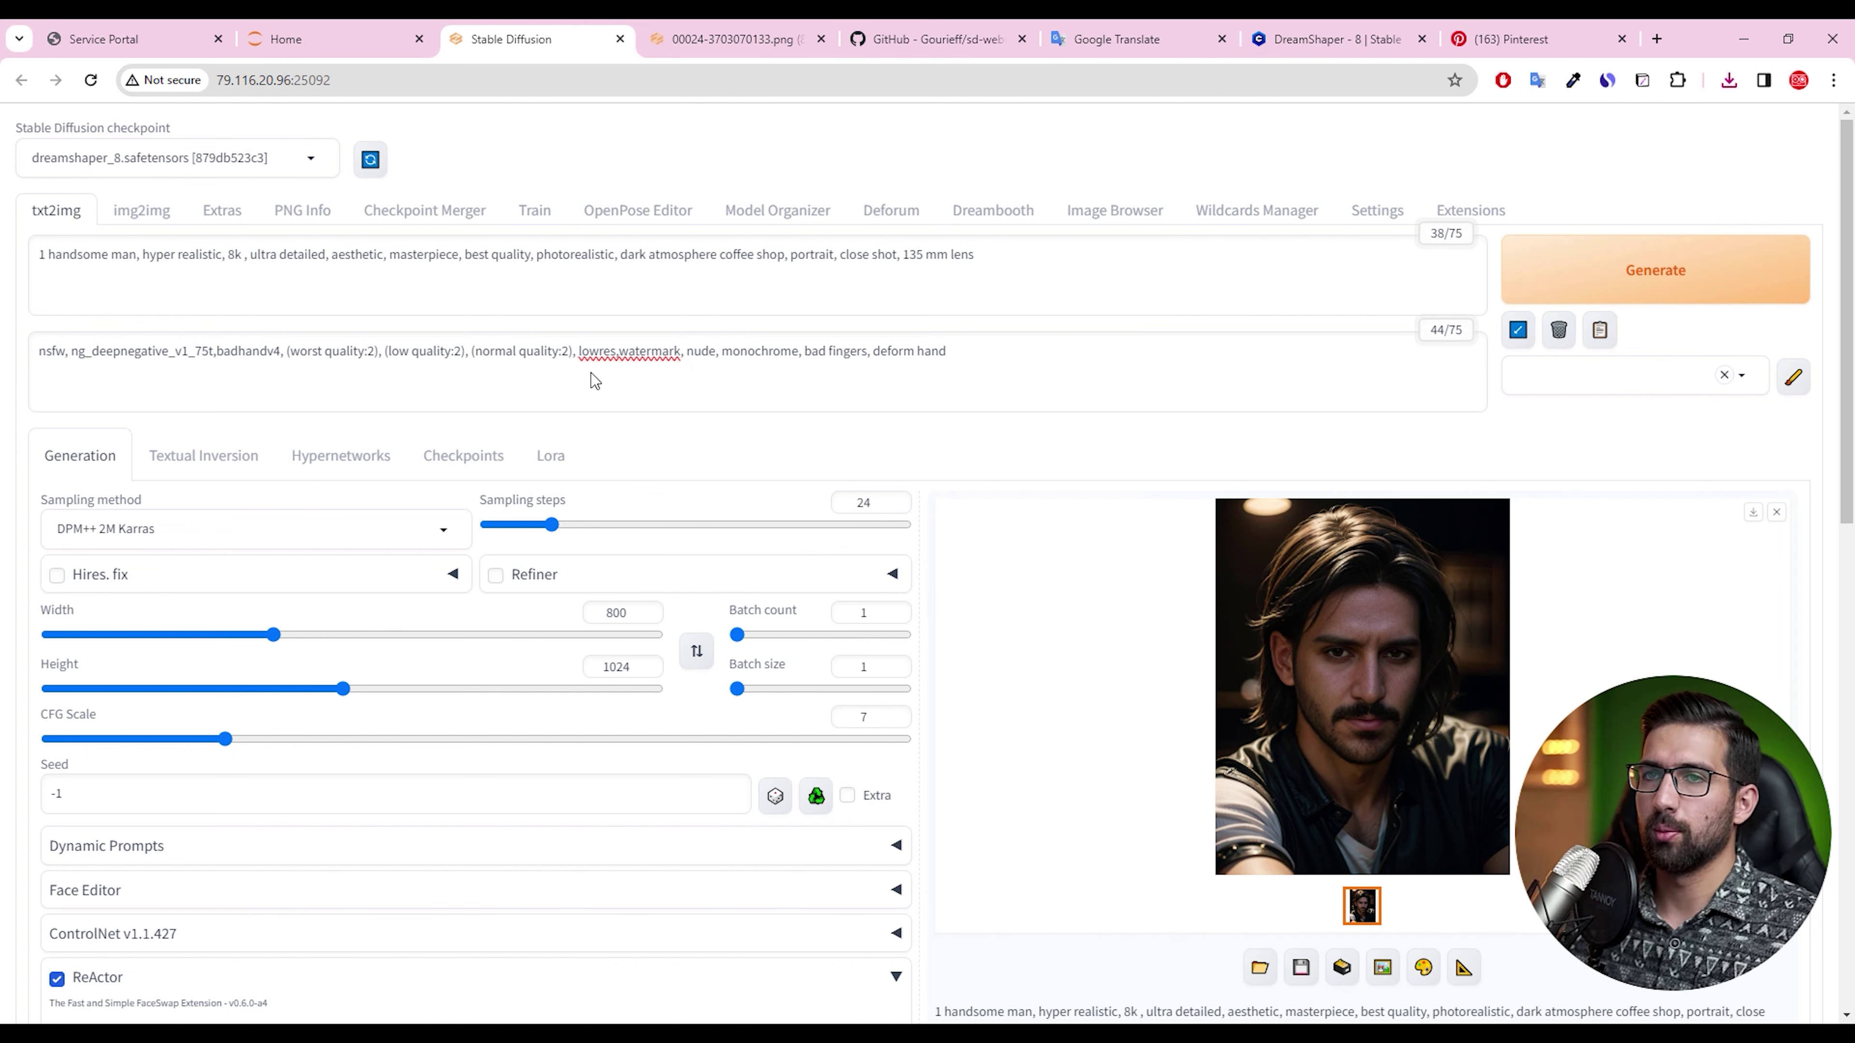
Load the photo of the man seated by the brick wall from the Ai-09 folder into ControlNet Unit 0
{"action": "scroll", "coordinate": [646, 275], "scroll_direction": "down", "scroll_amount": 10}
{"action": "scroll", "coordinate": [304, 638], "scroll_direction": "up", "scroll_amount": 1}
{"action": "scroll", "coordinate": [305, 638], "scroll_direction": "down", "scroll_amount": 5}
{"action": "scroll", "coordinate": [290, 712], "scroll_direction": "up", "scroll_amount": 15}
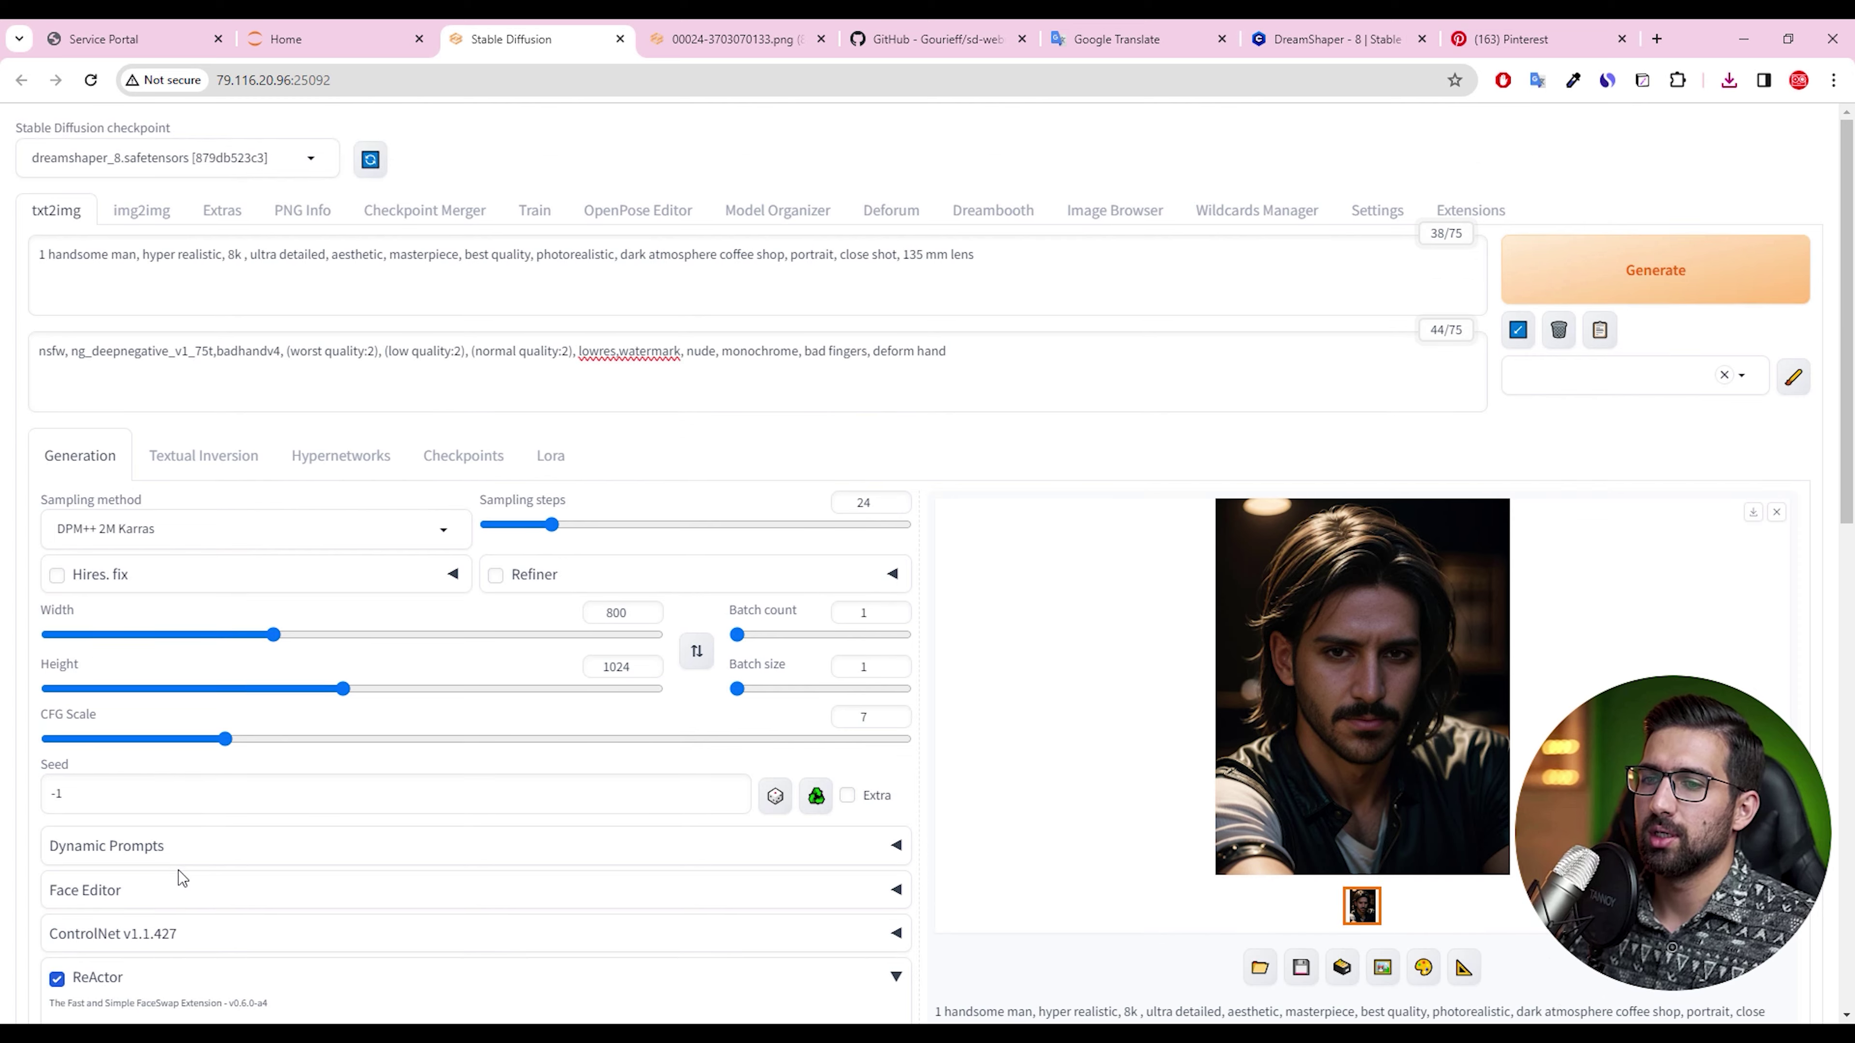
{"action": "left_click", "coordinate": [181, 935]}
{"action": "scroll", "coordinate": [345, 774], "scroll_direction": "down", "scroll_amount": 10}
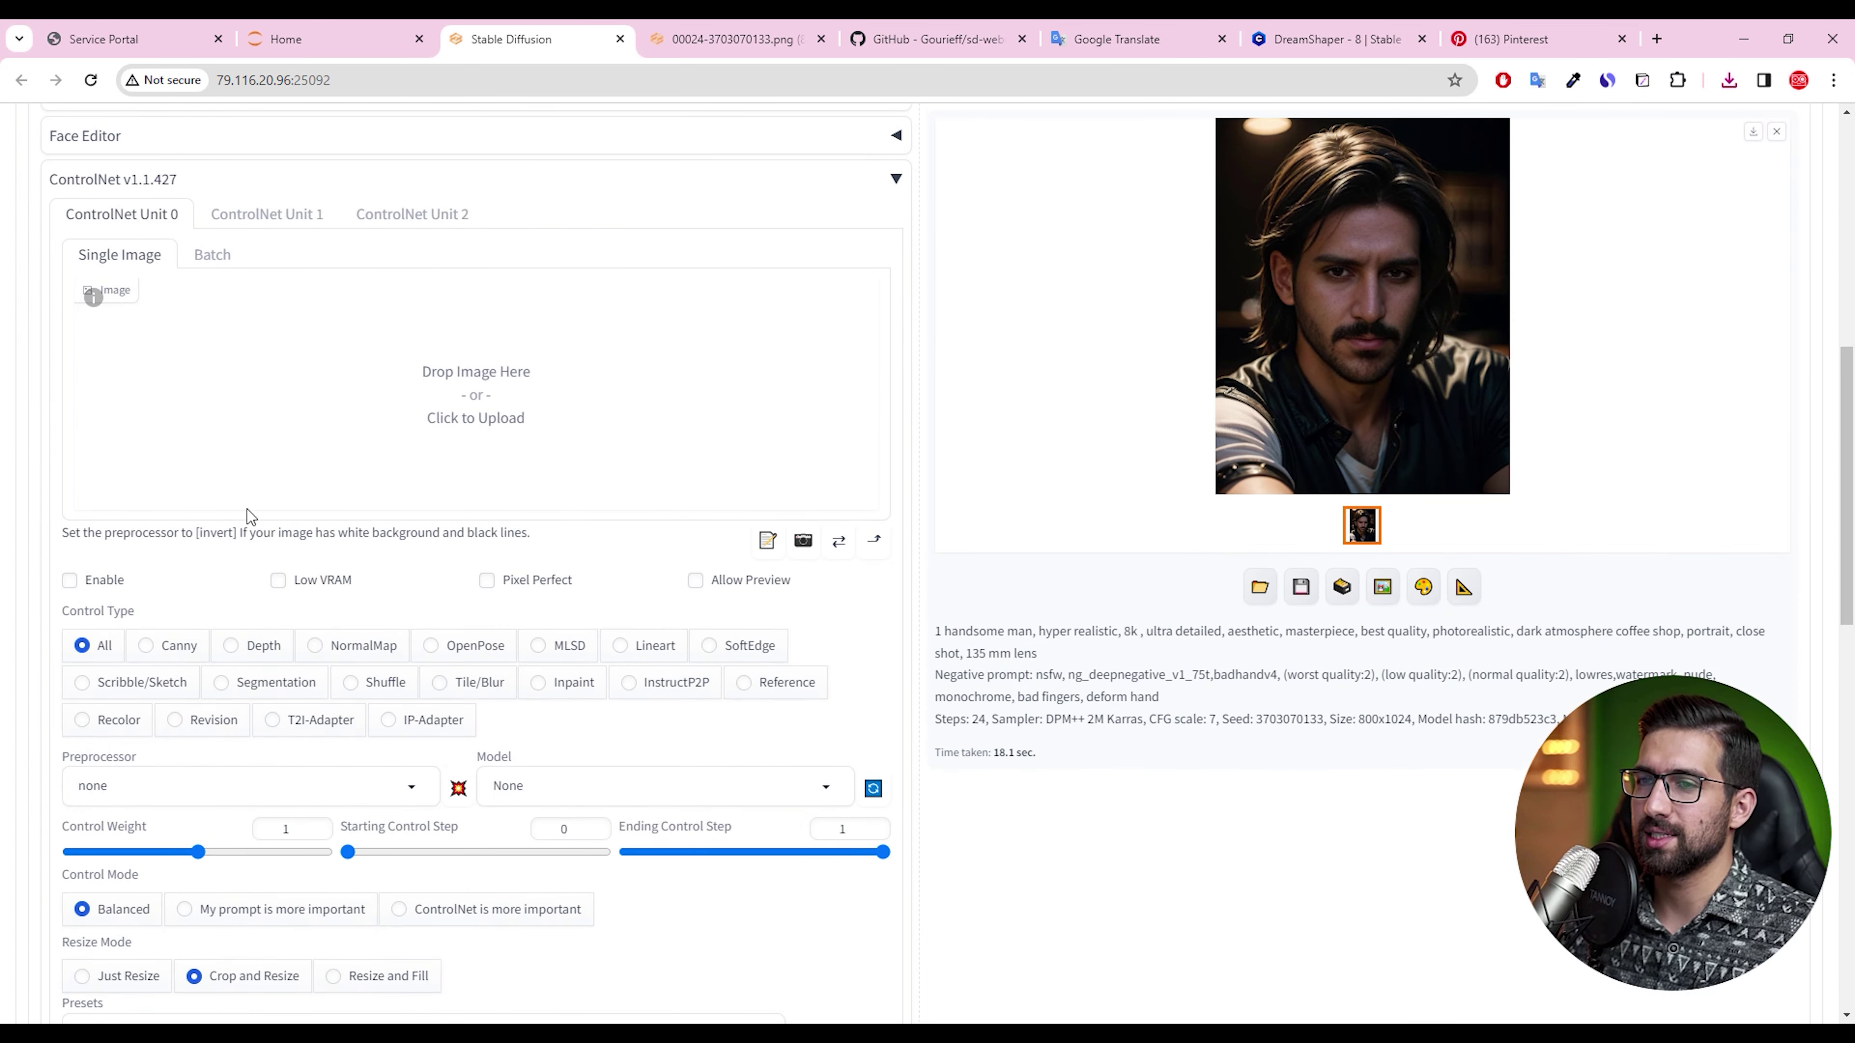
{"action": "left_click", "coordinate": [407, 389]}
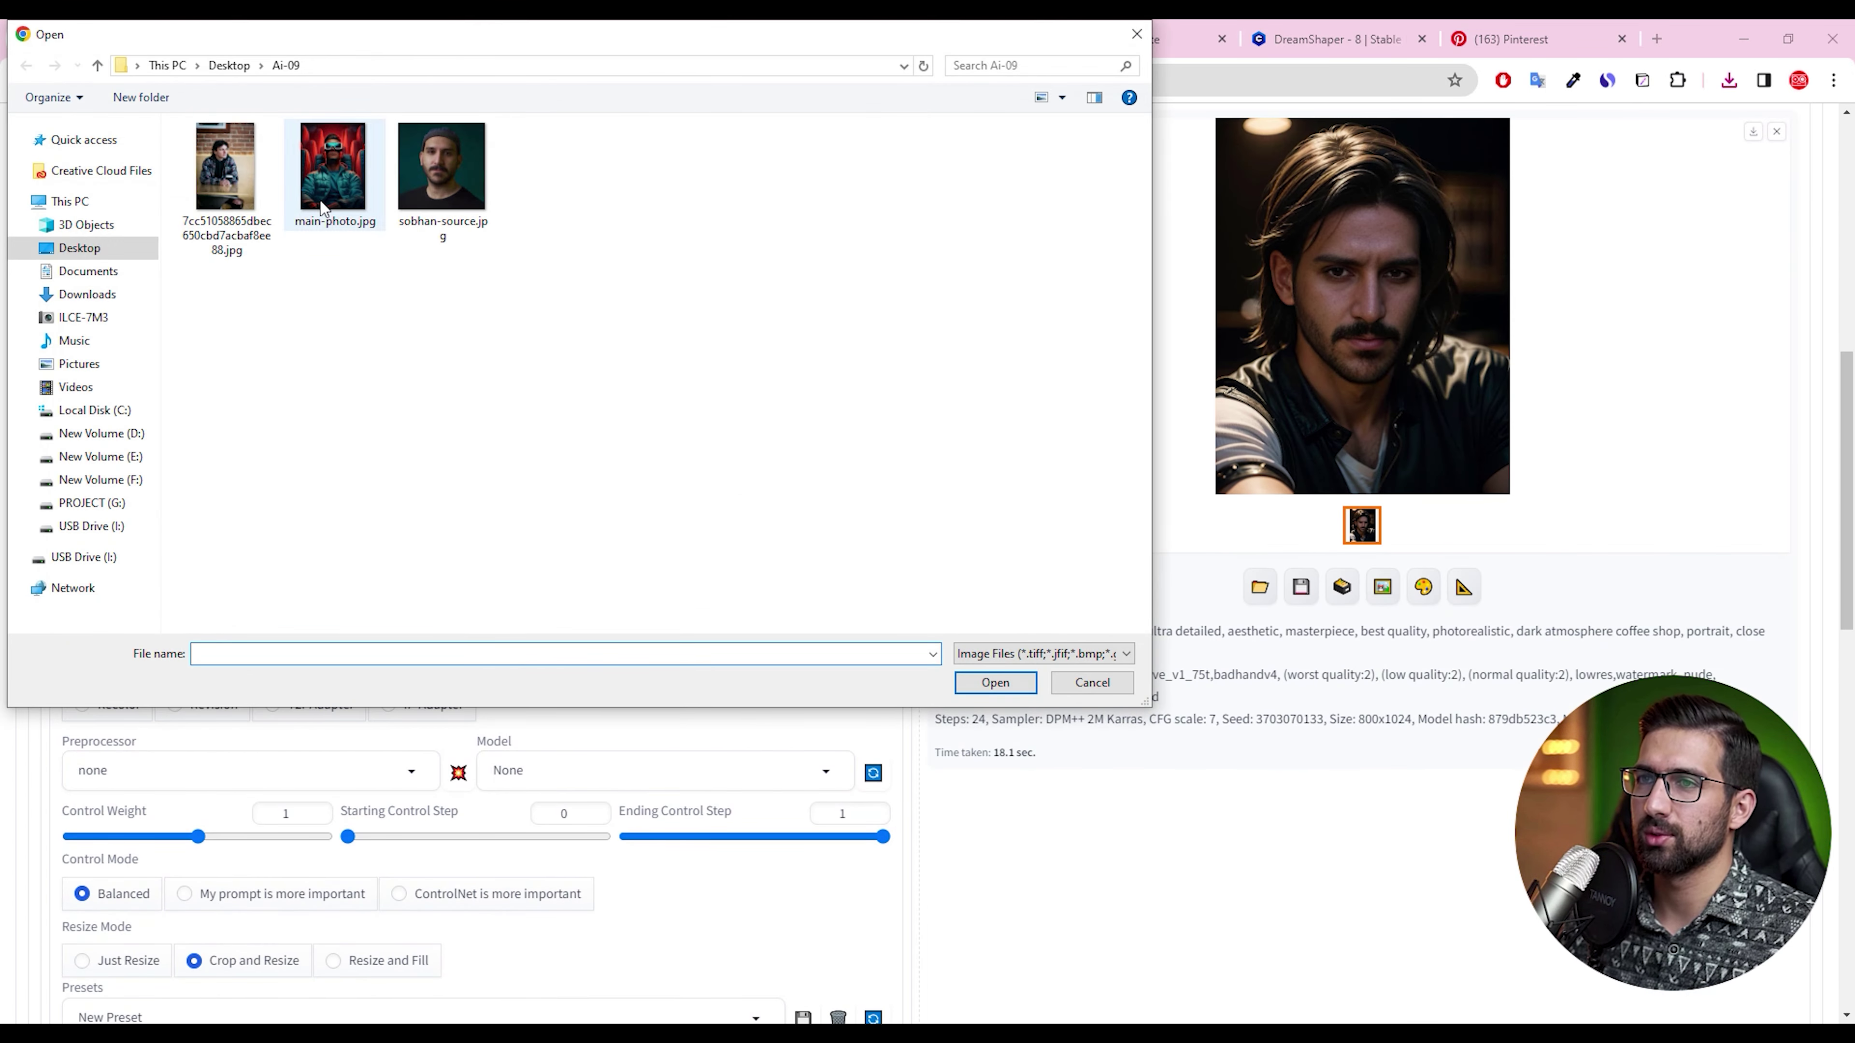
{"action": "double_click", "coordinate": [226, 192]}
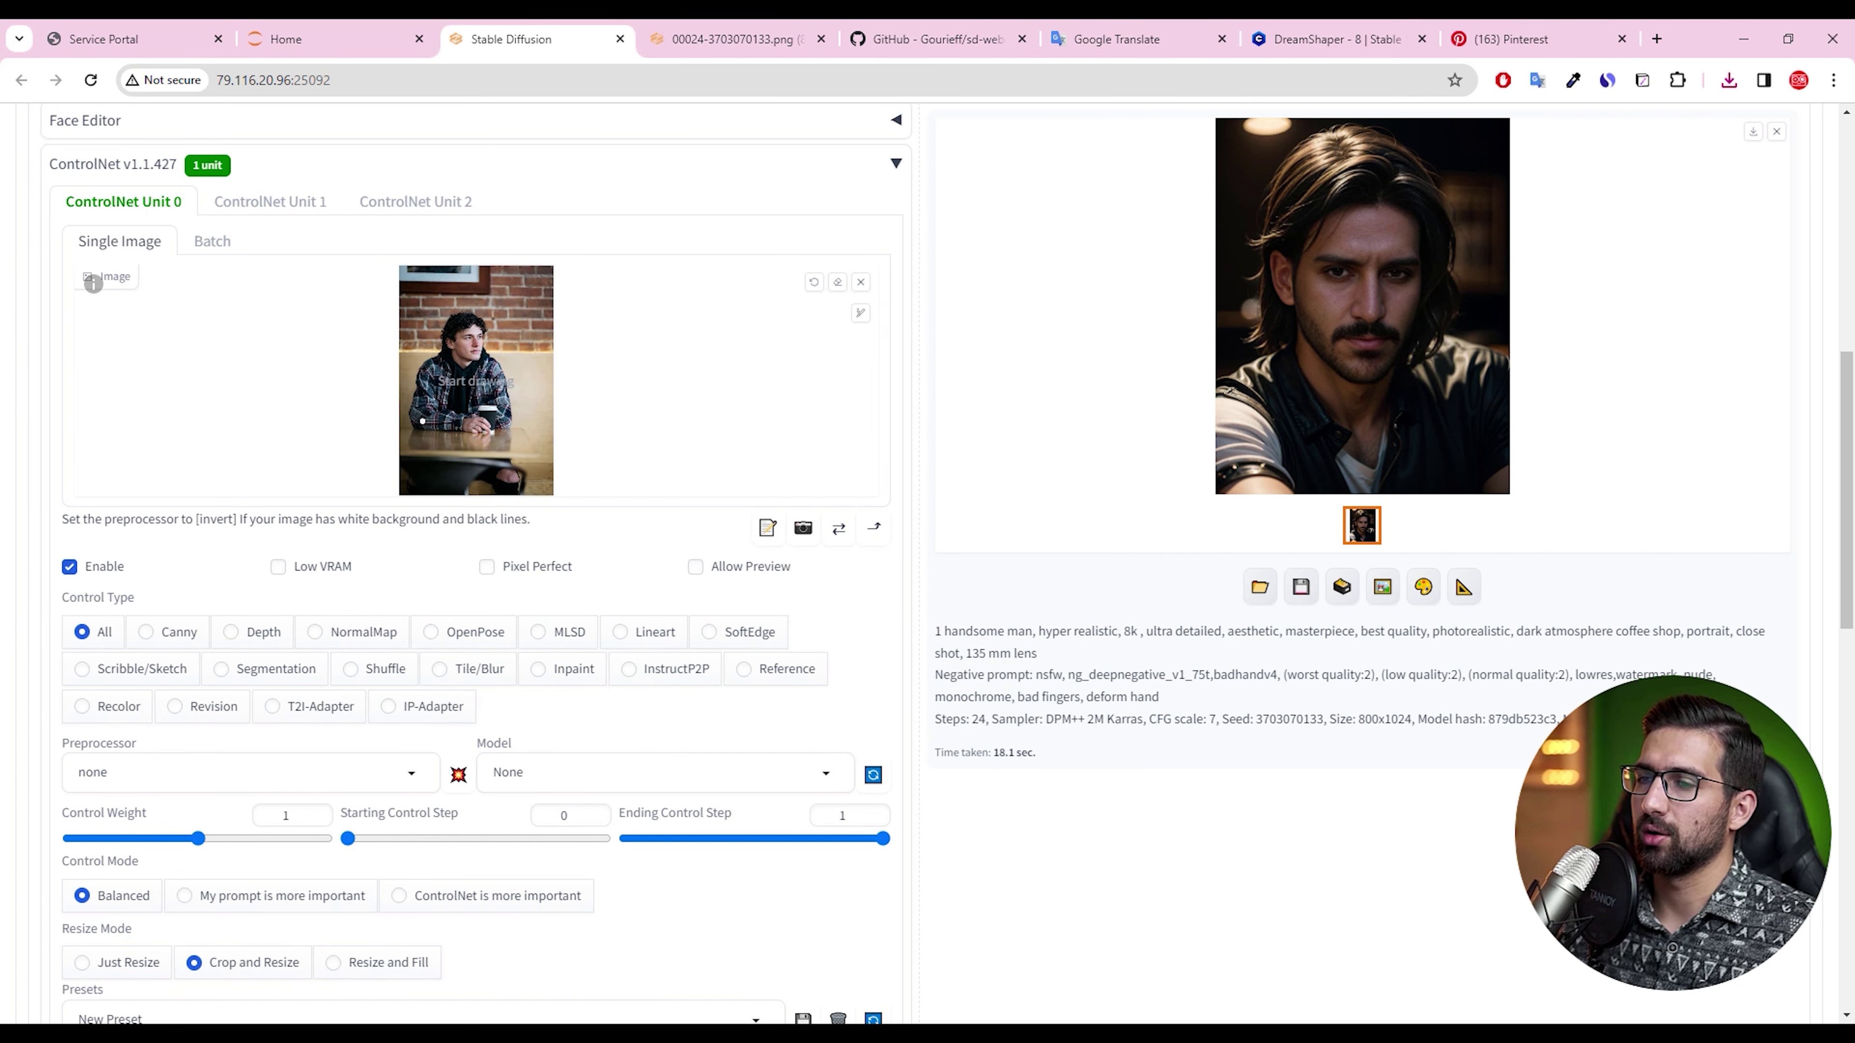
Set ControlNet Unit 0 to the Canny control type with Pixel Perfect on, and run the canny preprocessor preview
{"action": "left_click", "coordinate": [148, 633]}
{"action": "left_click", "coordinate": [460, 777]}
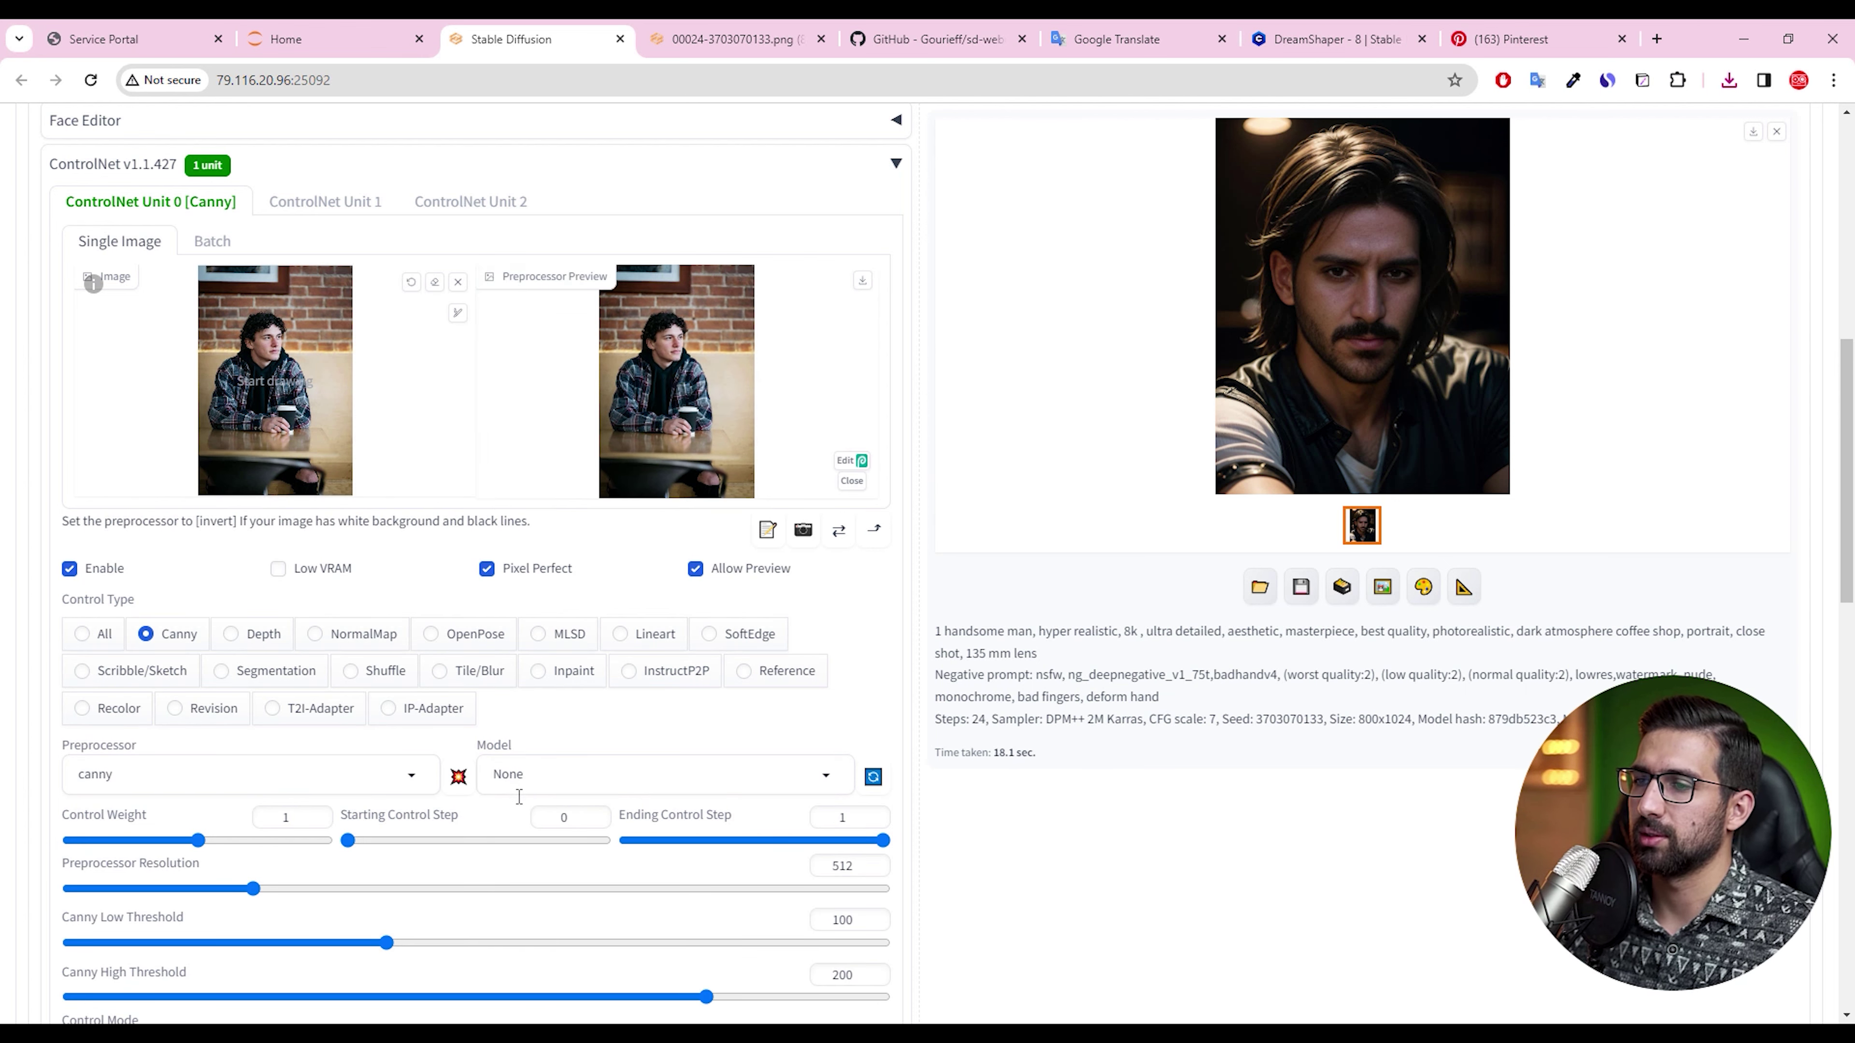
{"action": "left_click", "coordinate": [458, 776]}
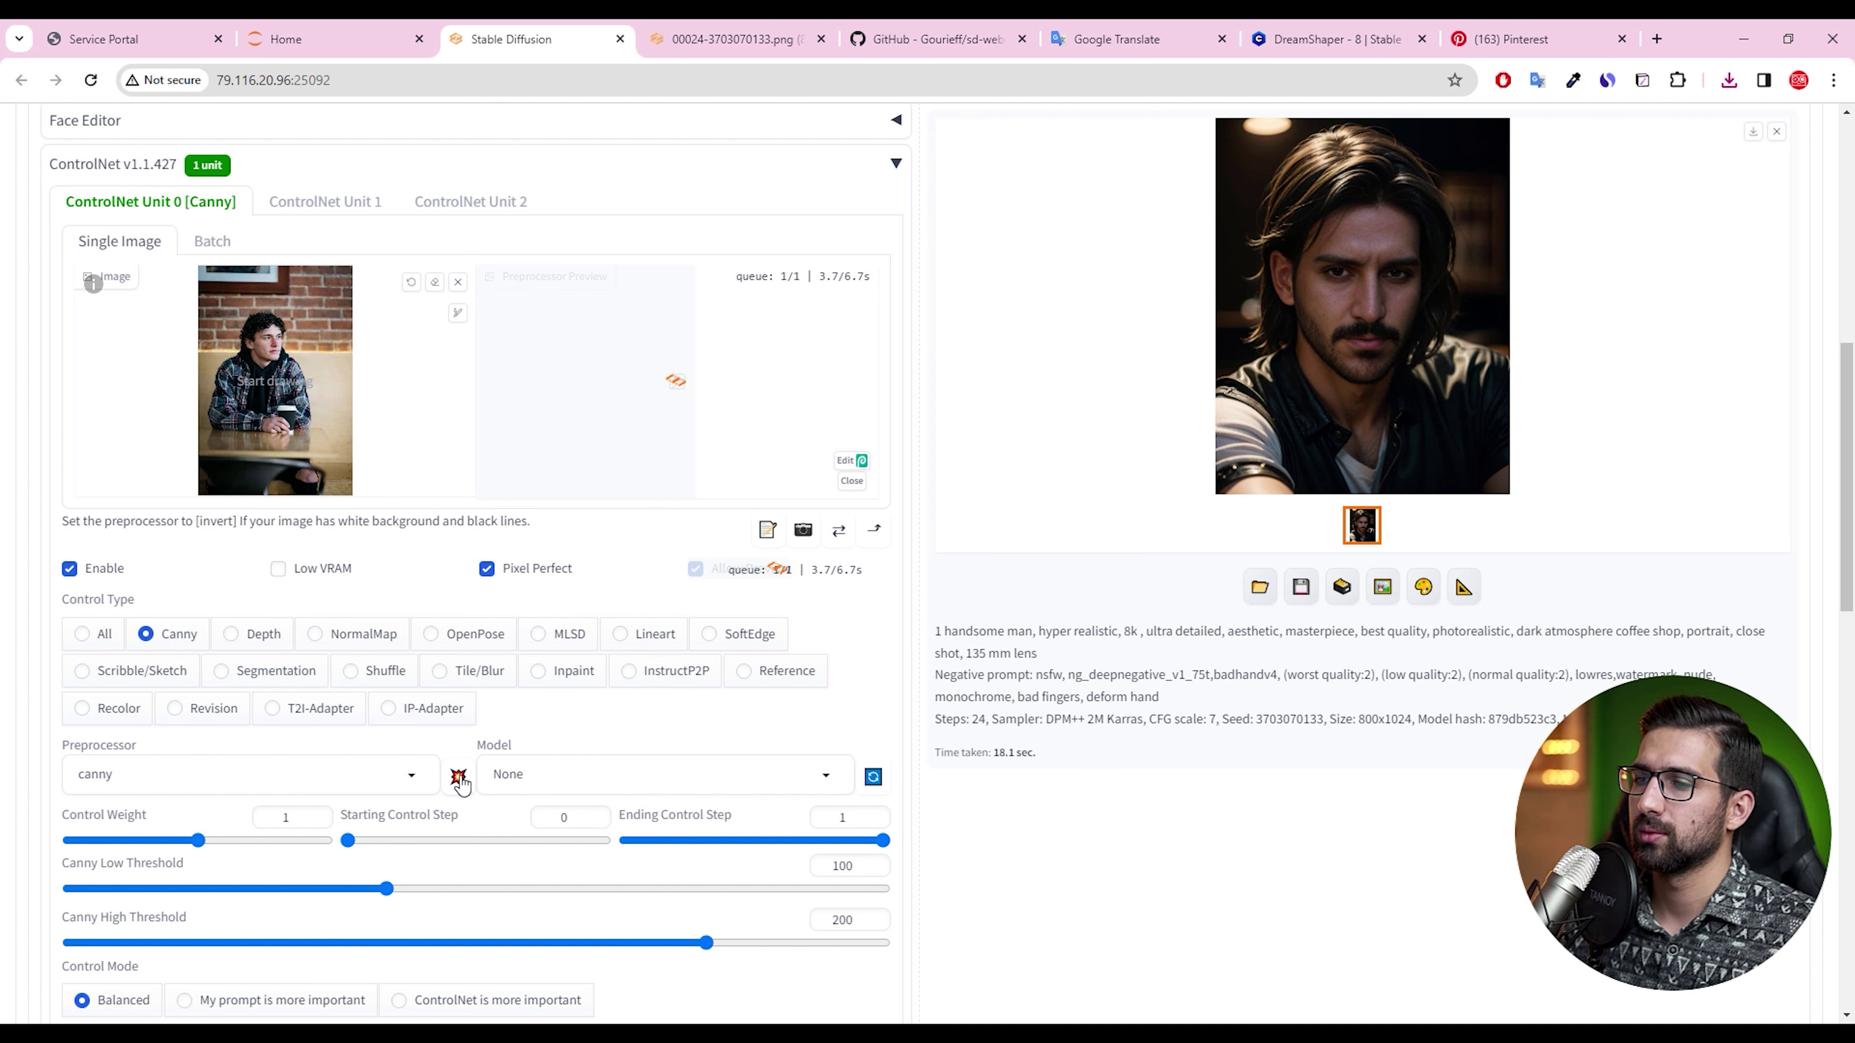
Check the reference photo's dimensions in its folder and set the output size to match, width 564 and height 847
{"action": "key", "text": "alt+Tab"}
{"action": "left_click", "coordinate": [1364, 518]}
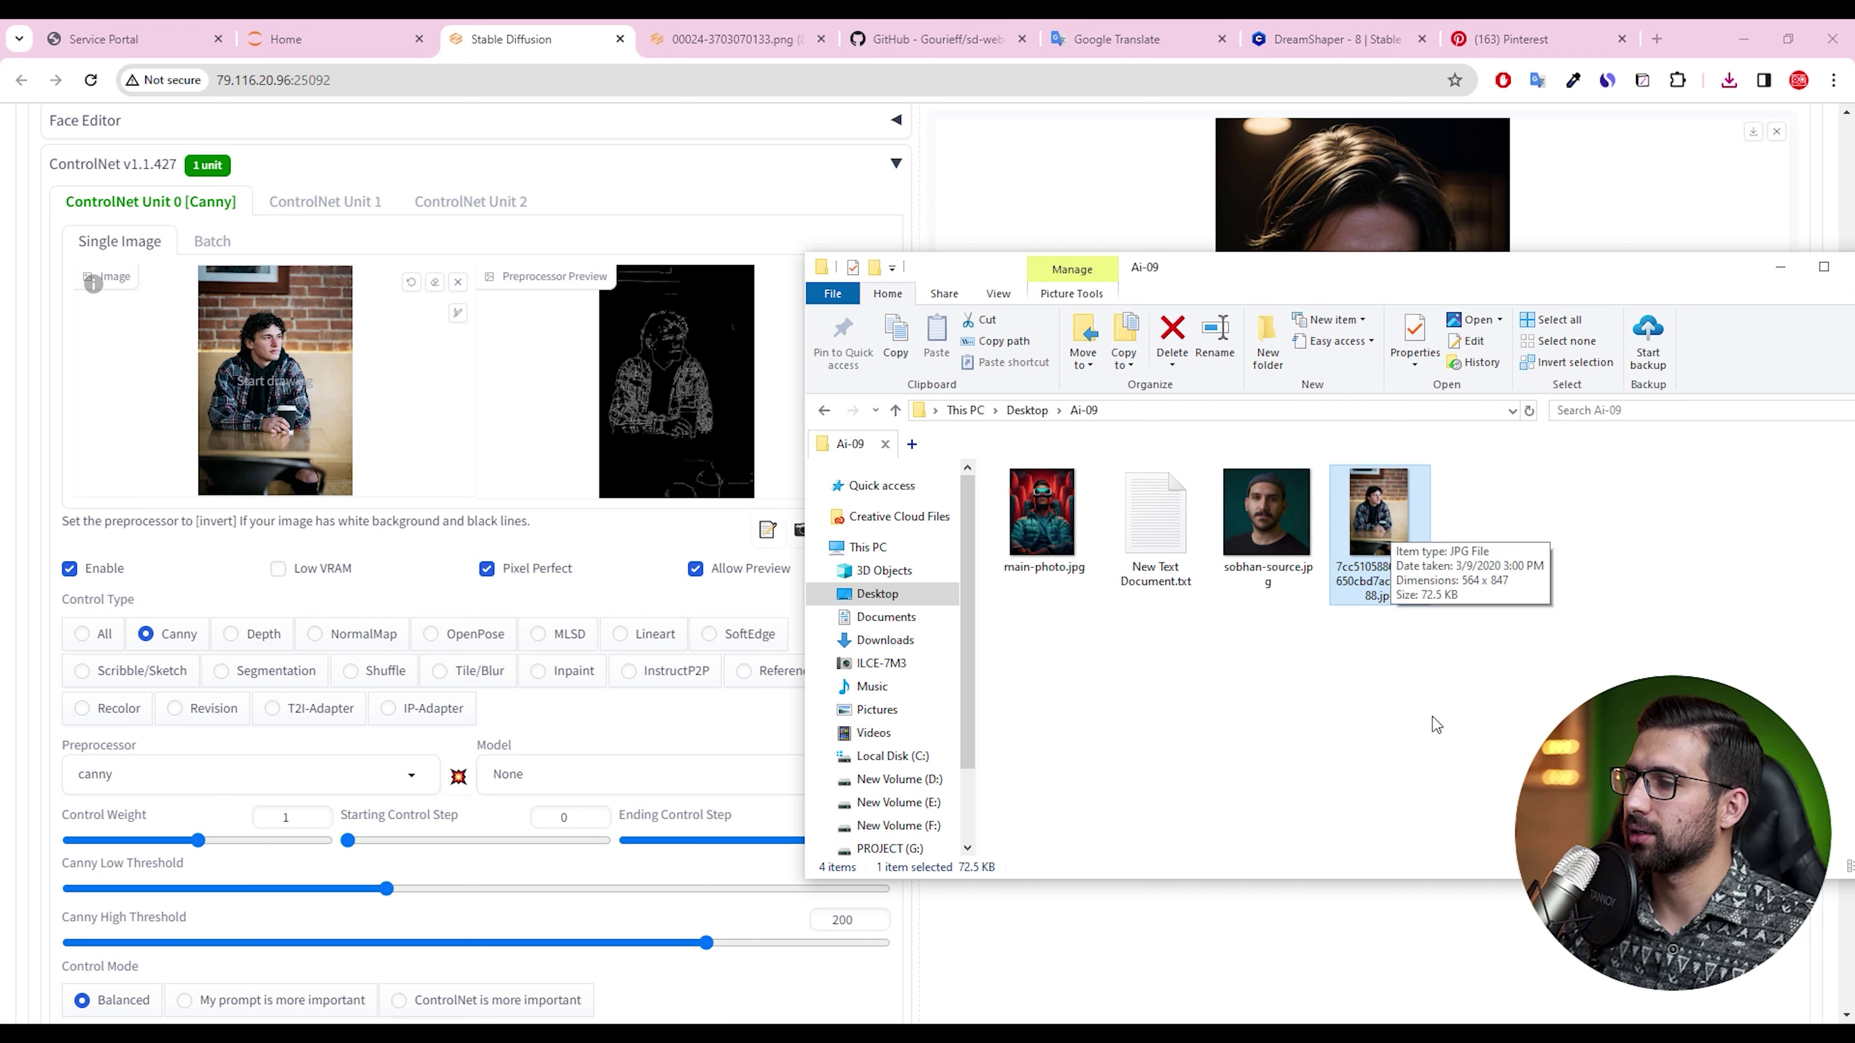
{"action": "left_click", "coordinate": [1437, 764]}
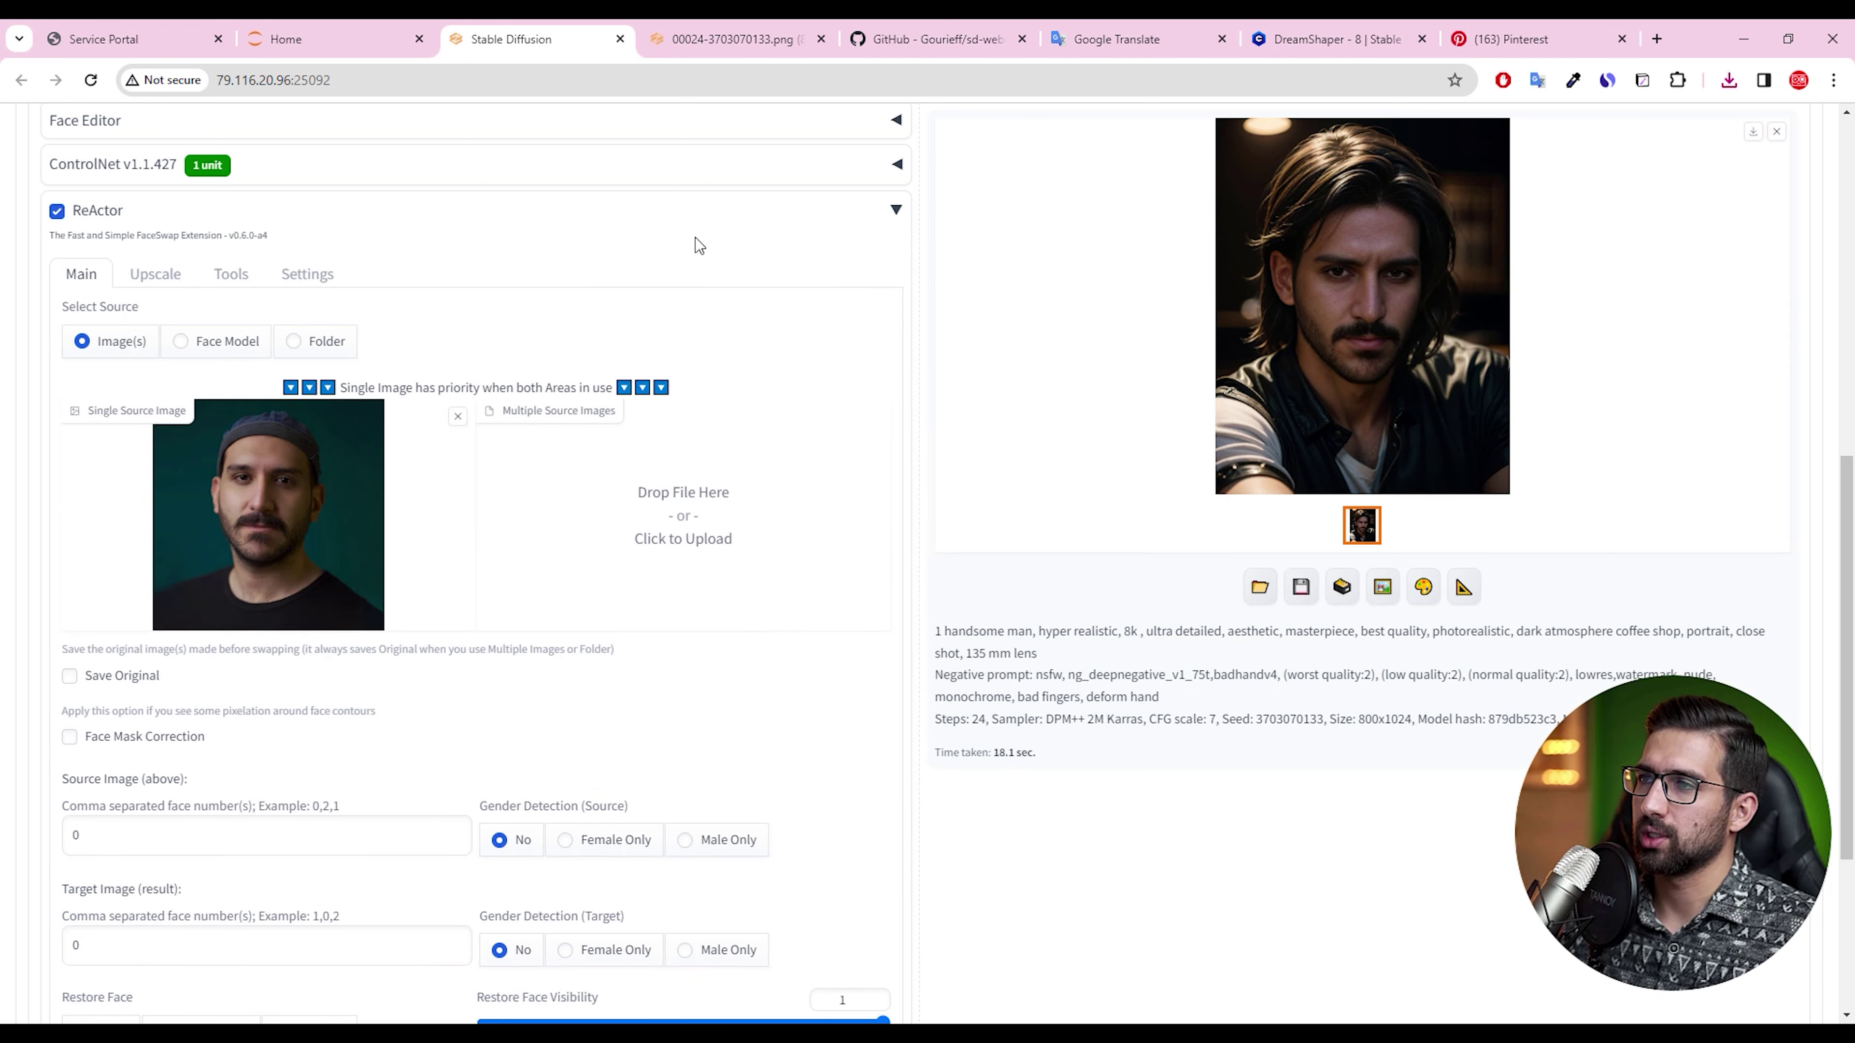
{"action": "scroll", "coordinate": [701, 505], "scroll_direction": "up", "scroll_amount": 10}
{"action": "left_click_drag", "start_coordinate": [632, 613], "coordinate": [518, 613]}
{"action": "type", "text": "564"}
{"action": "key", "text": "Tab"}
{"action": "type", "text": "847"}
{"action": "key", "text": "alt+Tab"}
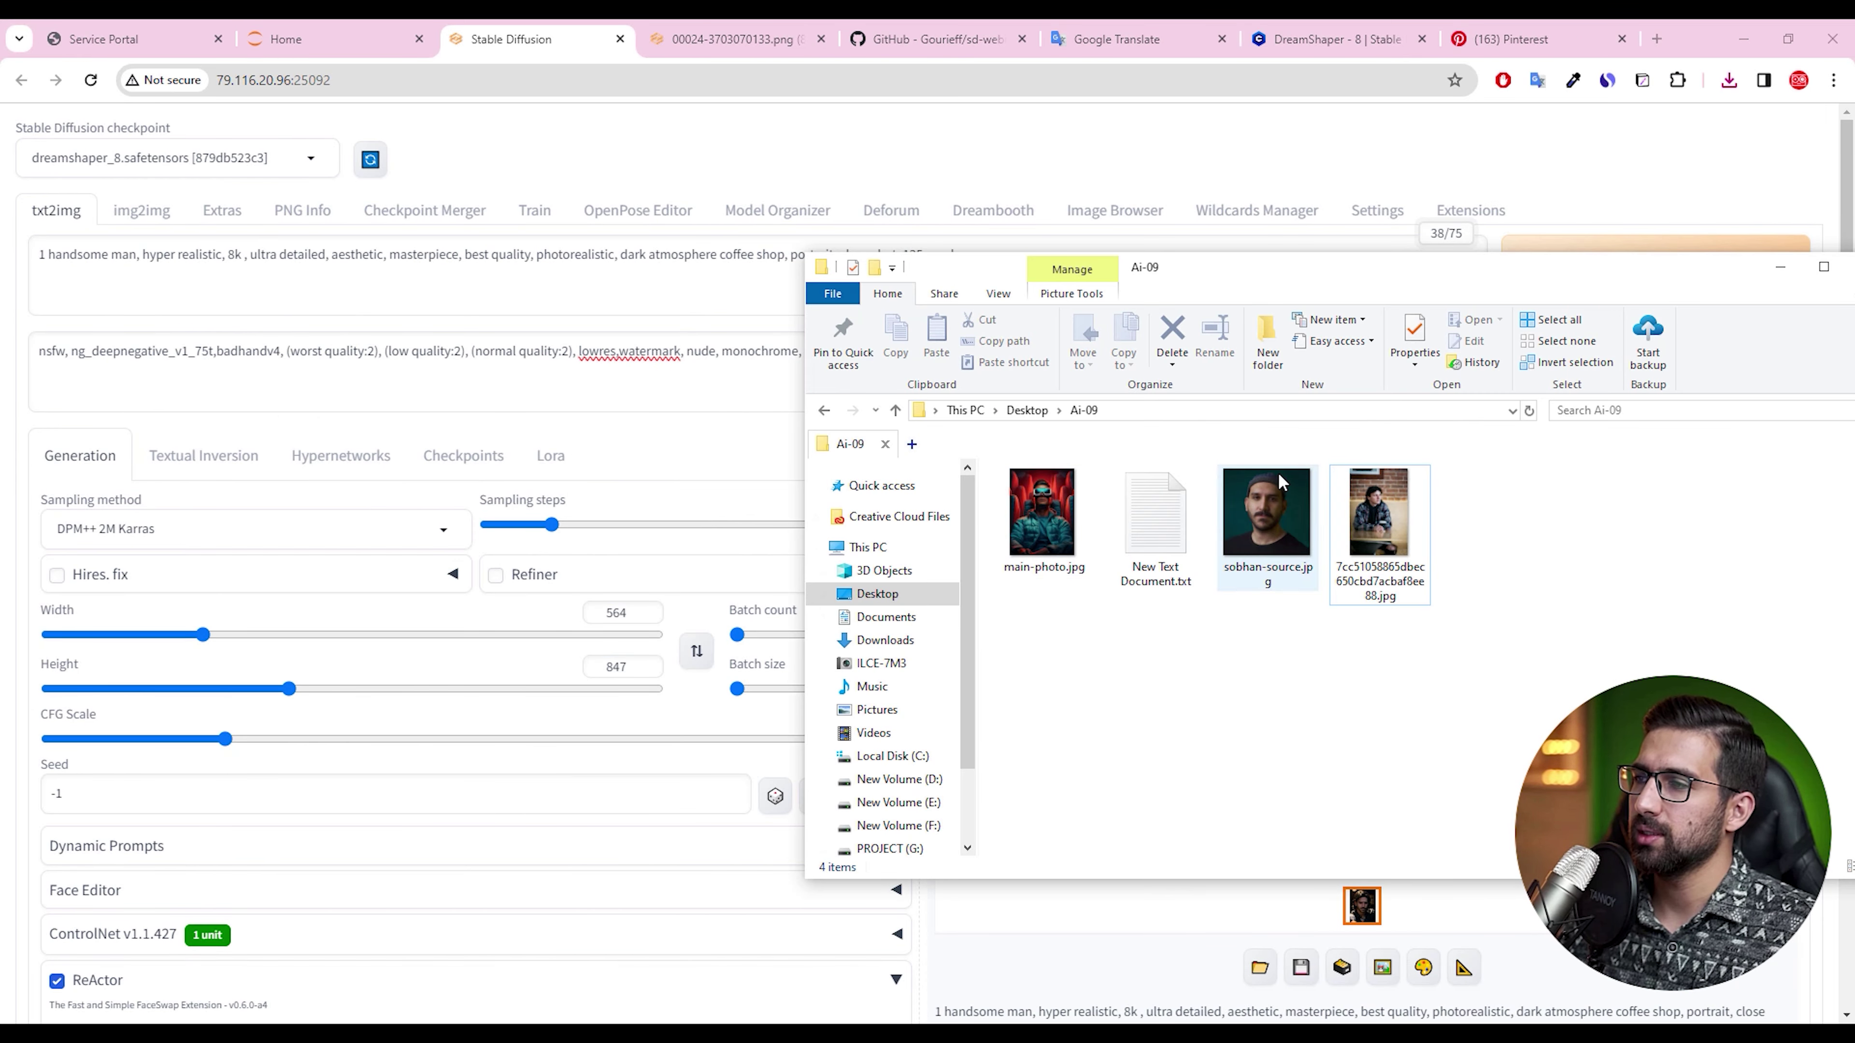
{"action": "mouse_move", "coordinate": [1408, 514]}
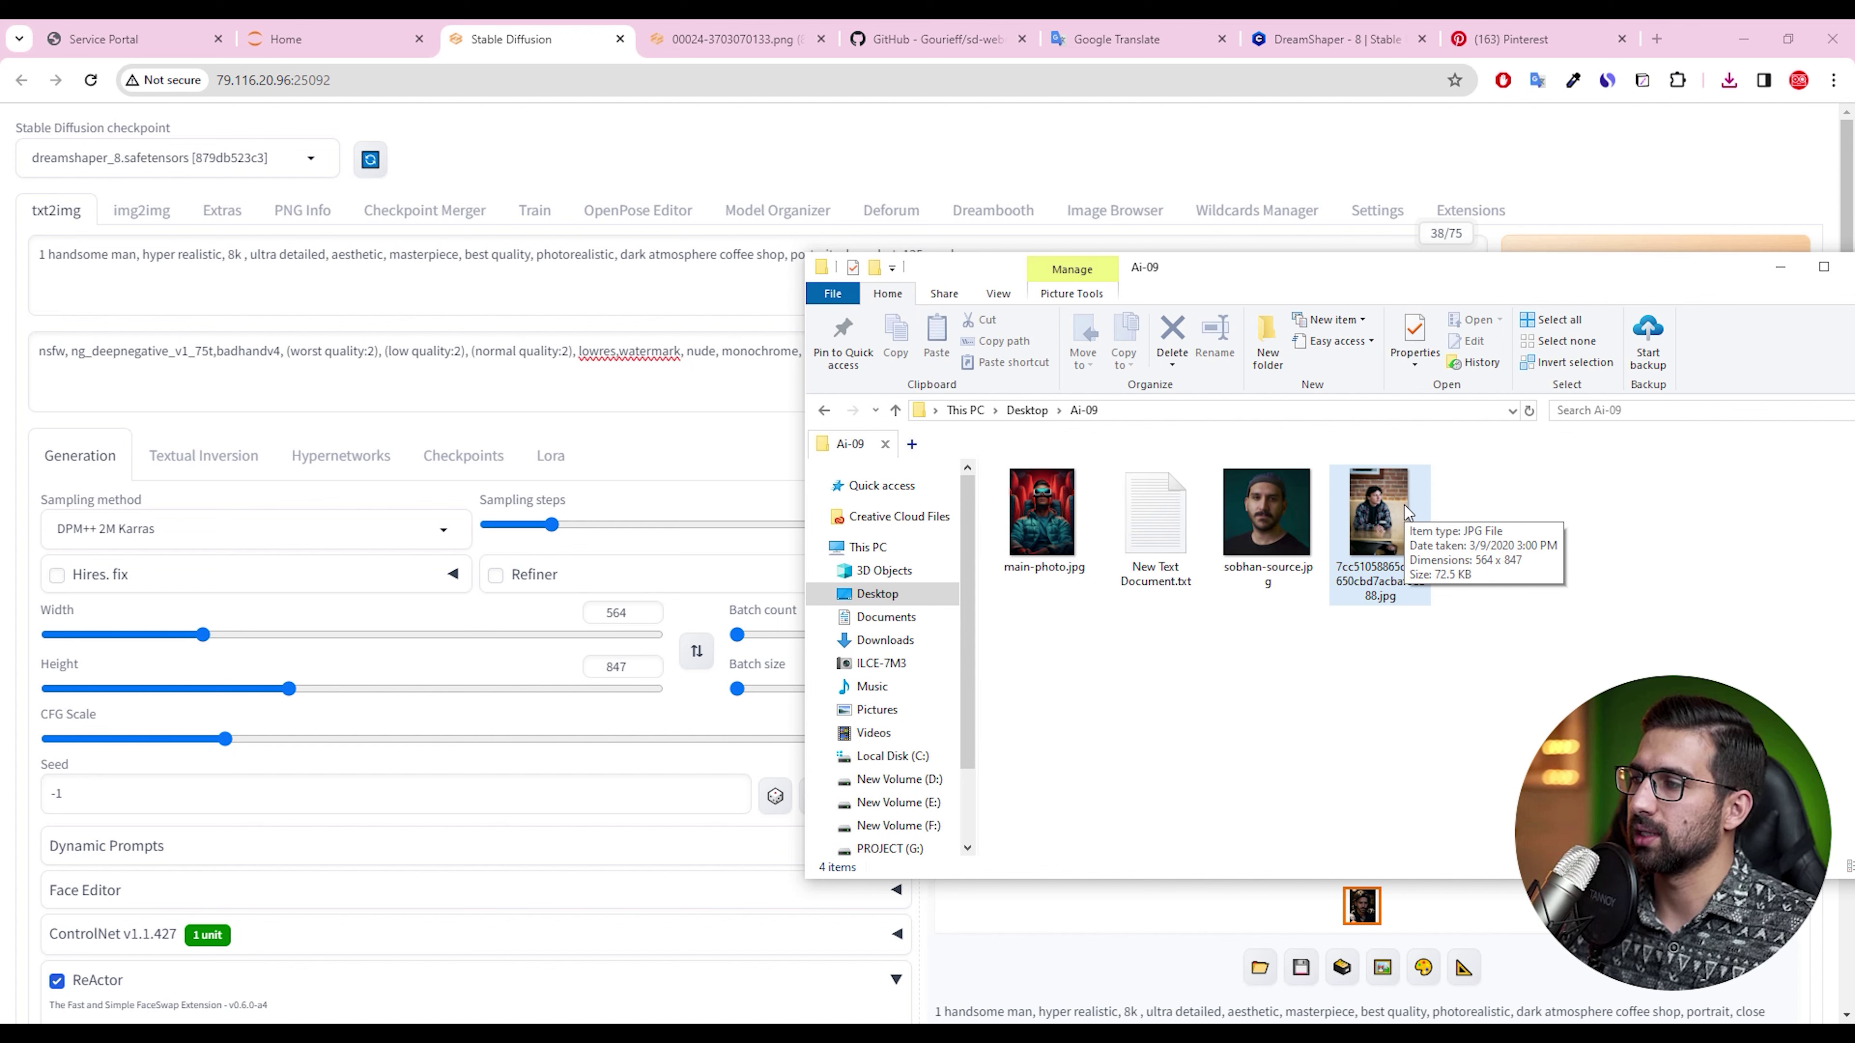
{"action": "left_click", "coordinate": [720, 457]}
Review the ReActor settings and the Canny ControlNet unit, and generate the picture
{"action": "scroll", "coordinate": [506, 626], "scroll_direction": "down", "scroll_amount": 10}
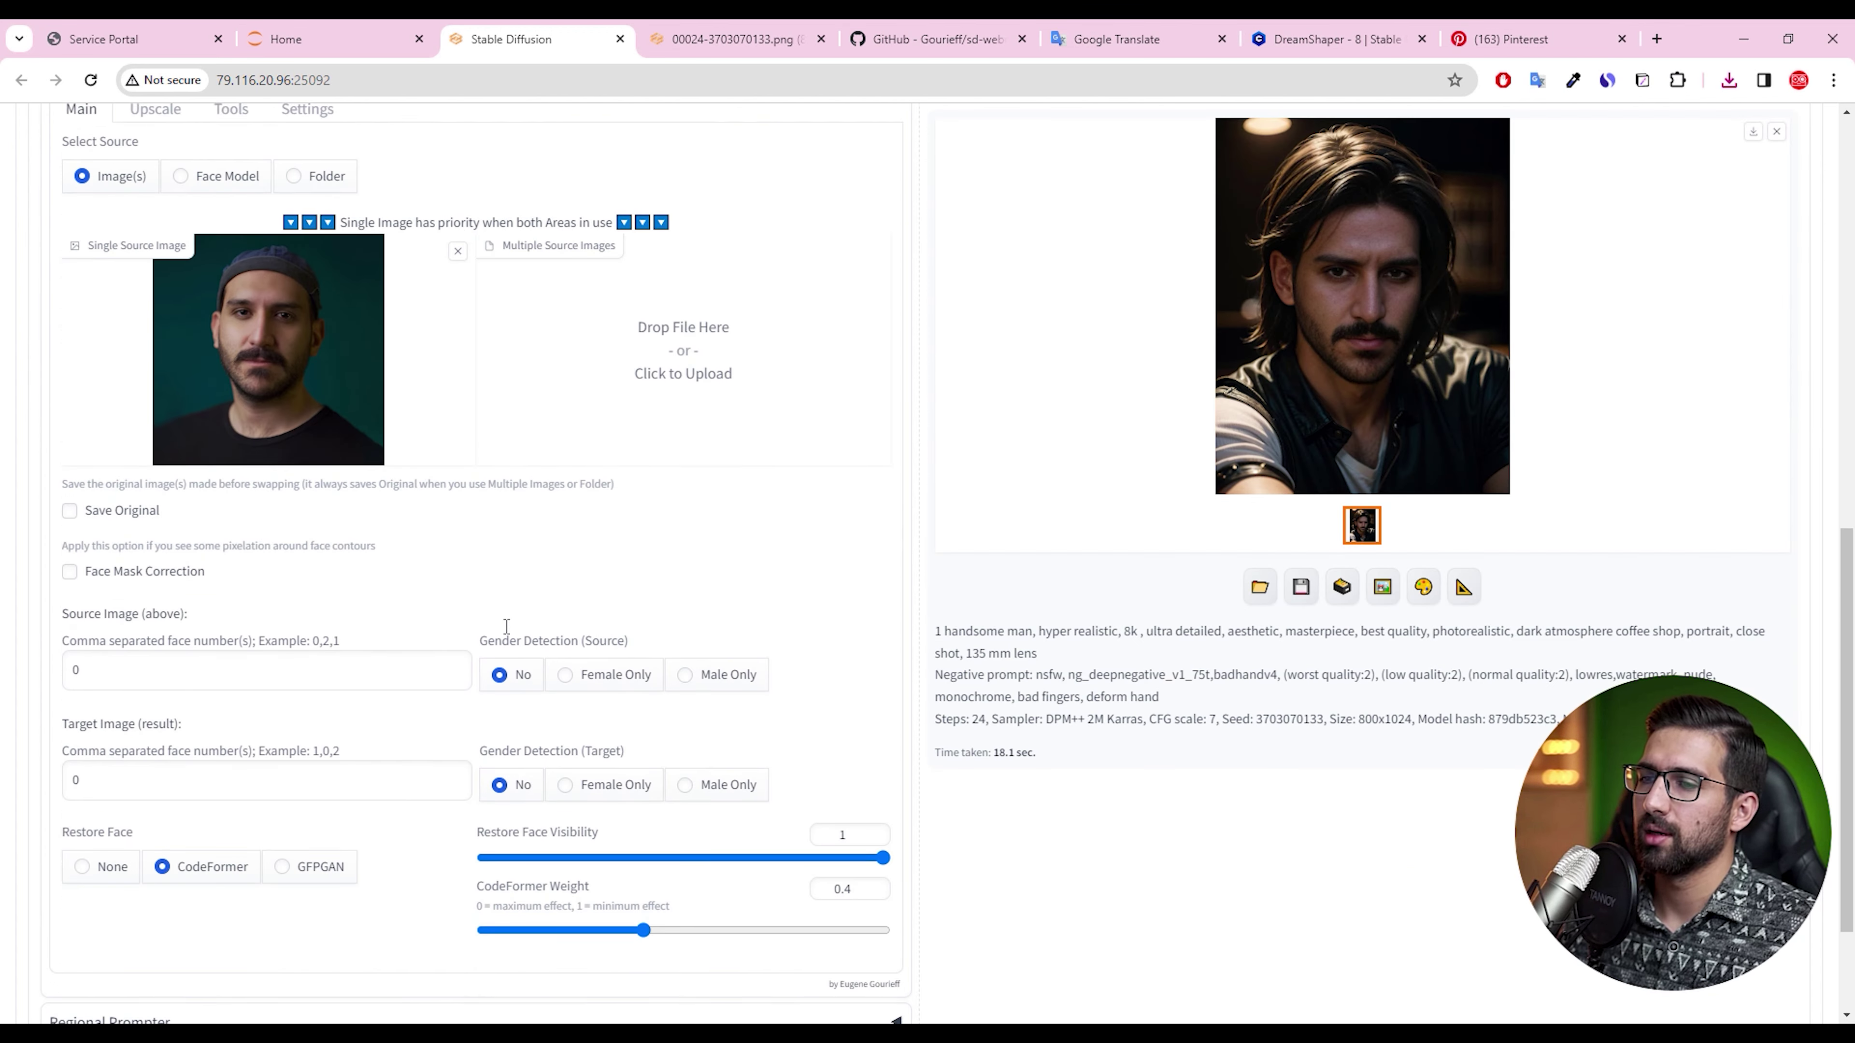
{"action": "scroll", "coordinate": [352, 650], "scroll_direction": "up", "scroll_amount": 7}
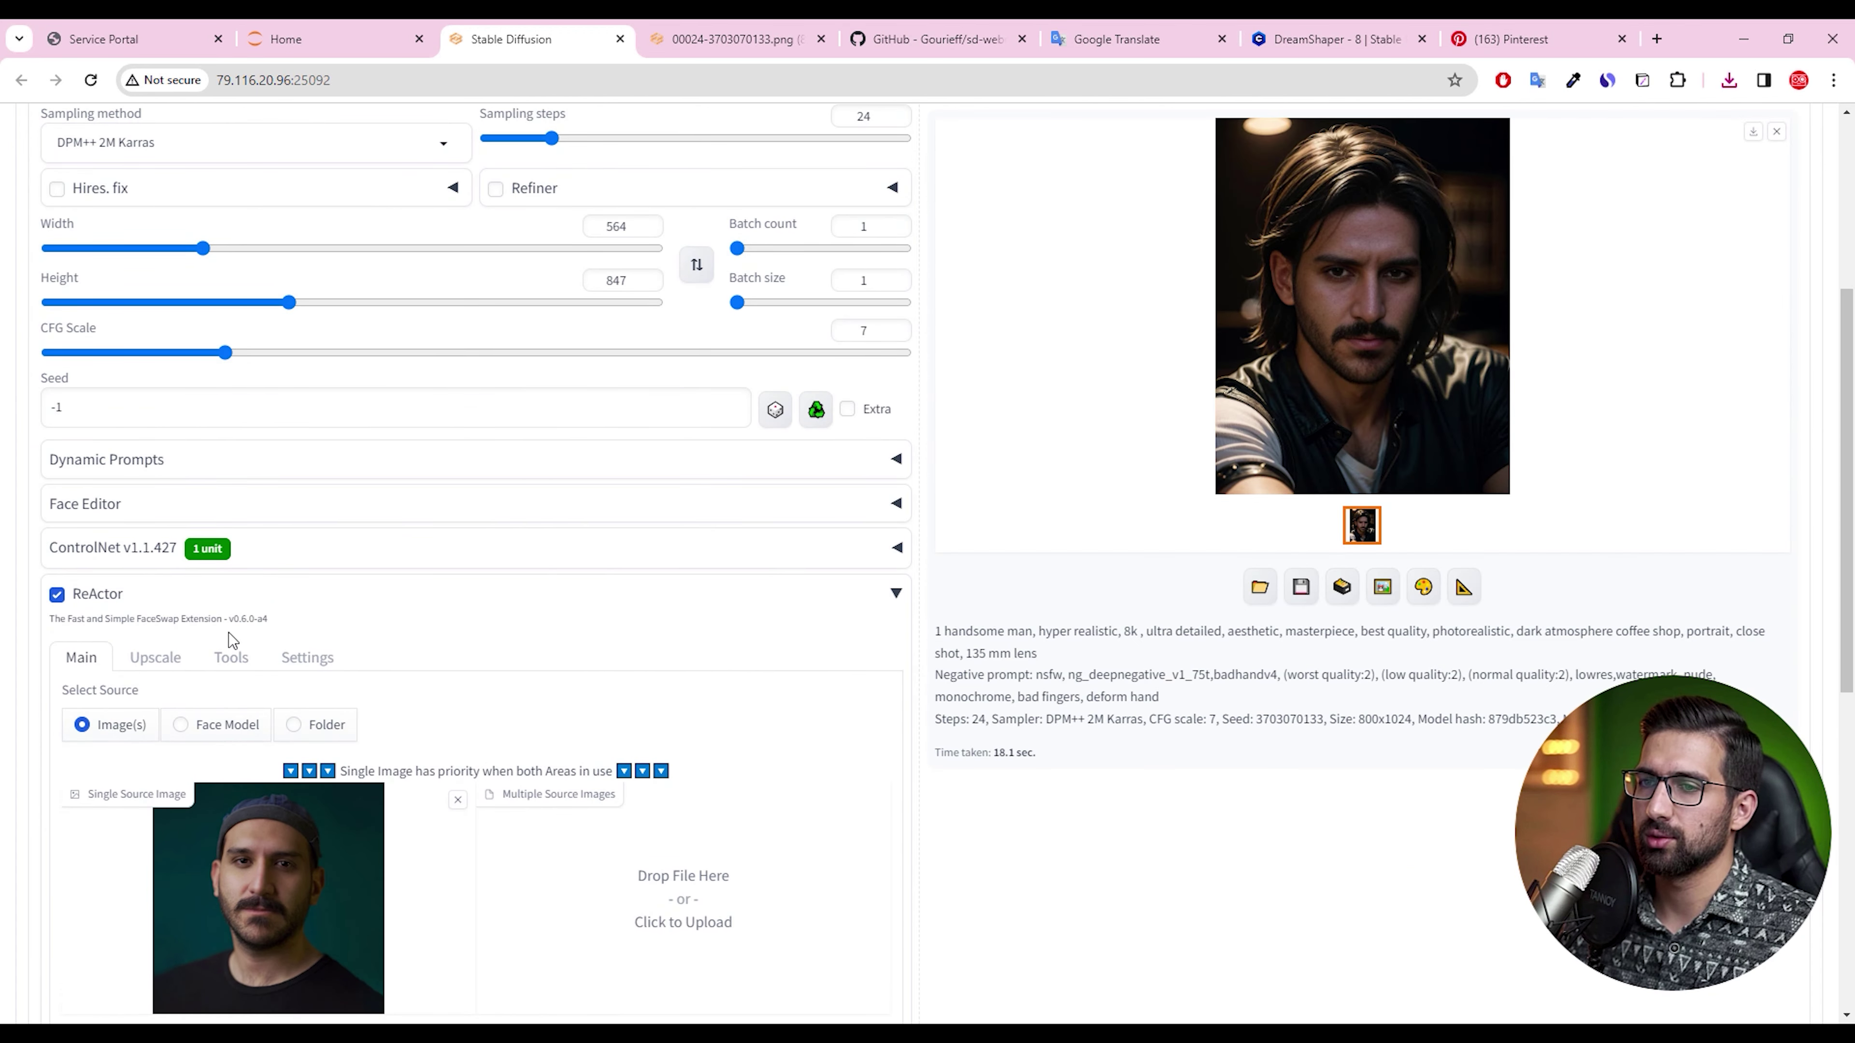
{"action": "left_click", "coordinate": [319, 562]}
{"action": "scroll", "coordinate": [358, 694], "scroll_direction": "down", "scroll_amount": 7}
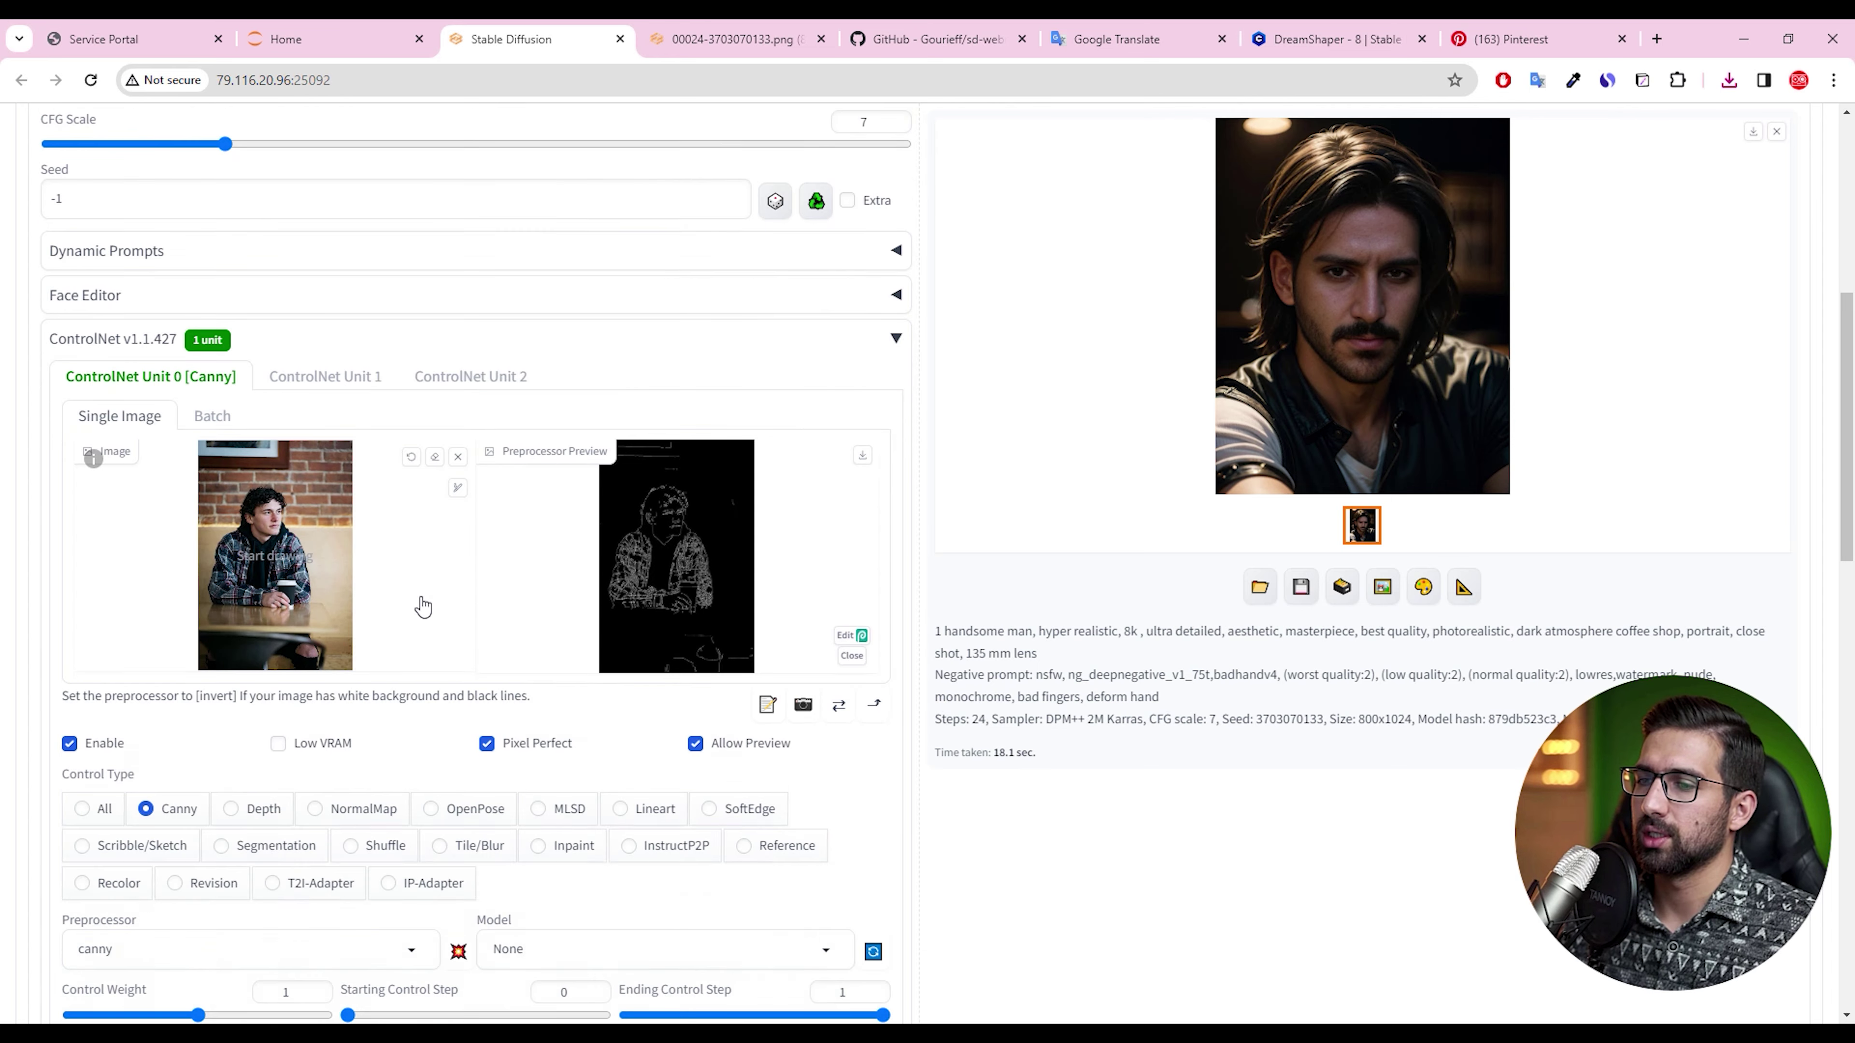
{"action": "scroll", "coordinate": [1537, 434], "scroll_direction": "up", "scroll_amount": 13}
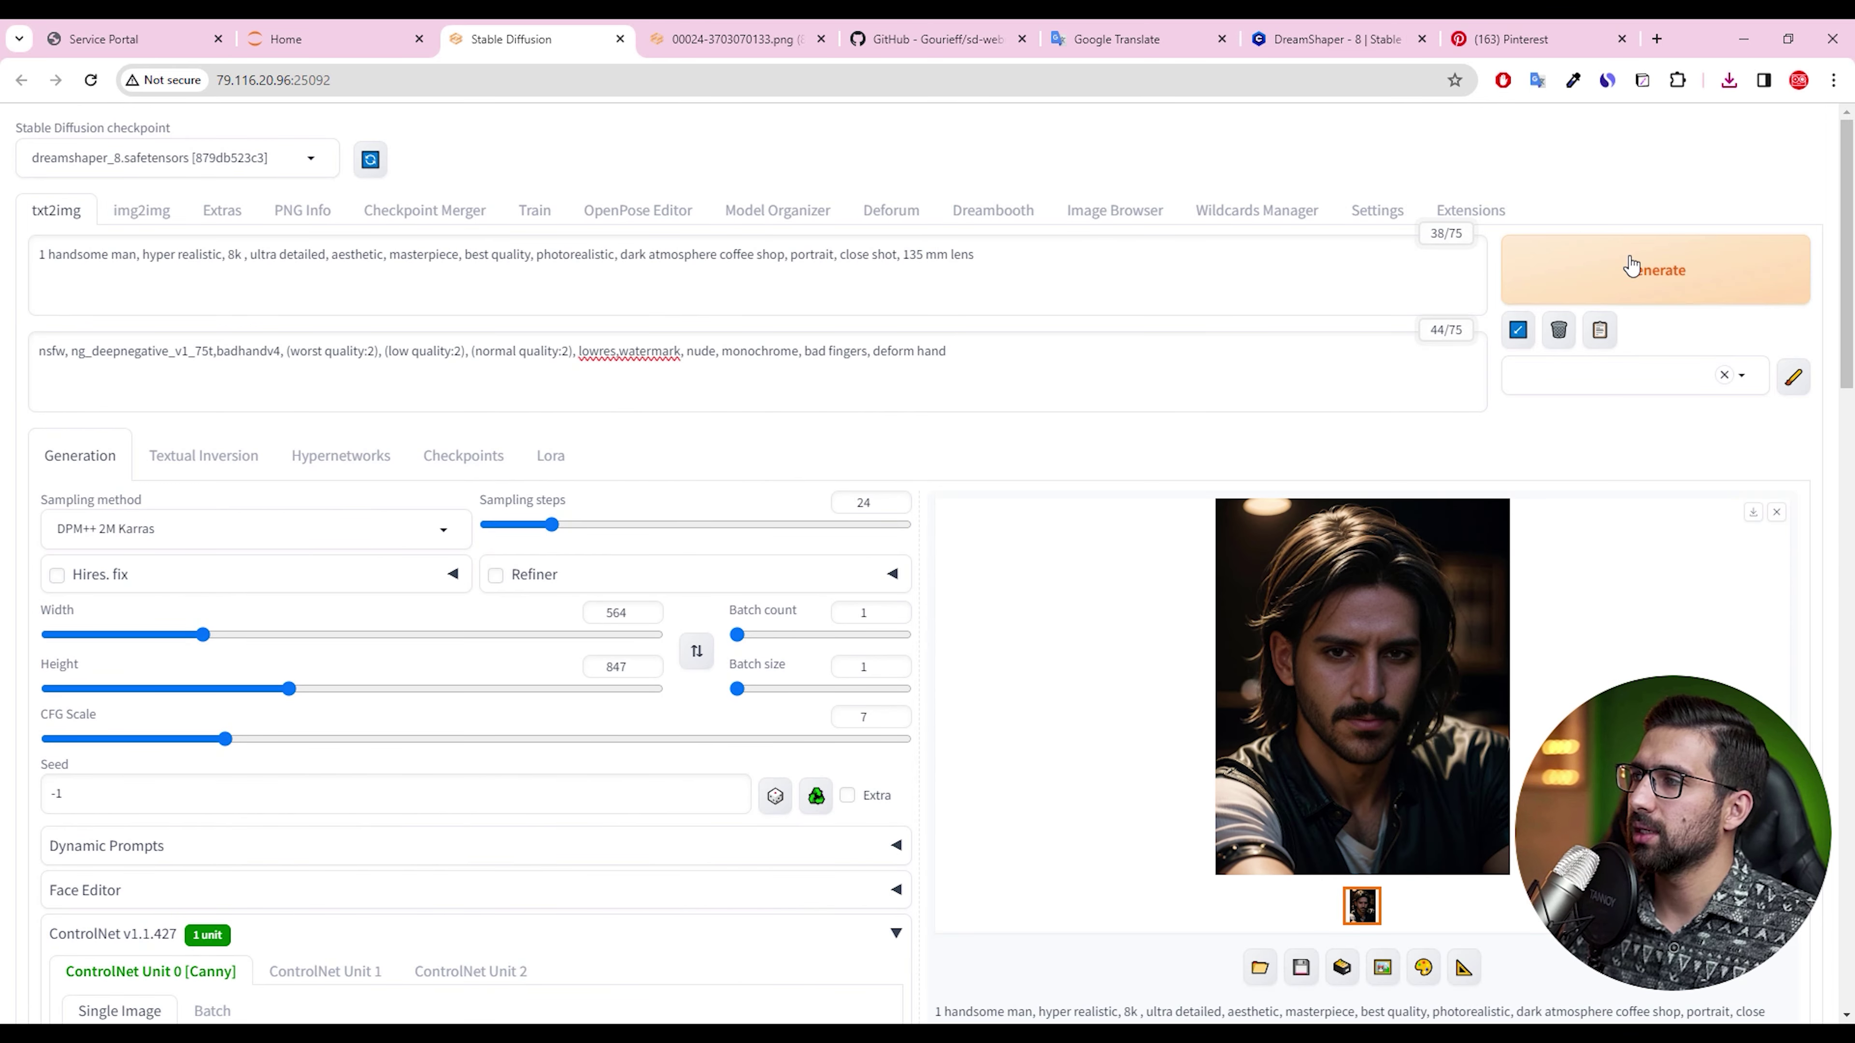
{"action": "left_click", "coordinate": [1631, 267]}
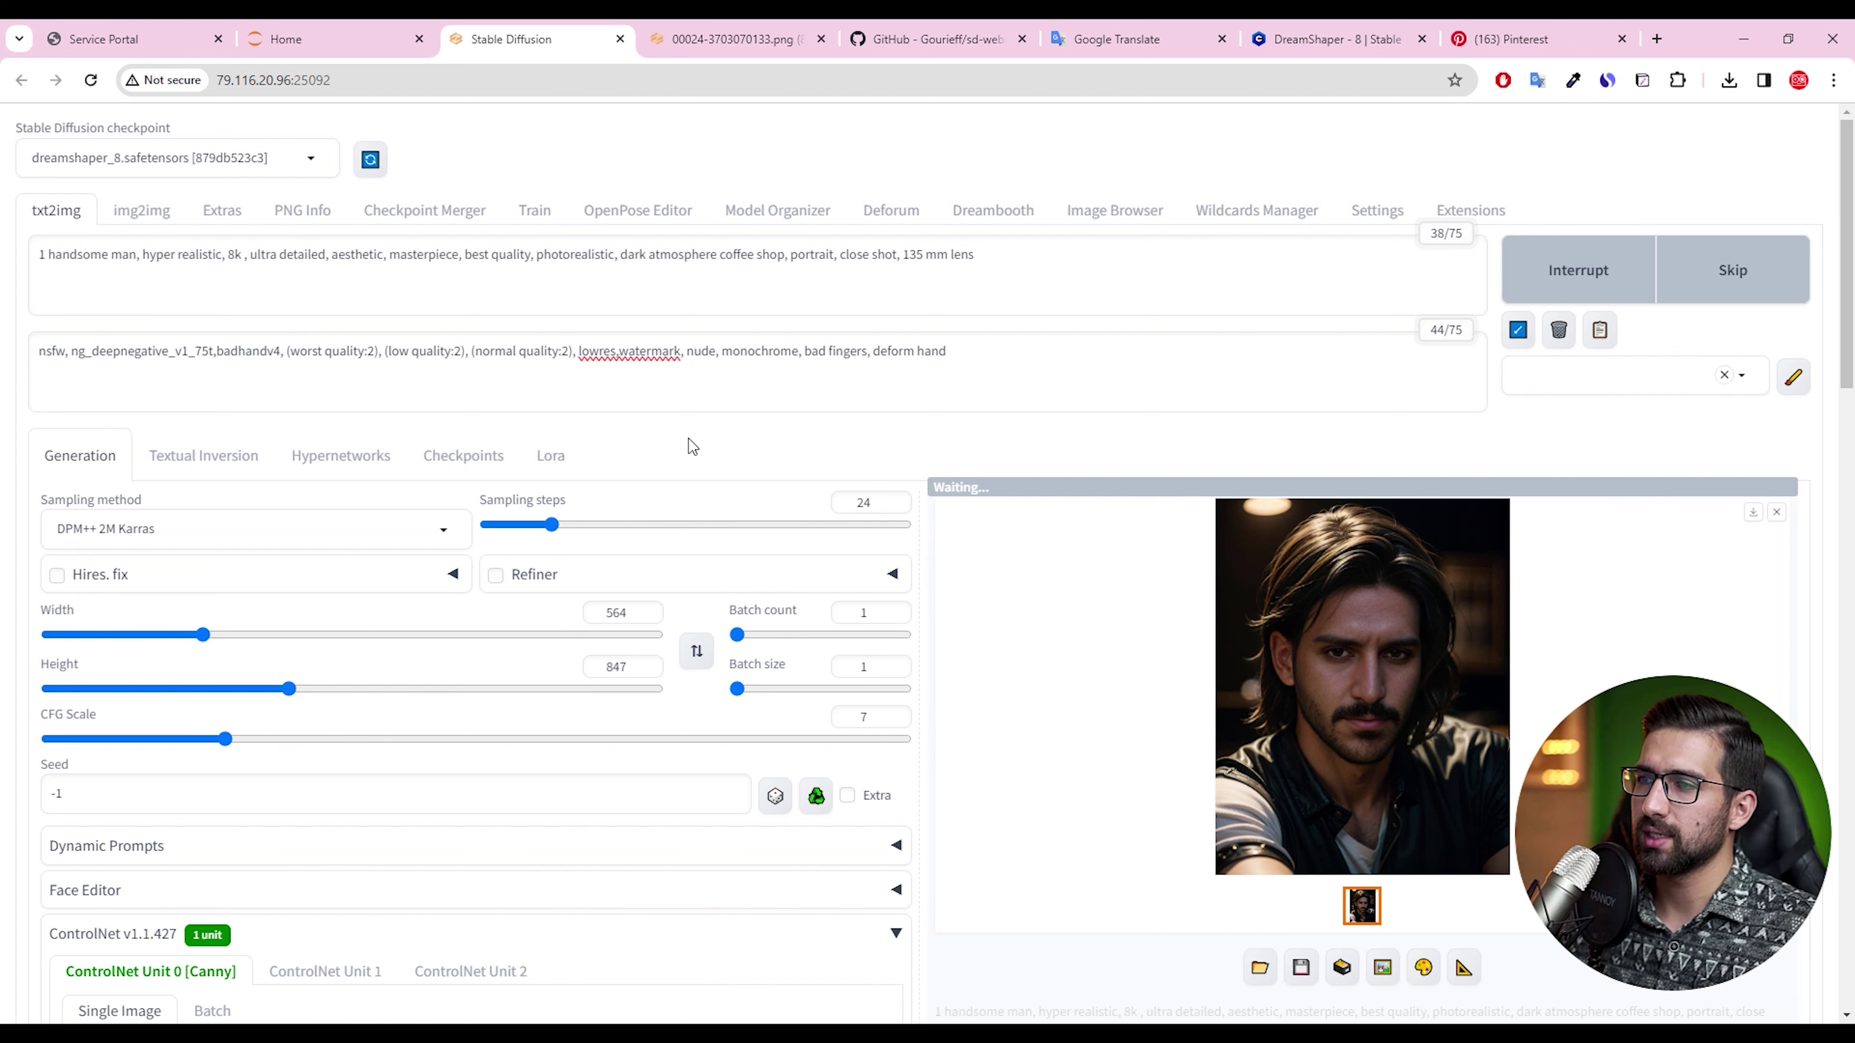
View the newly generated picture at full size and close the viewer
{"action": "scroll", "coordinate": [438, 482], "scroll_direction": "down", "scroll_amount": 10}
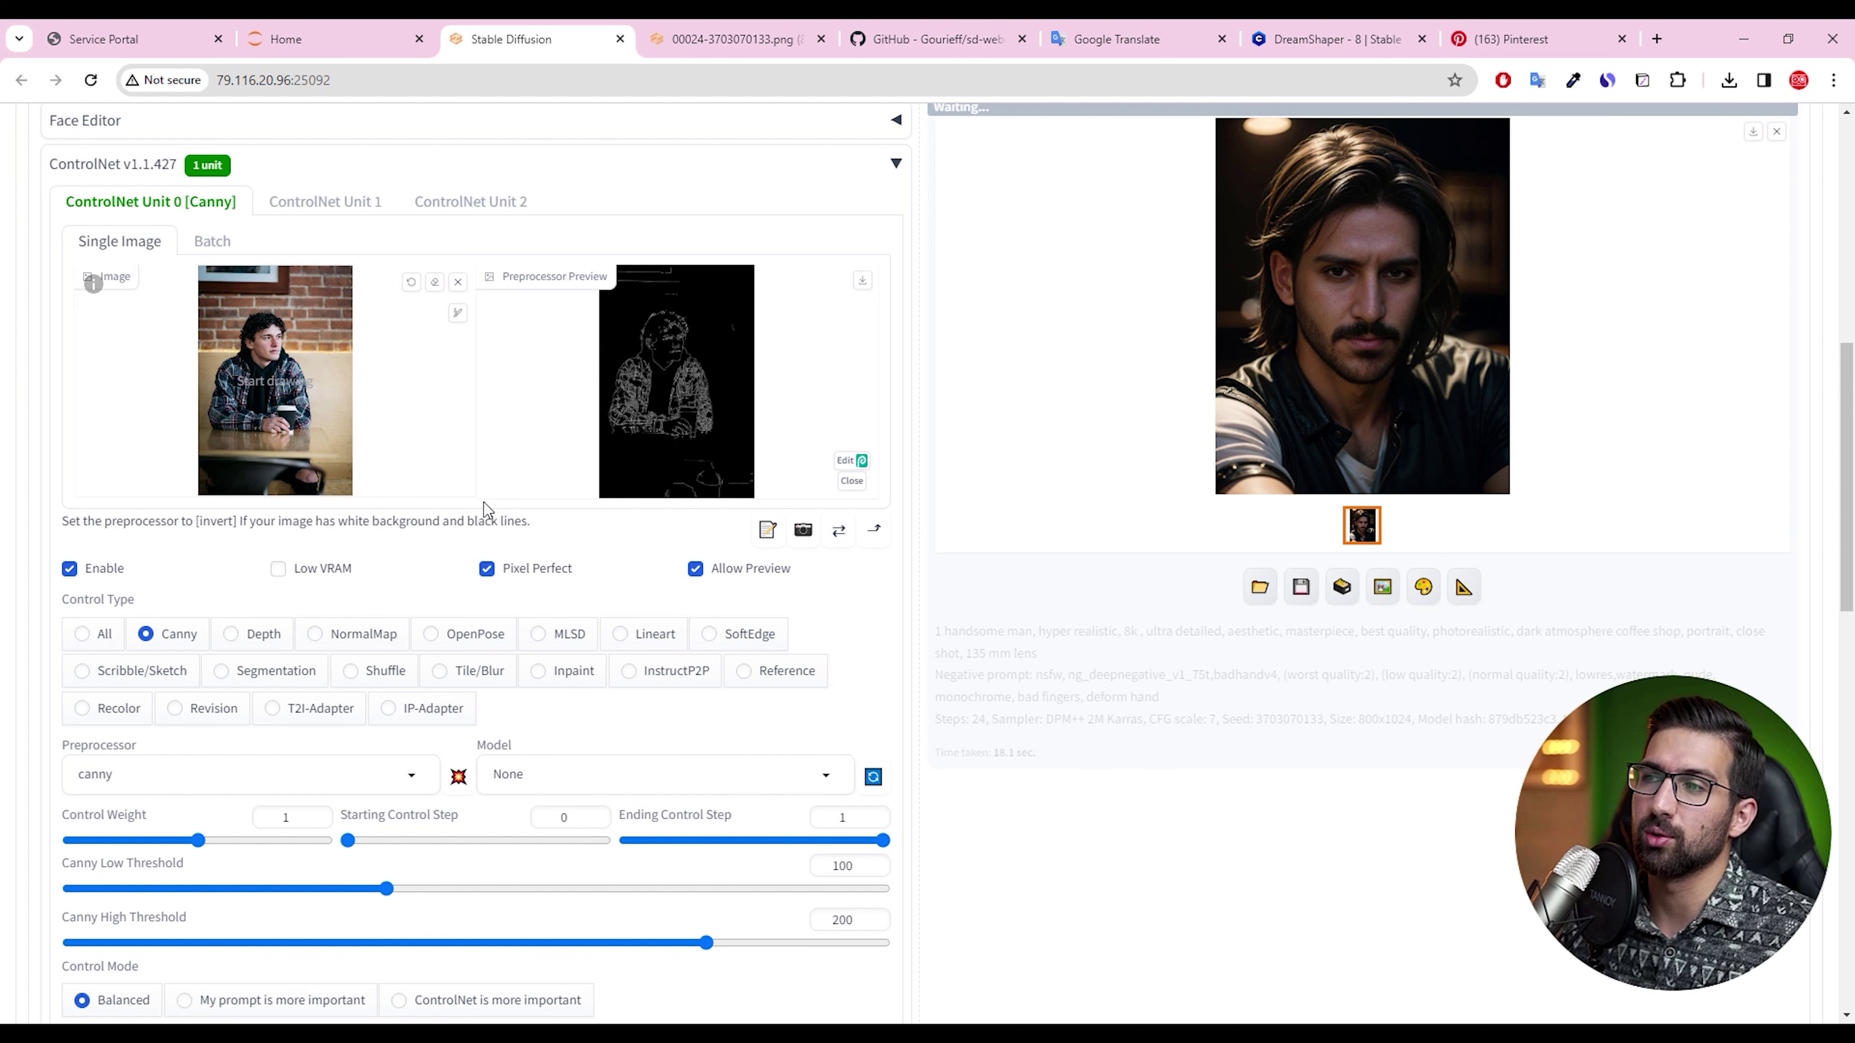
{"action": "scroll", "coordinate": [548, 509], "scroll_direction": "up", "scroll_amount": 3}
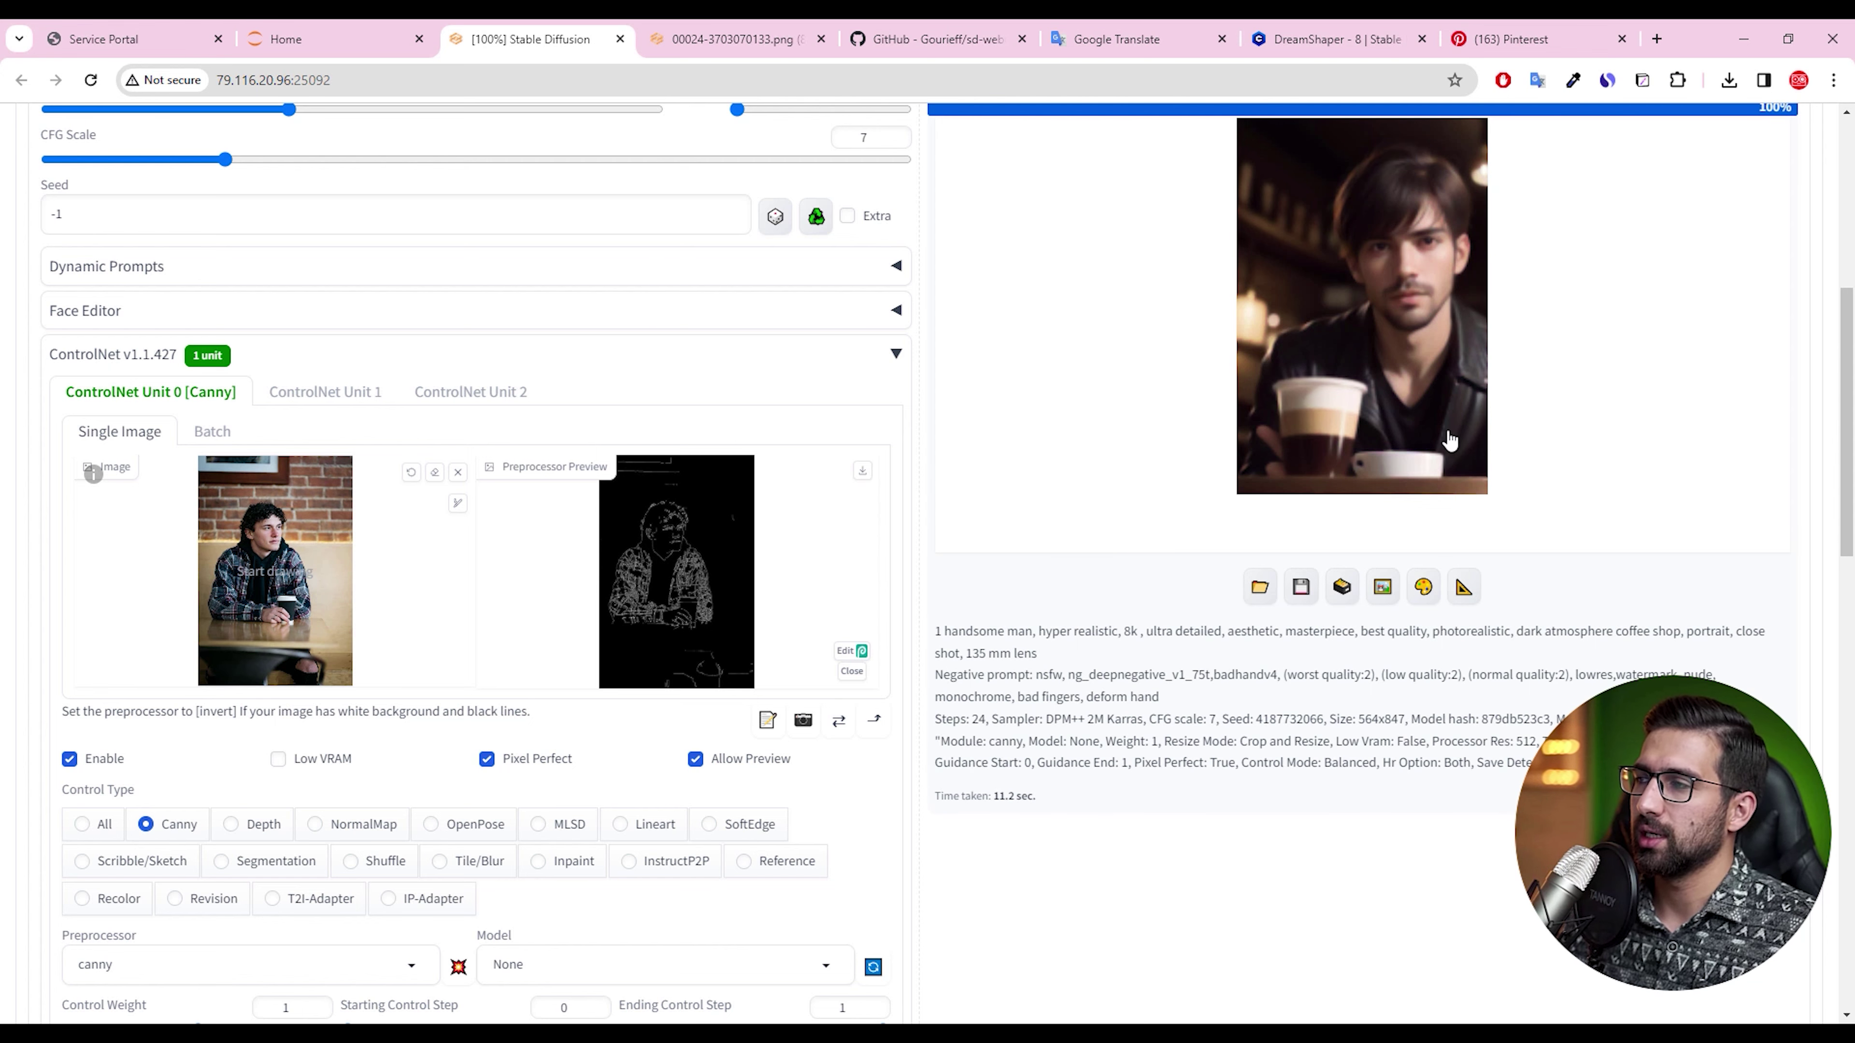
{"action": "scroll", "coordinate": [1325, 558], "scroll_direction": "up", "scroll_amount": 5}
{"action": "left_click", "coordinate": [1440, 551]}
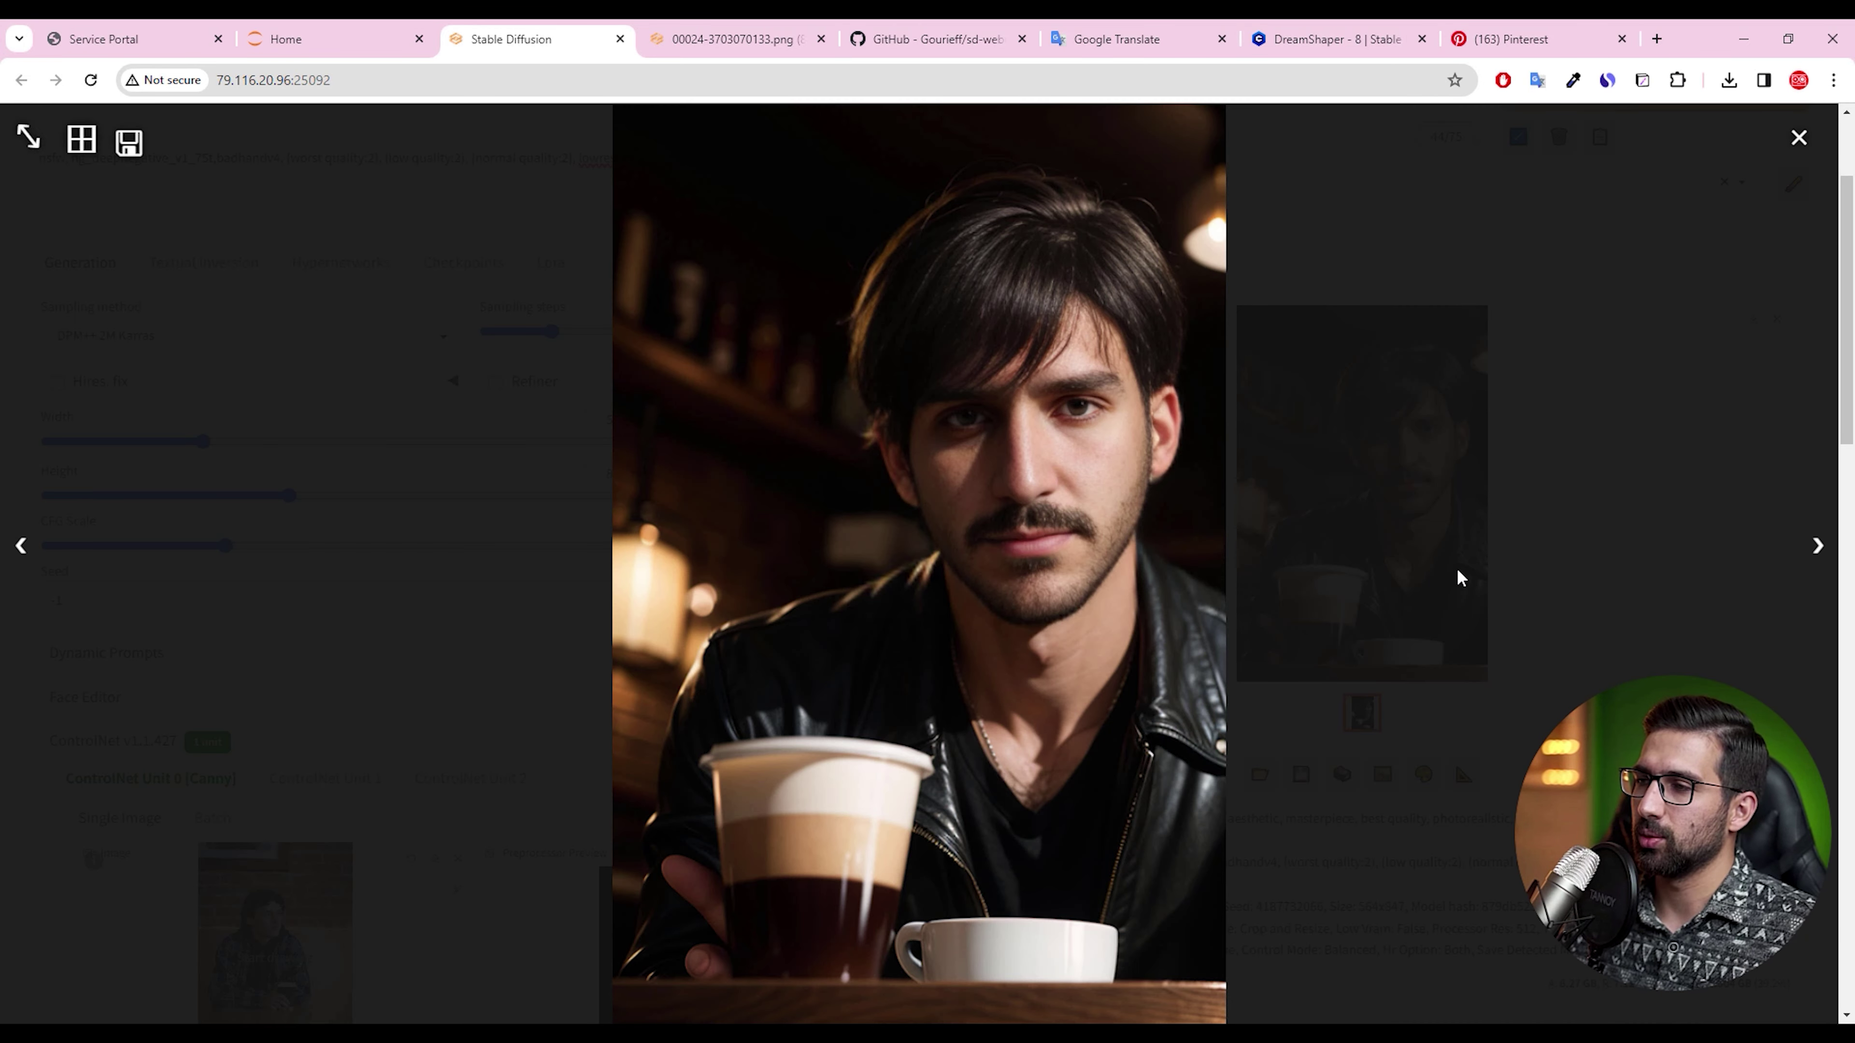
{"action": "left_click", "coordinate": [547, 734]}
Lower the Canny Low Threshold to 3 and rerun the preprocessor preview
{"action": "scroll", "coordinate": [546, 734], "scroll_direction": "down", "scroll_amount": 6}
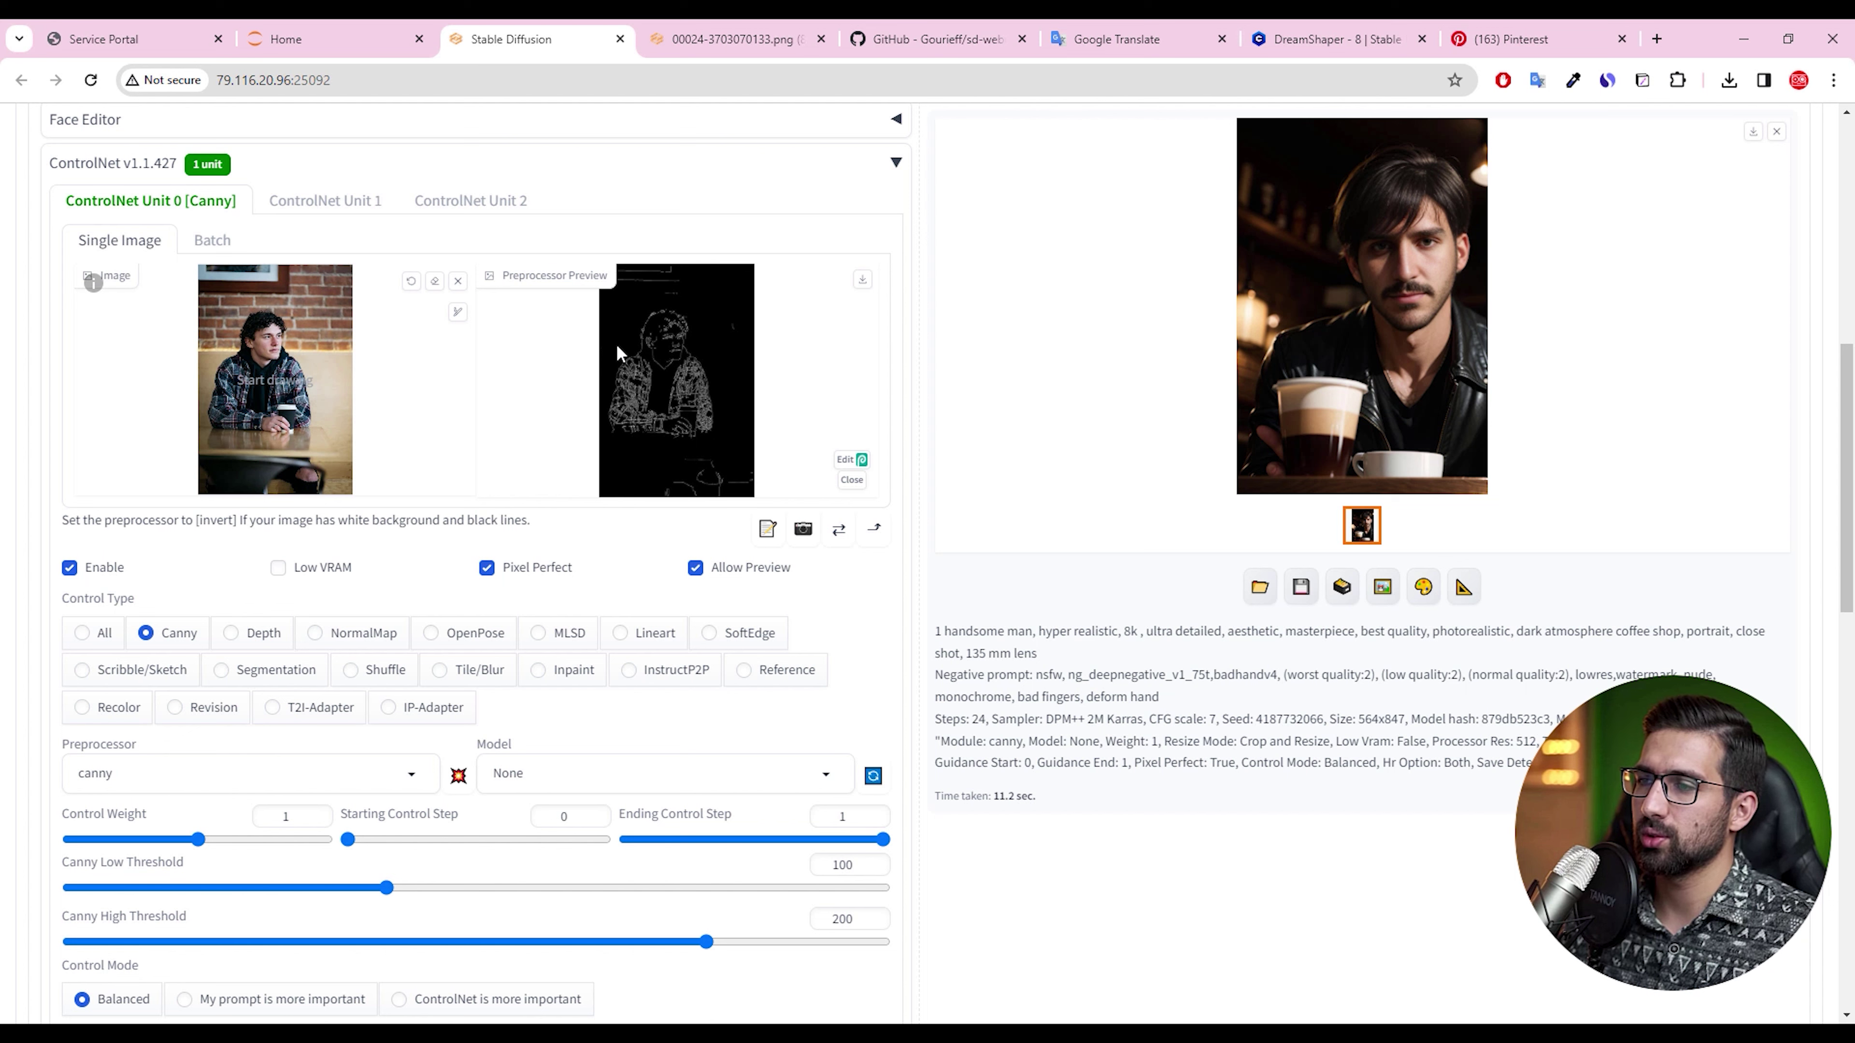
{"action": "left_click_drag", "start_coordinate": [367, 886], "coordinate": [140, 890]}
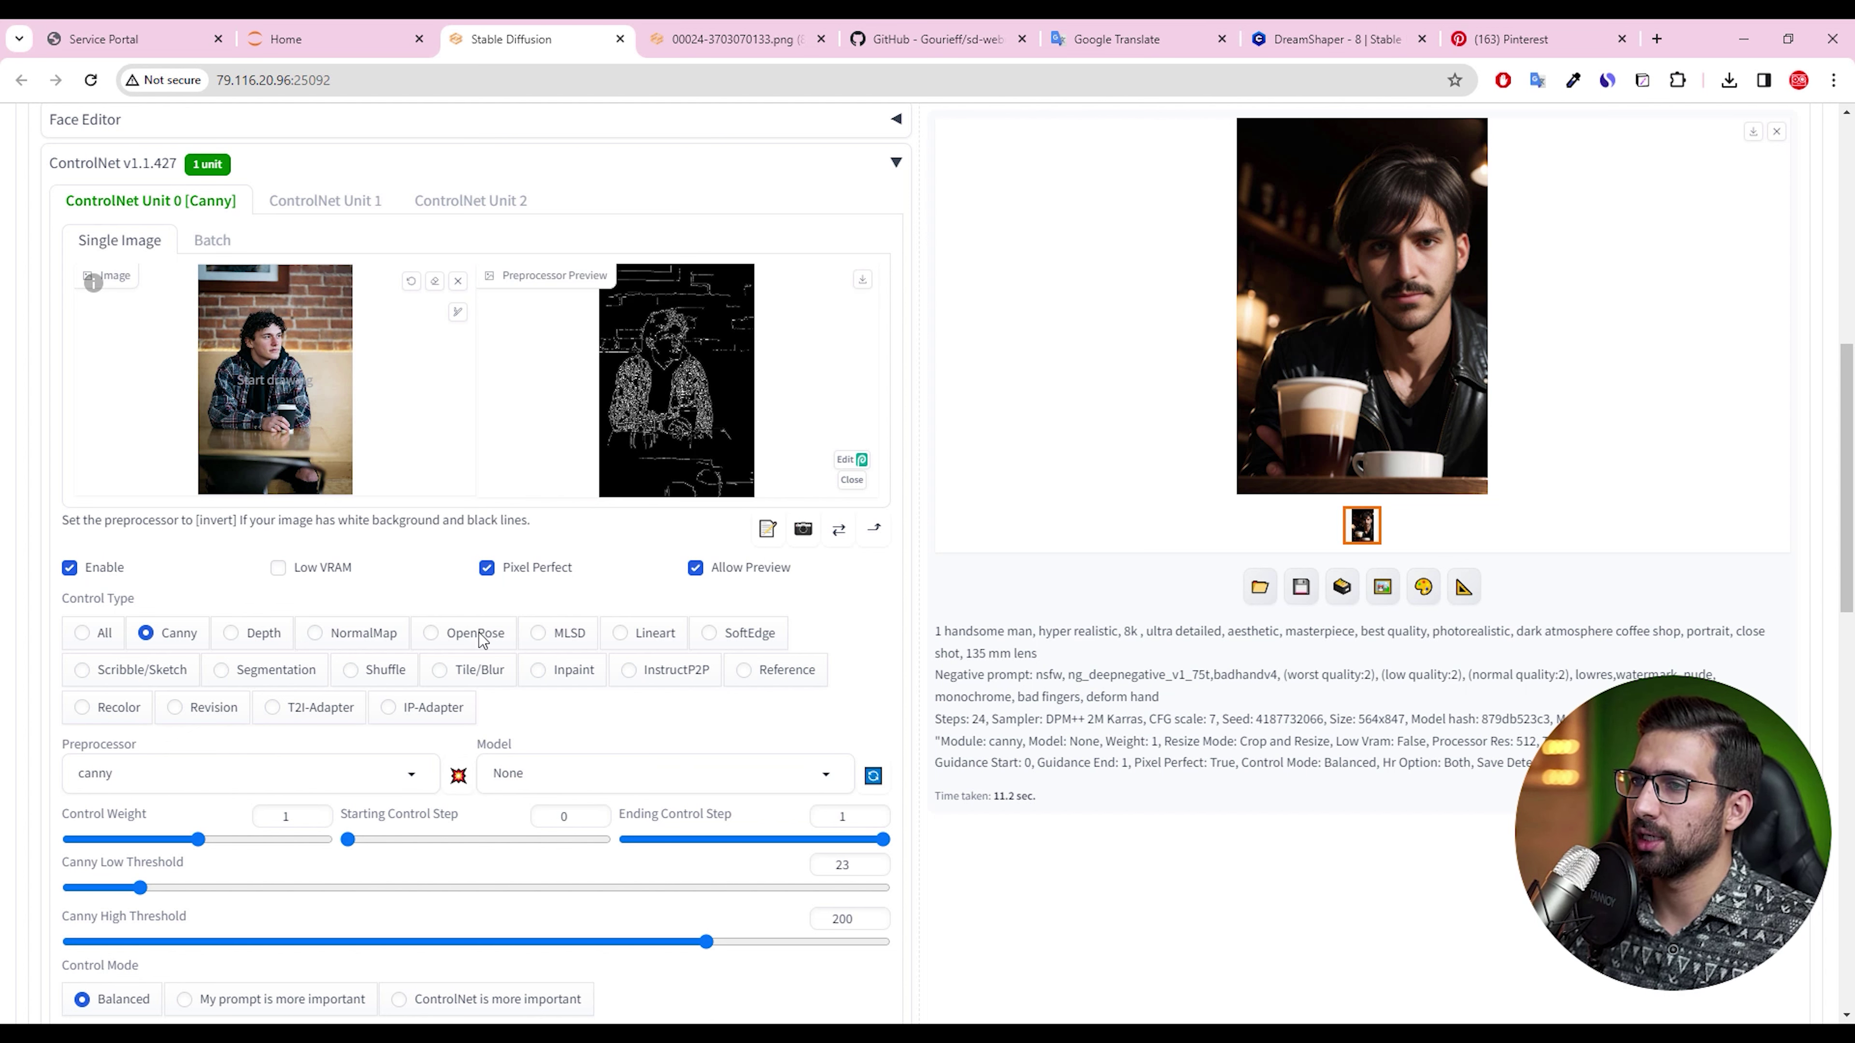
{"action": "left_click_drag", "start_coordinate": [131, 893], "coordinate": [78, 891]}
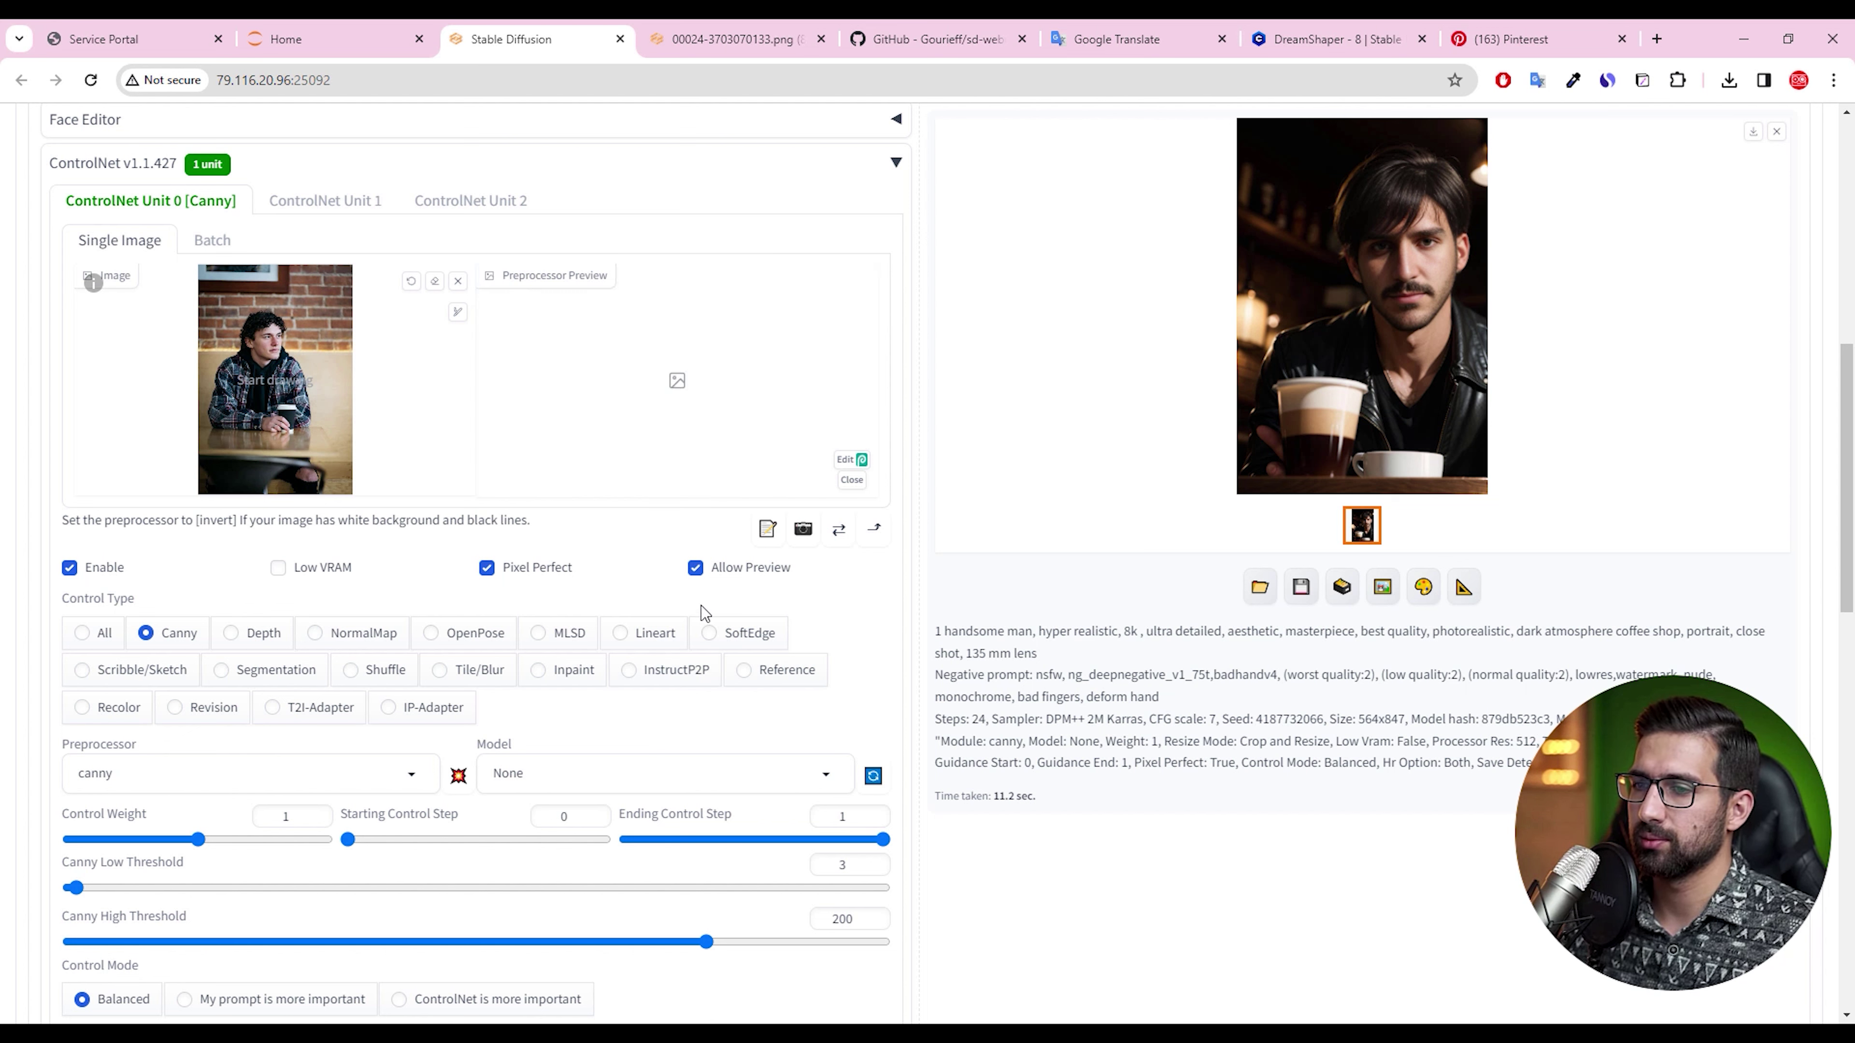
{"action": "left_click", "coordinate": [458, 774]}
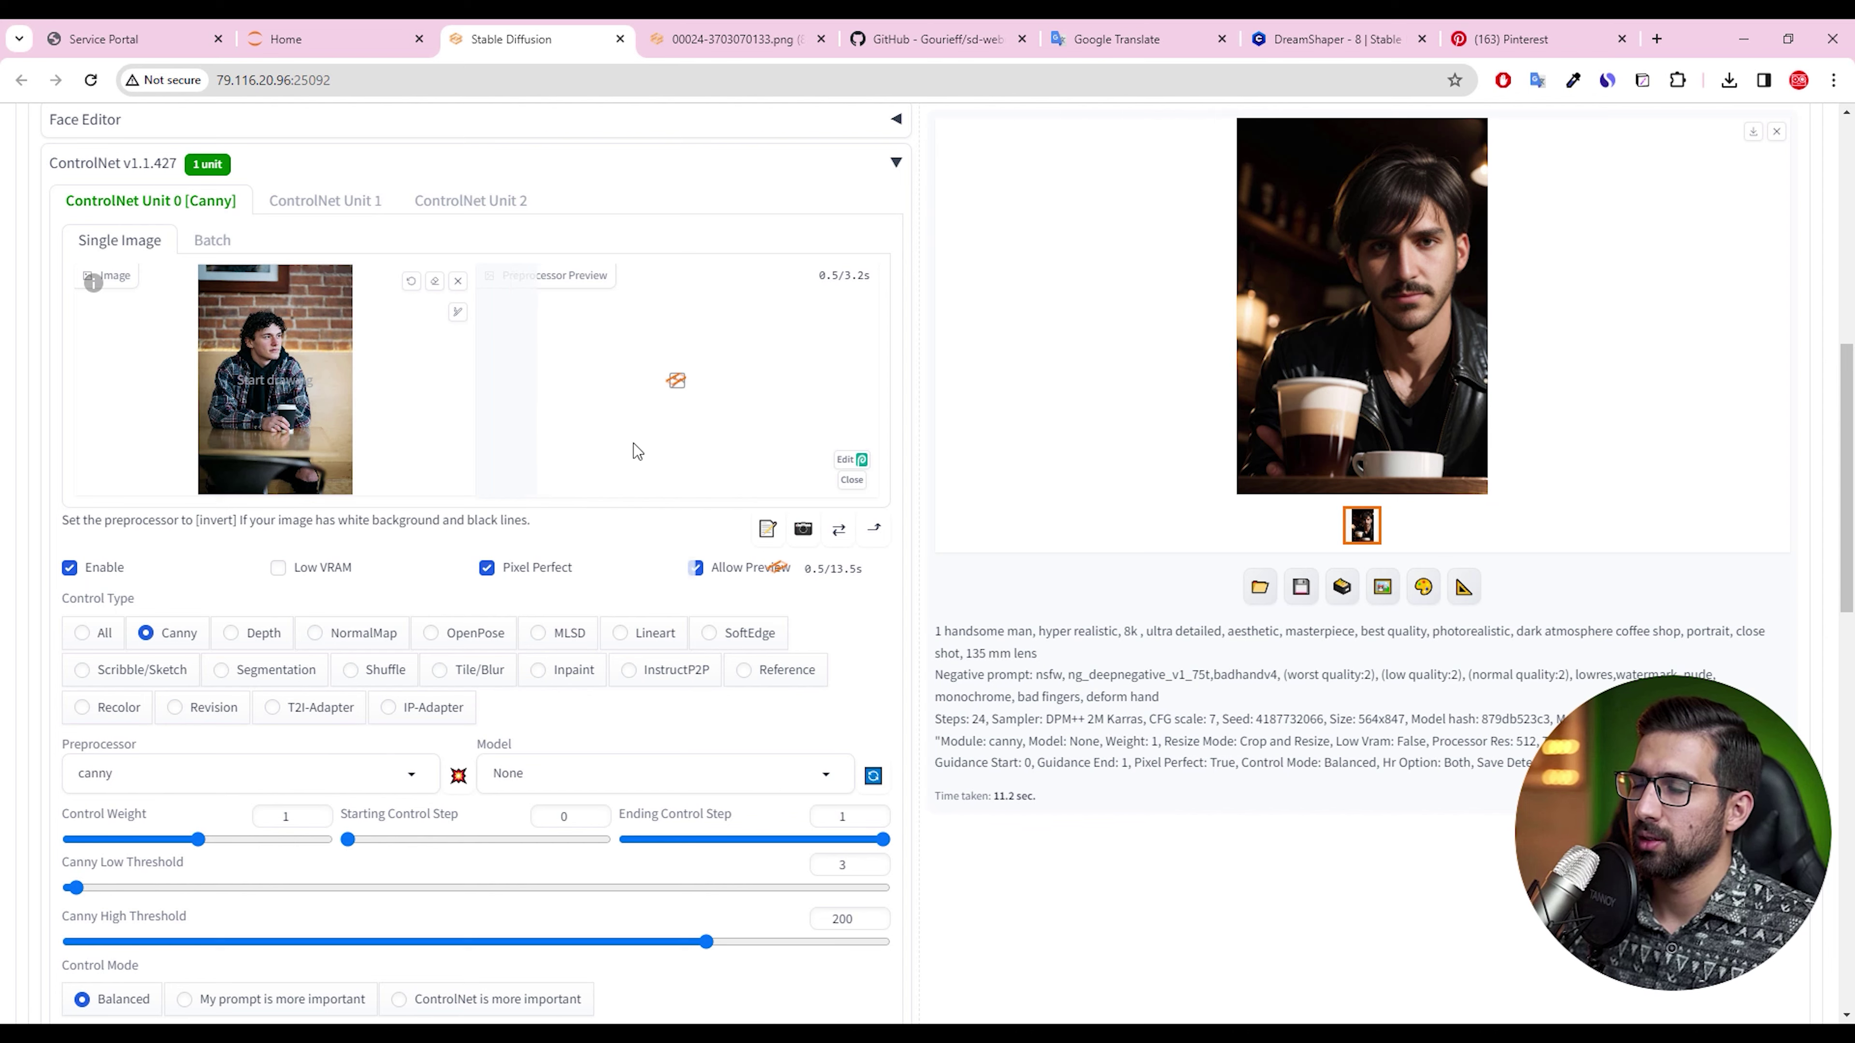
Remove "portrait, close shot, 135 mm lens" from the end of the prompt so it finishes with "dark atmosphere coffee shop"
{"action": "scroll", "coordinate": [779, 415], "scroll_direction": "up", "scroll_amount": 10}
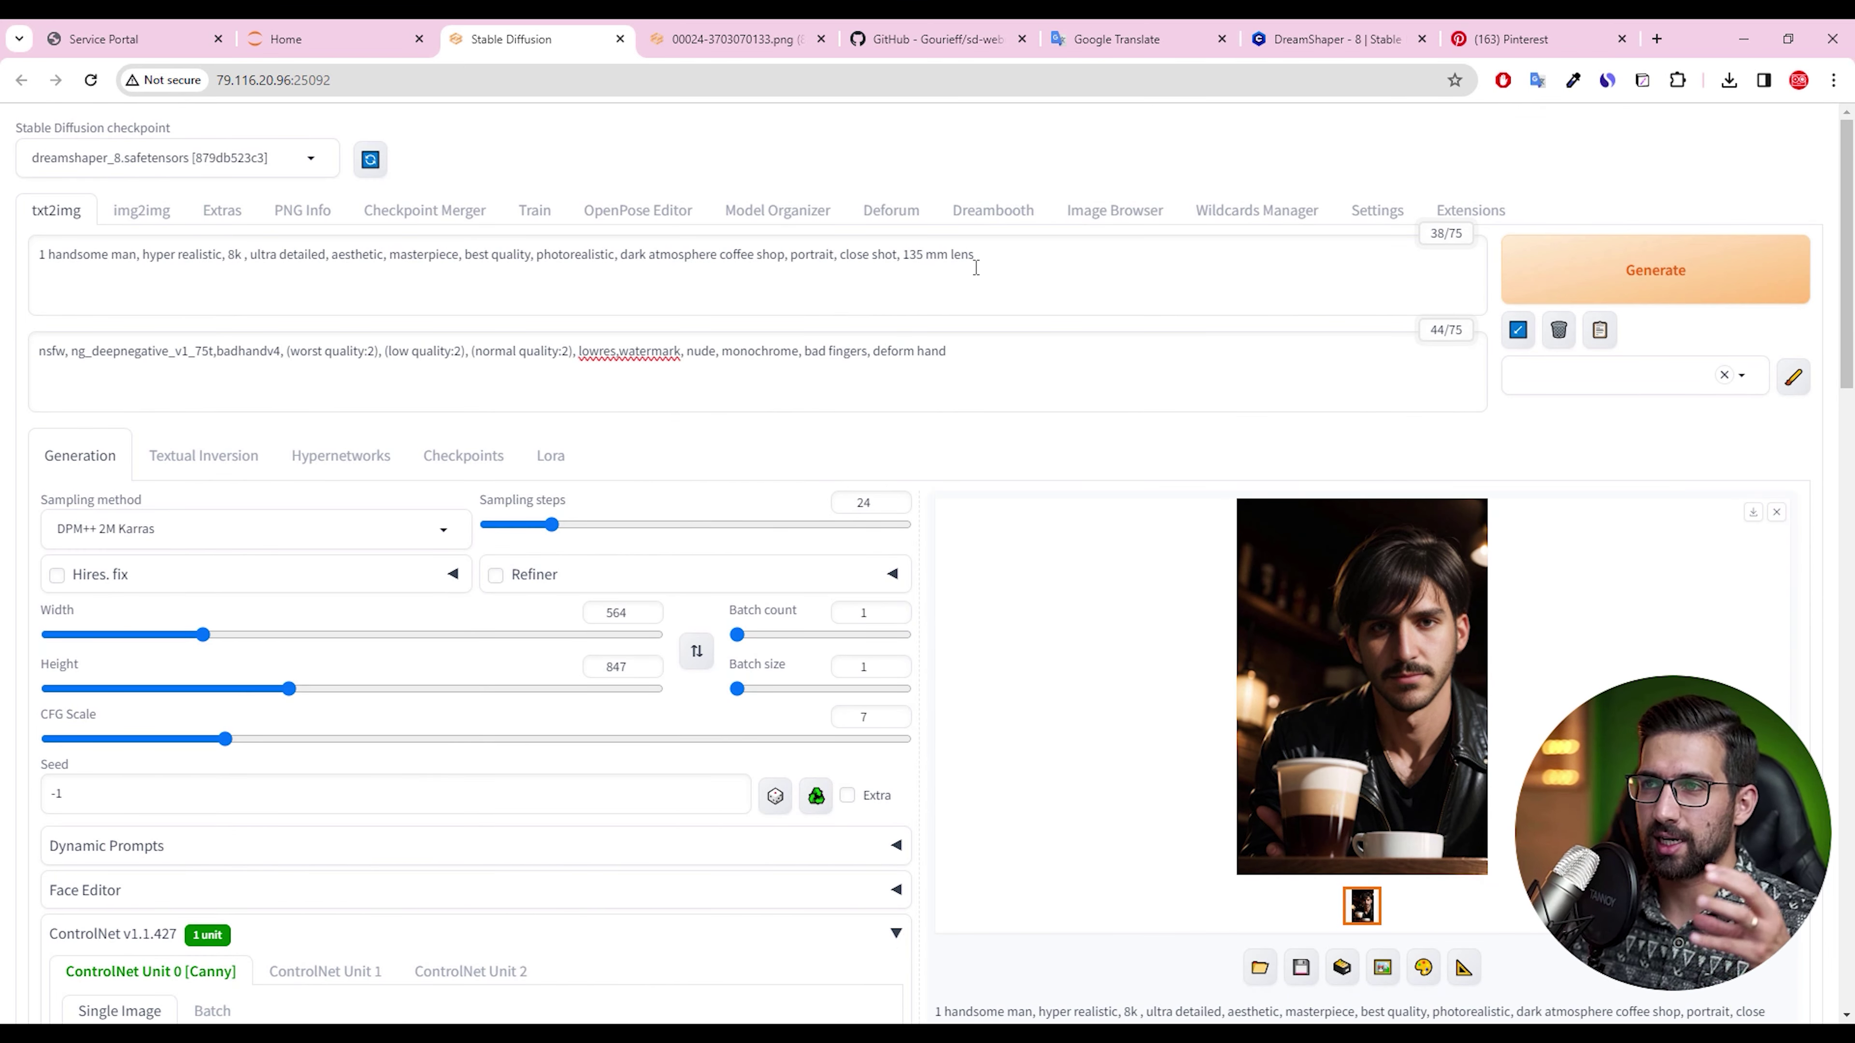
{"action": "left_click", "coordinate": [1012, 249]}
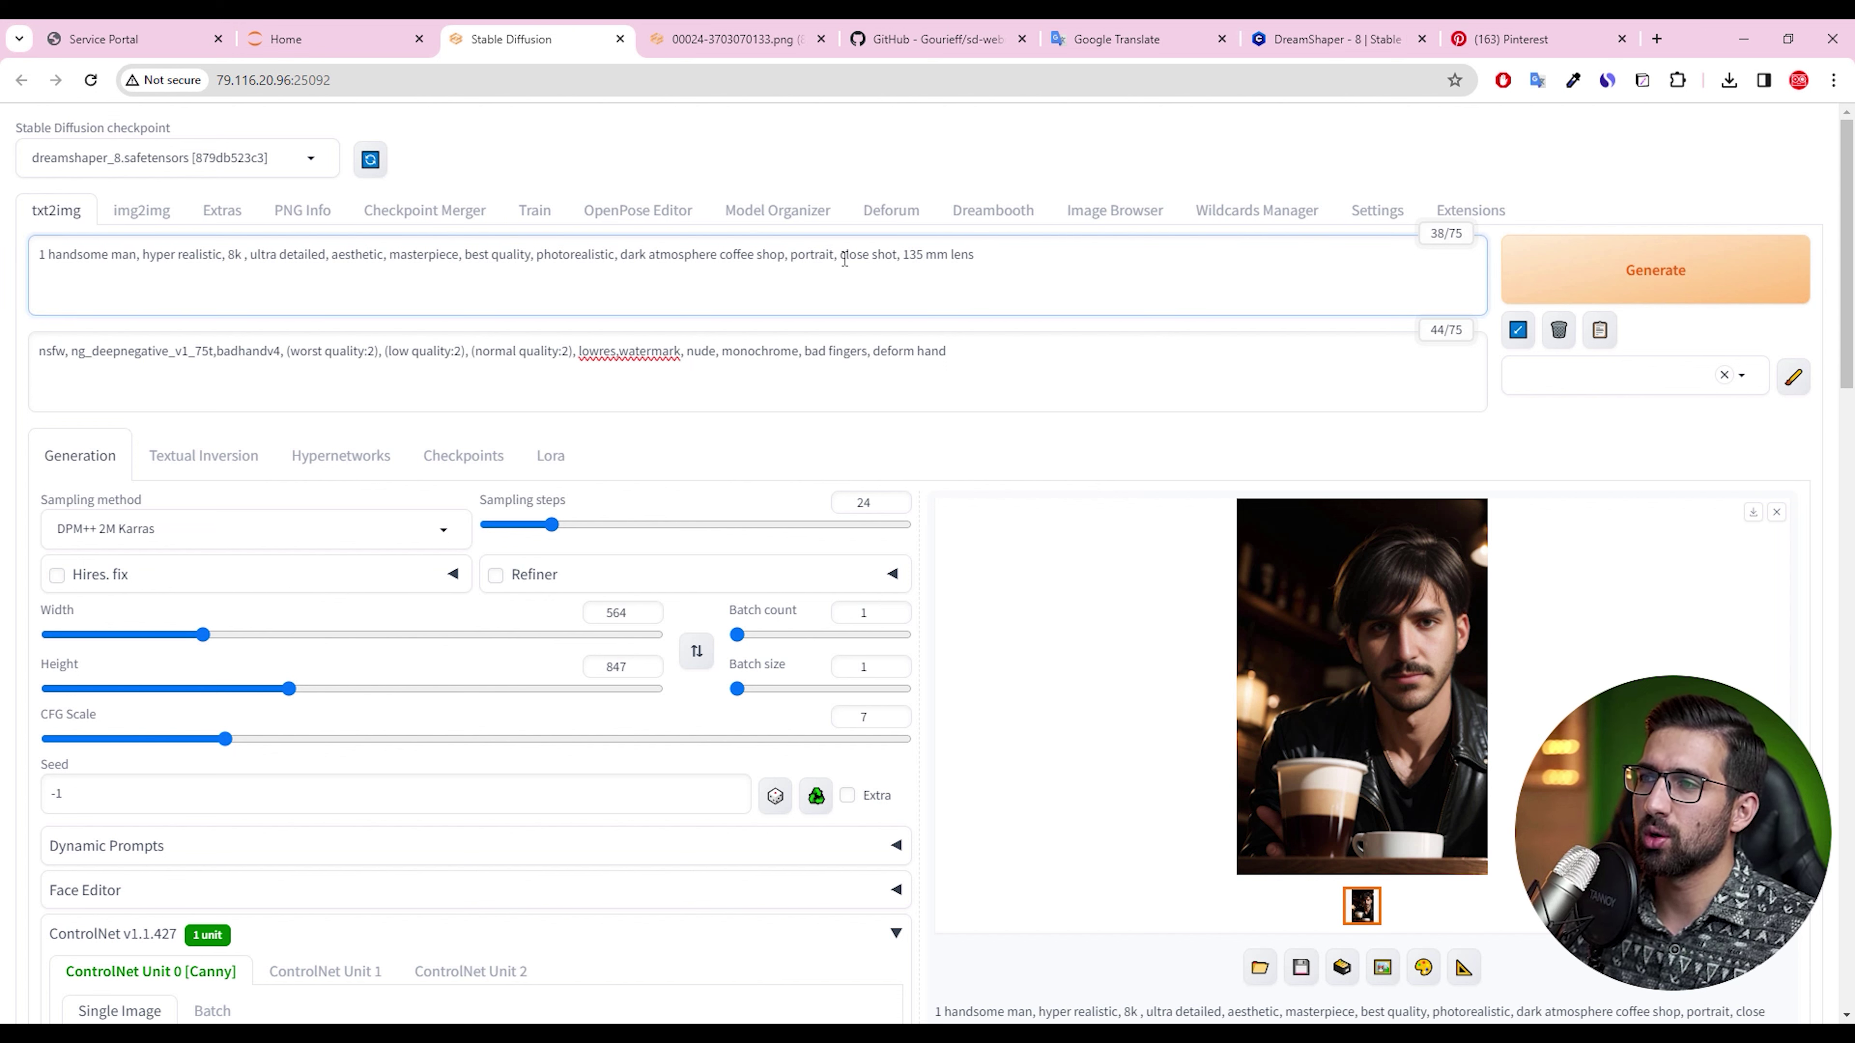
{"action": "left_click_drag", "start_coordinate": [910, 259], "coordinate": [1033, 259]}
{"action": "scroll", "coordinate": [658, 542], "scroll_direction": "down", "scroll_amount": 13}
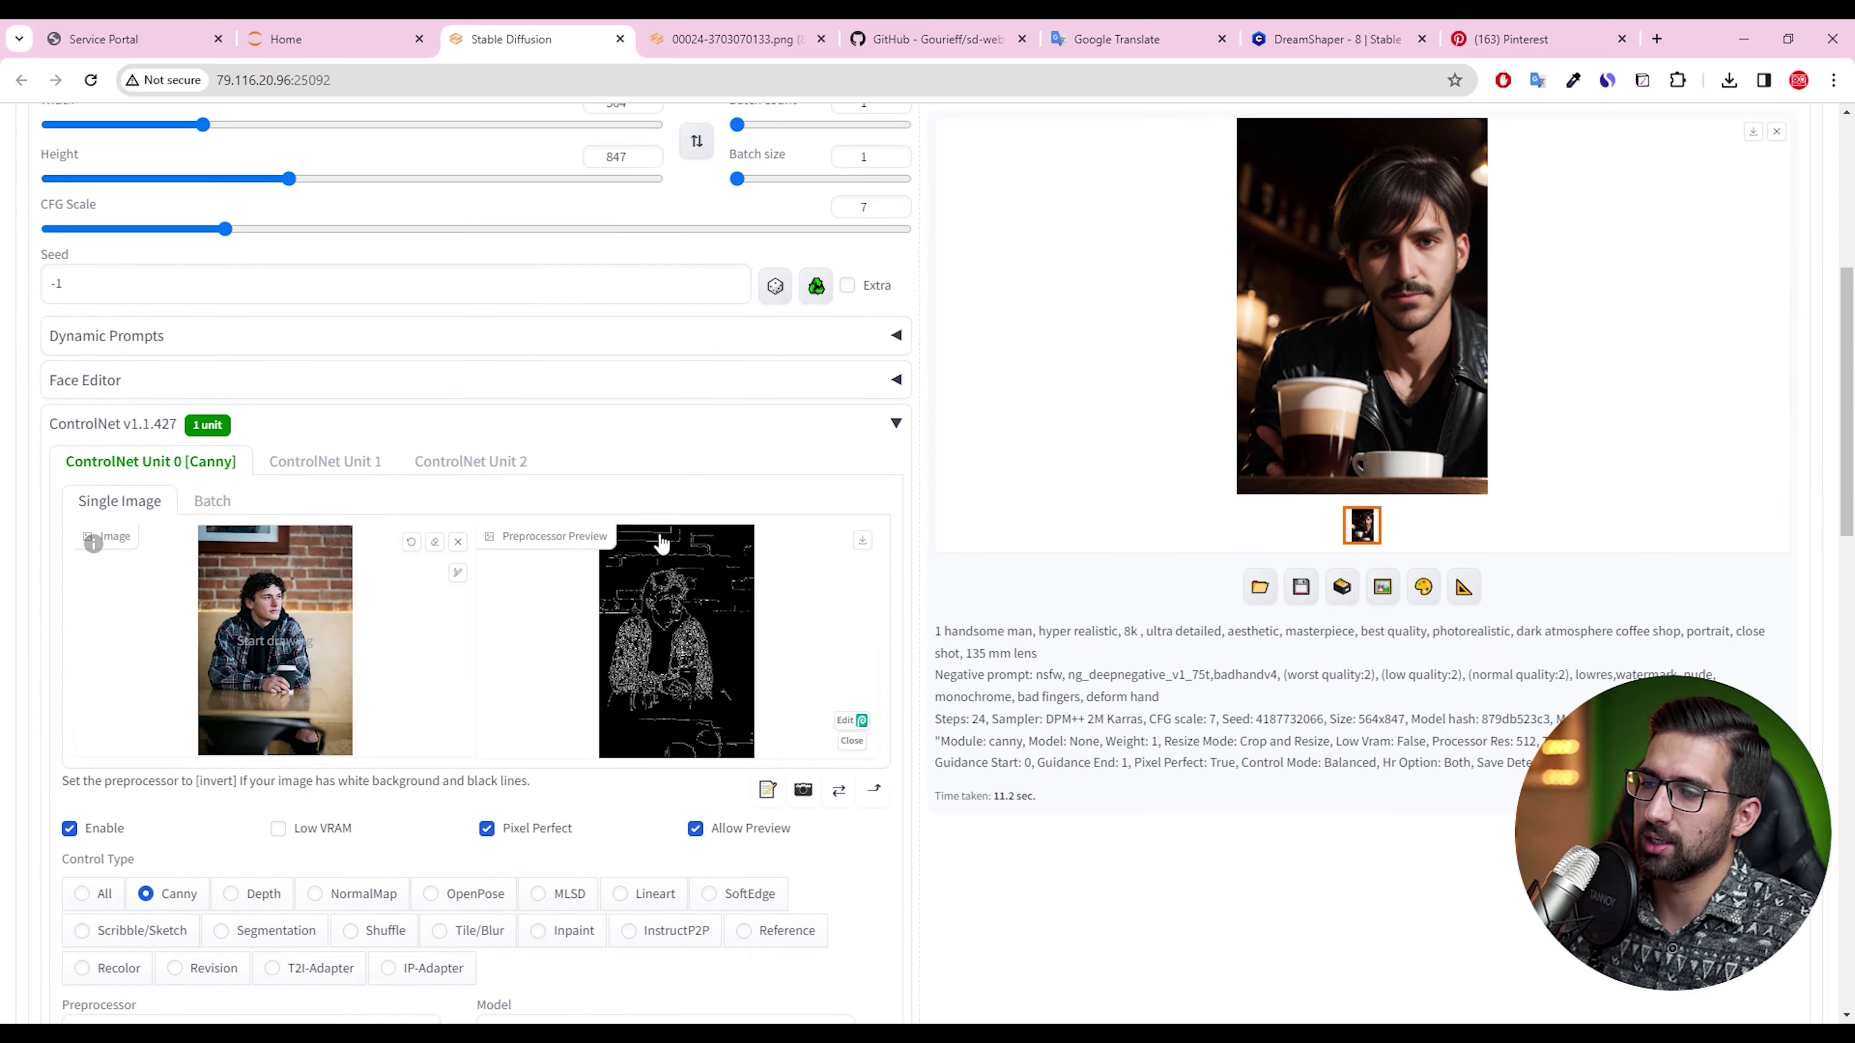
{"action": "scroll", "coordinate": [270, 640], "scroll_direction": "up", "scroll_amount": 5}
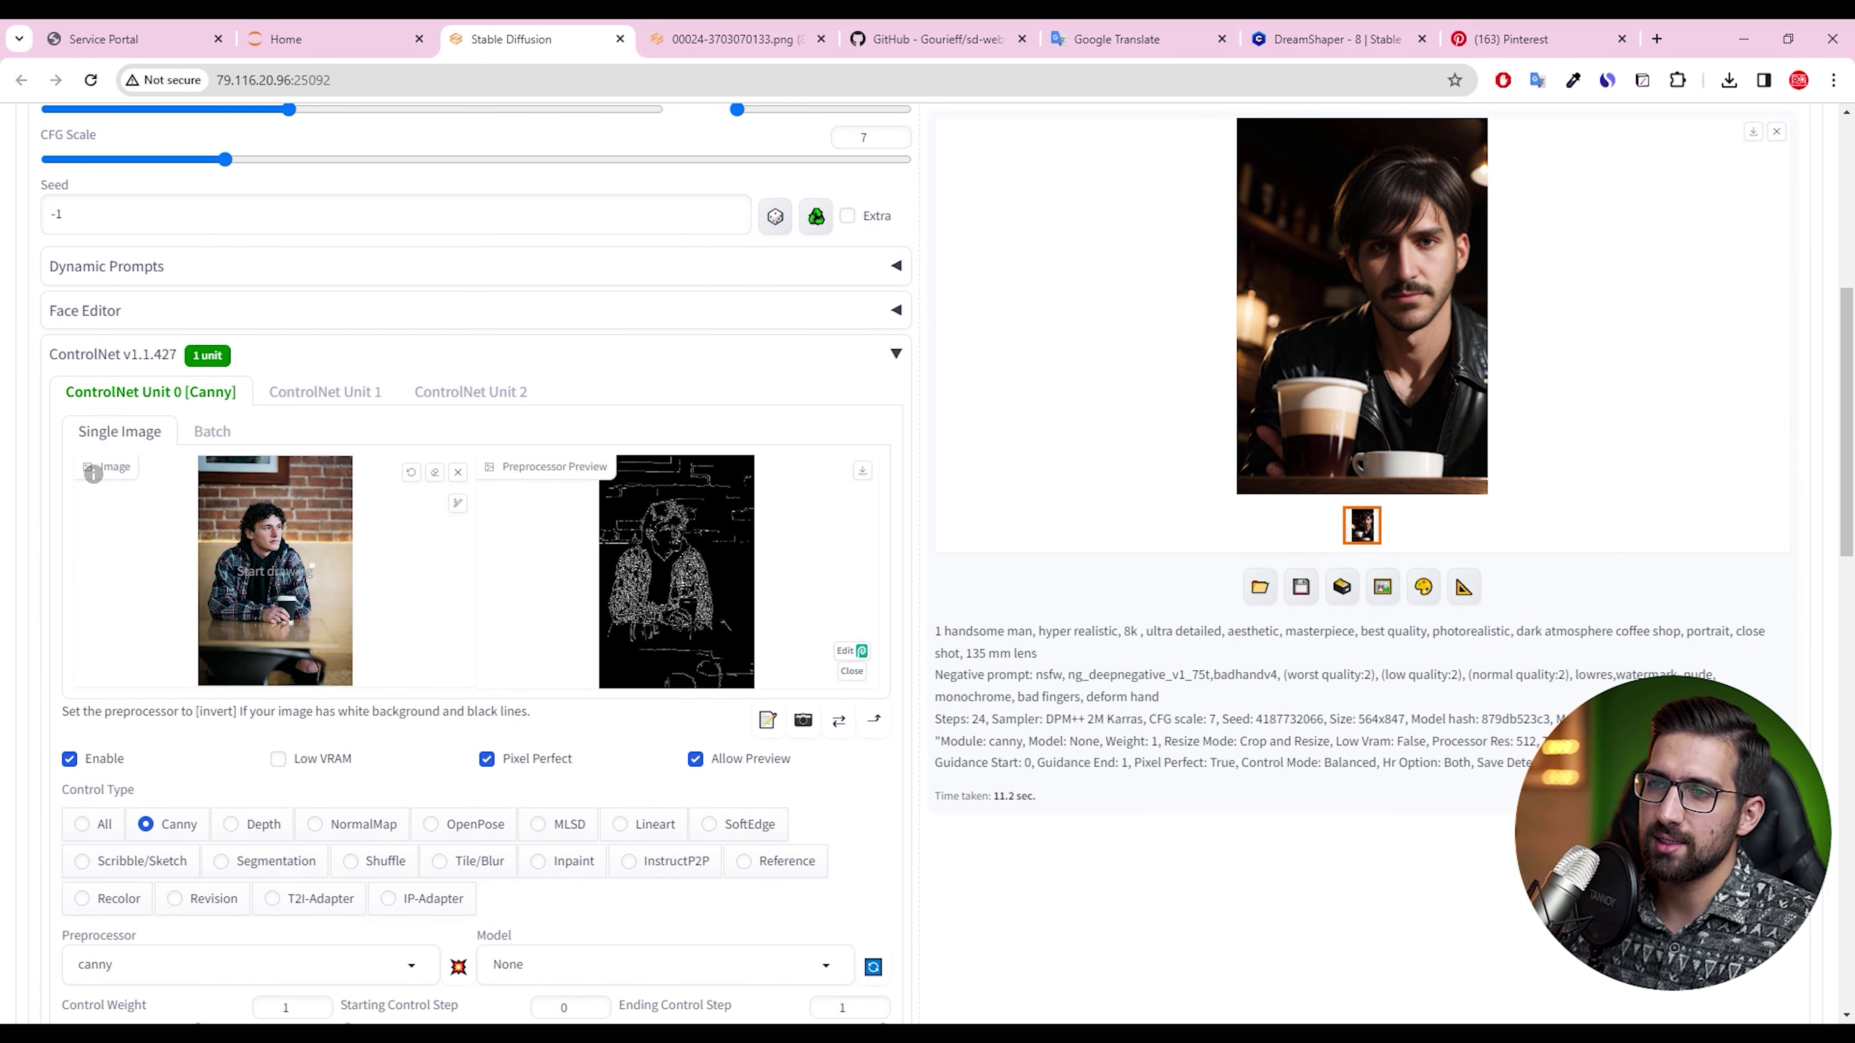
{"action": "scroll", "coordinate": [949, 329], "scroll_direction": "up", "scroll_amount": 8}
{"action": "key", "text": "BackSpace"}
{"action": "key", "text": "BackSpace"}
{"action": "key", "text": "BackSpace"}
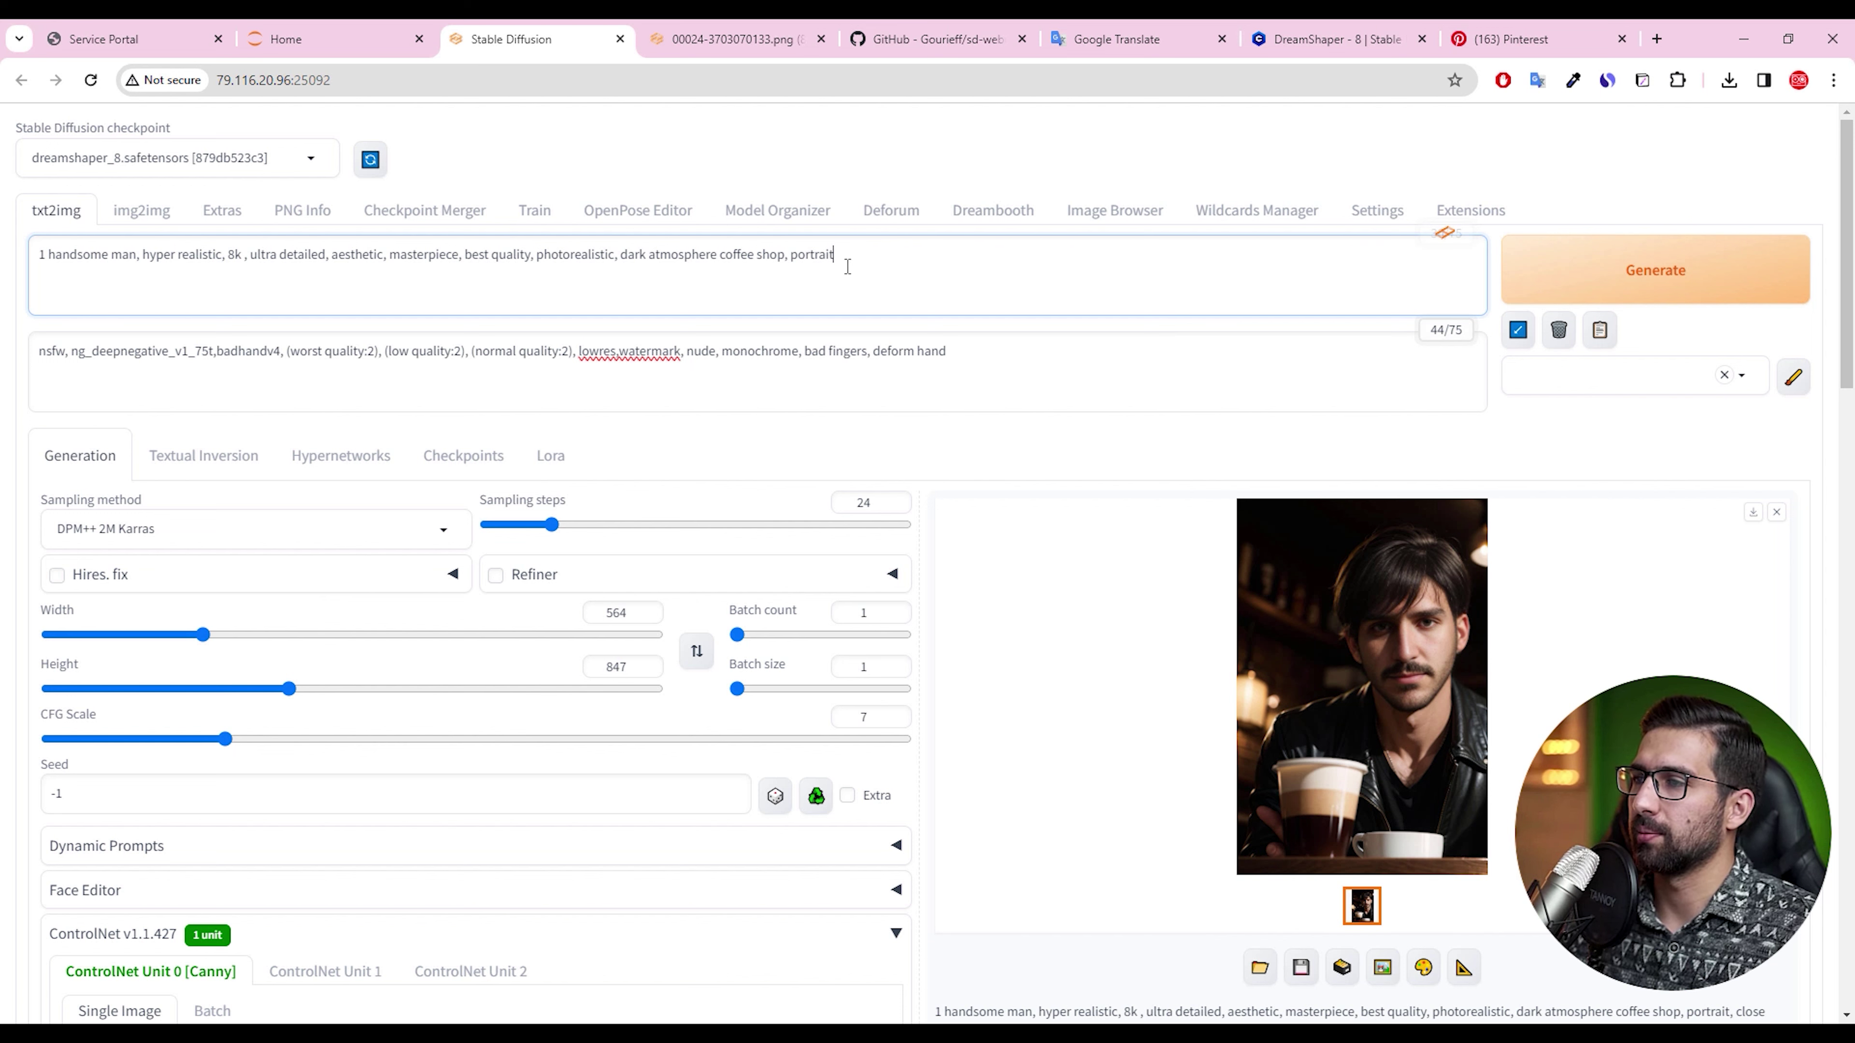
{"action": "key", "text": "ctrl+BackSpace"}
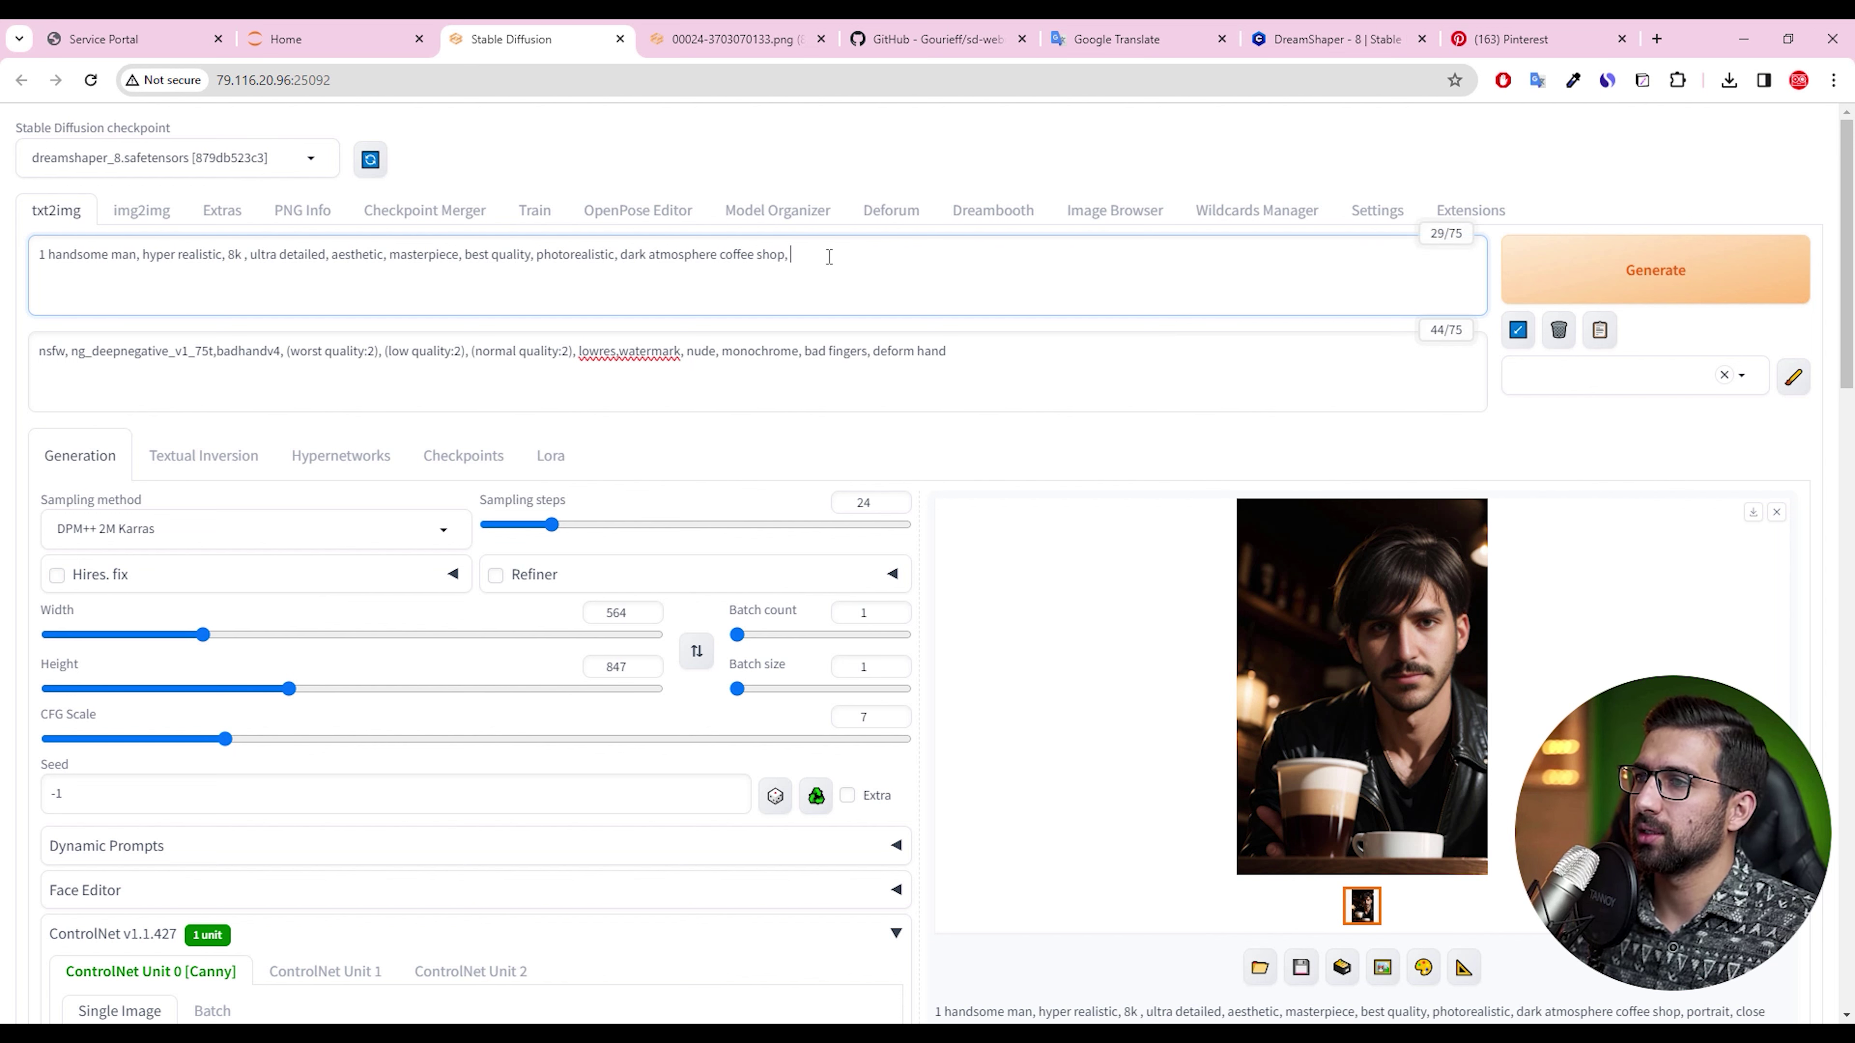
{"action": "key", "text": "BackSpace"}
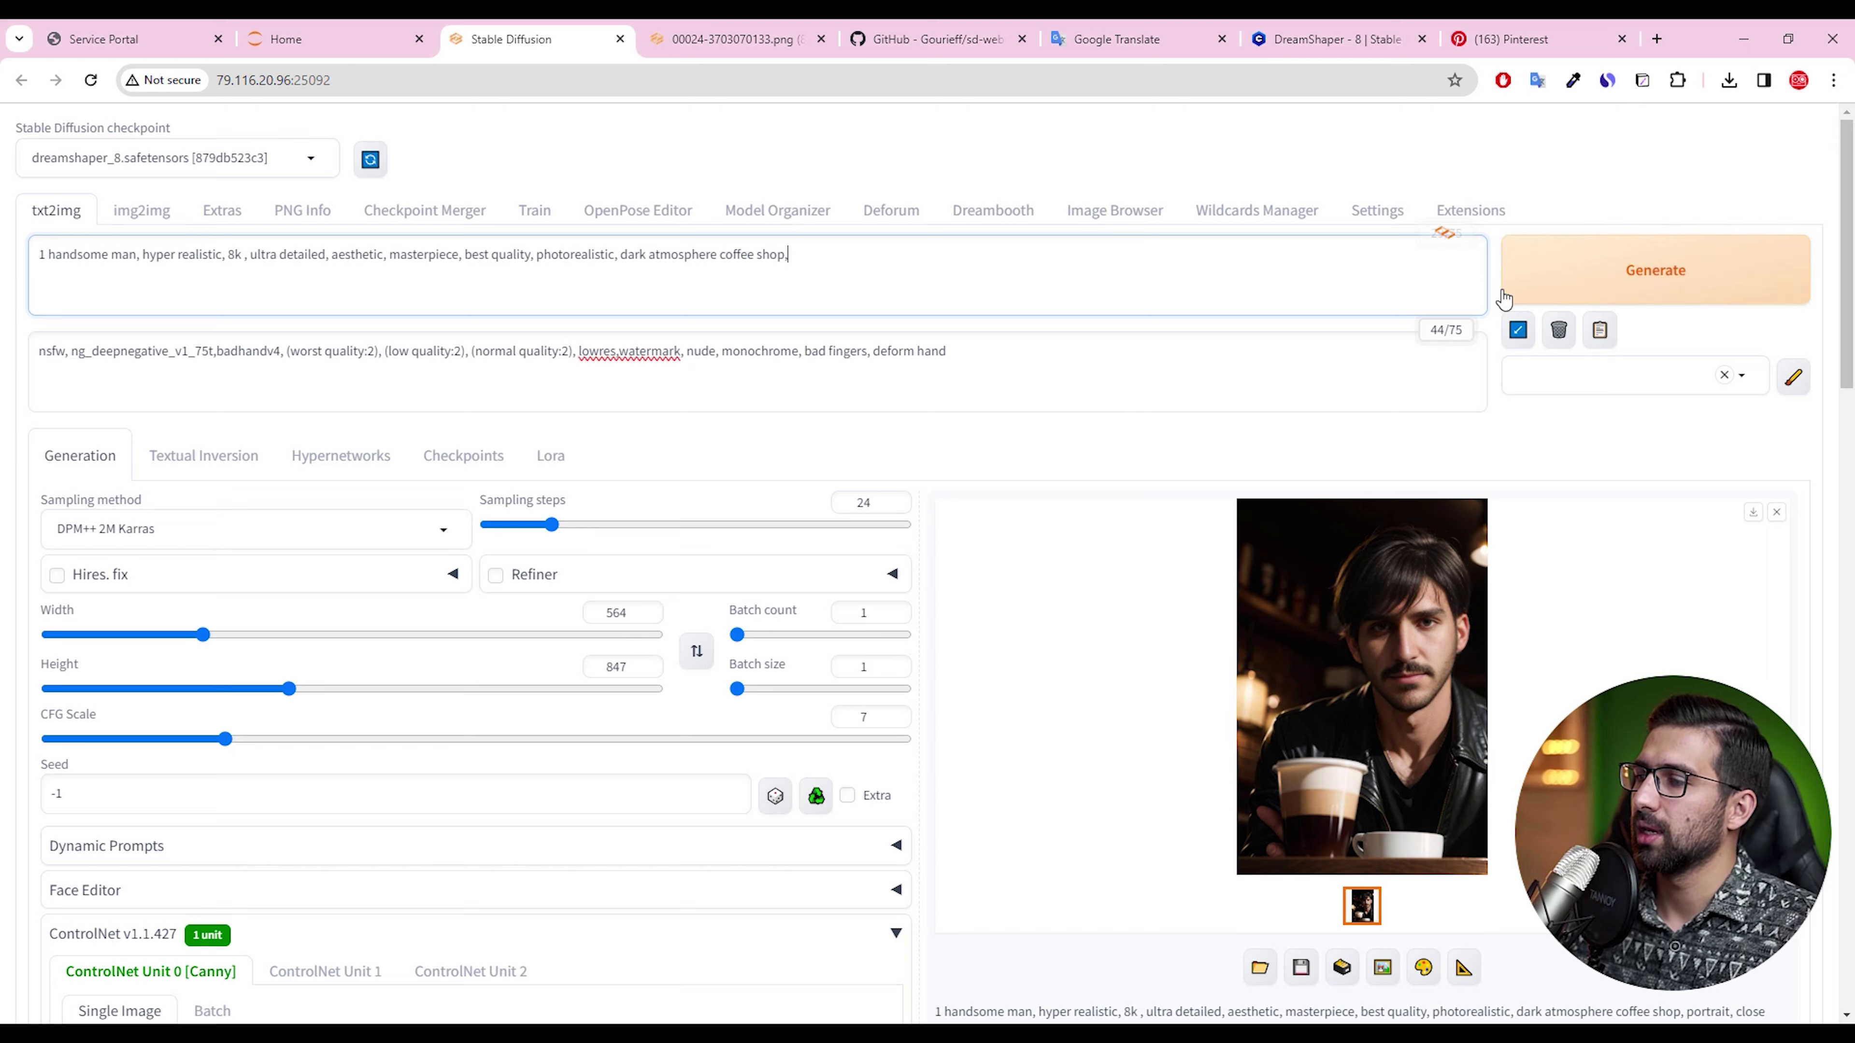
Generate a picture from the shortened prompt, view it at full size and close the viewer
{"action": "scroll", "coordinate": [1110, 356], "scroll_direction": "down", "scroll_amount": 5}
{"action": "scroll", "coordinate": [1110, 356], "scroll_direction": "up", "scroll_amount": 5}
{"action": "left_click", "coordinate": [1655, 270]}
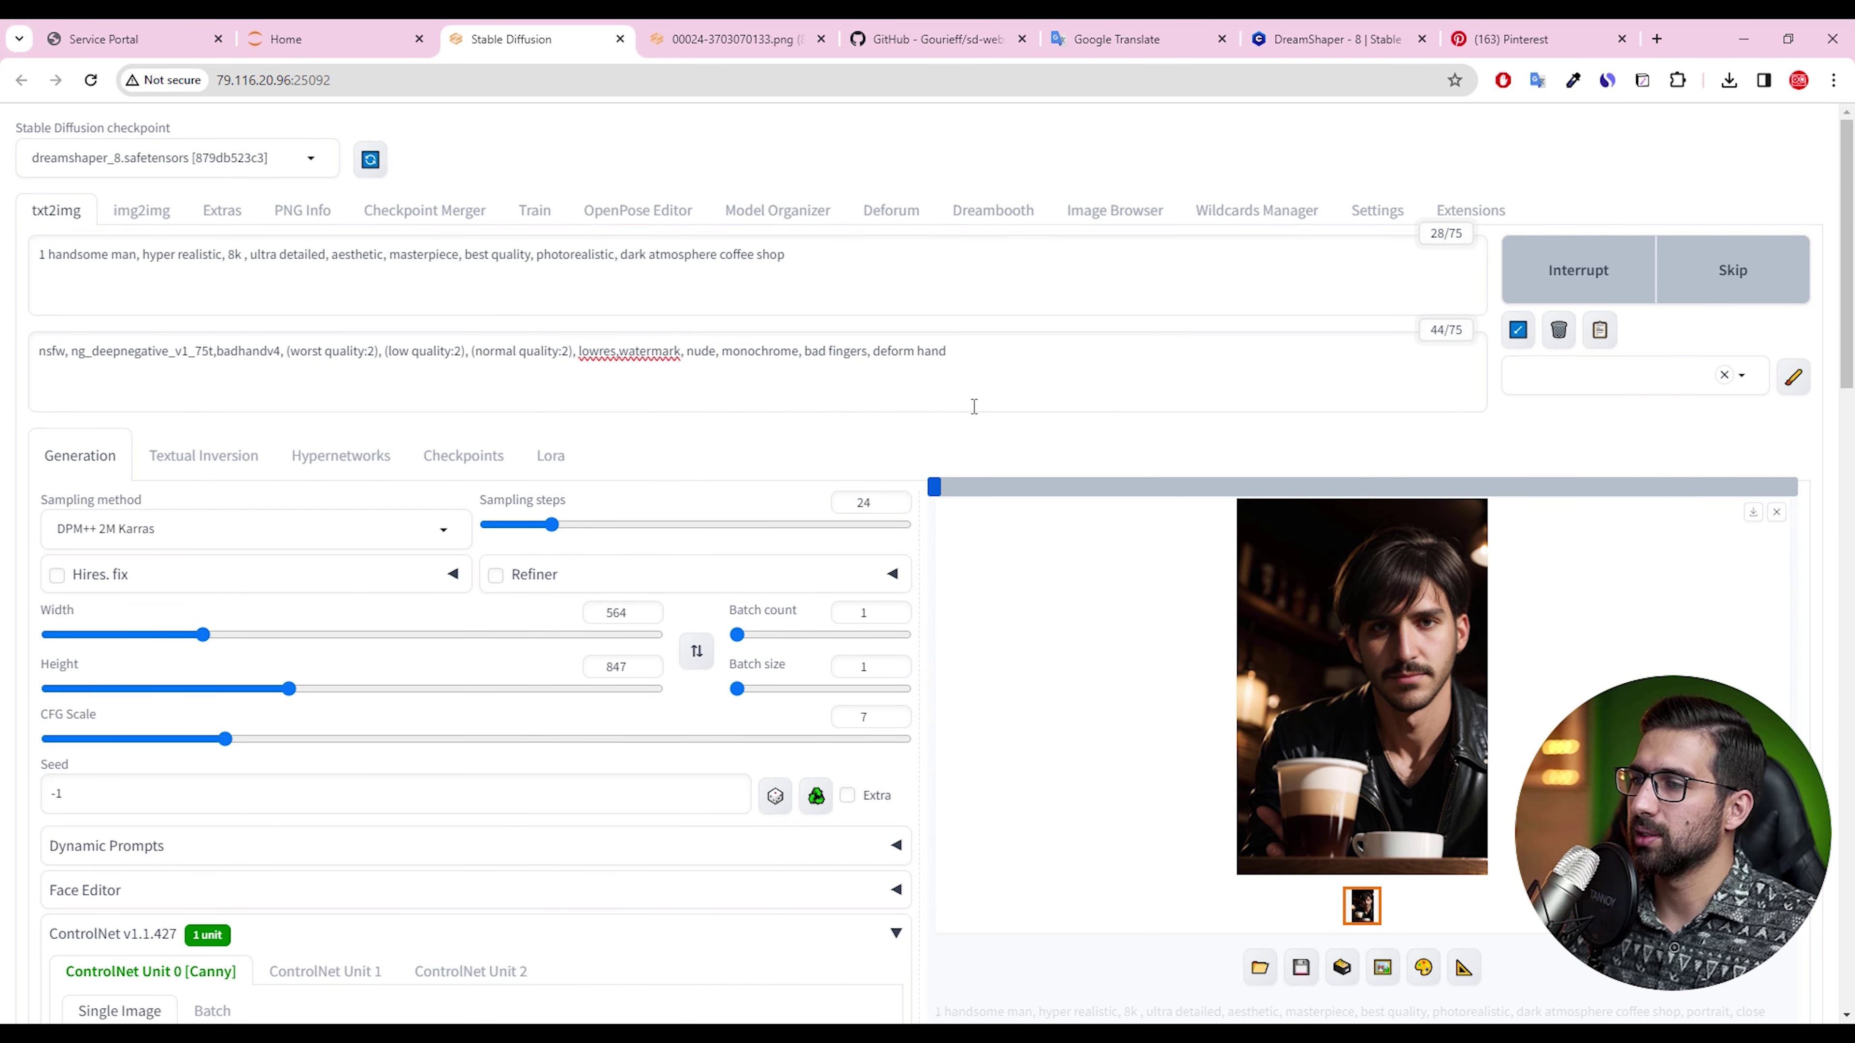
{"action": "scroll", "coordinate": [974, 407], "scroll_direction": "down", "scroll_amount": 2}
{"action": "left_click", "coordinate": [1338, 462]}
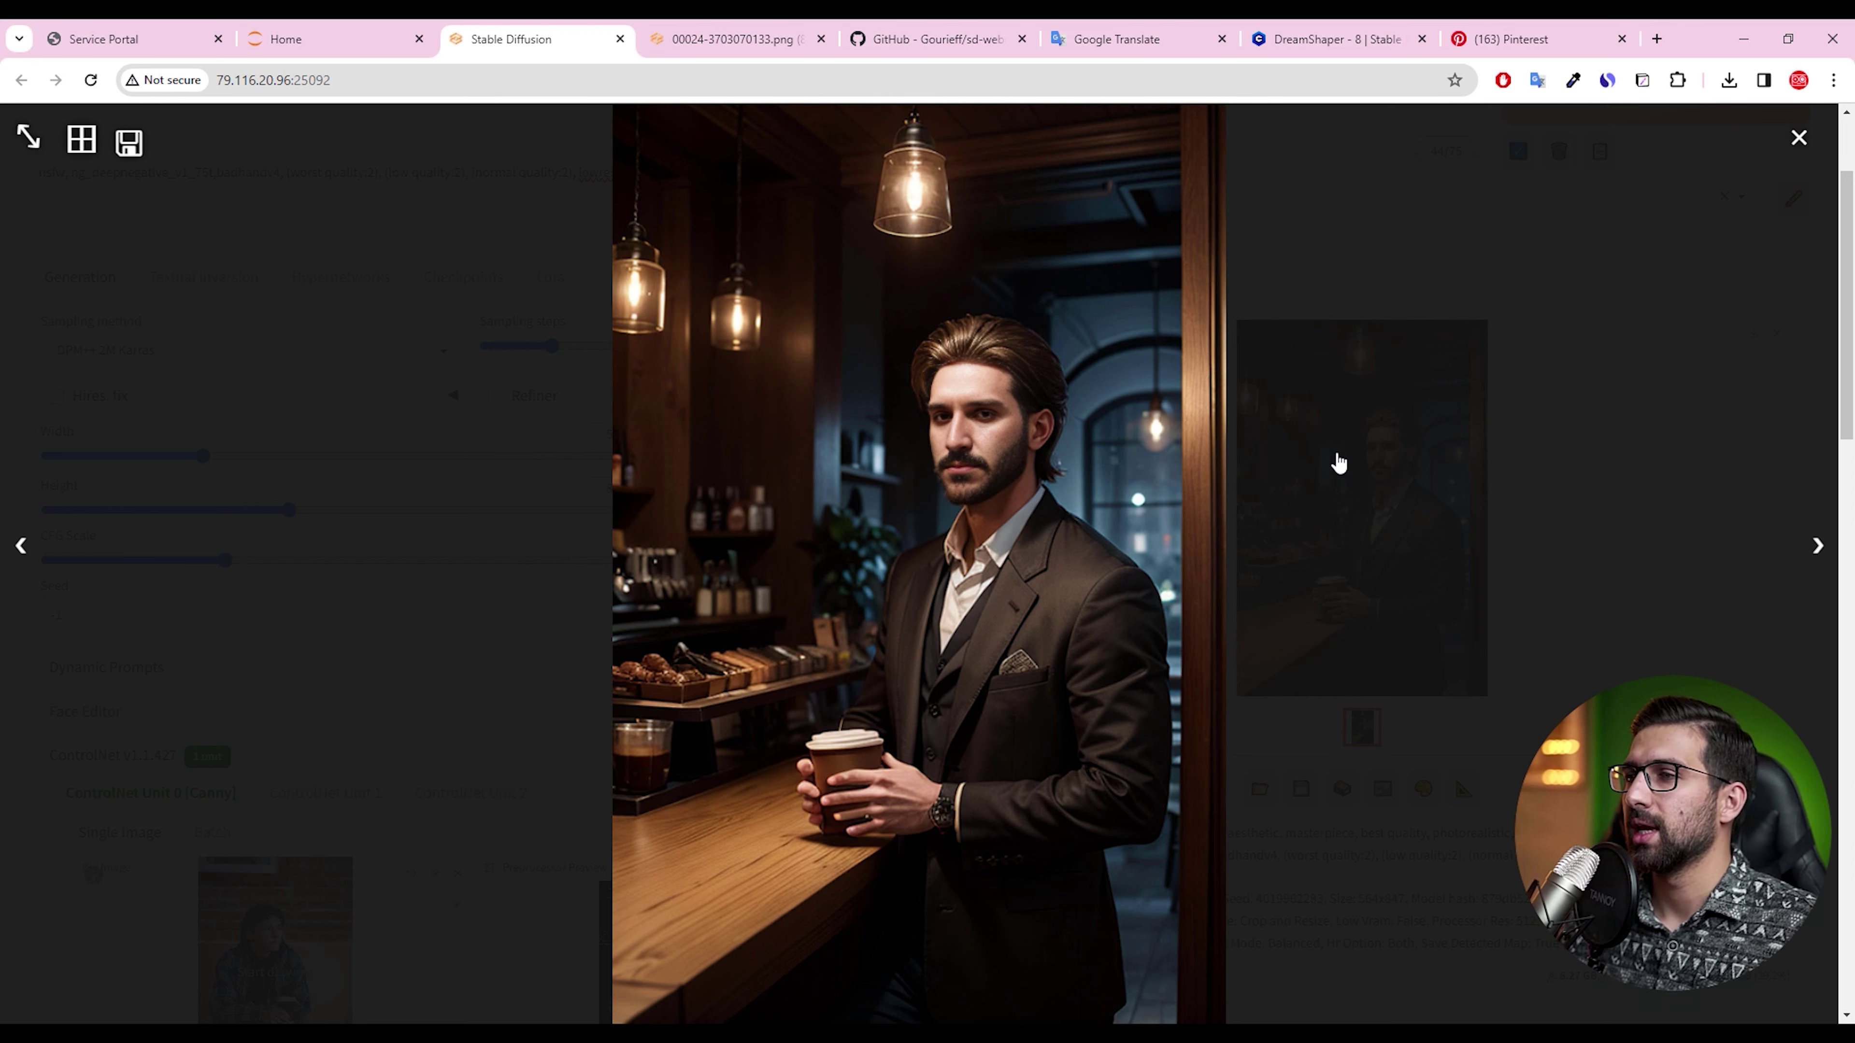
{"action": "left_click", "coordinate": [1338, 463]}
{"action": "scroll", "coordinate": [650, 385], "scroll_direction": "up", "scroll_amount": 3}
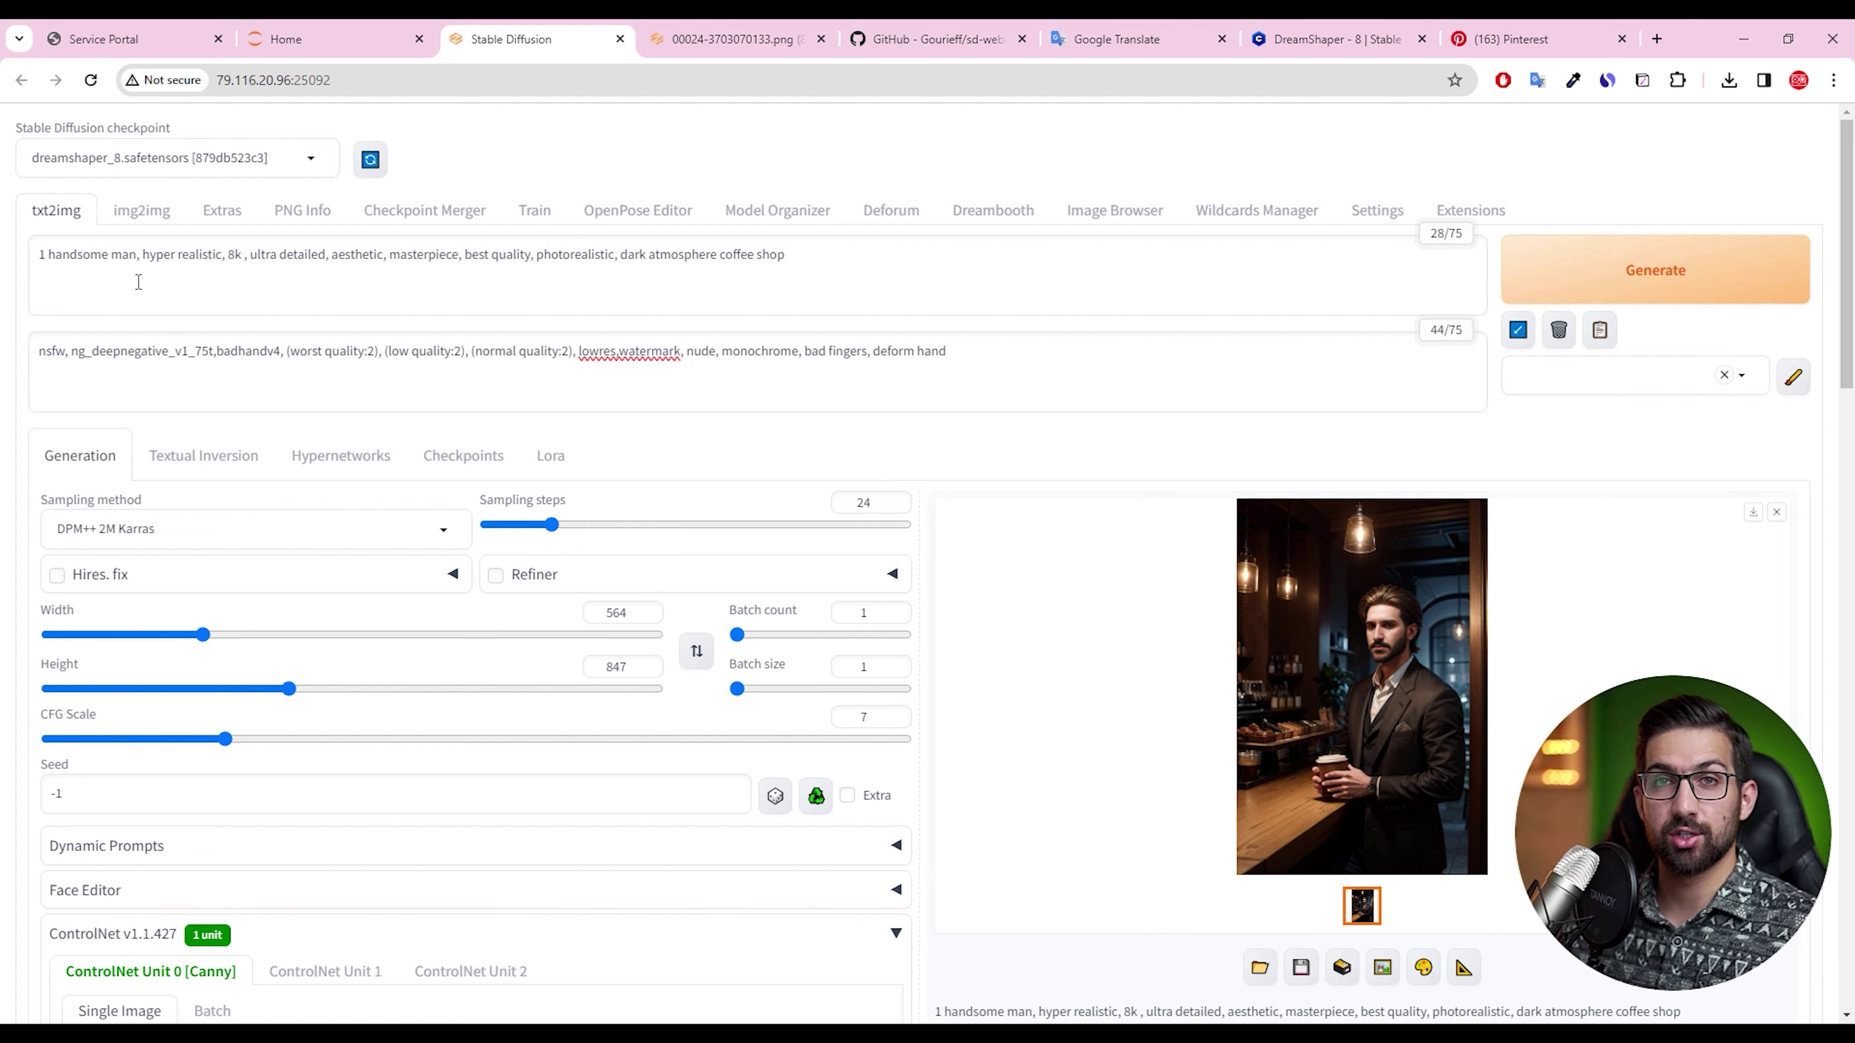
Open the generated picture of the man in the suit in a new browser tab and return to the ControlNet settings
{"action": "scroll", "coordinate": [187, 526], "scroll_direction": "down", "scroll_amount": 5}
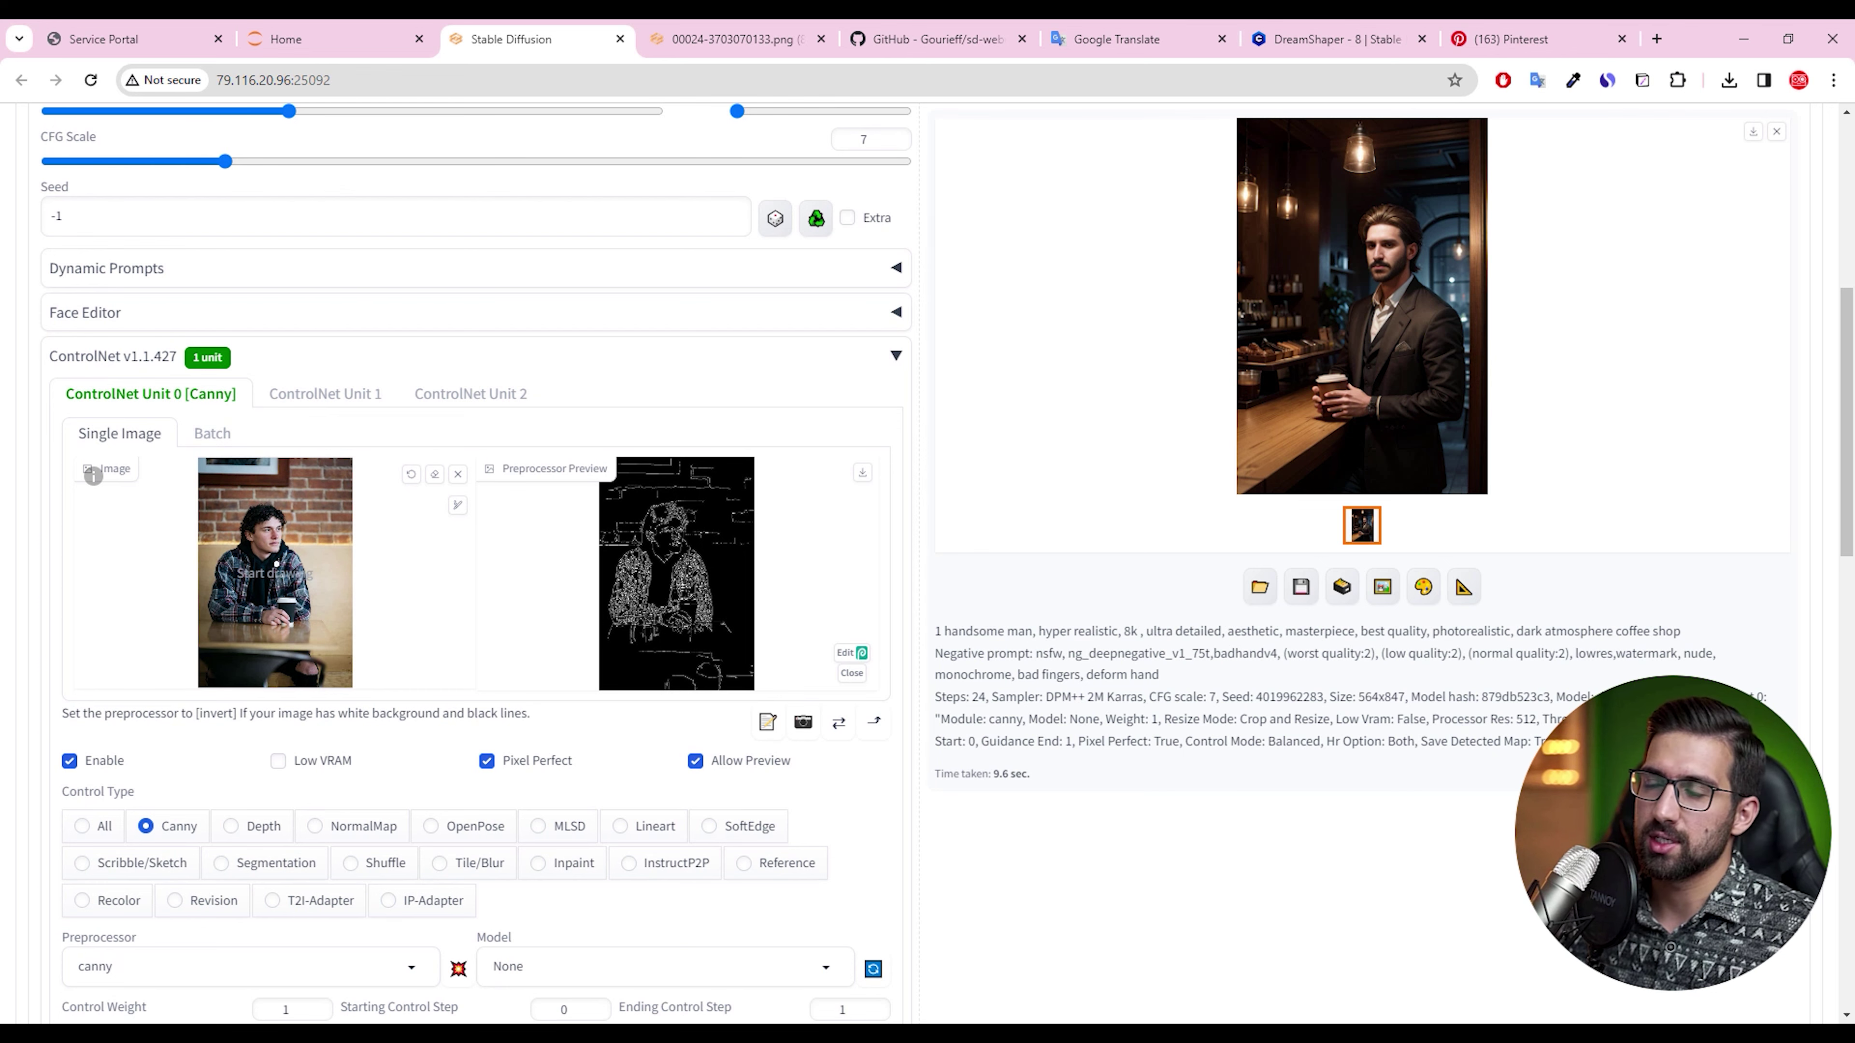
{"action": "scroll", "coordinate": [1272, 507], "scroll_direction": "up", "scroll_amount": 5}
{"action": "left_click", "coordinate": [1460, 669]}
{"action": "right_click", "coordinate": [980, 511]}
{"action": "left_click", "coordinate": [1022, 527]}
{"action": "left_click", "coordinate": [1325, 648]}
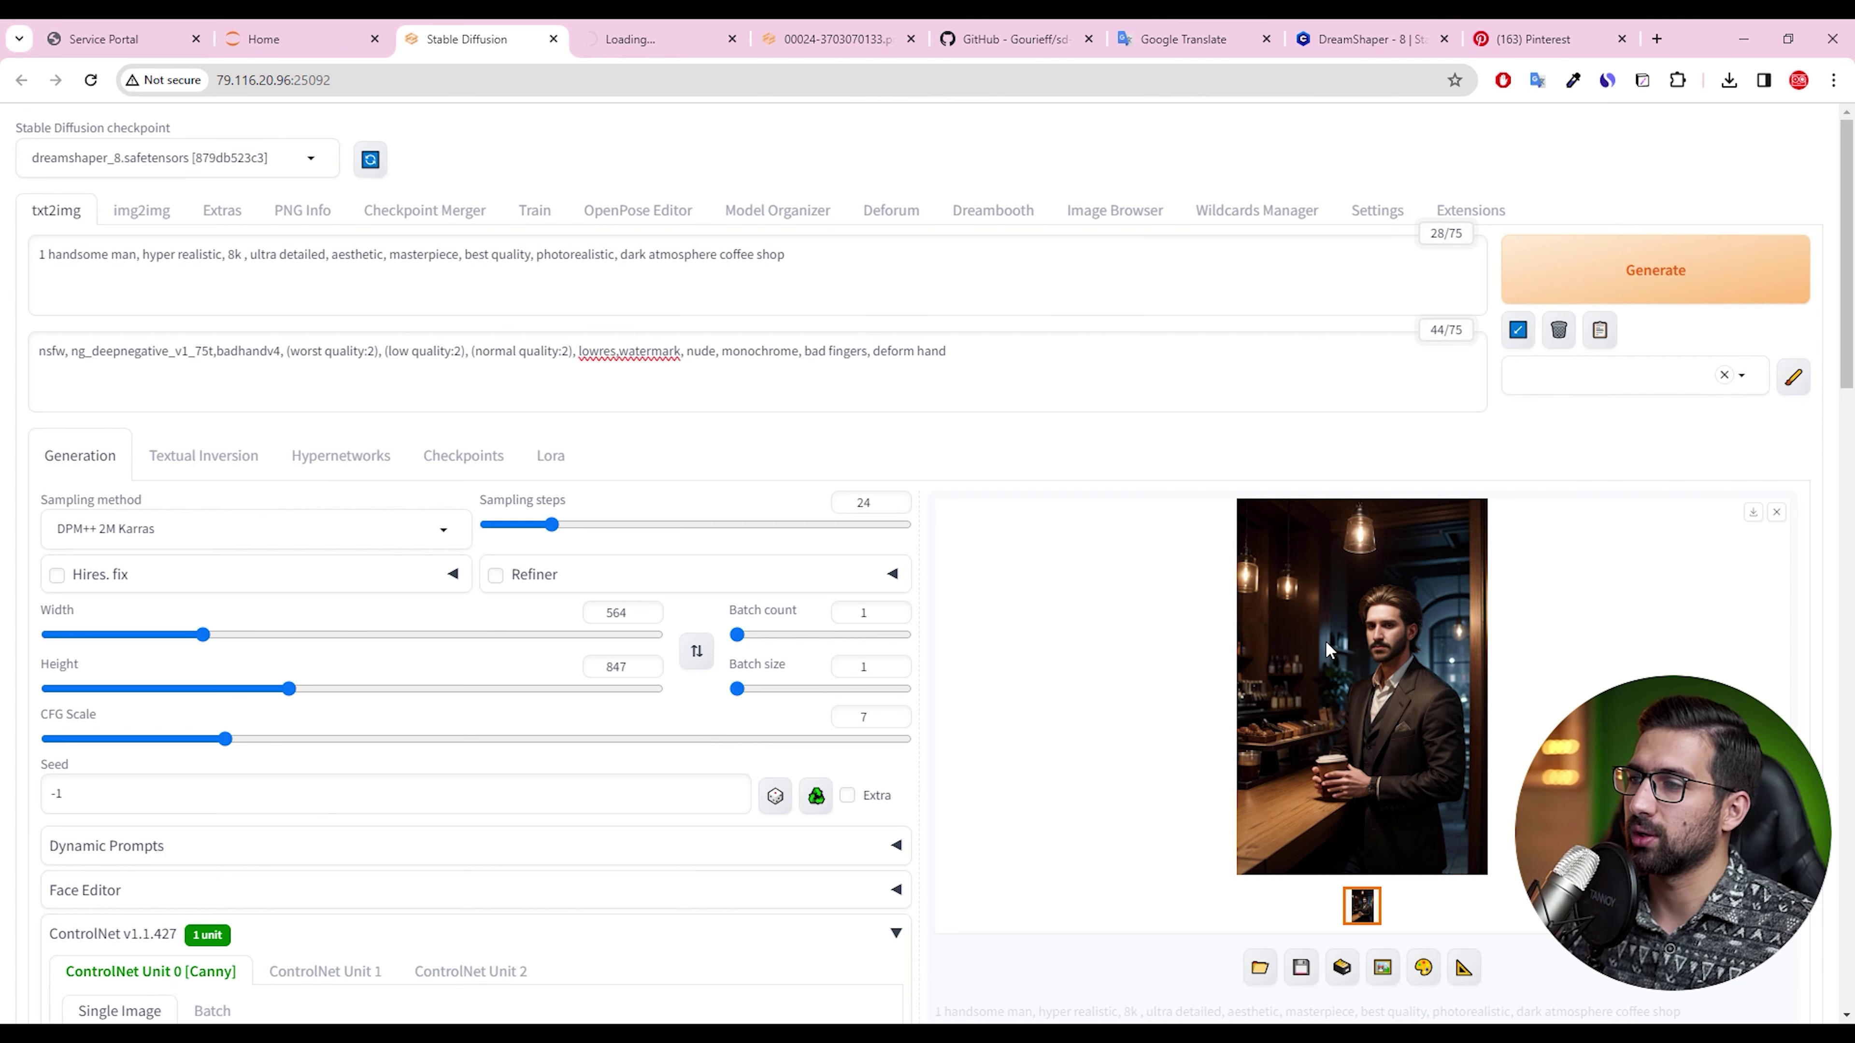
{"action": "scroll", "coordinate": [682, 561], "scroll_direction": "down", "scroll_amount": 5}
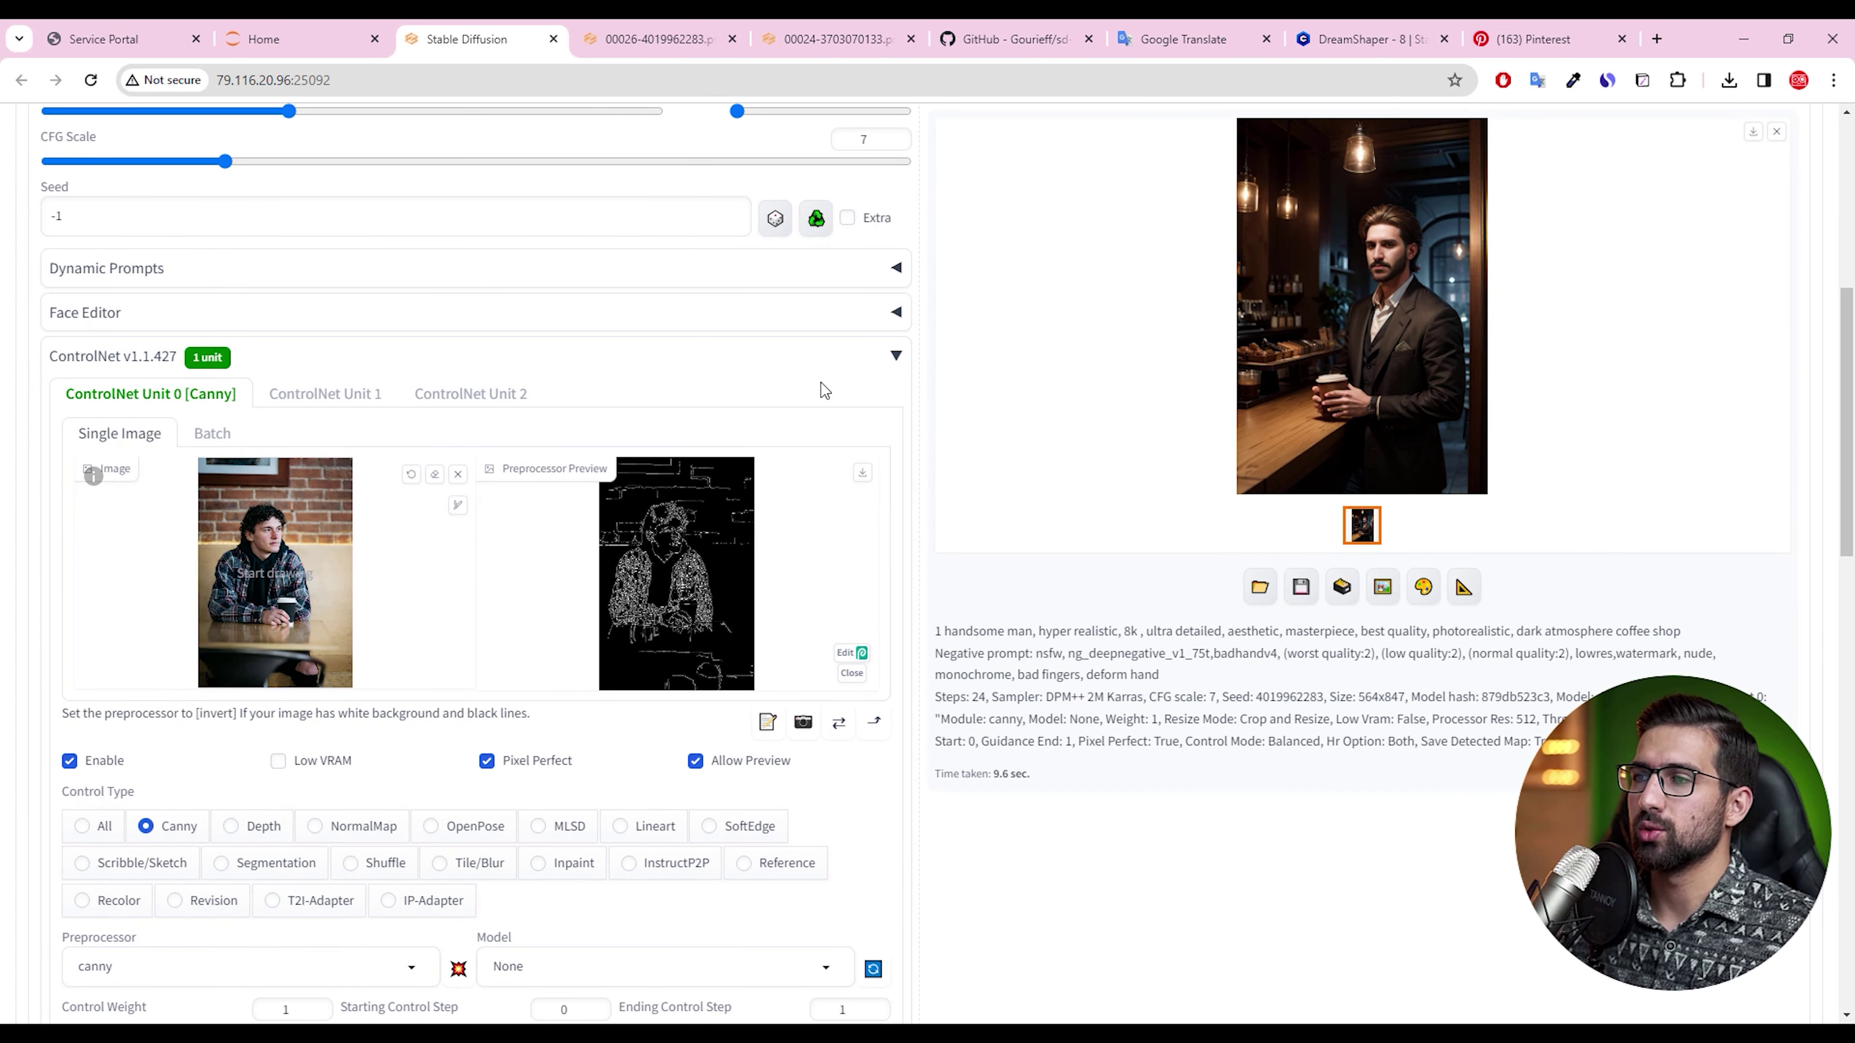
Collapse the ControlNet settings, switch to img2img and load main-photo.jpg as the input image
{"action": "left_click", "coordinate": [831, 370]}
{"action": "scroll", "coordinate": [559, 471], "scroll_direction": "up", "scroll_amount": 5}
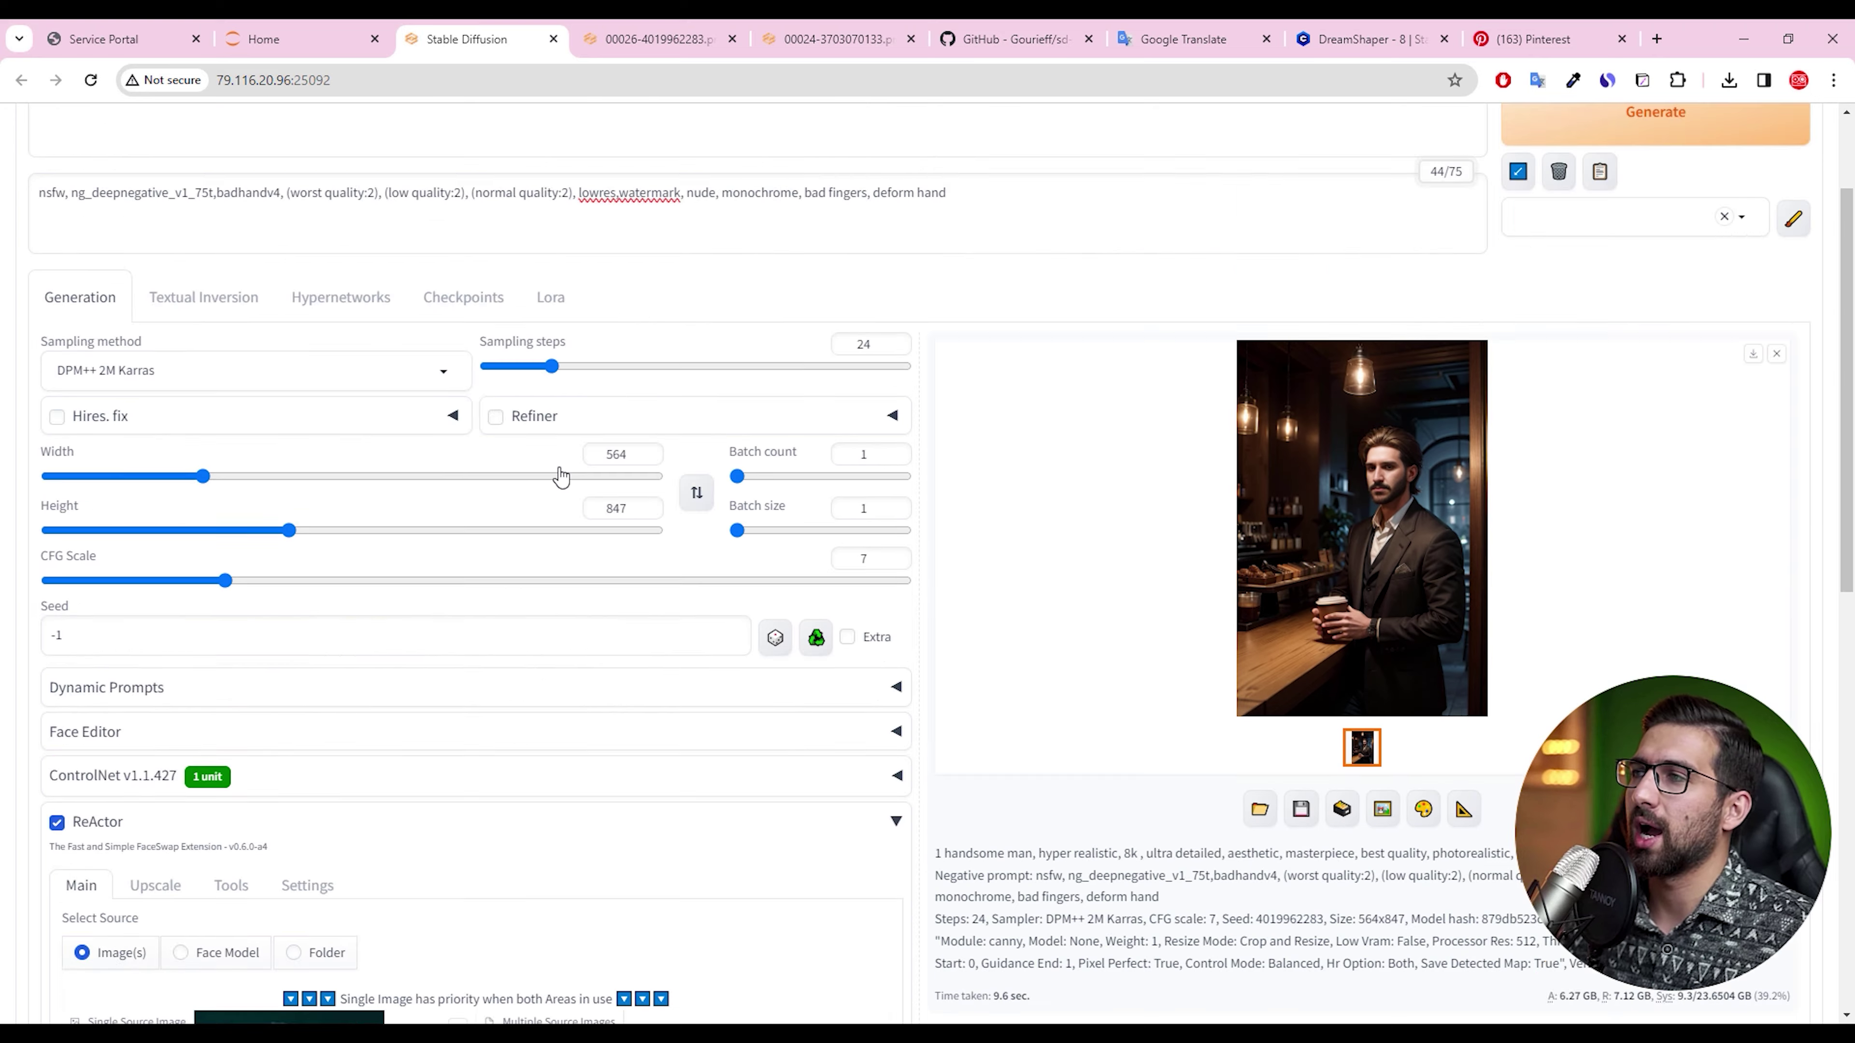
{"action": "left_click", "coordinate": [128, 216]}
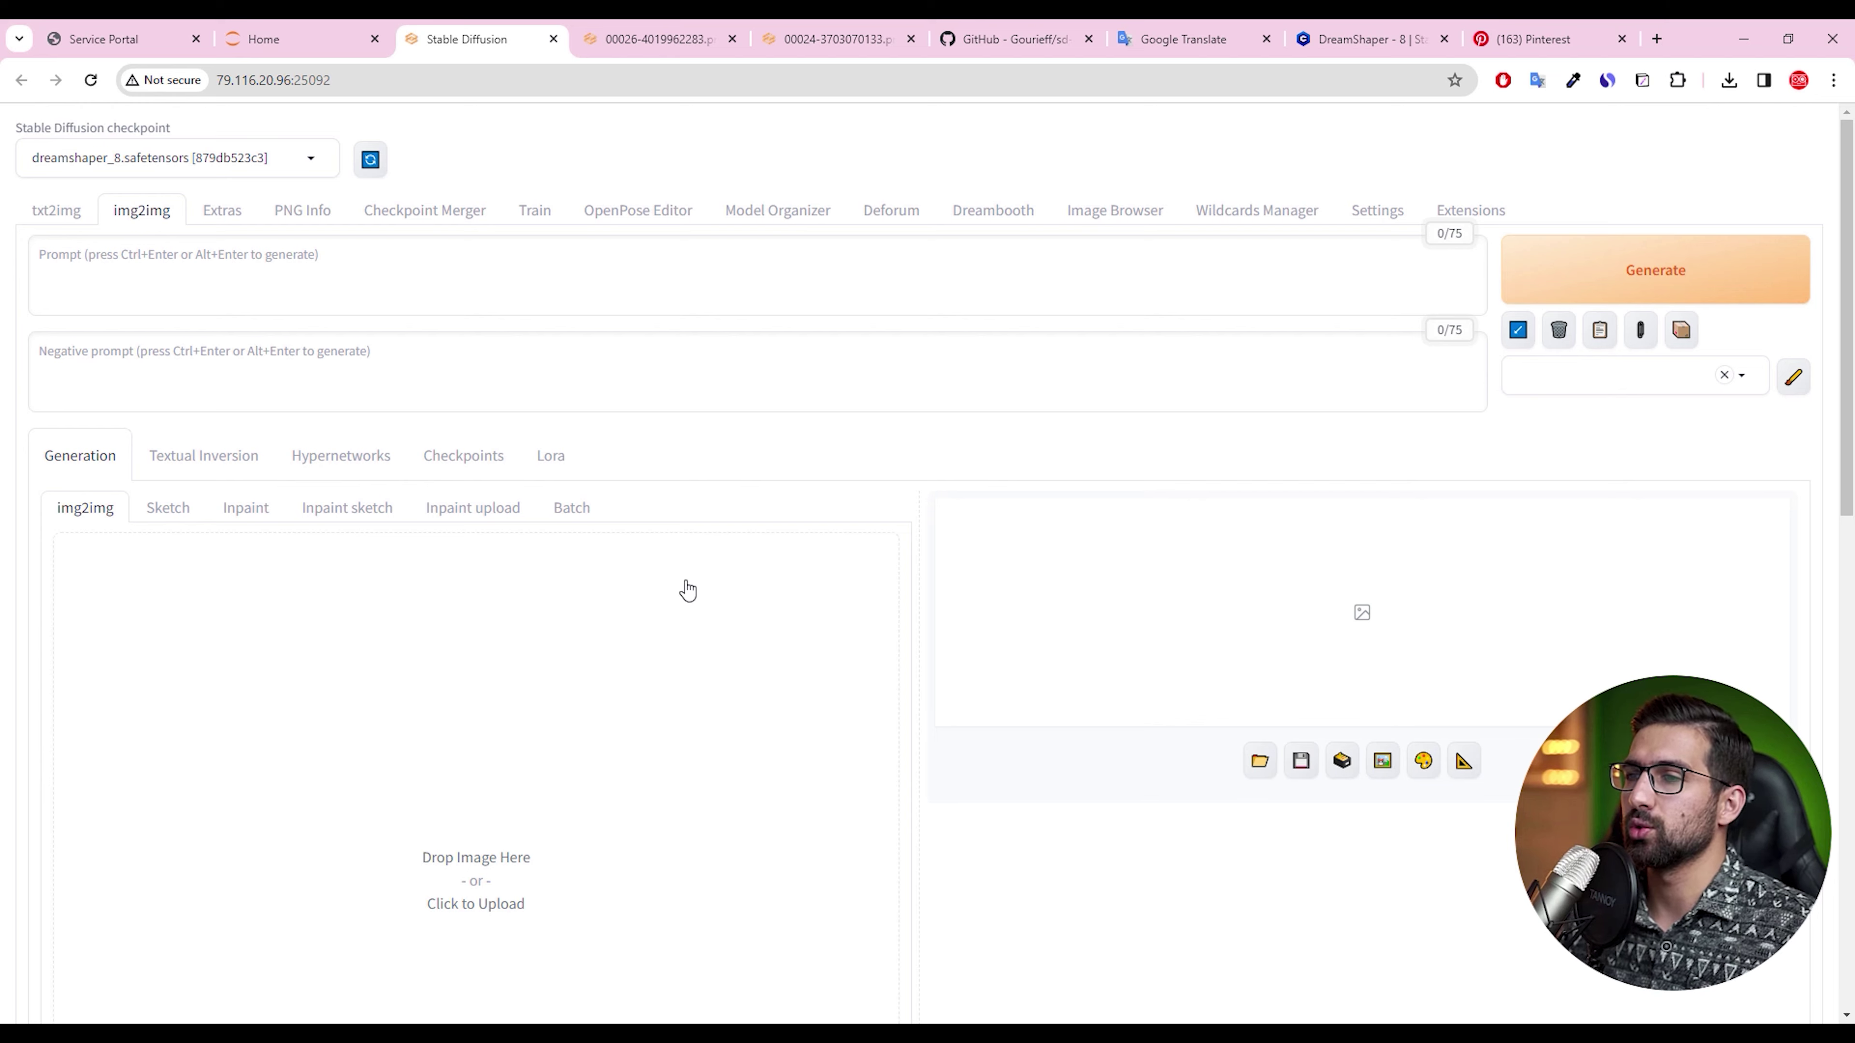
{"action": "left_click", "coordinate": [628, 645]}
{"action": "left_click", "coordinate": [355, 195]}
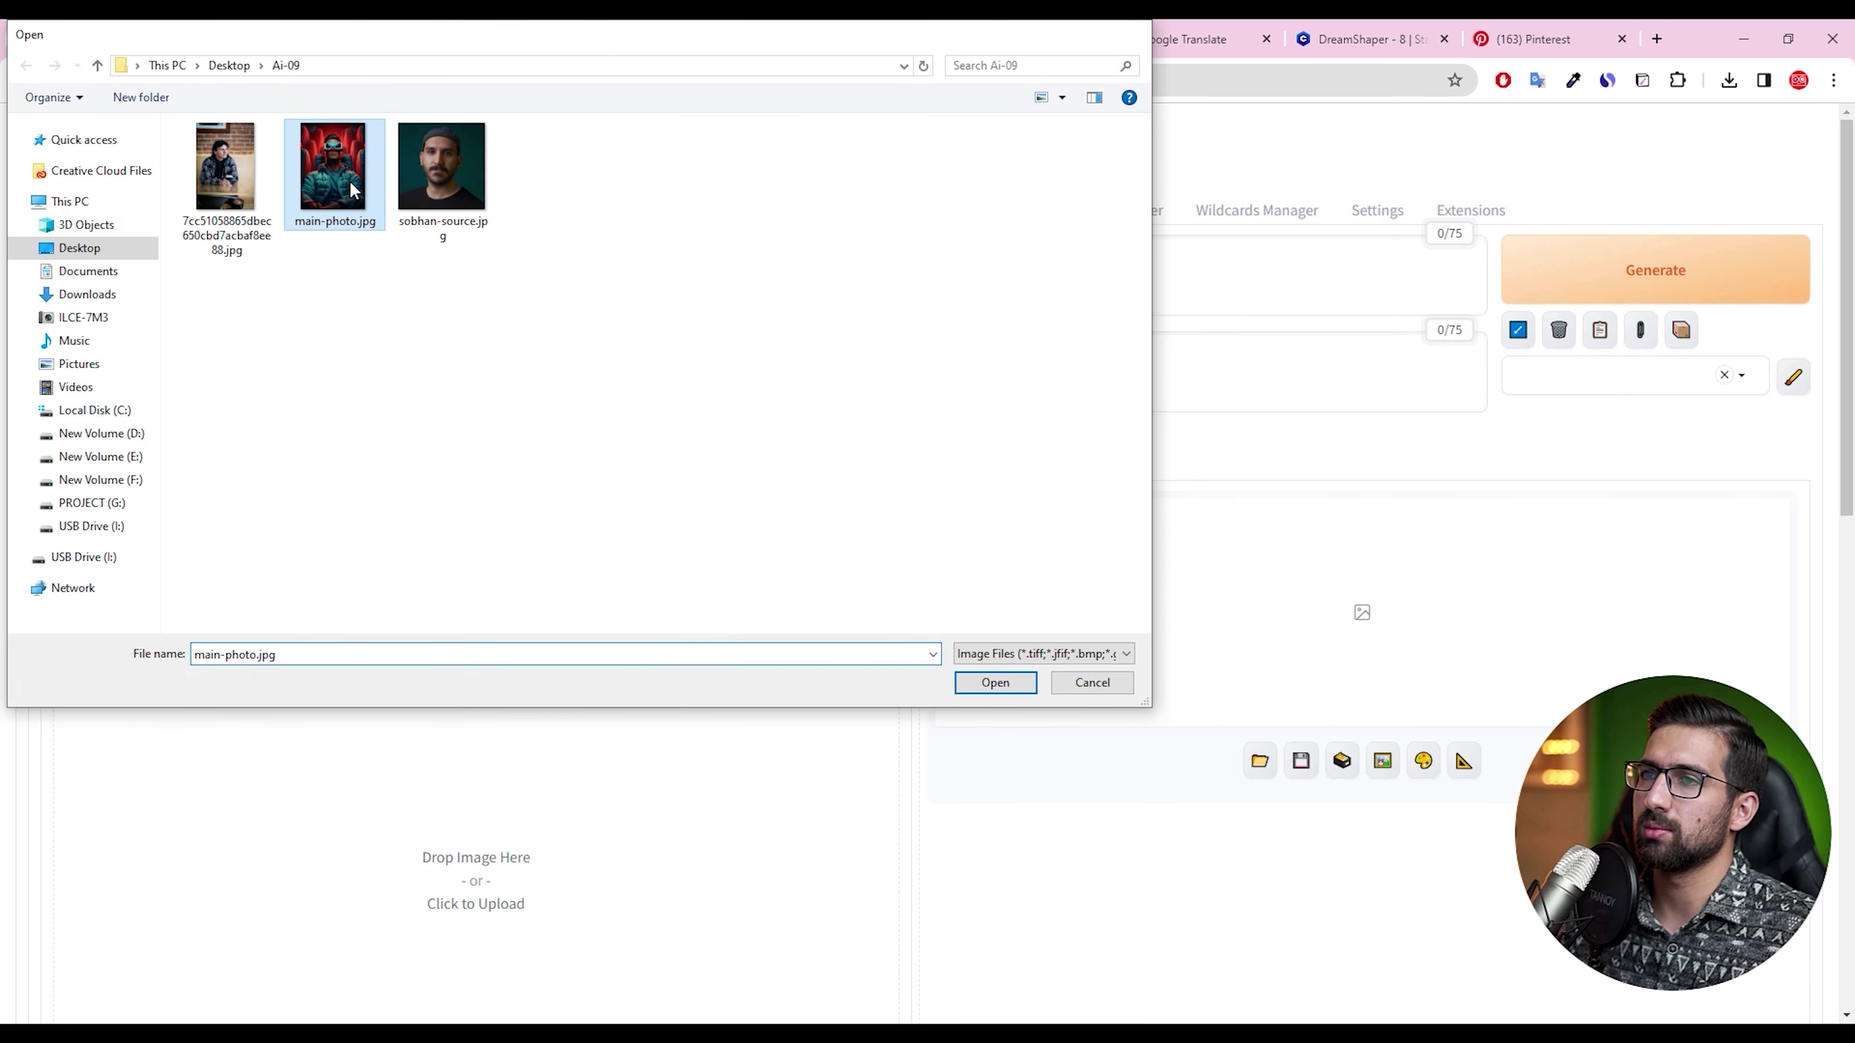
{"action": "double_click", "coordinate": [355, 194]}
{"action": "scroll", "coordinate": [588, 642], "scroll_direction": "down", "scroll_amount": 5}
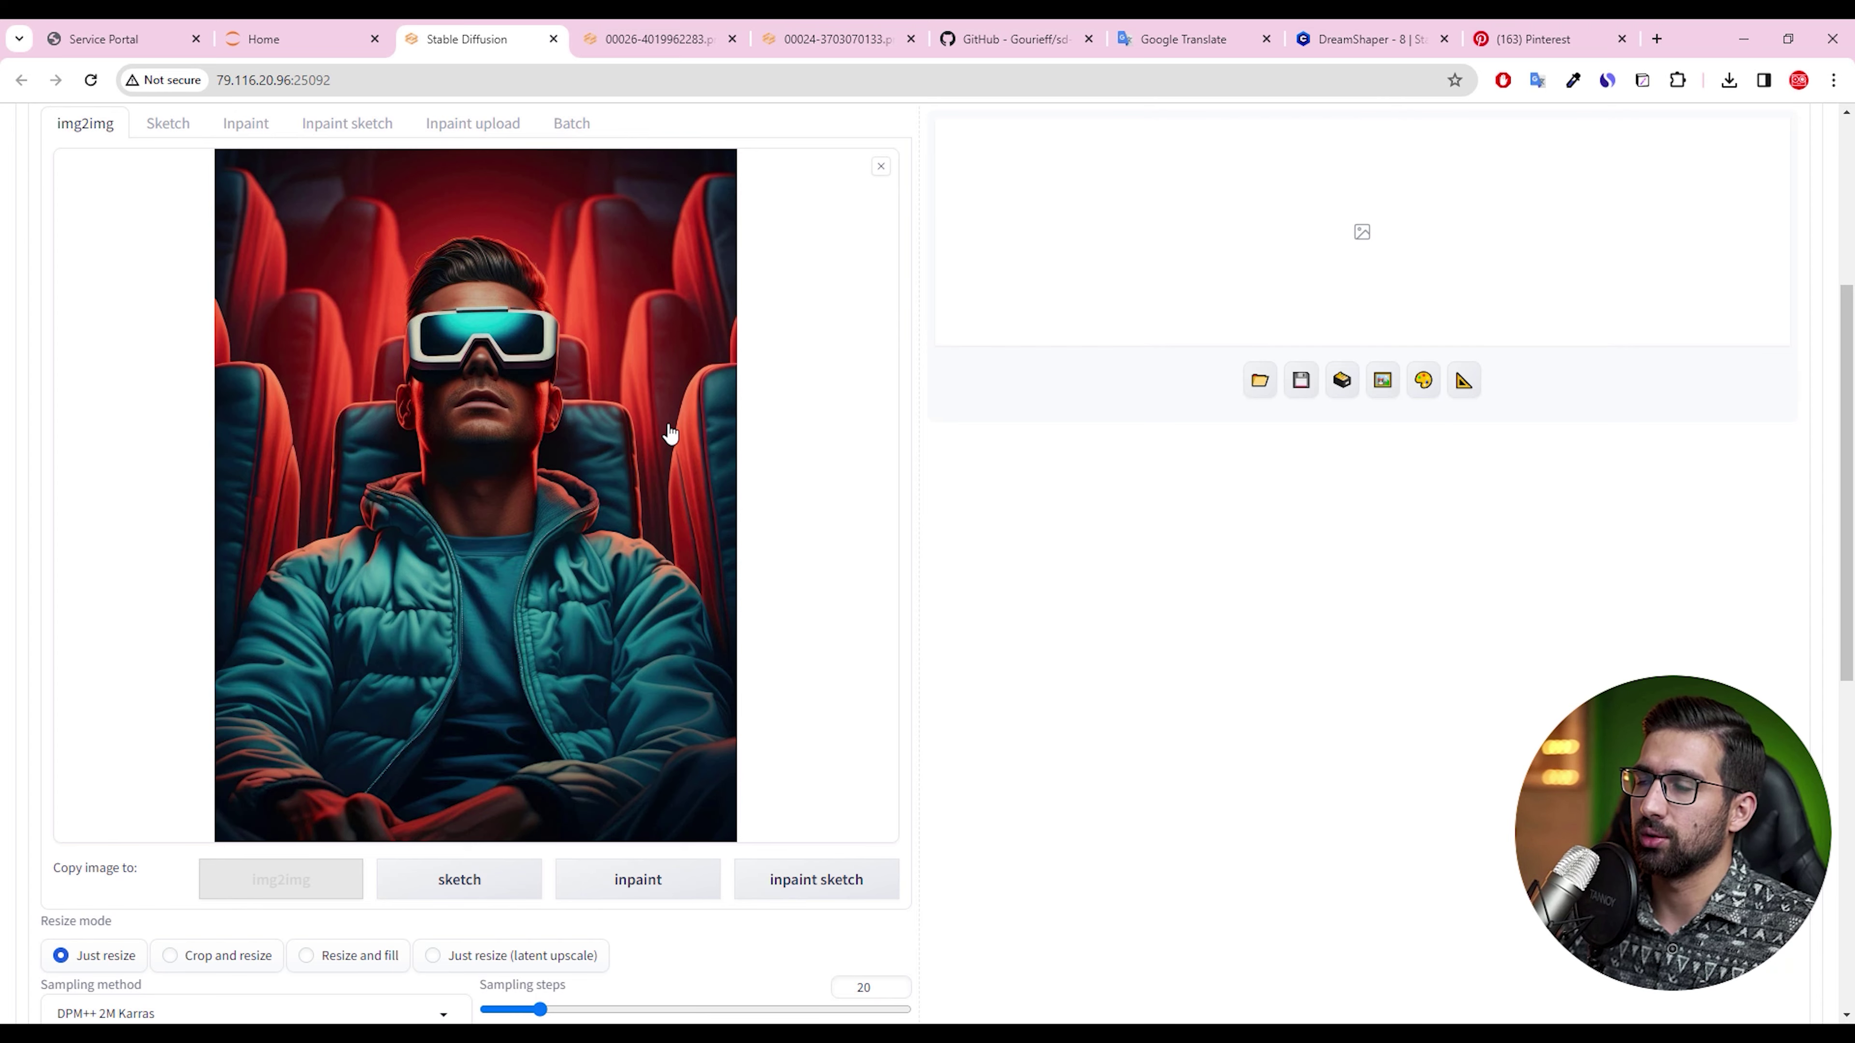
{"action": "scroll", "coordinate": [670, 433], "scroll_direction": "up", "scroll_amount": 5}
Lower the denoising strength to 0.07 and generate a picture from the loaded photo
{"action": "scroll", "coordinate": [512, 555], "scroll_direction": "down", "scroll_amount": 15}
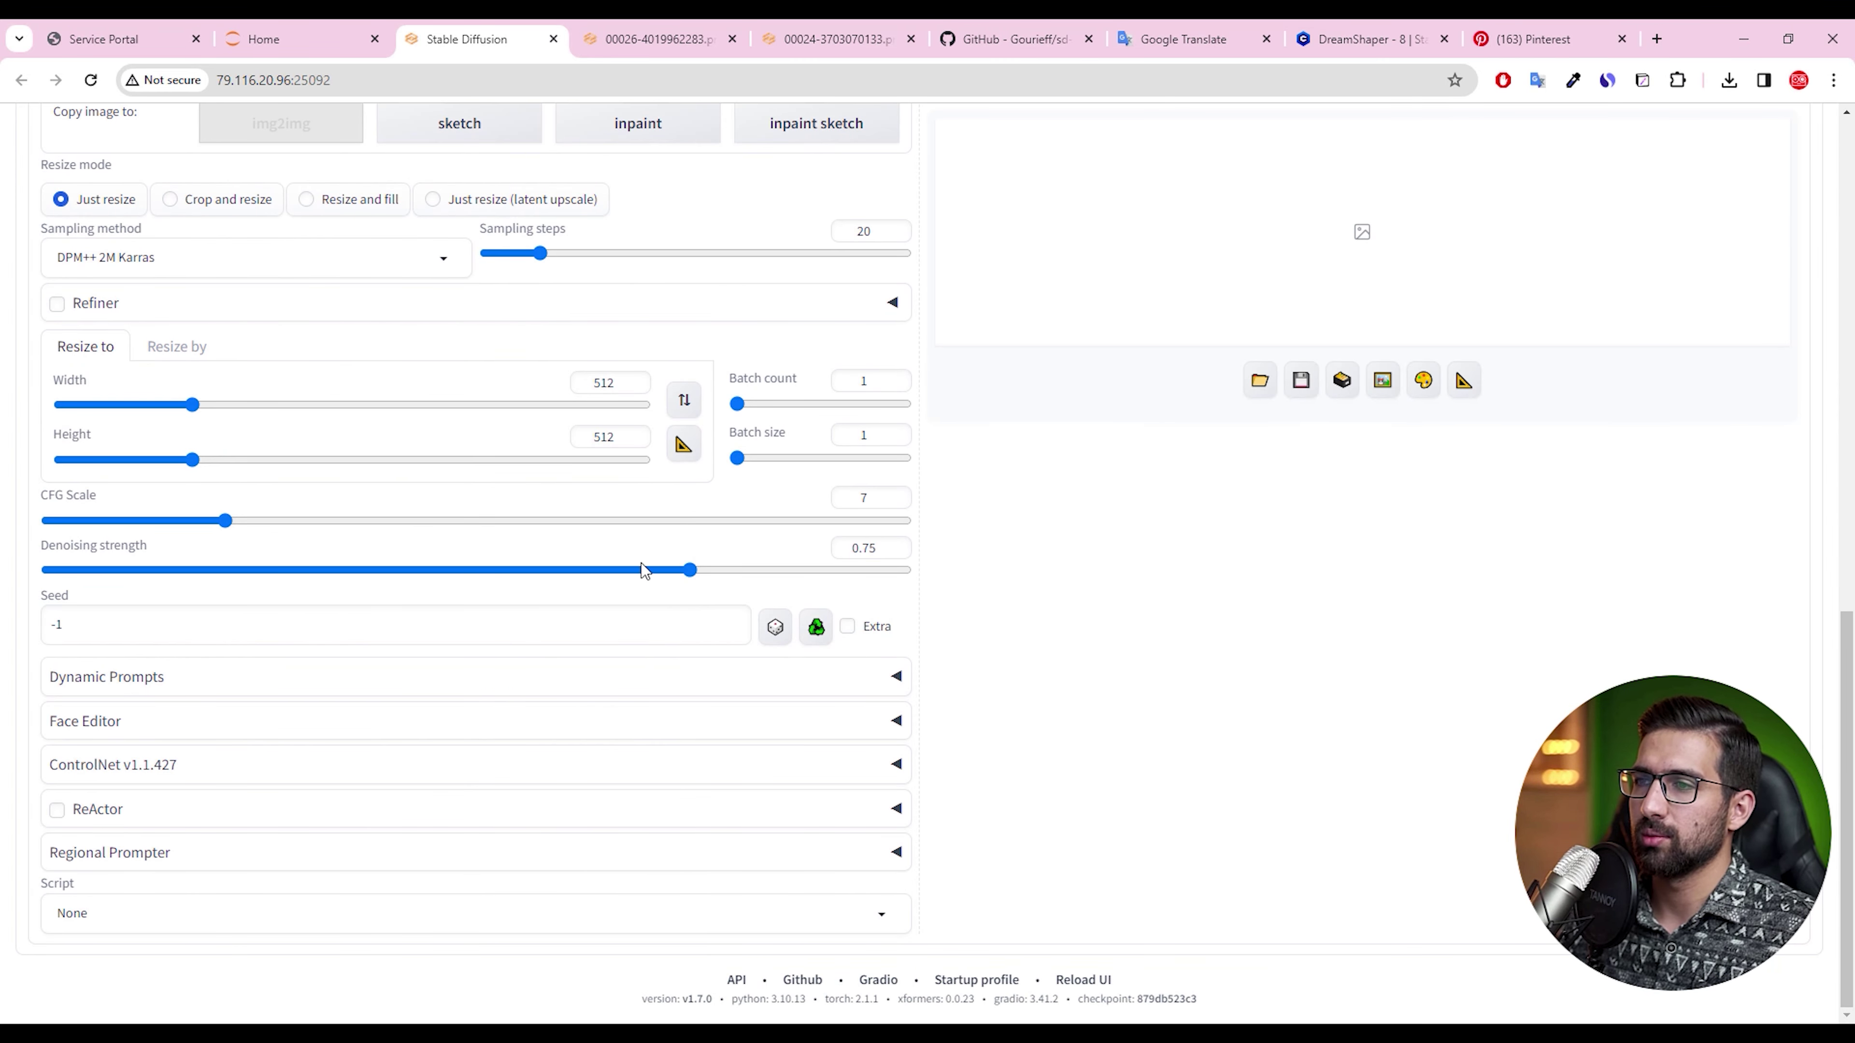
{"action": "left_click_drag", "start_coordinate": [692, 572], "coordinate": [103, 573]}
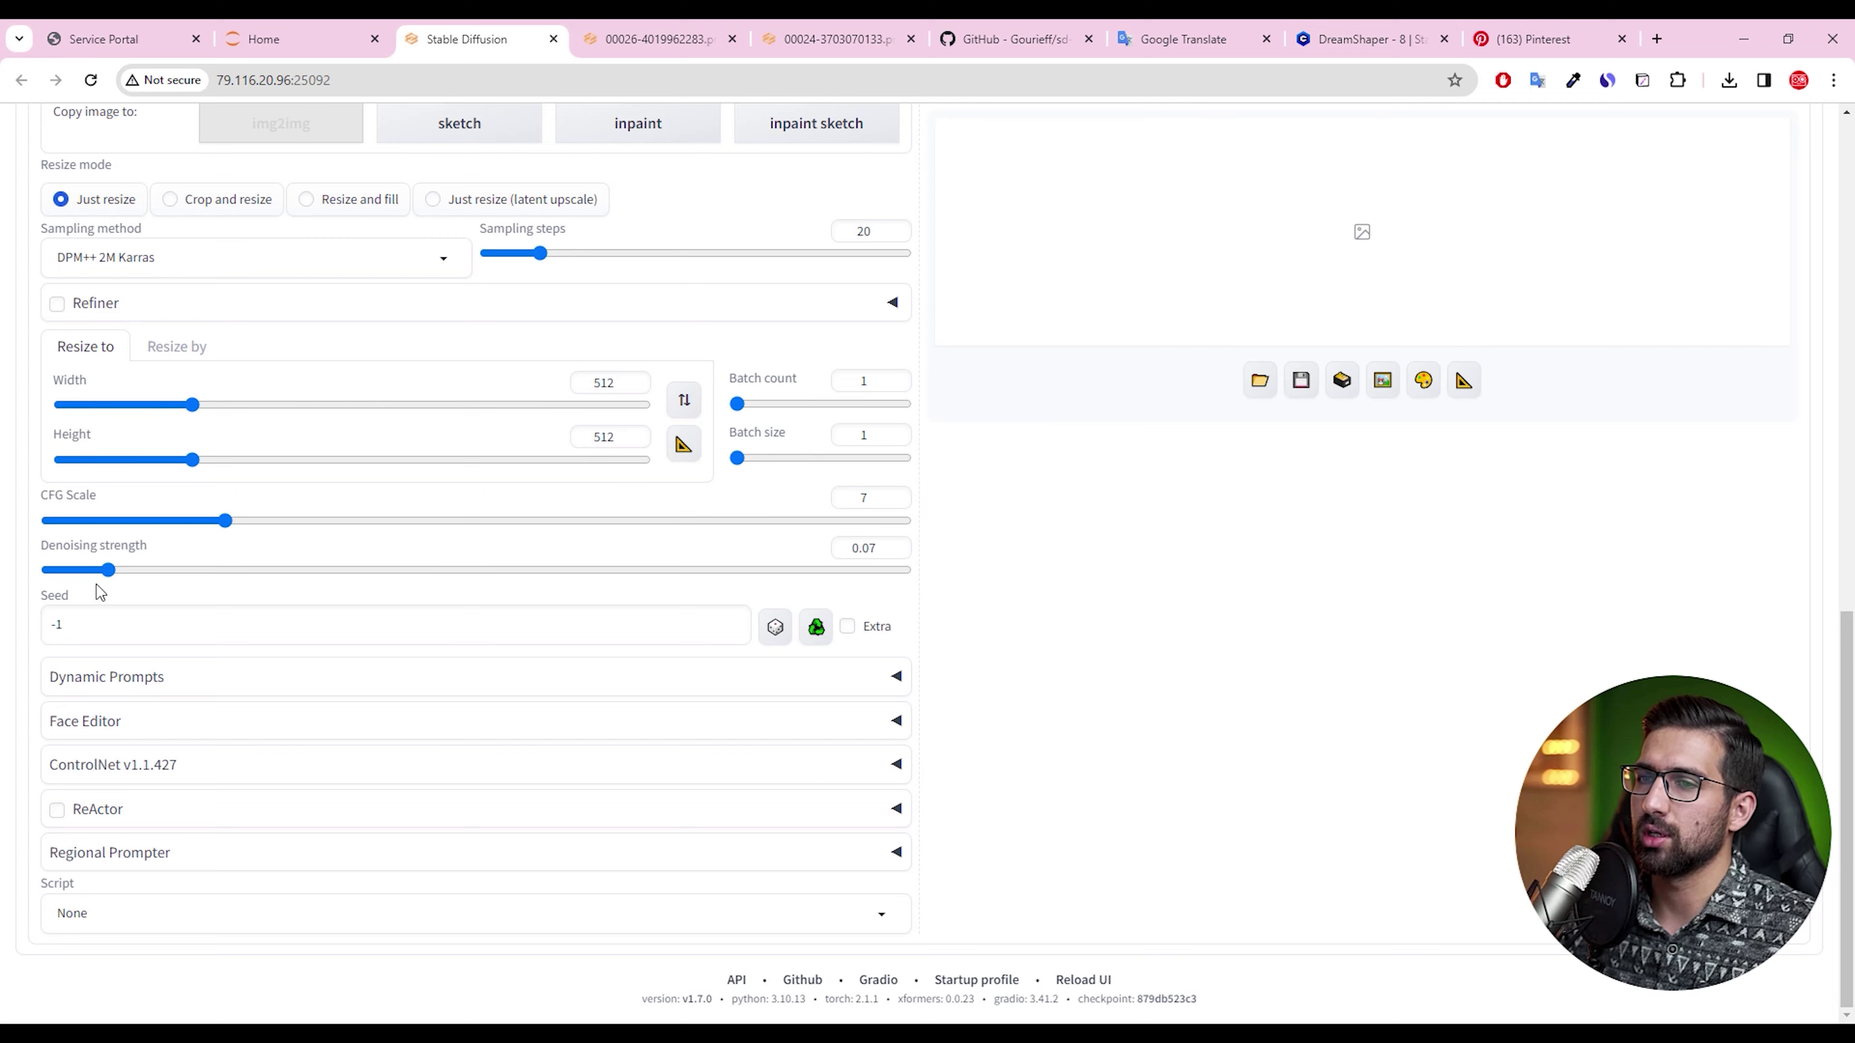
{"action": "scroll", "coordinate": [1445, 422], "scroll_direction": "up", "scroll_amount": 10}
{"action": "left_click", "coordinate": [1592, 288]}
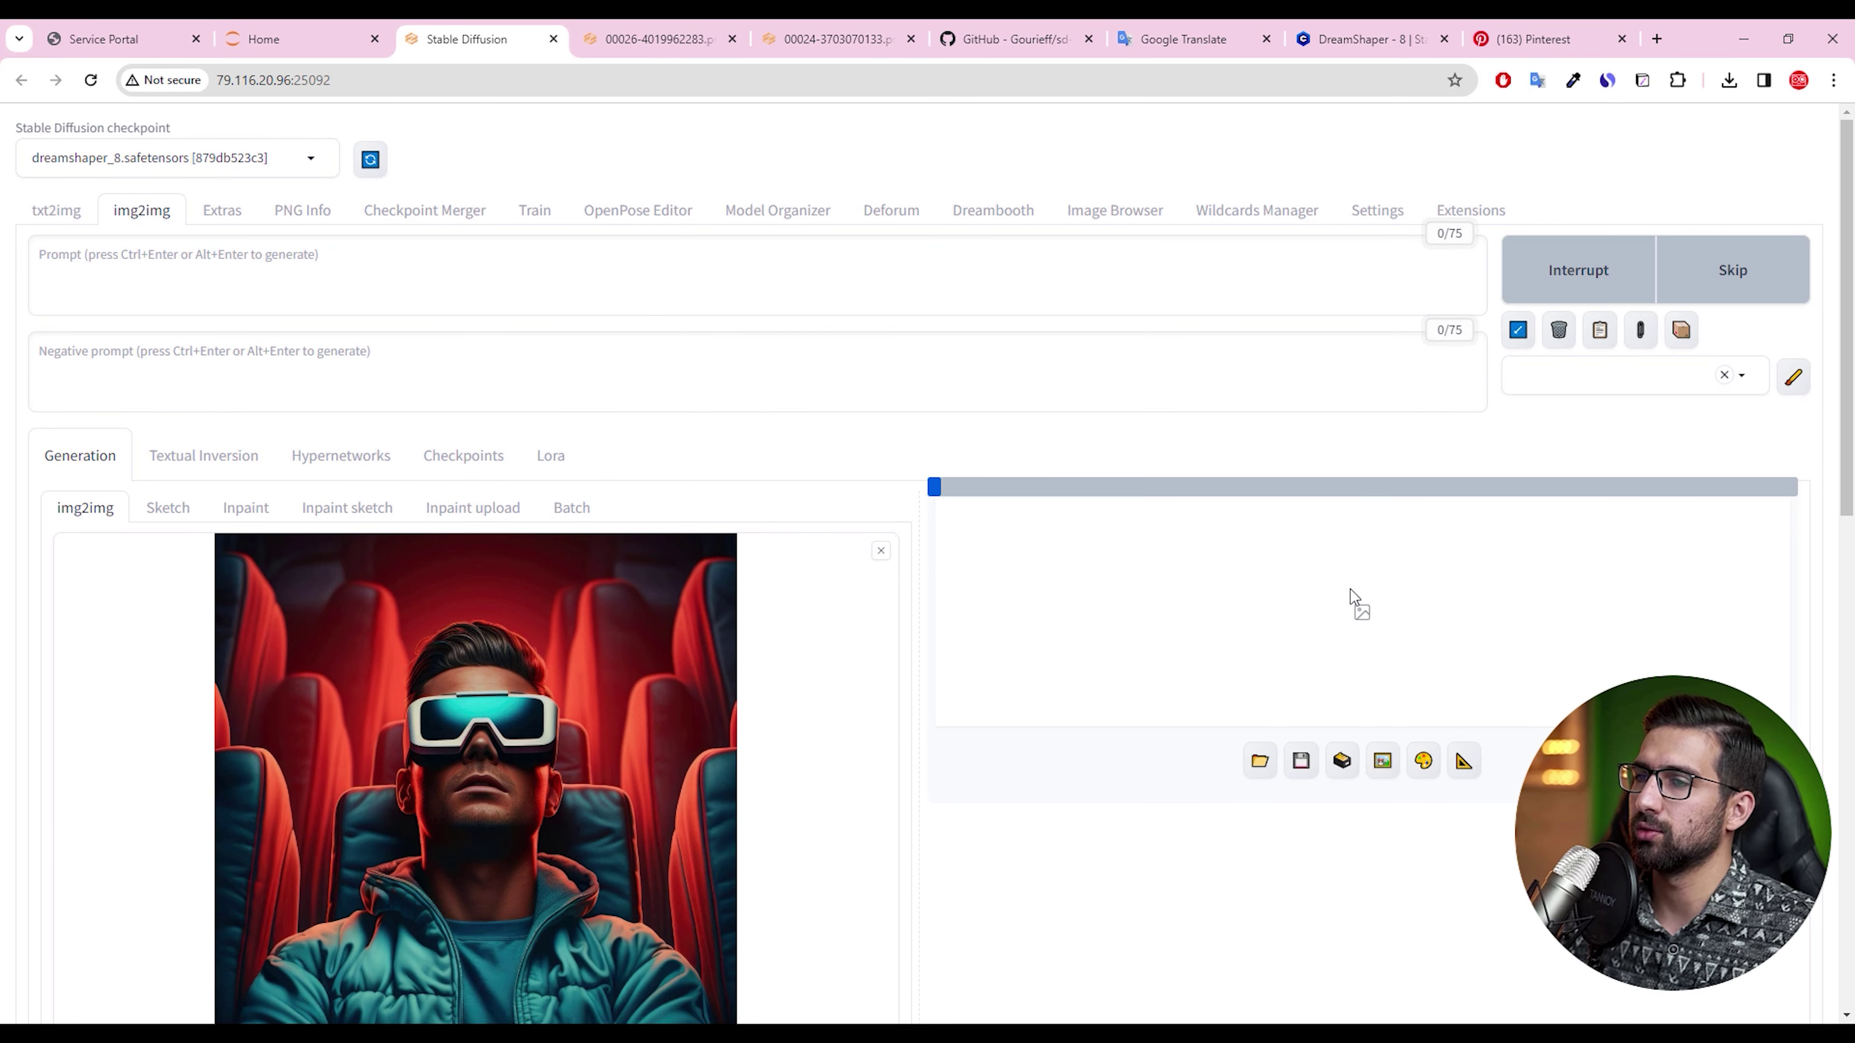
Match the output dimensions to the loaded photo, giving a width of 964 and a height of 1280
{"action": "scroll", "coordinate": [633, 608], "scroll_direction": "down", "scroll_amount": 12}
{"action": "left_click", "coordinate": [670, 626]}
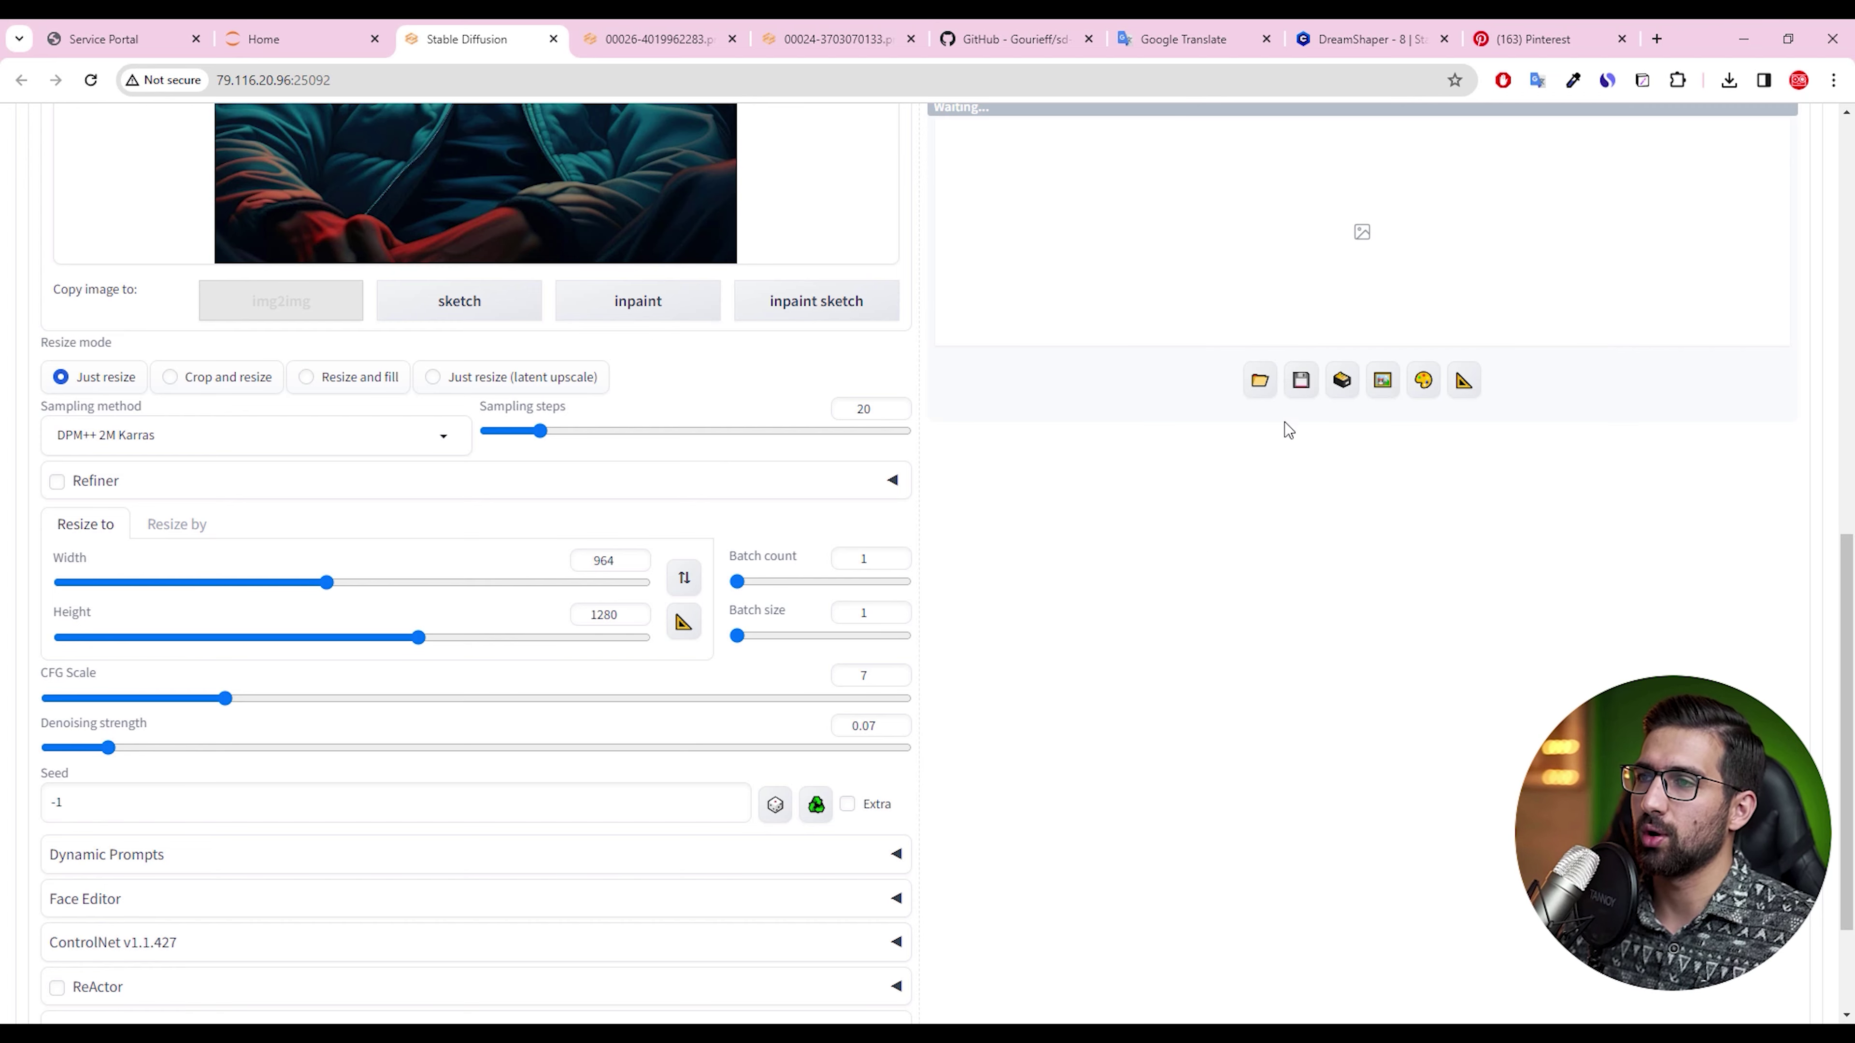
{"action": "scroll", "coordinate": [1387, 423], "scroll_direction": "up", "scroll_amount": 10}
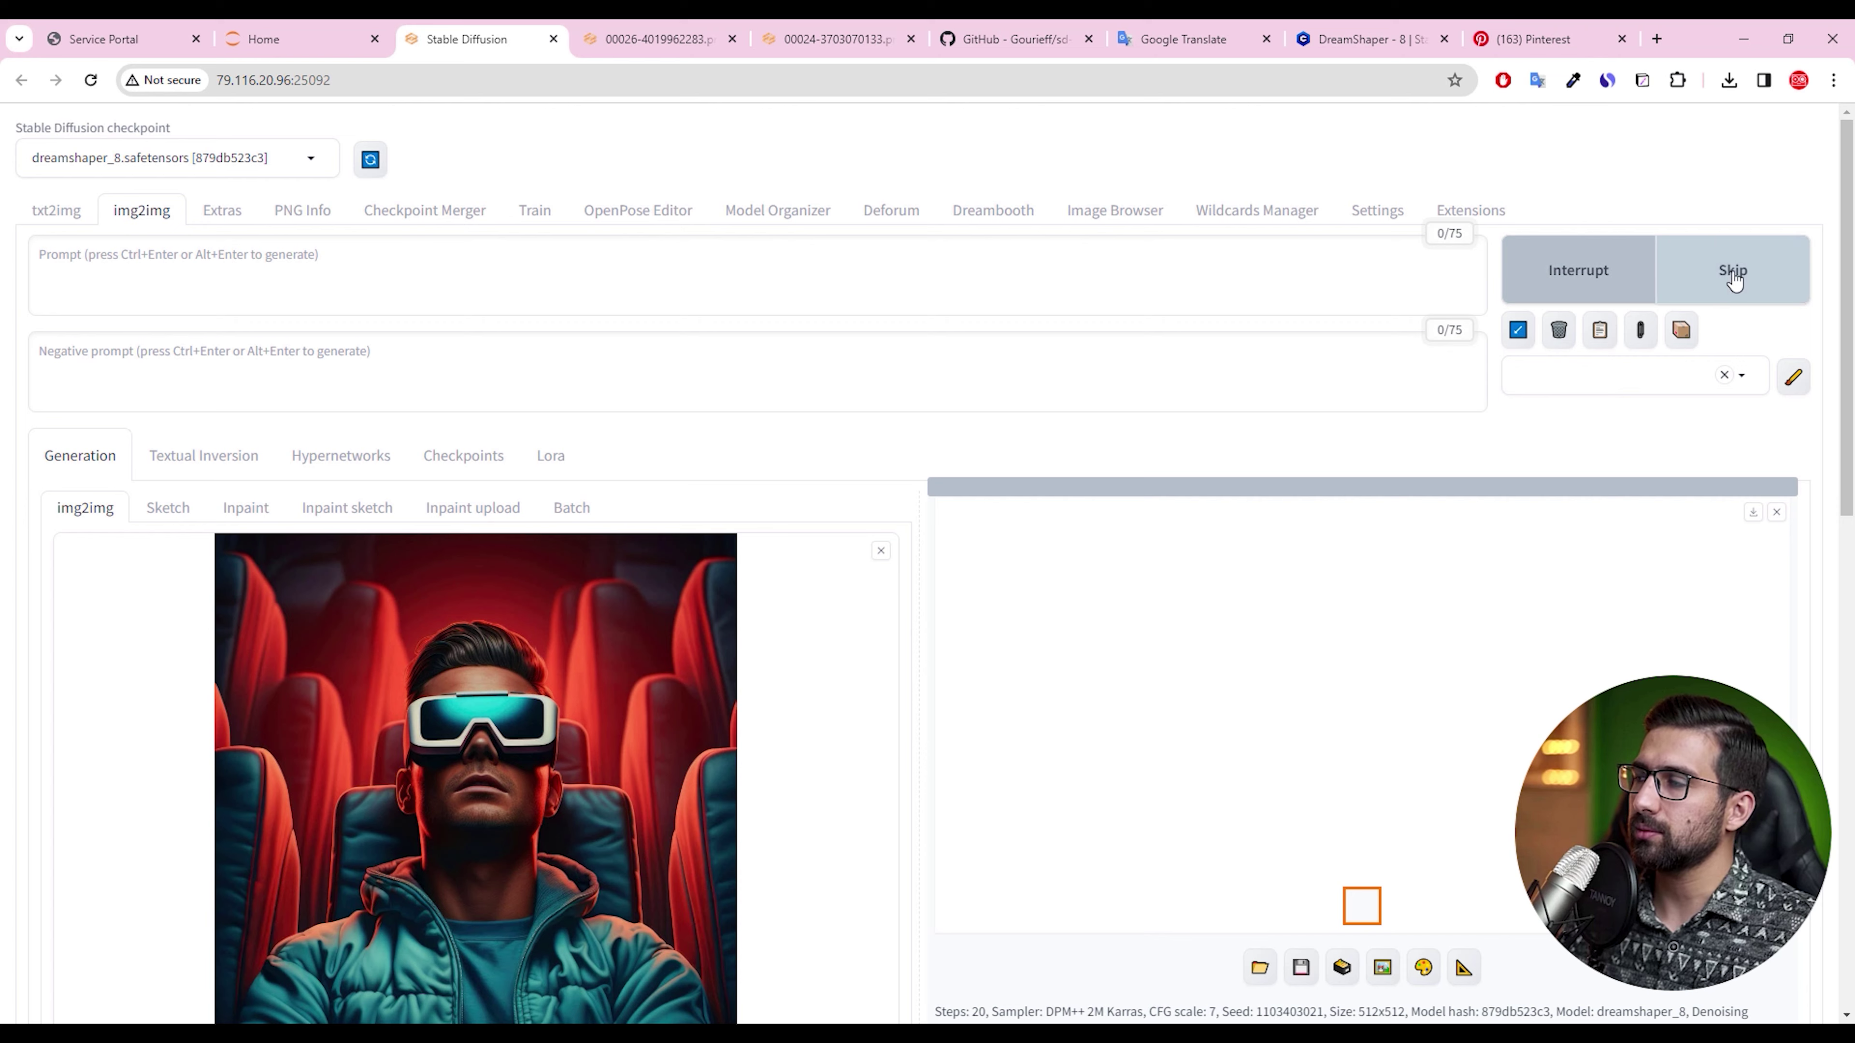
{"action": "scroll", "coordinate": [657, 599], "scroll_direction": "down", "scroll_amount": 10}
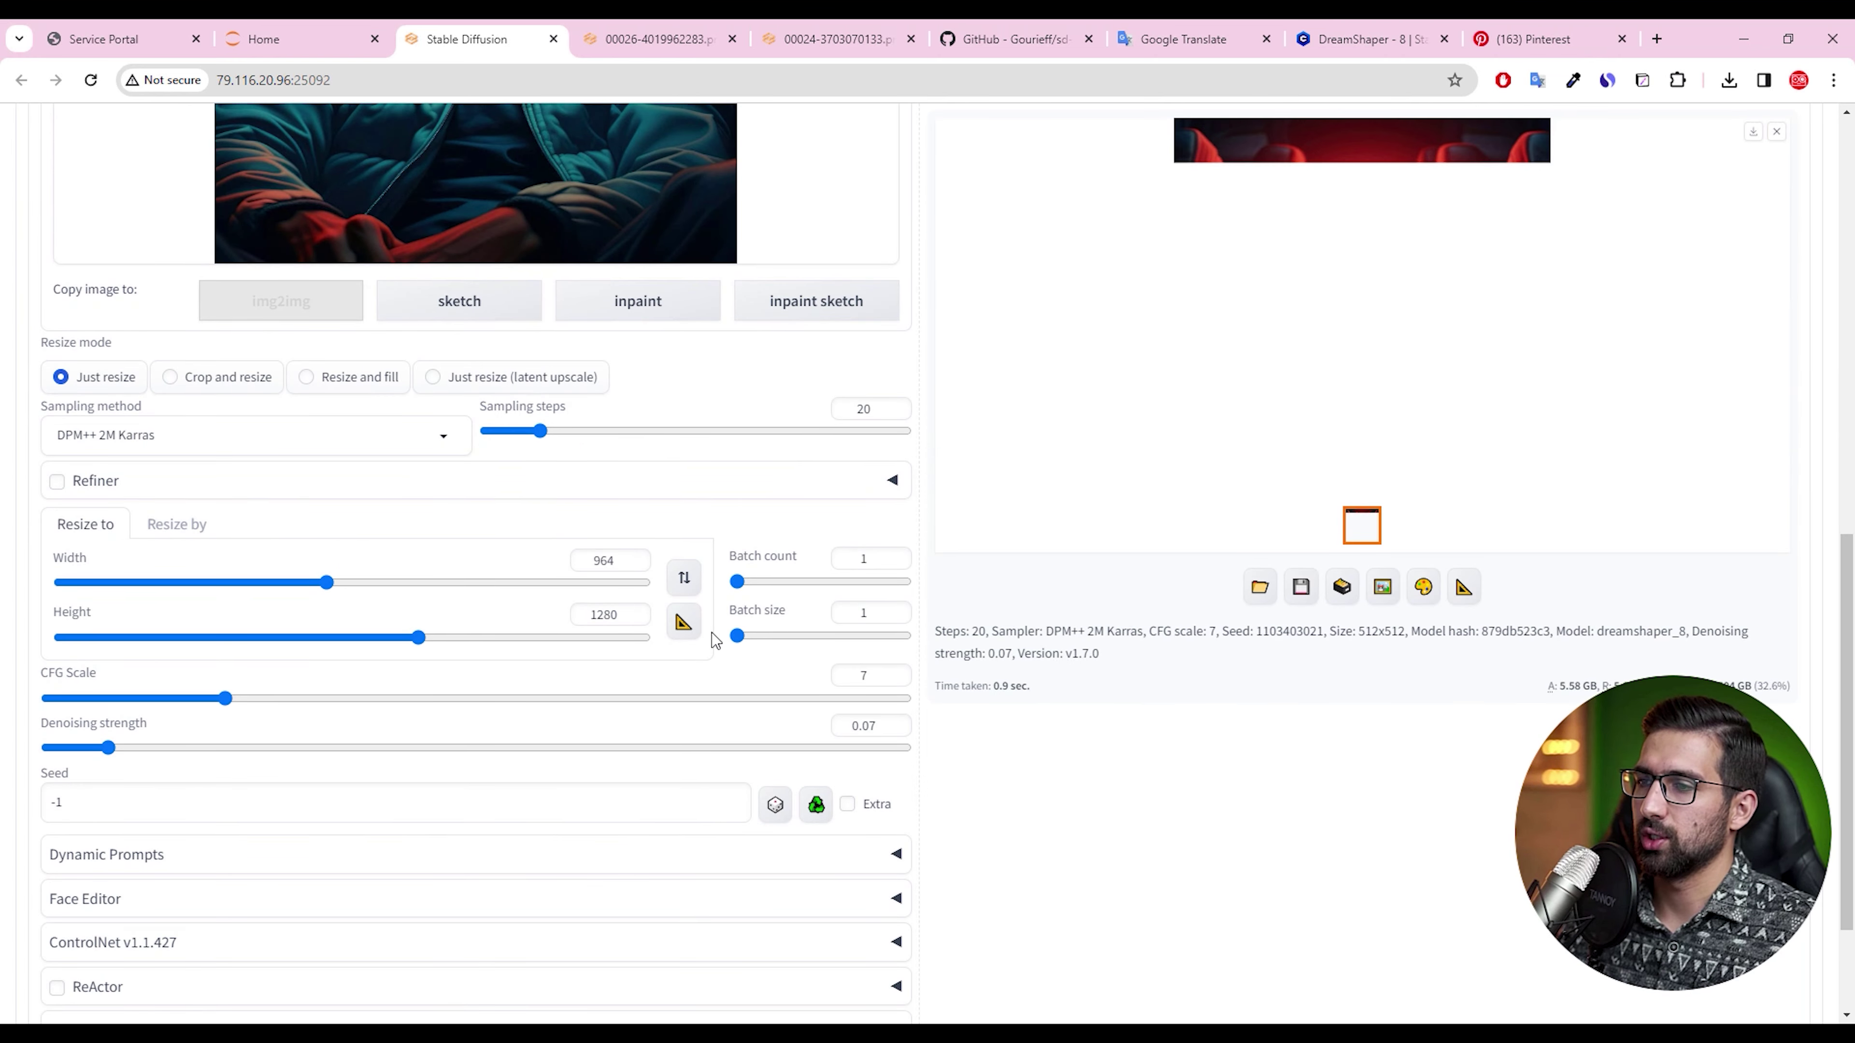
Regenerate the picture at the matched size, view it at full size and close the viewer
{"action": "scroll", "coordinate": [1209, 470], "scroll_direction": "up", "scroll_amount": 10}
{"action": "left_click", "coordinate": [1658, 288]}
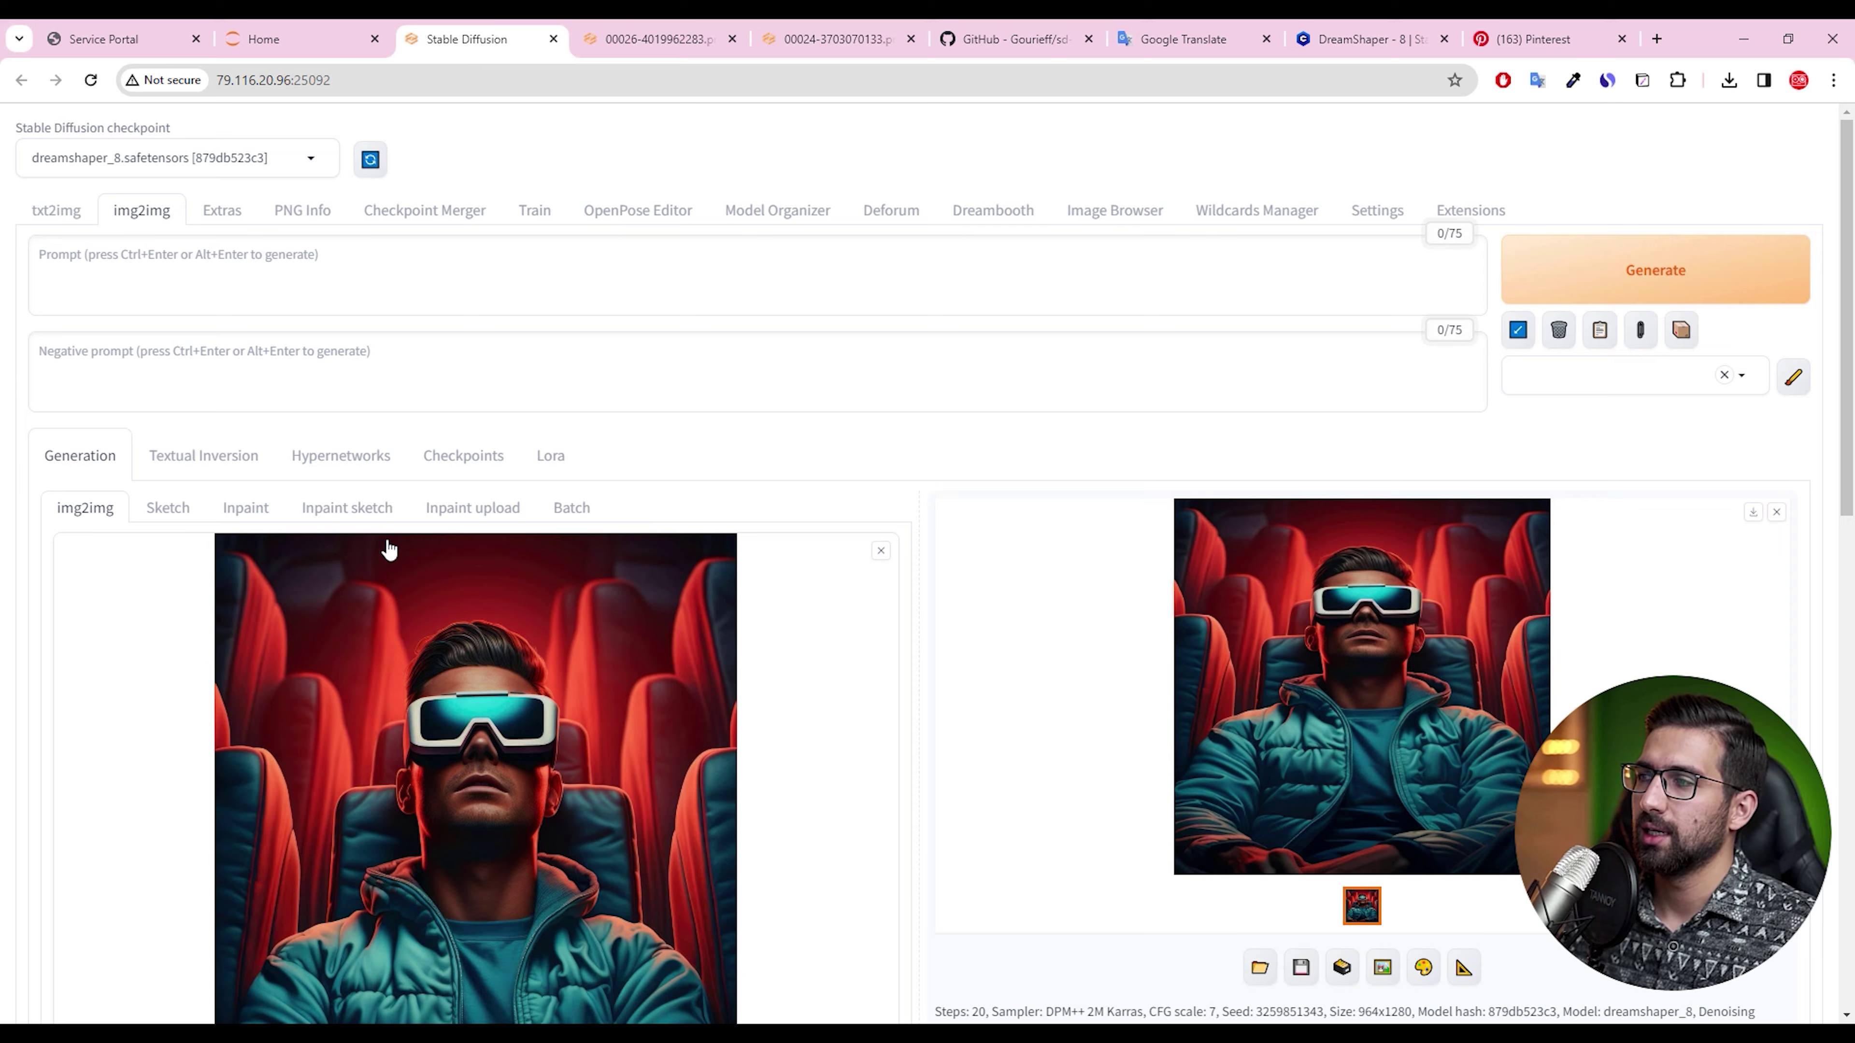
{"action": "left_click", "coordinate": [1299, 679]}
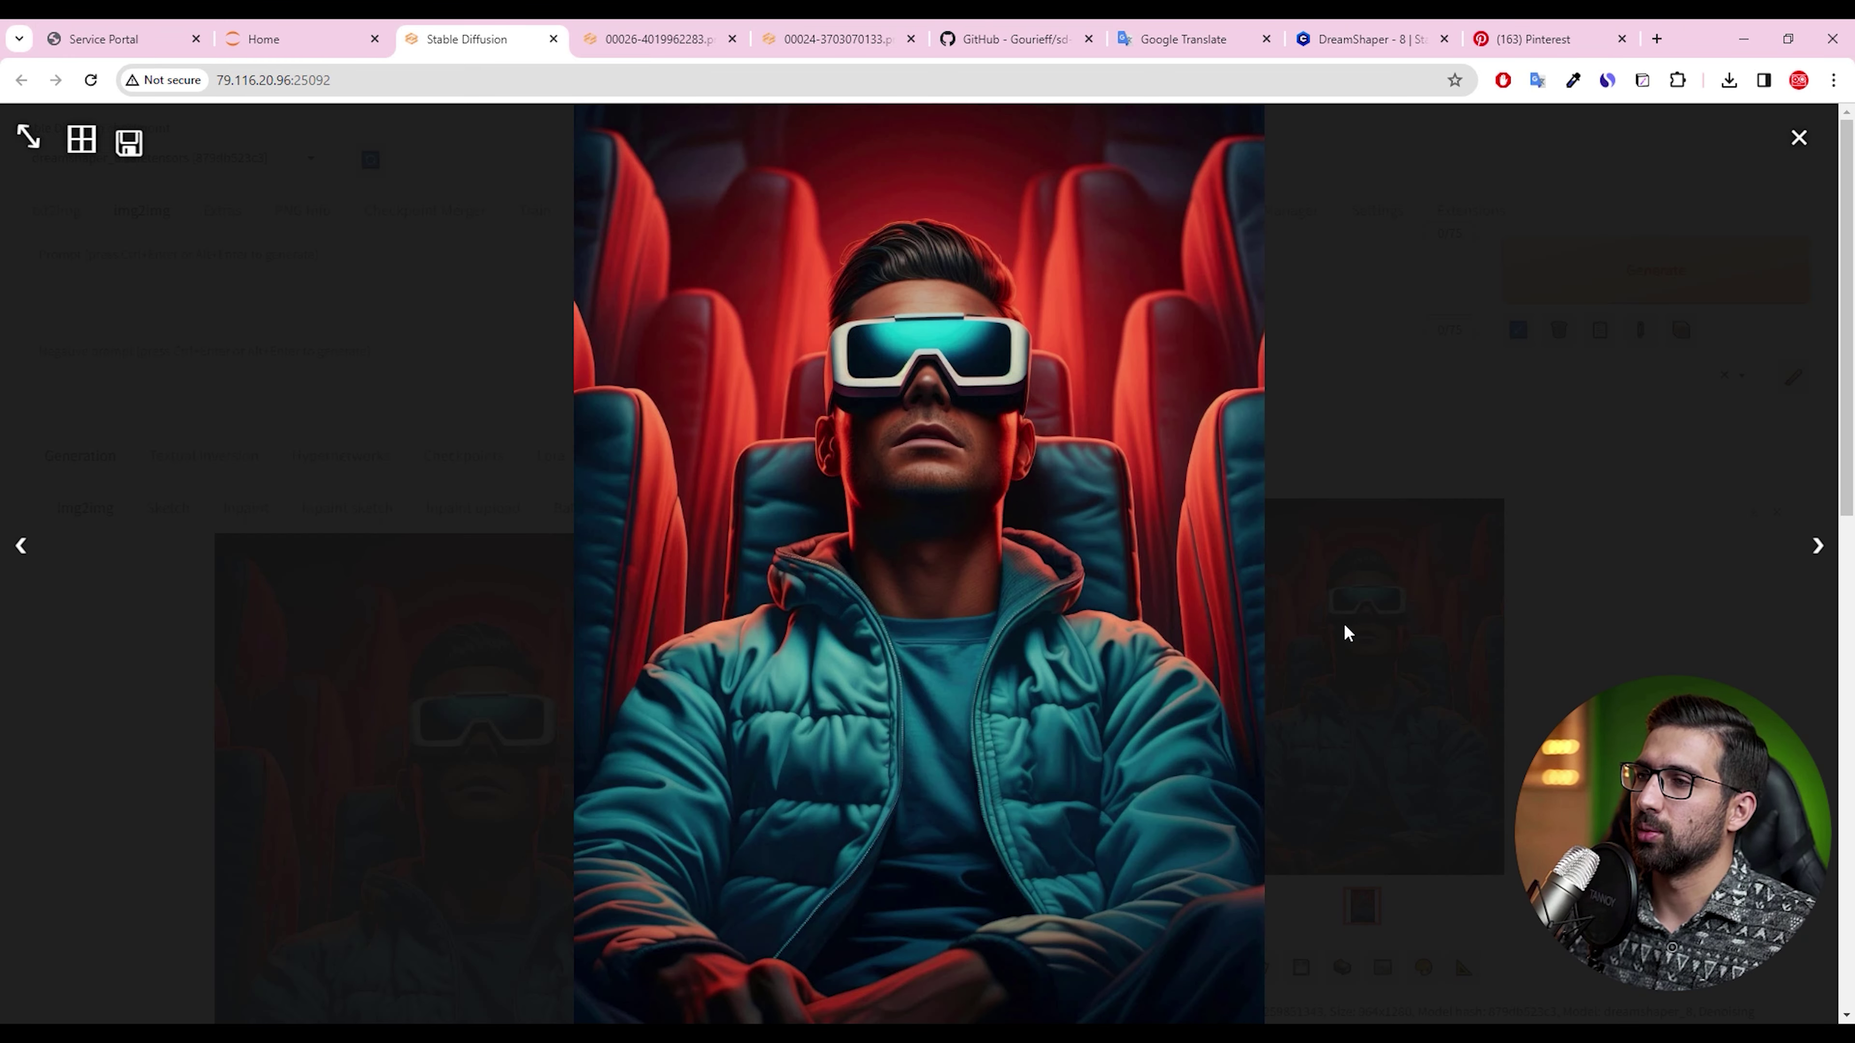
{"action": "left_click", "coordinate": [1367, 663]}
Enable ReActor for img2img and load the portrait of the man in the dark cap as the single source image
{"action": "scroll", "coordinate": [449, 641], "scroll_direction": "down", "scroll_amount": 10}
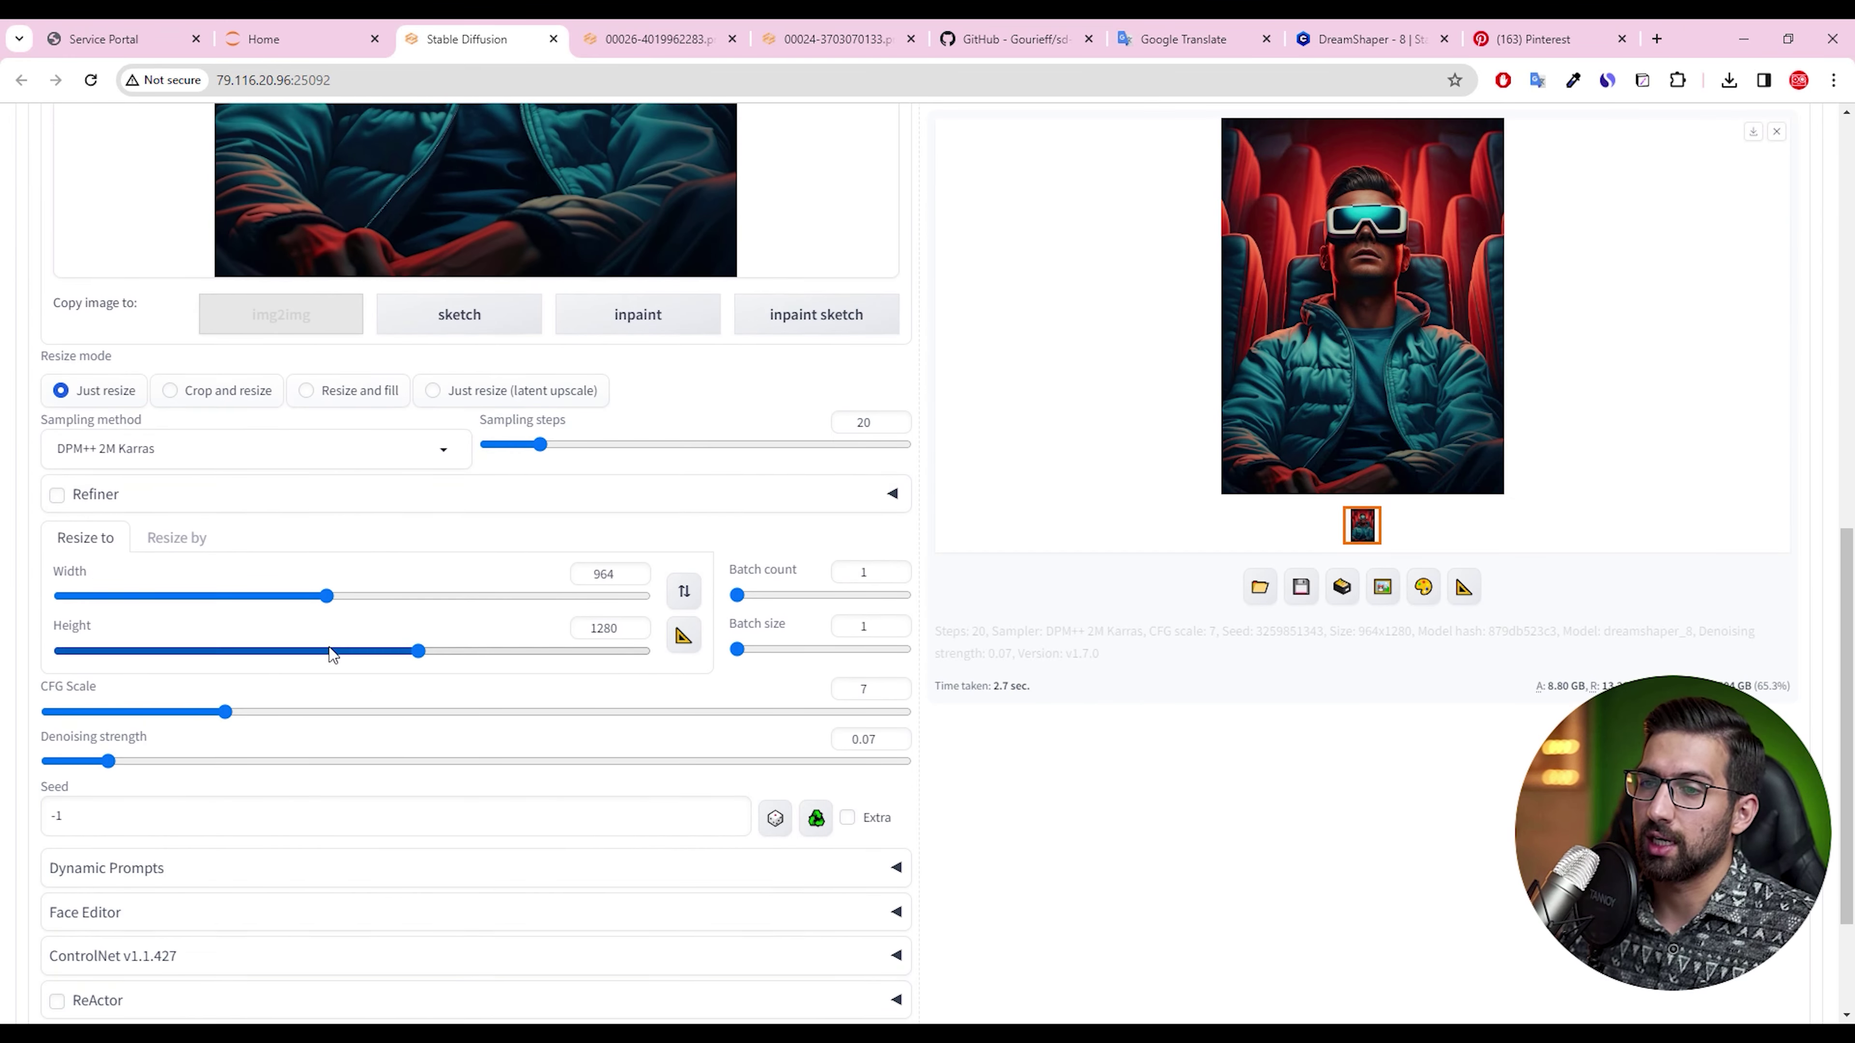
{"action": "scroll", "coordinate": [251, 744], "scroll_direction": "down", "scroll_amount": 1}
{"action": "left_click", "coordinate": [140, 811]}
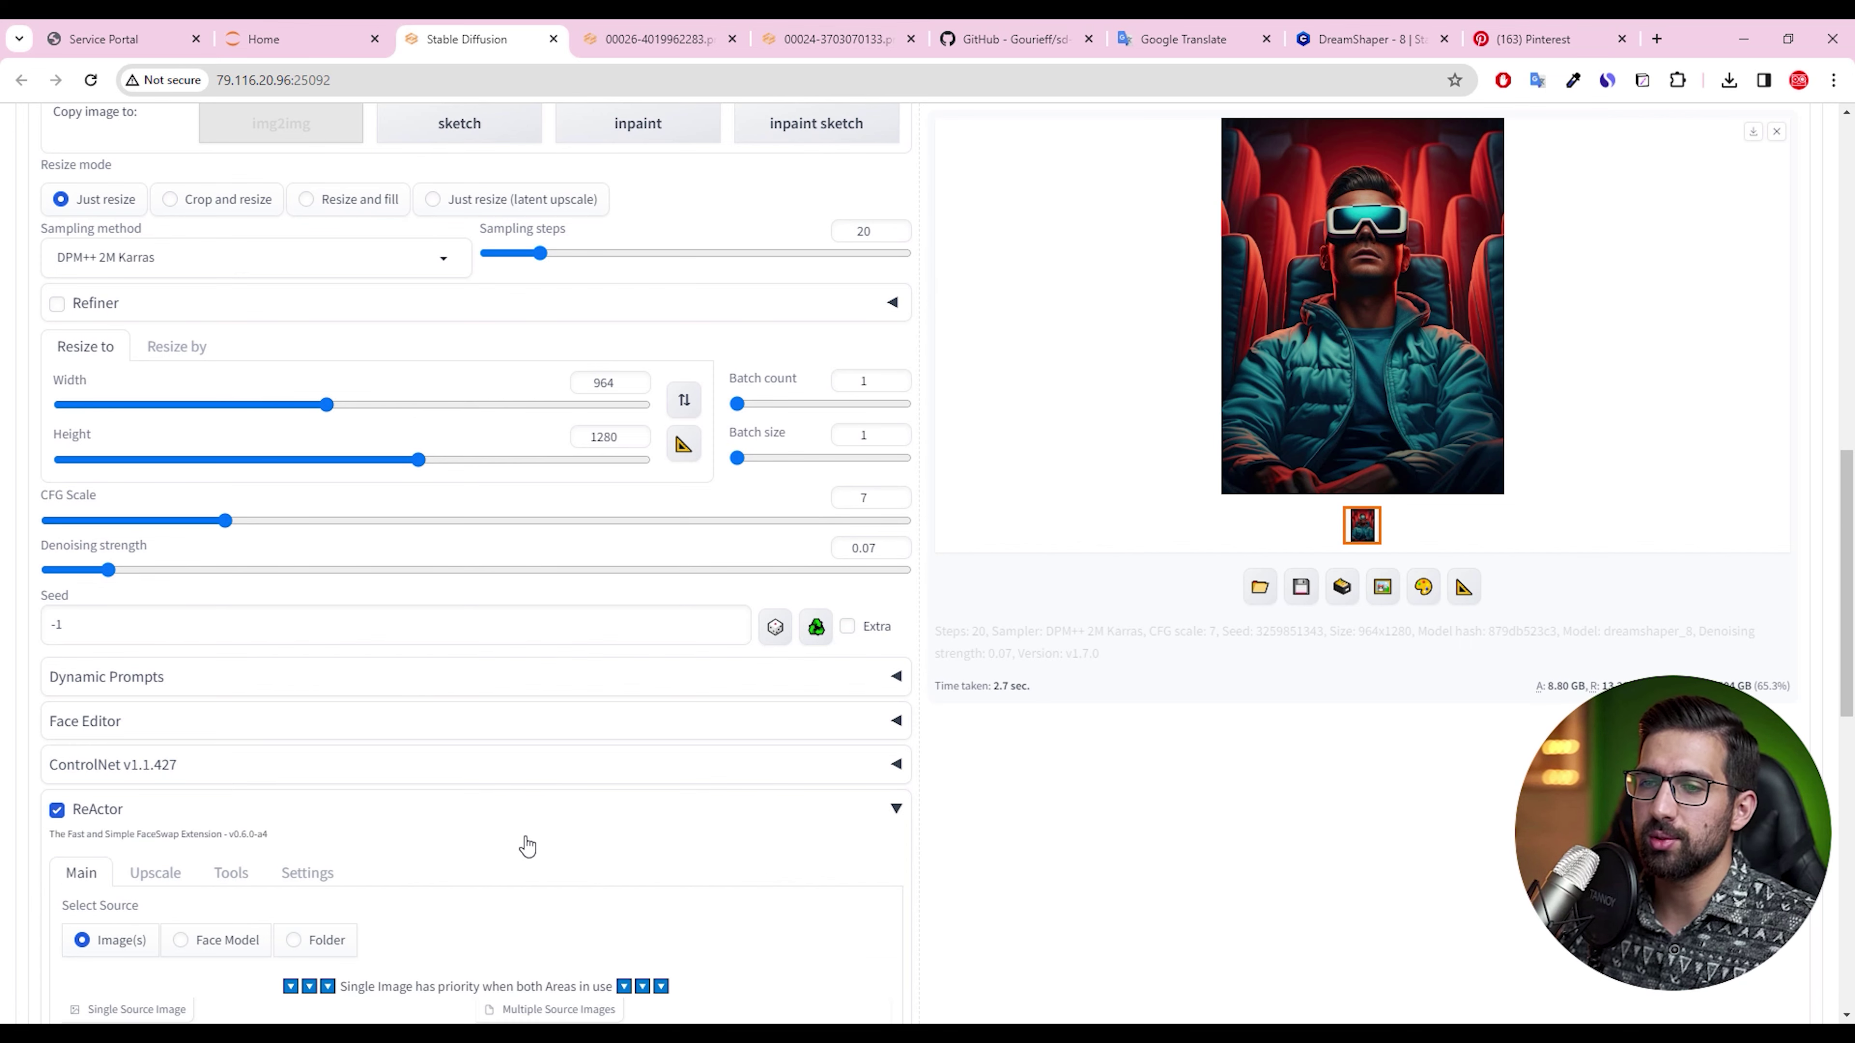
{"action": "scroll", "coordinate": [519, 793], "scroll_direction": "up", "scroll_amount": 15}
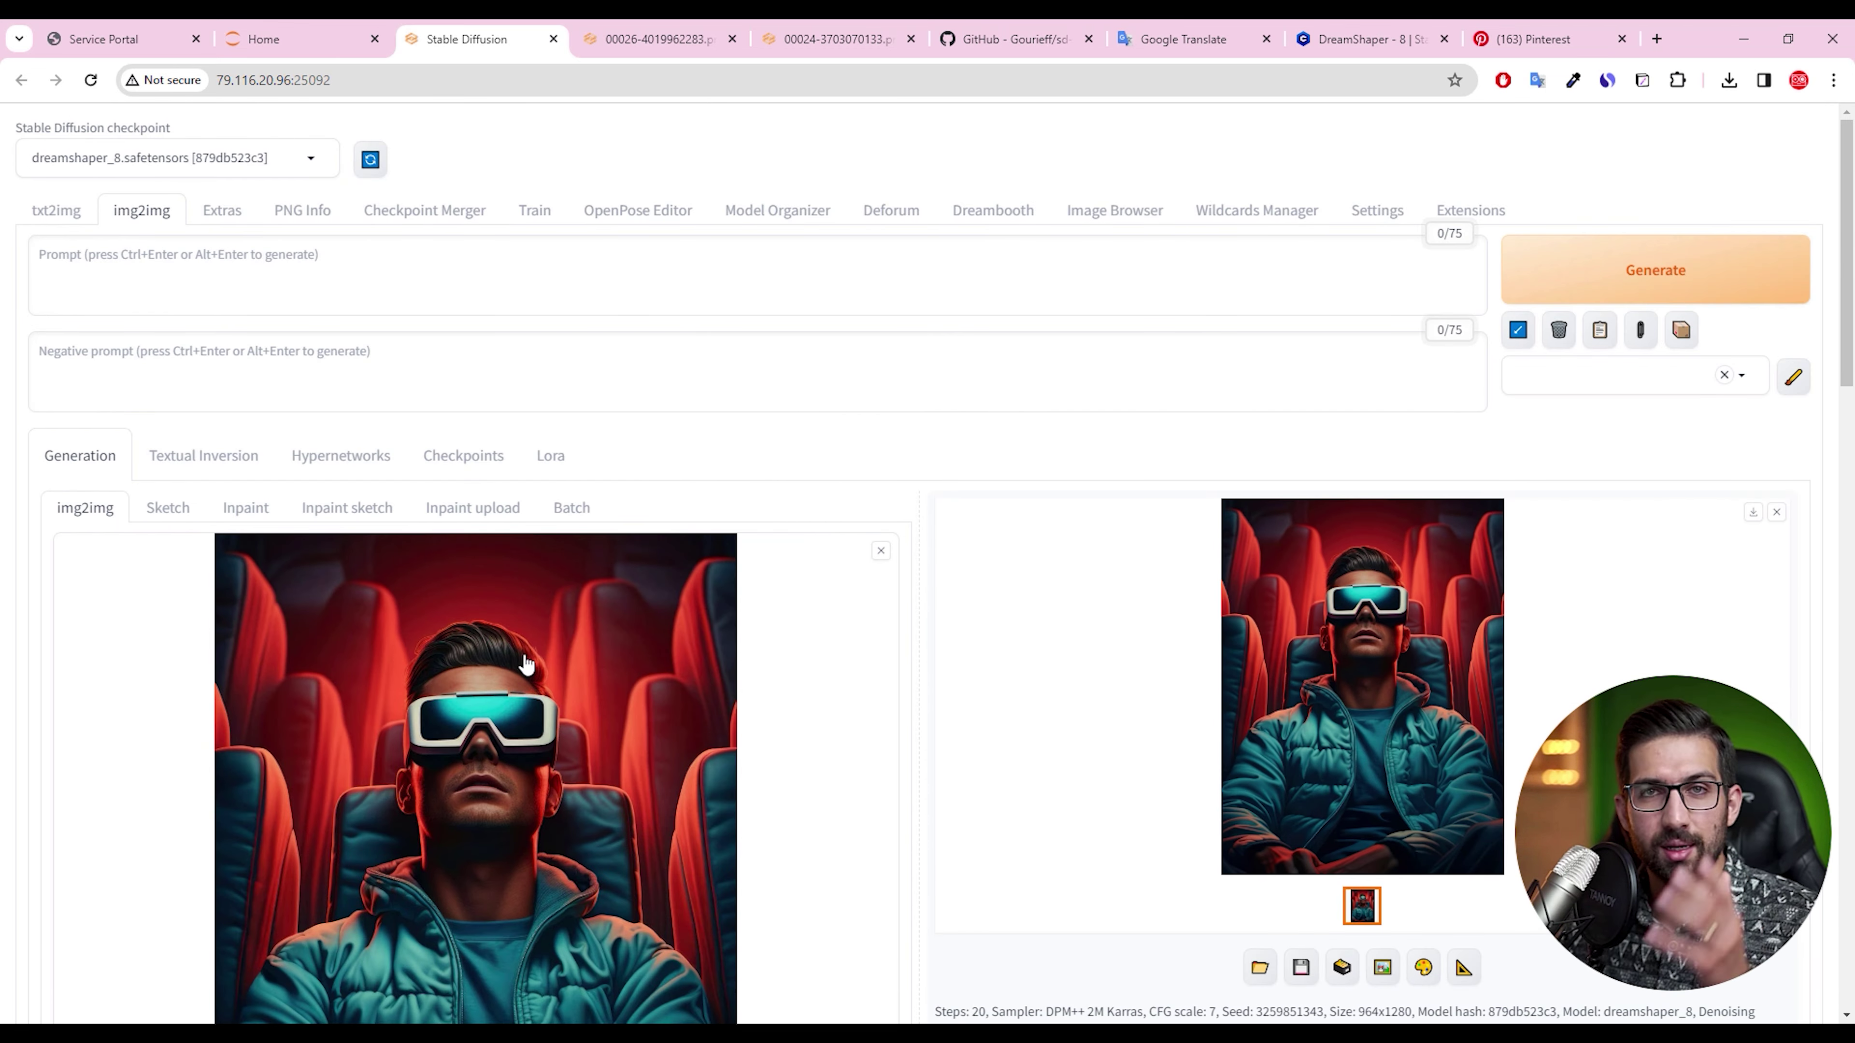
{"action": "scroll", "coordinate": [524, 661], "scroll_direction": "down", "scroll_amount": 12}
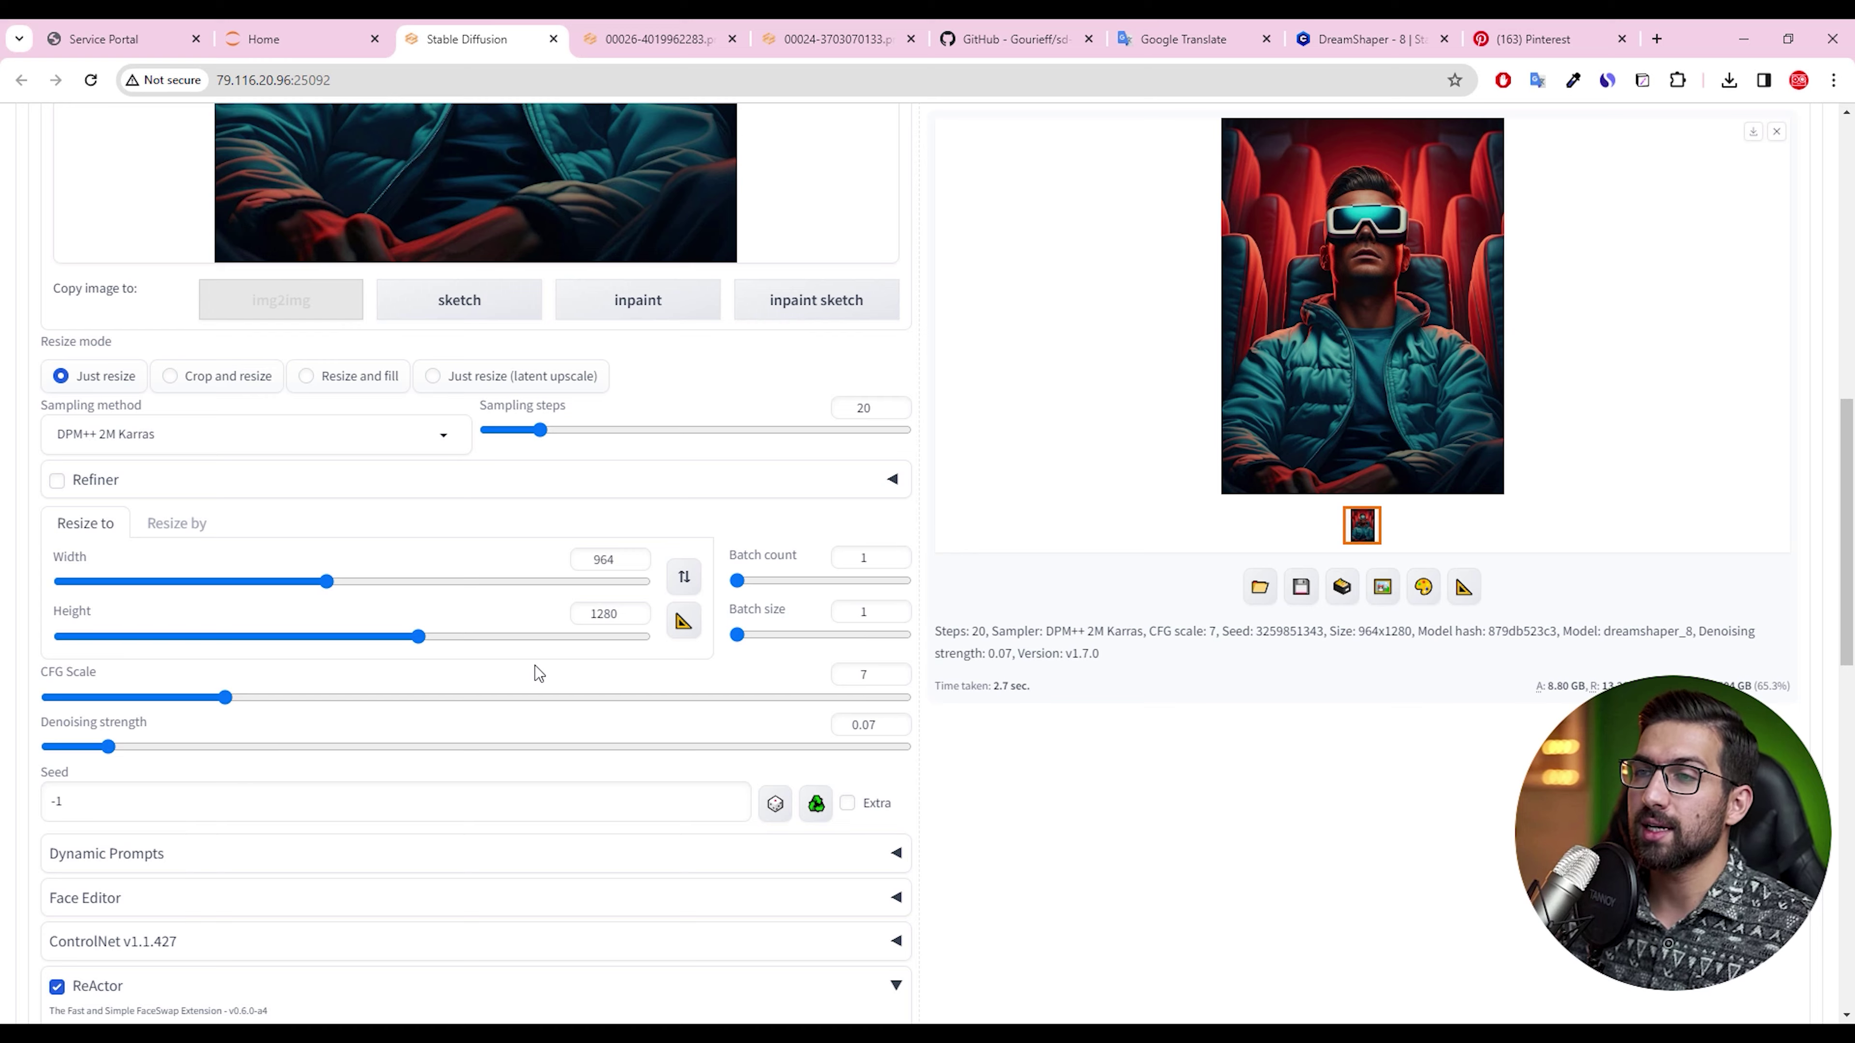
{"action": "scroll", "coordinate": [497, 678], "scroll_direction": "up", "scroll_amount": 7}
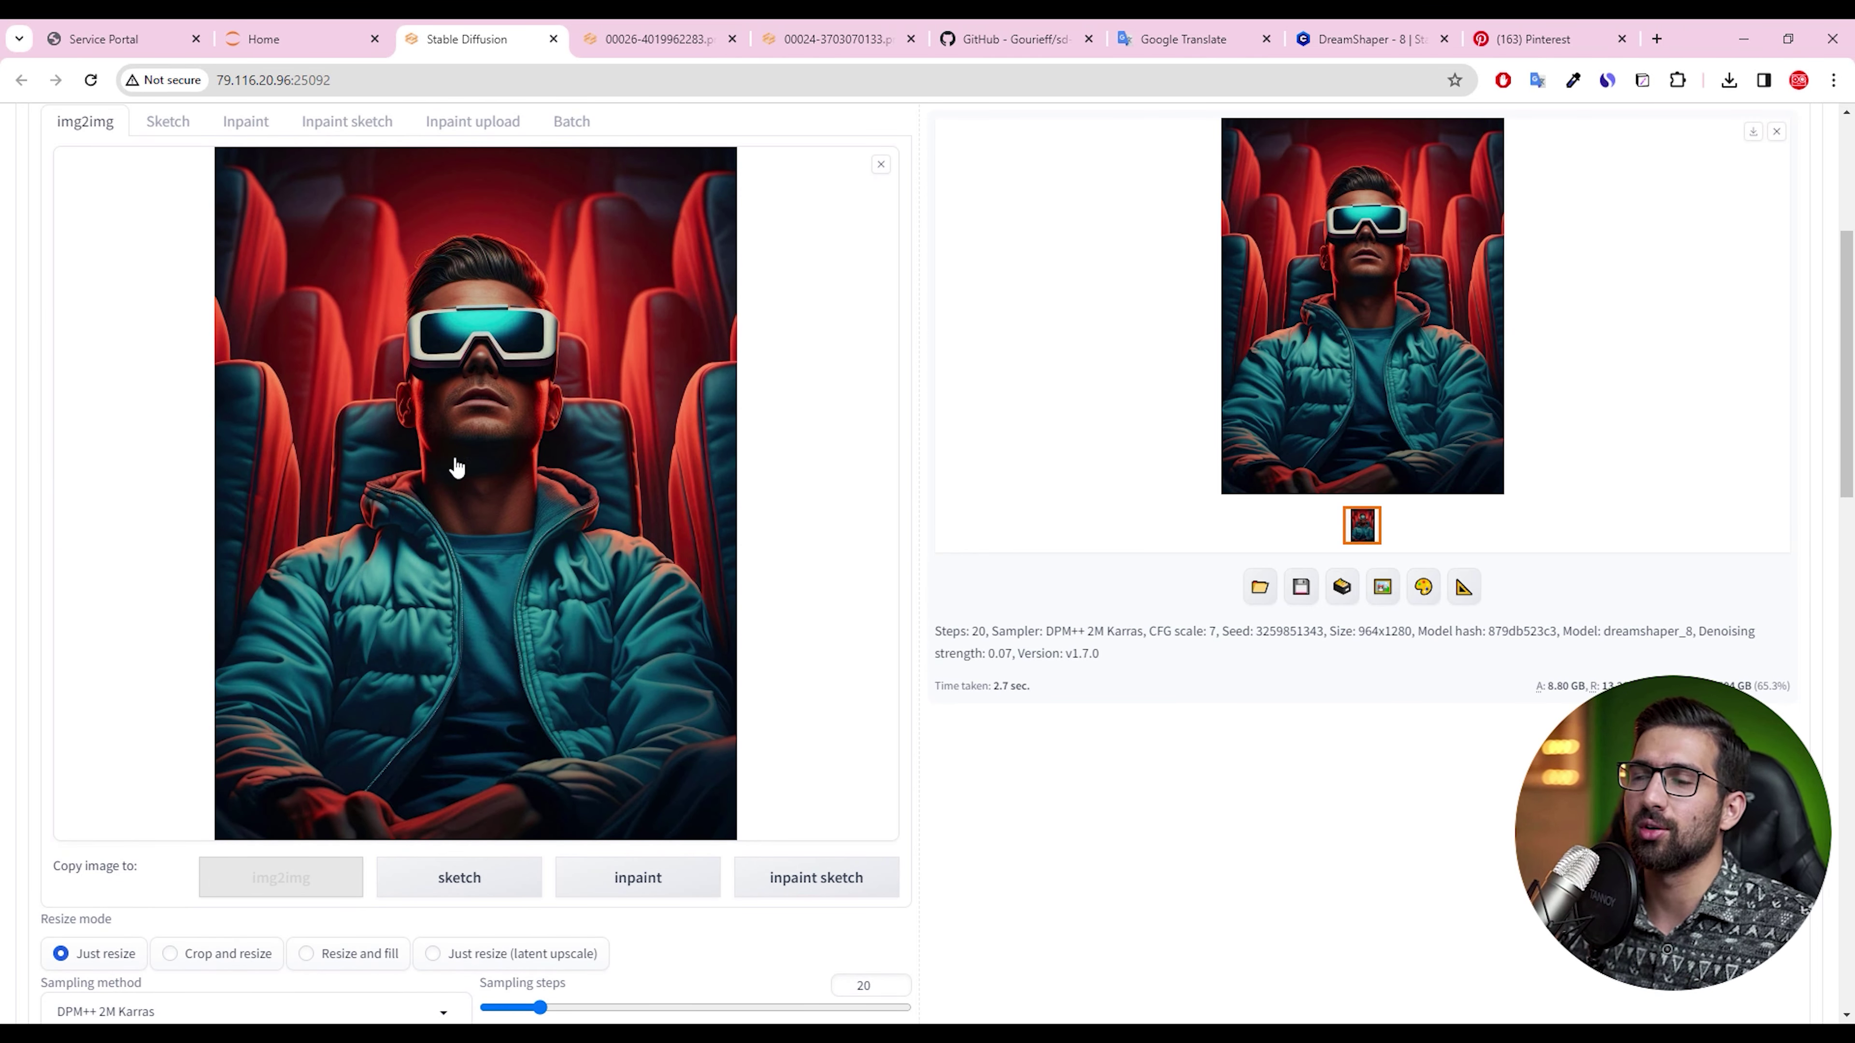
{"action": "scroll", "coordinate": [490, 530], "scroll_direction": "down", "scroll_amount": 10}
{"action": "scroll", "coordinate": [470, 663], "scroll_direction": "down", "scroll_amount": 10}
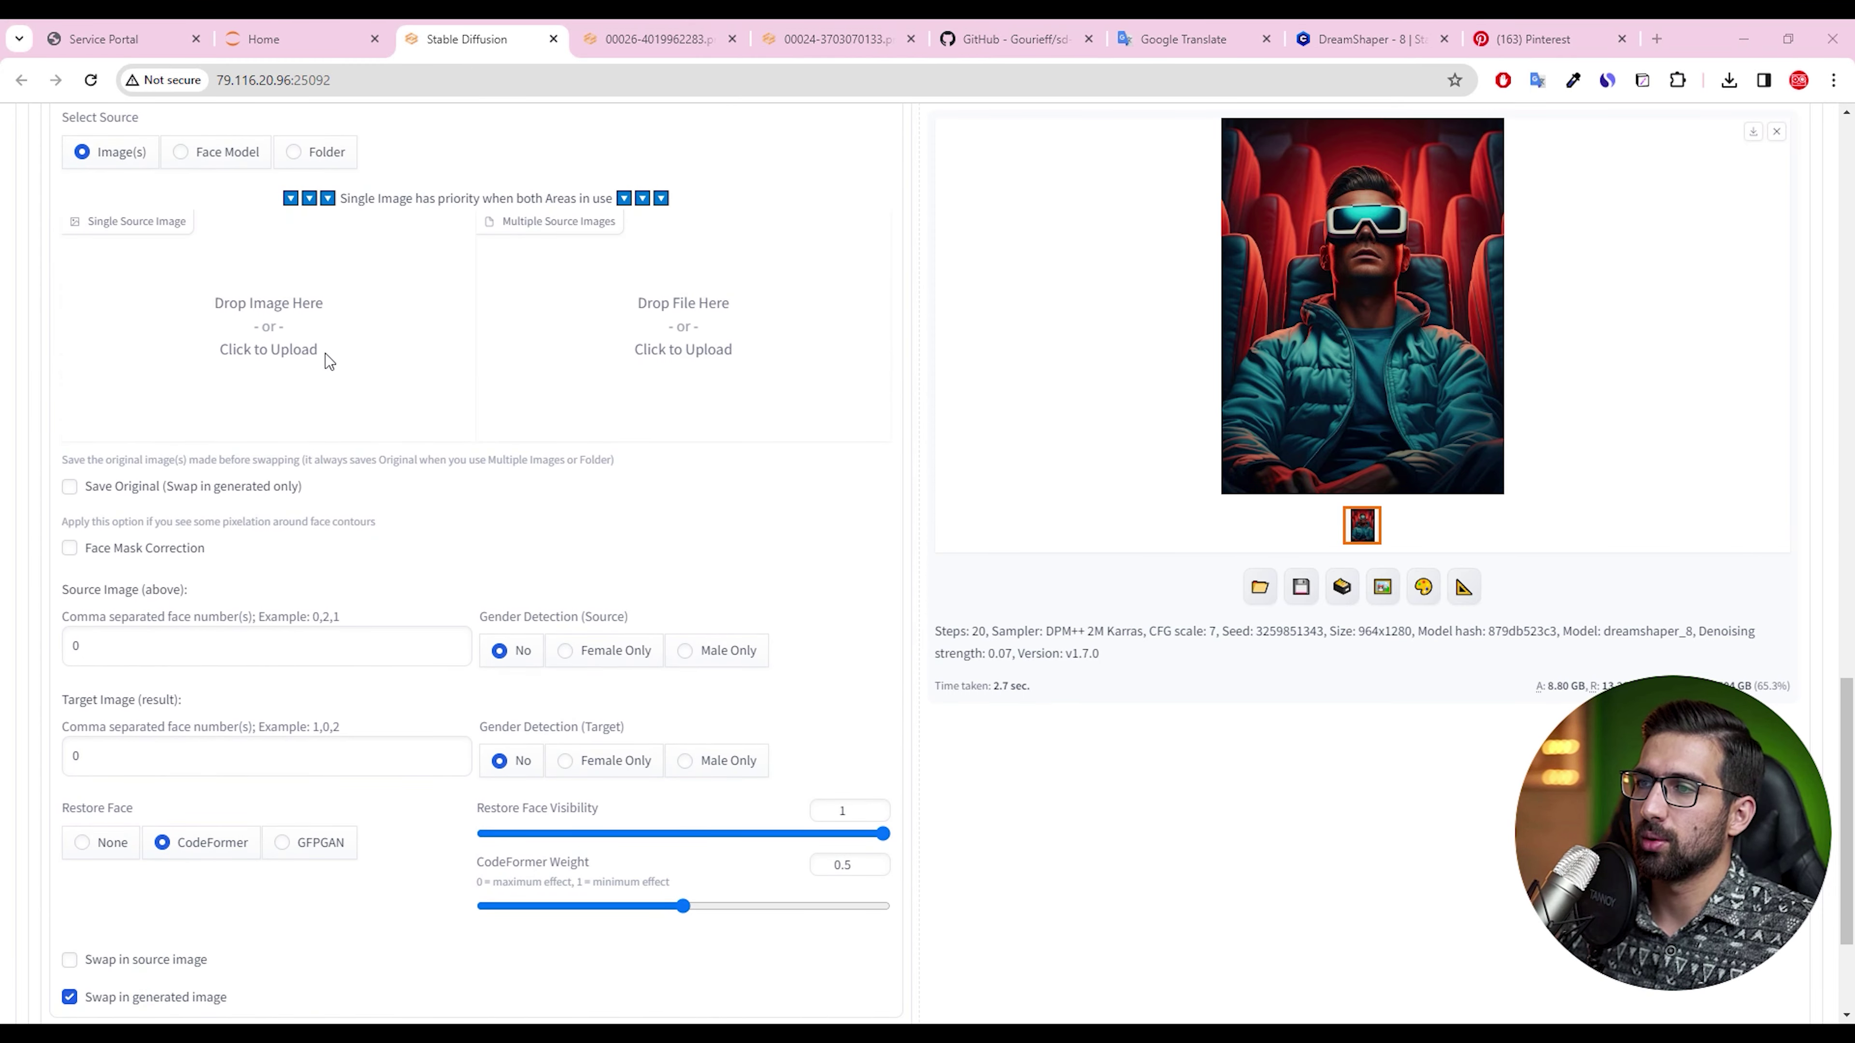
{"action": "left_click", "coordinate": [327, 359]}
{"action": "left_click", "coordinate": [443, 175]}
{"action": "double_click", "coordinate": [442, 175]}
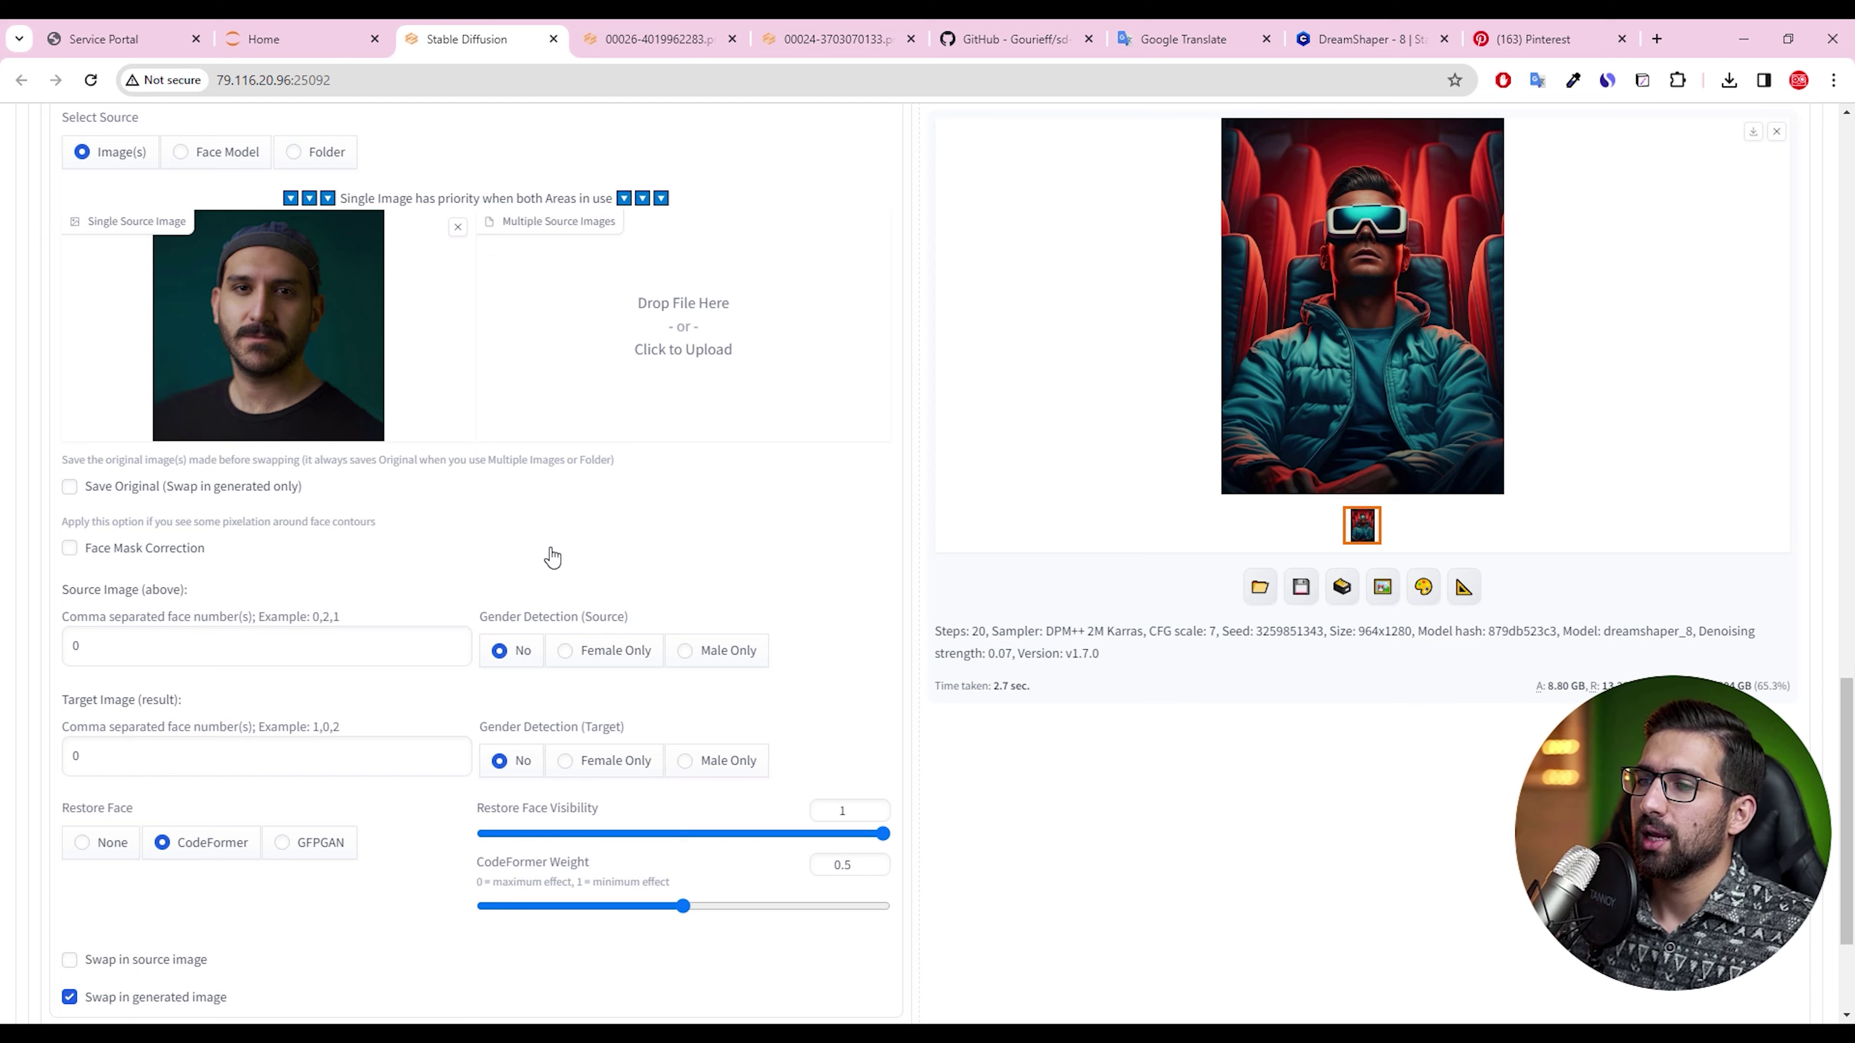
Generate the cinema-seat picture again with the ReActor face swap applied
{"action": "scroll", "coordinate": [553, 557], "scroll_direction": "up", "scroll_amount": 20}
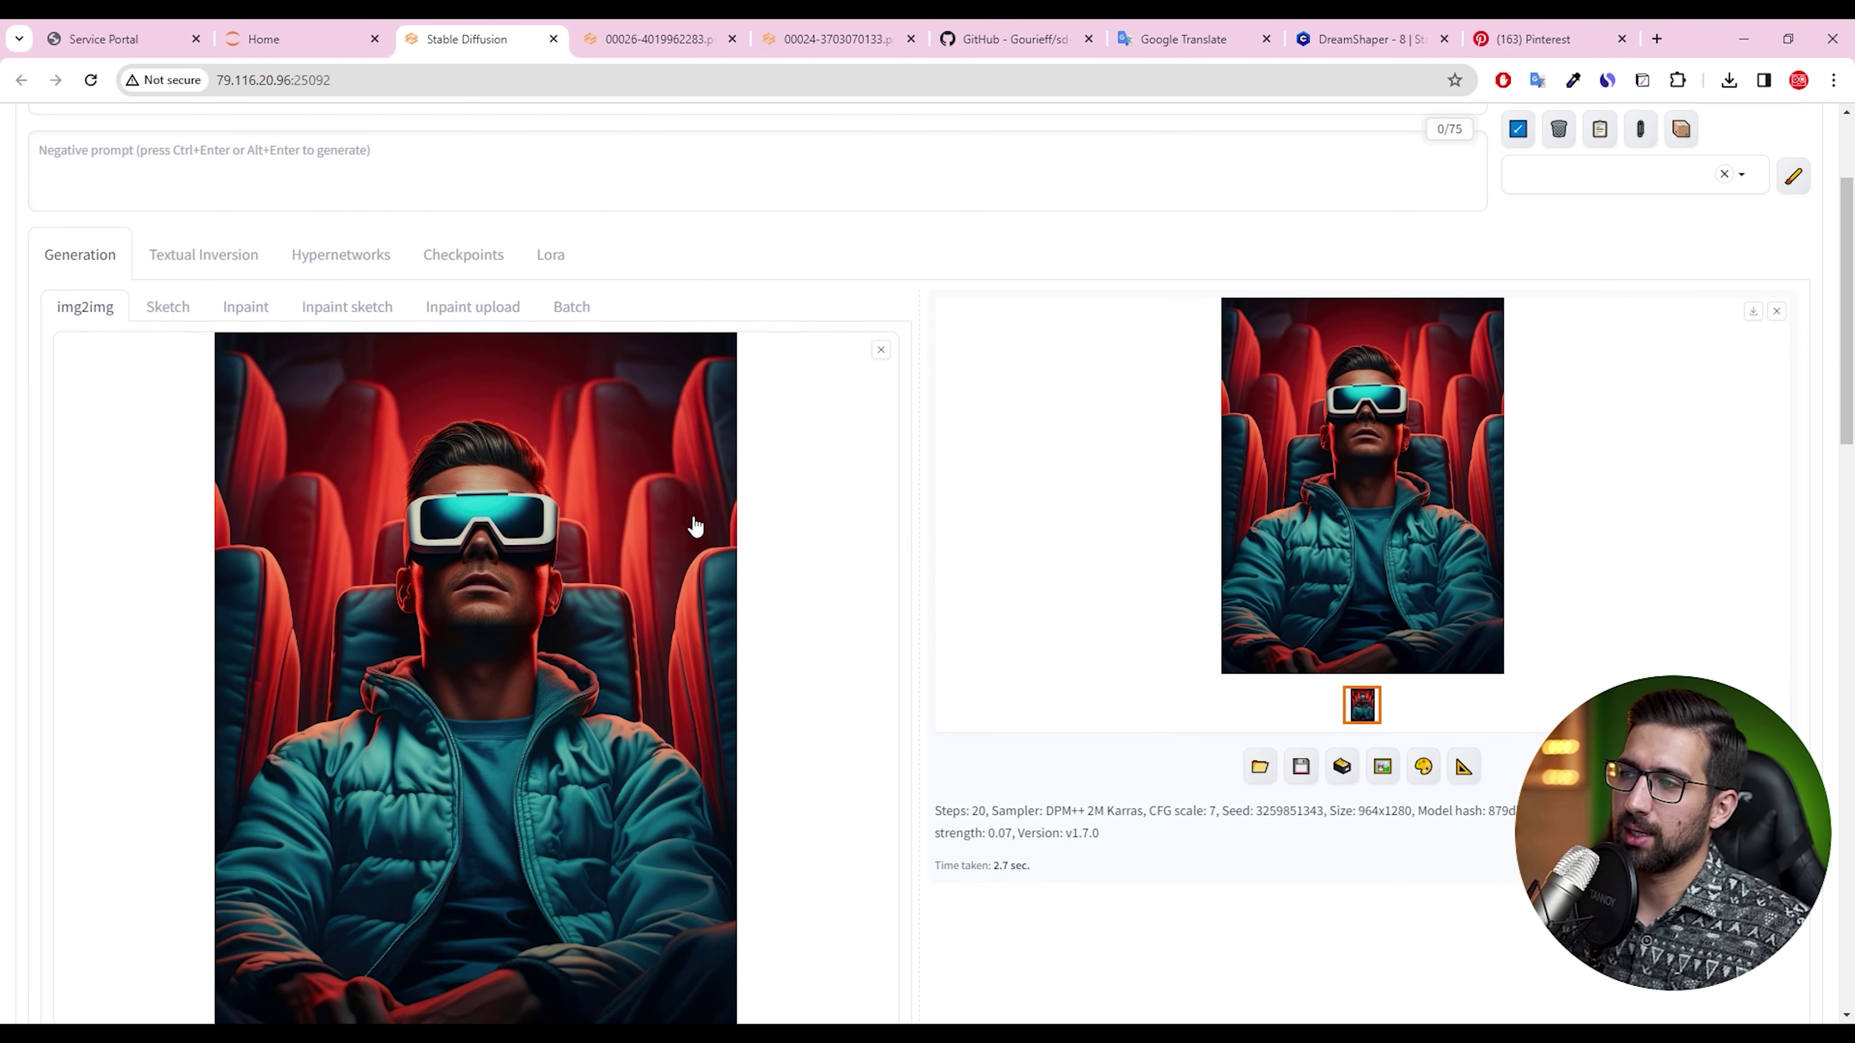
{"action": "scroll", "coordinate": [1529, 529], "scroll_direction": "up", "scroll_amount": 3}
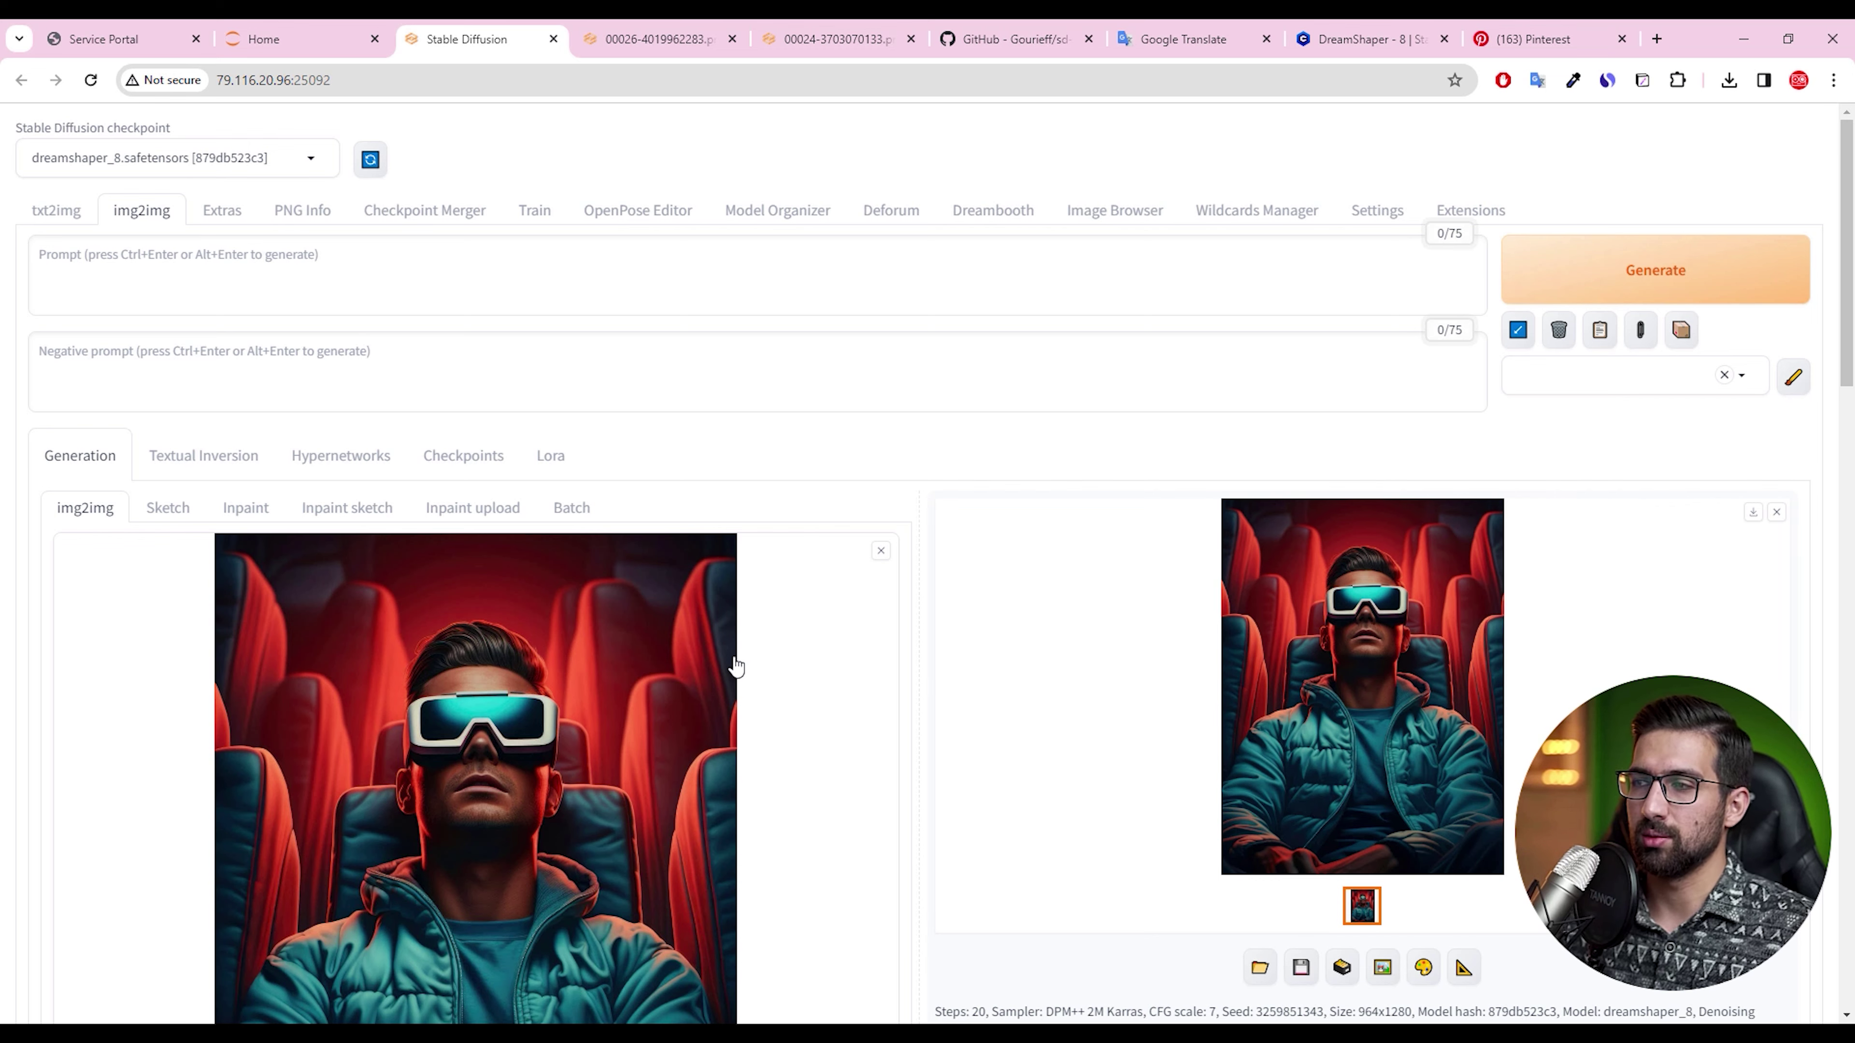
{"action": "scroll", "coordinate": [806, 609], "scroll_direction": "down", "scroll_amount": 1}
{"action": "scroll", "coordinate": [806, 609], "scroll_direction": "down", "scroll_amount": 15}
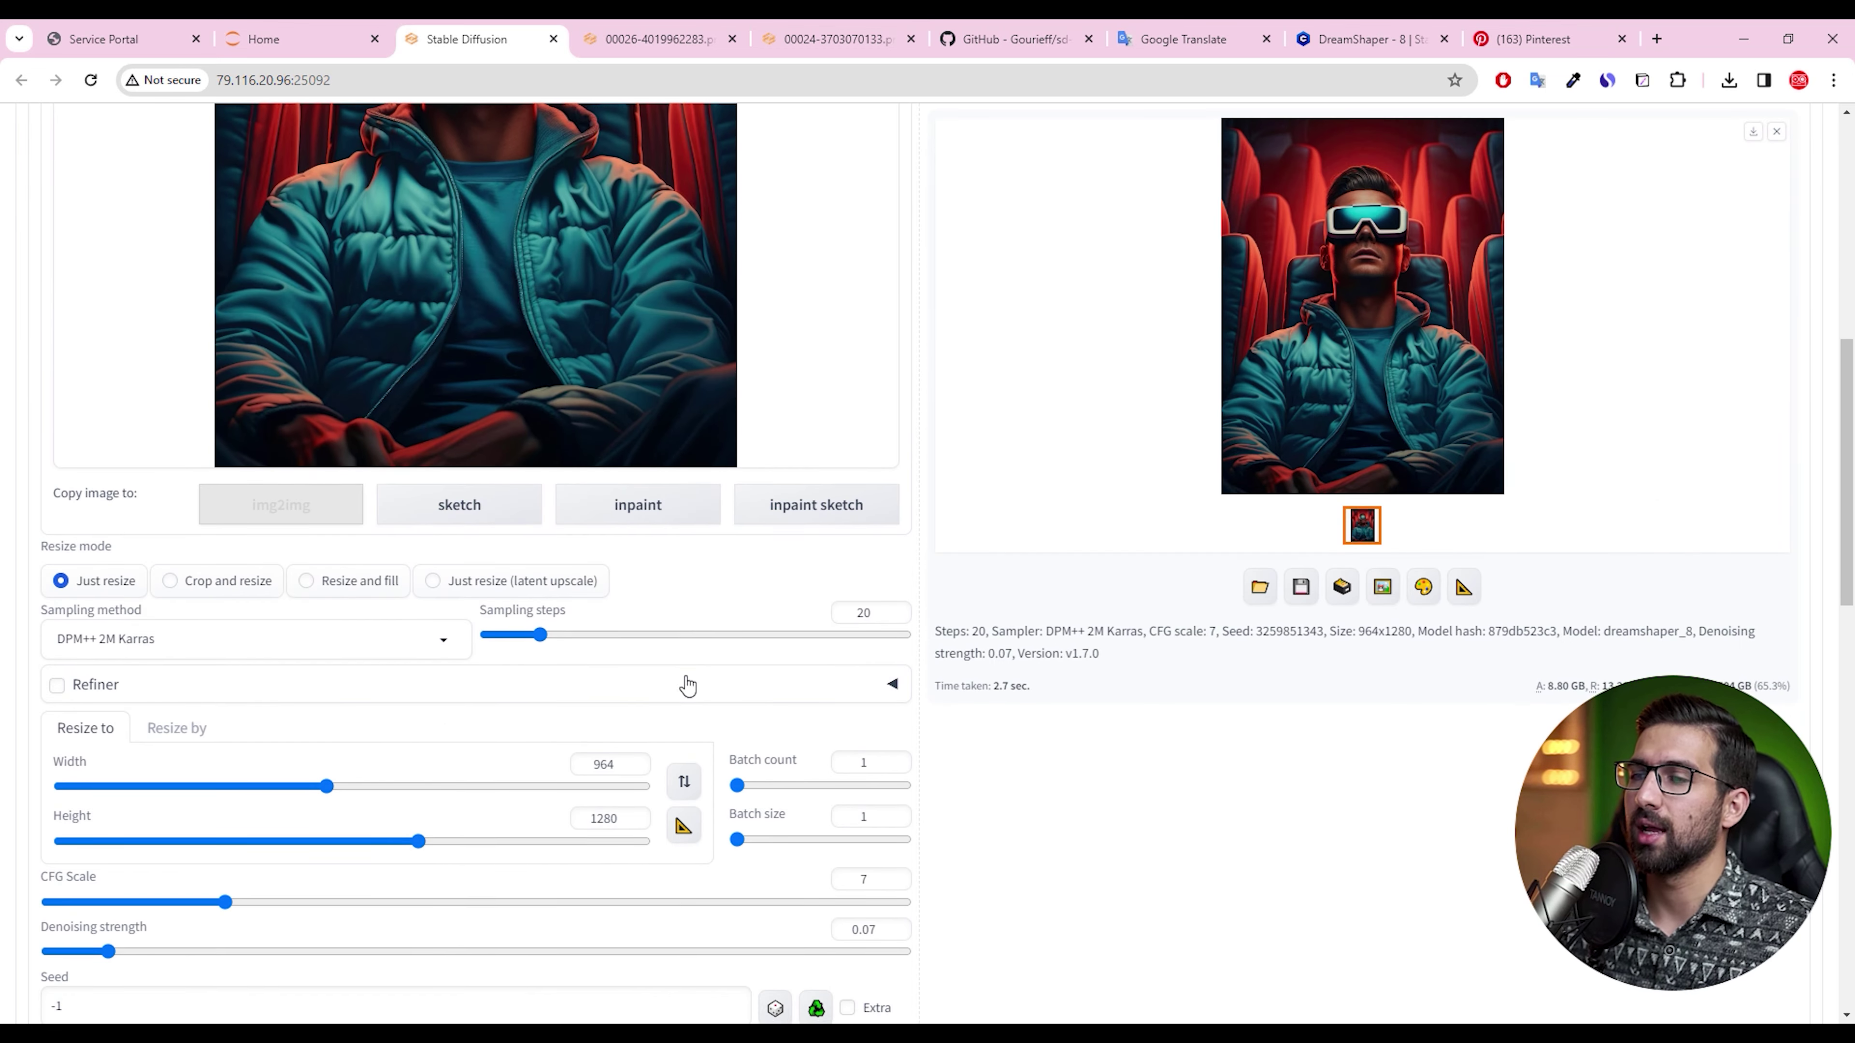
{"action": "scroll", "coordinate": [885, 523], "scroll_direction": "up", "scroll_amount": 10}
{"action": "scroll", "coordinate": [885, 523], "scroll_direction": "up", "scroll_amount": 5}
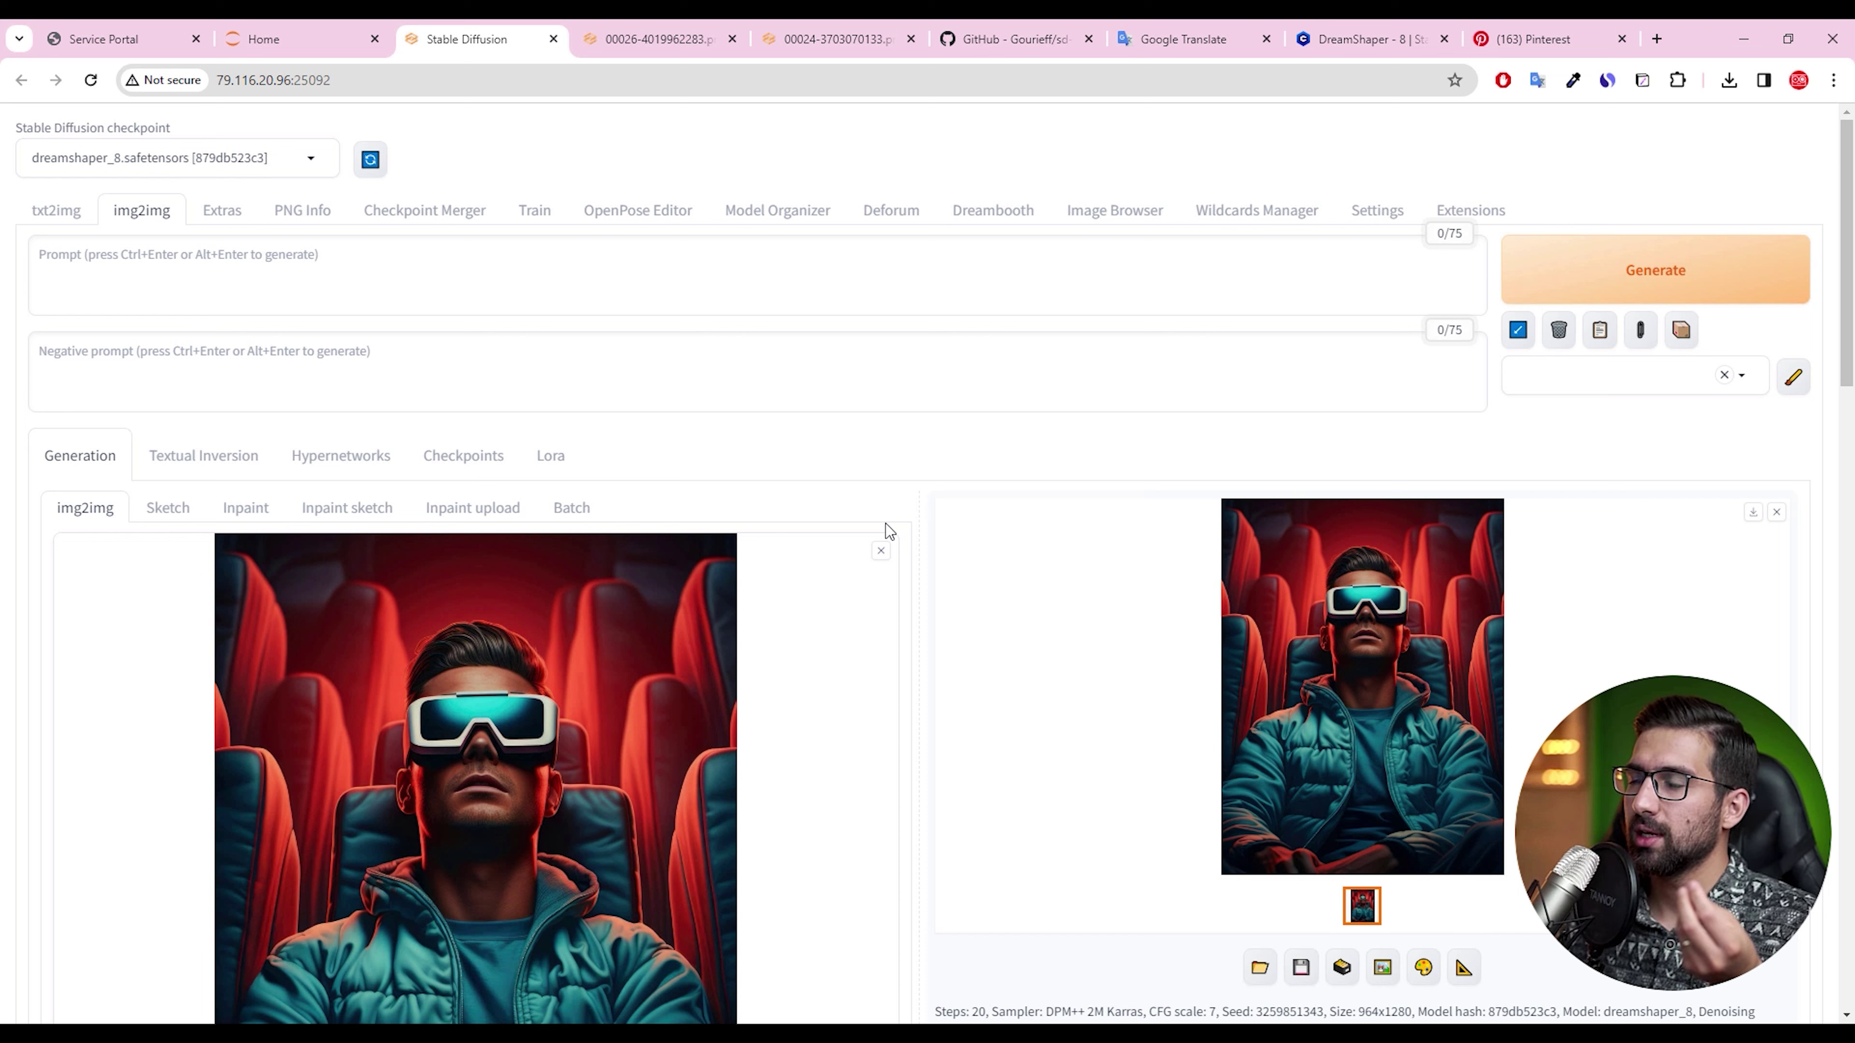
{"action": "key", "text": "ctrl+Return"}
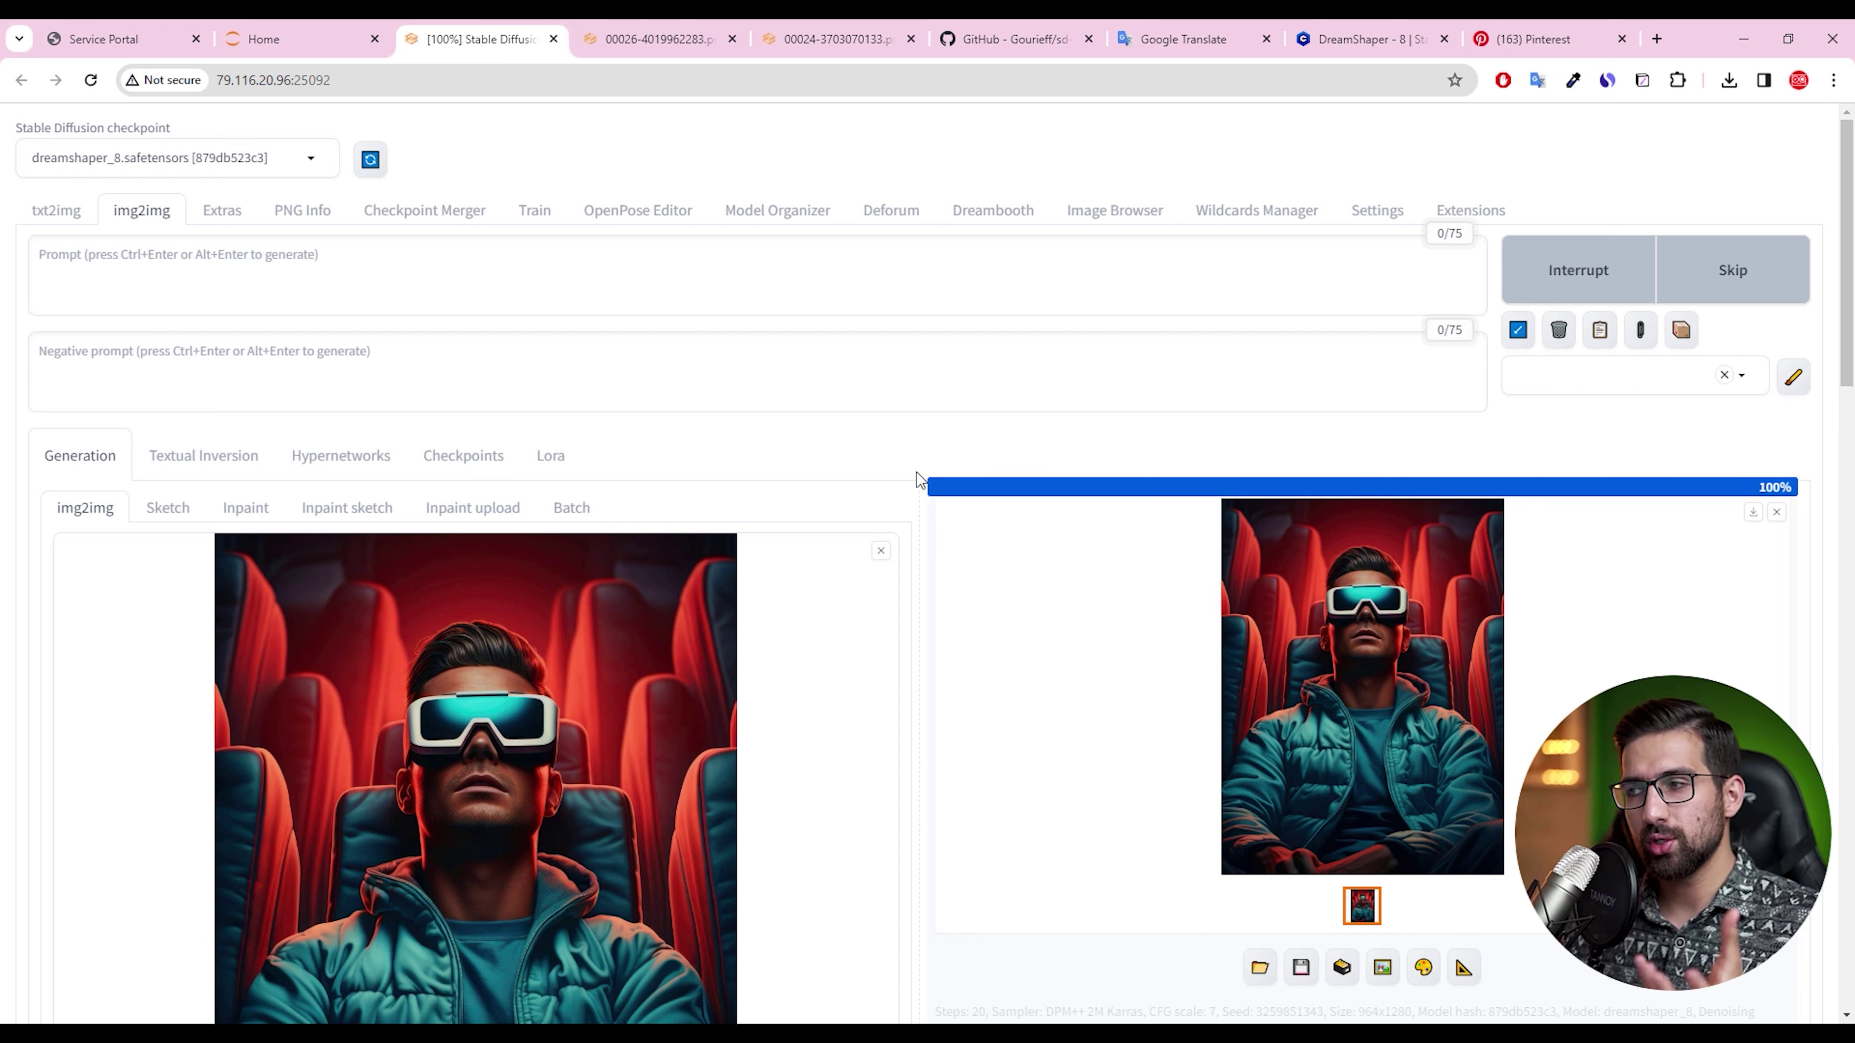
Review the img2img and ReActor settings, and examine the swapped face in the generated picture at full size
{"action": "scroll", "coordinate": [518, 468], "scroll_direction": "down", "scroll_amount": 10}
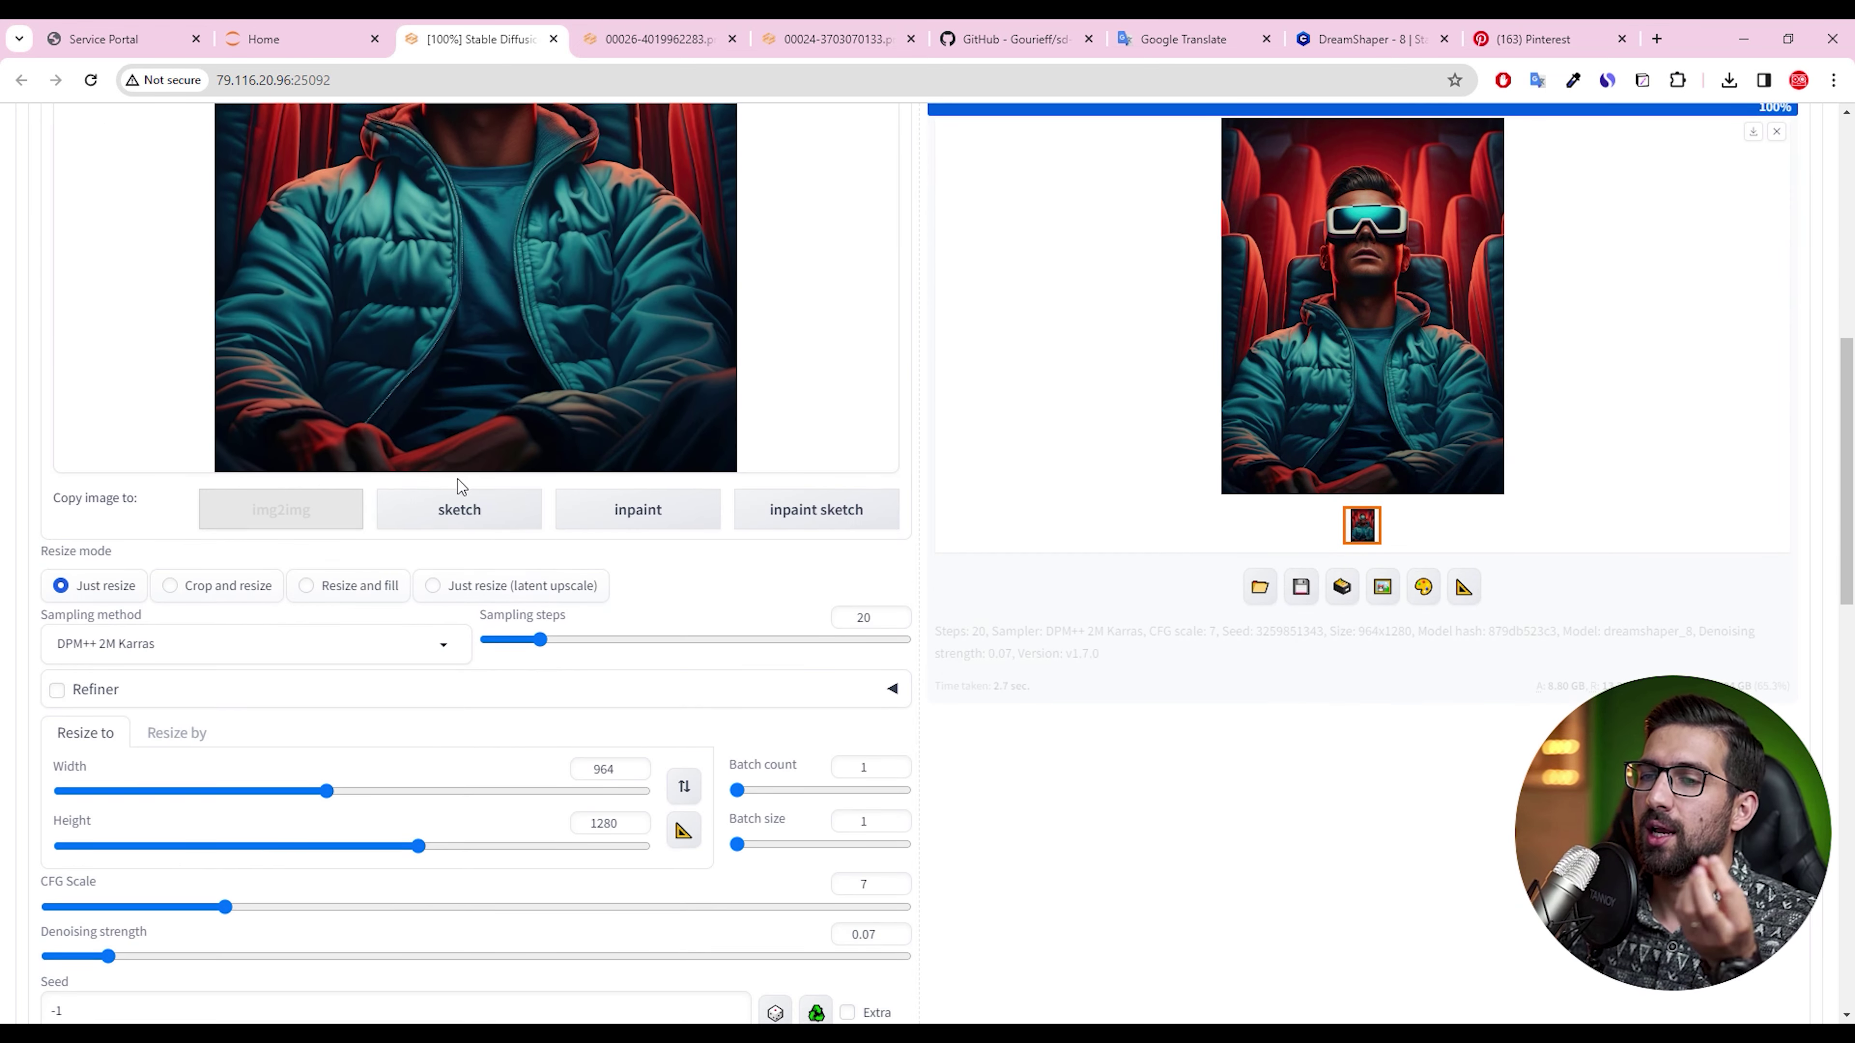
{"action": "scroll", "coordinate": [418, 710], "scroll_direction": "down", "scroll_amount": 6}
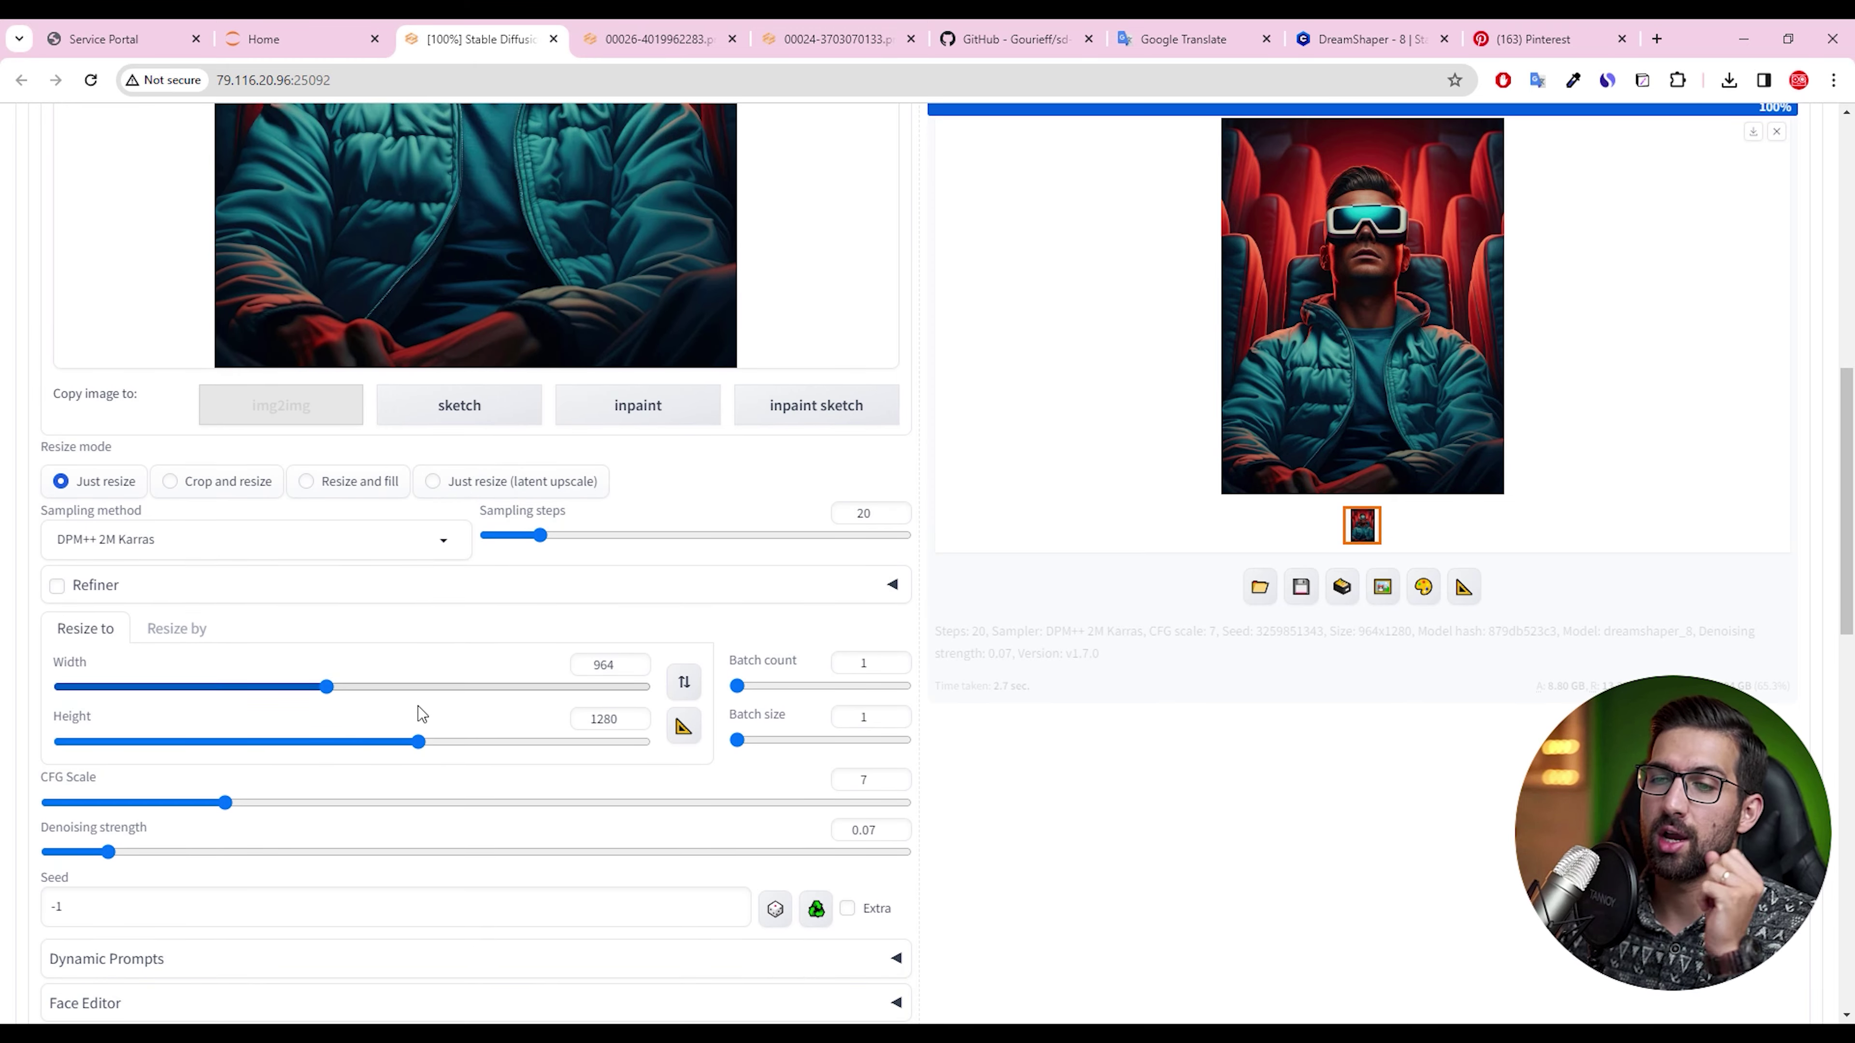
{"action": "scroll", "coordinate": [418, 650], "scroll_direction": "down", "scroll_amount": 2}
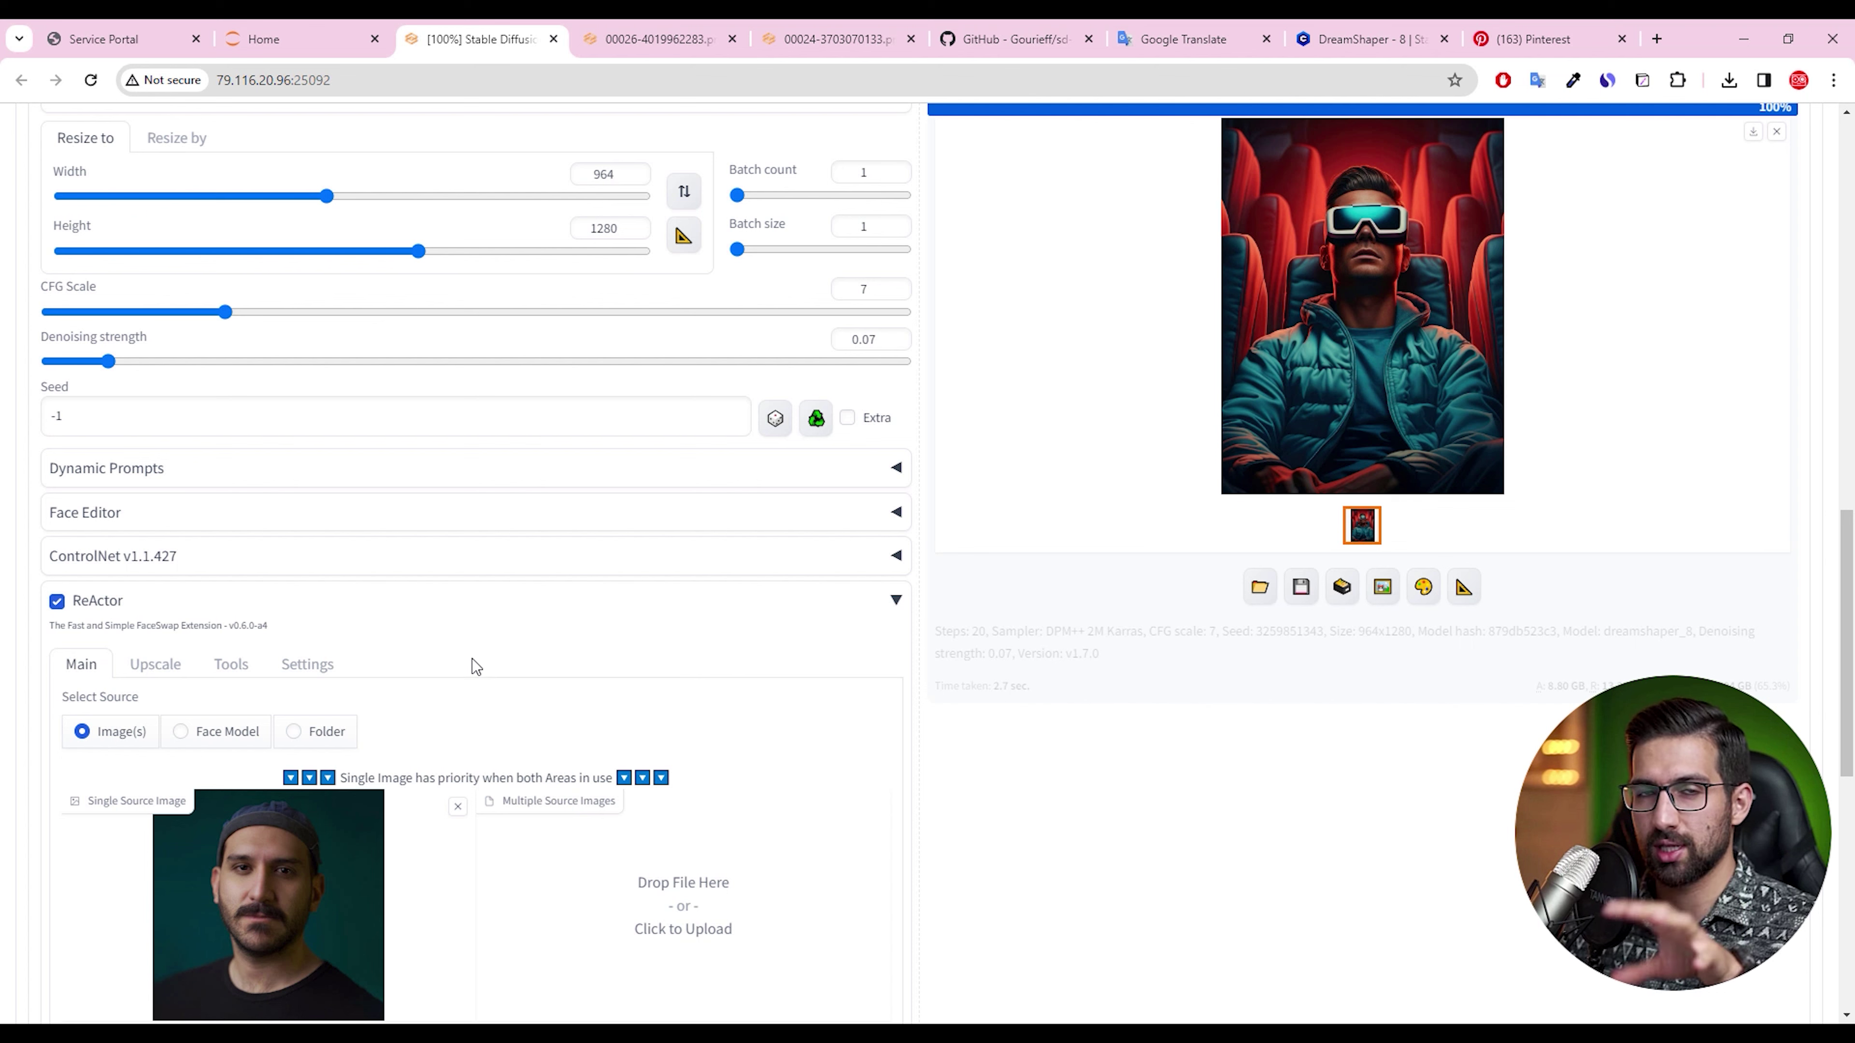
{"action": "scroll", "coordinate": [484, 612], "scroll_direction": "up", "scroll_amount": 2}
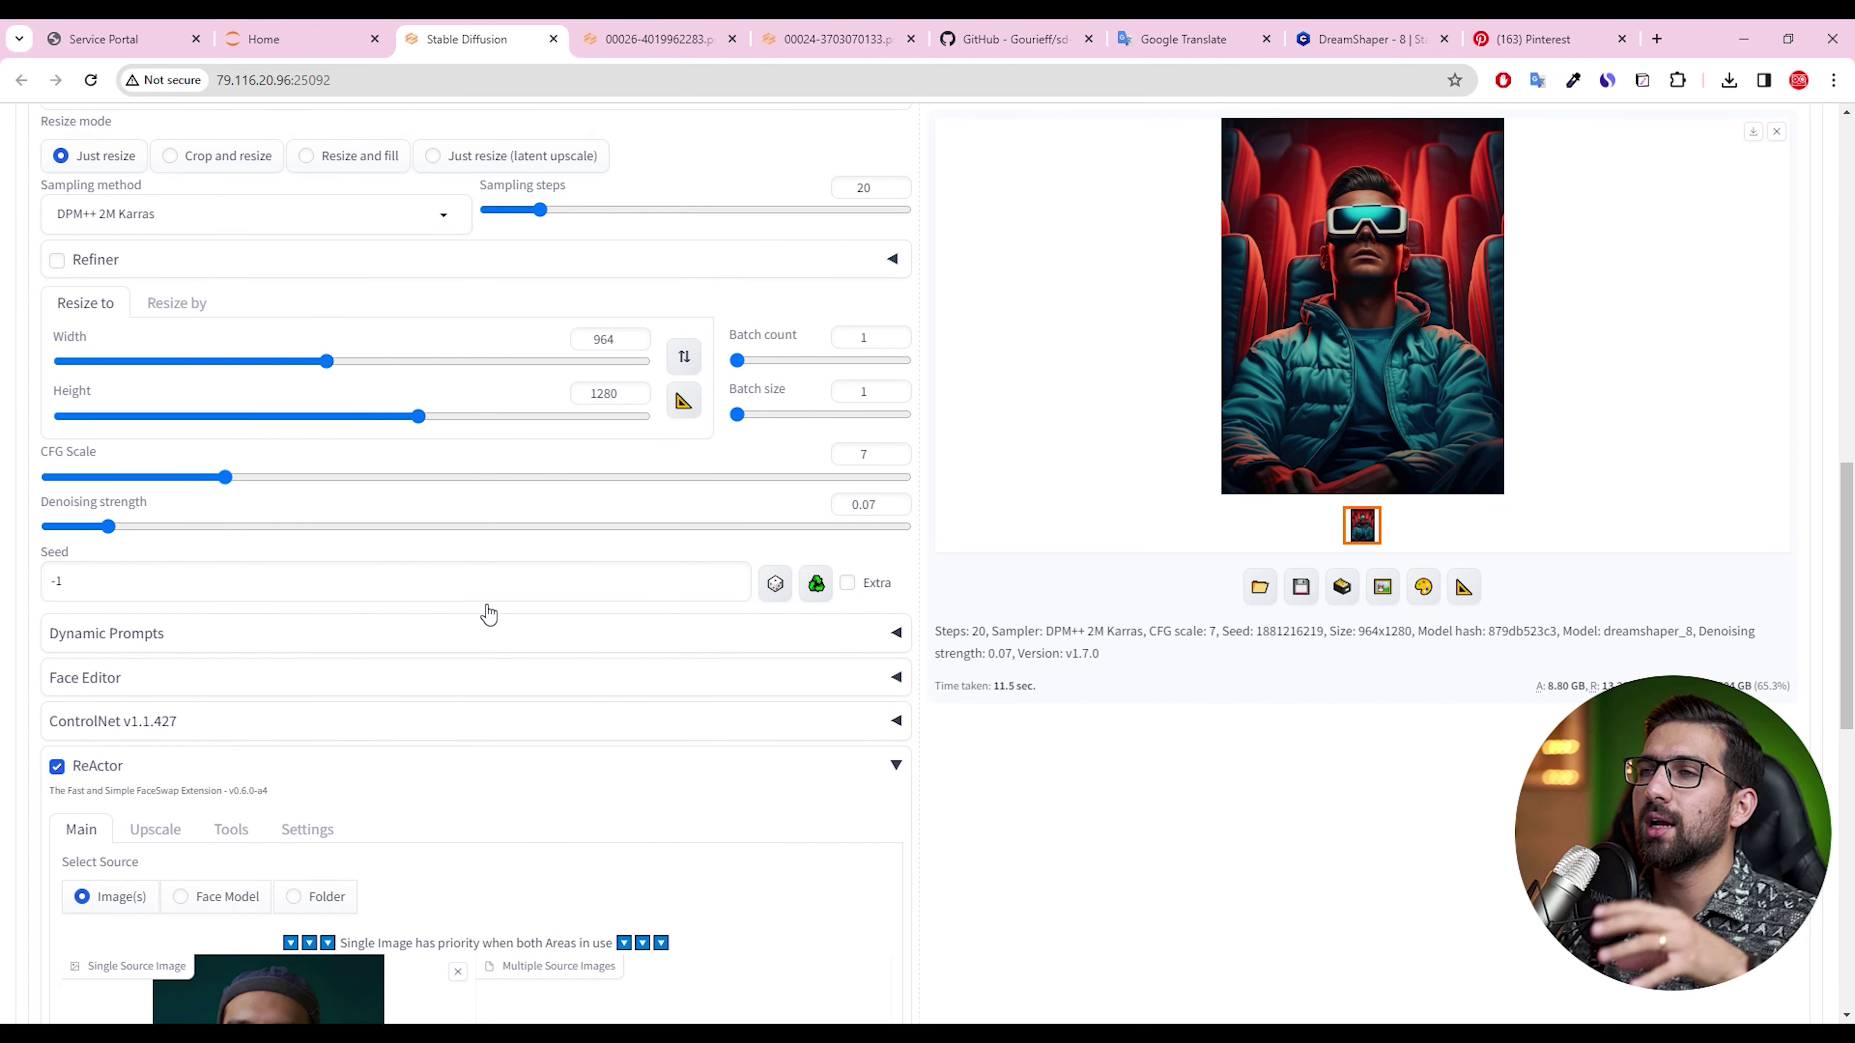
{"action": "scroll", "coordinate": [488, 614], "scroll_direction": "up", "scroll_amount": 1}
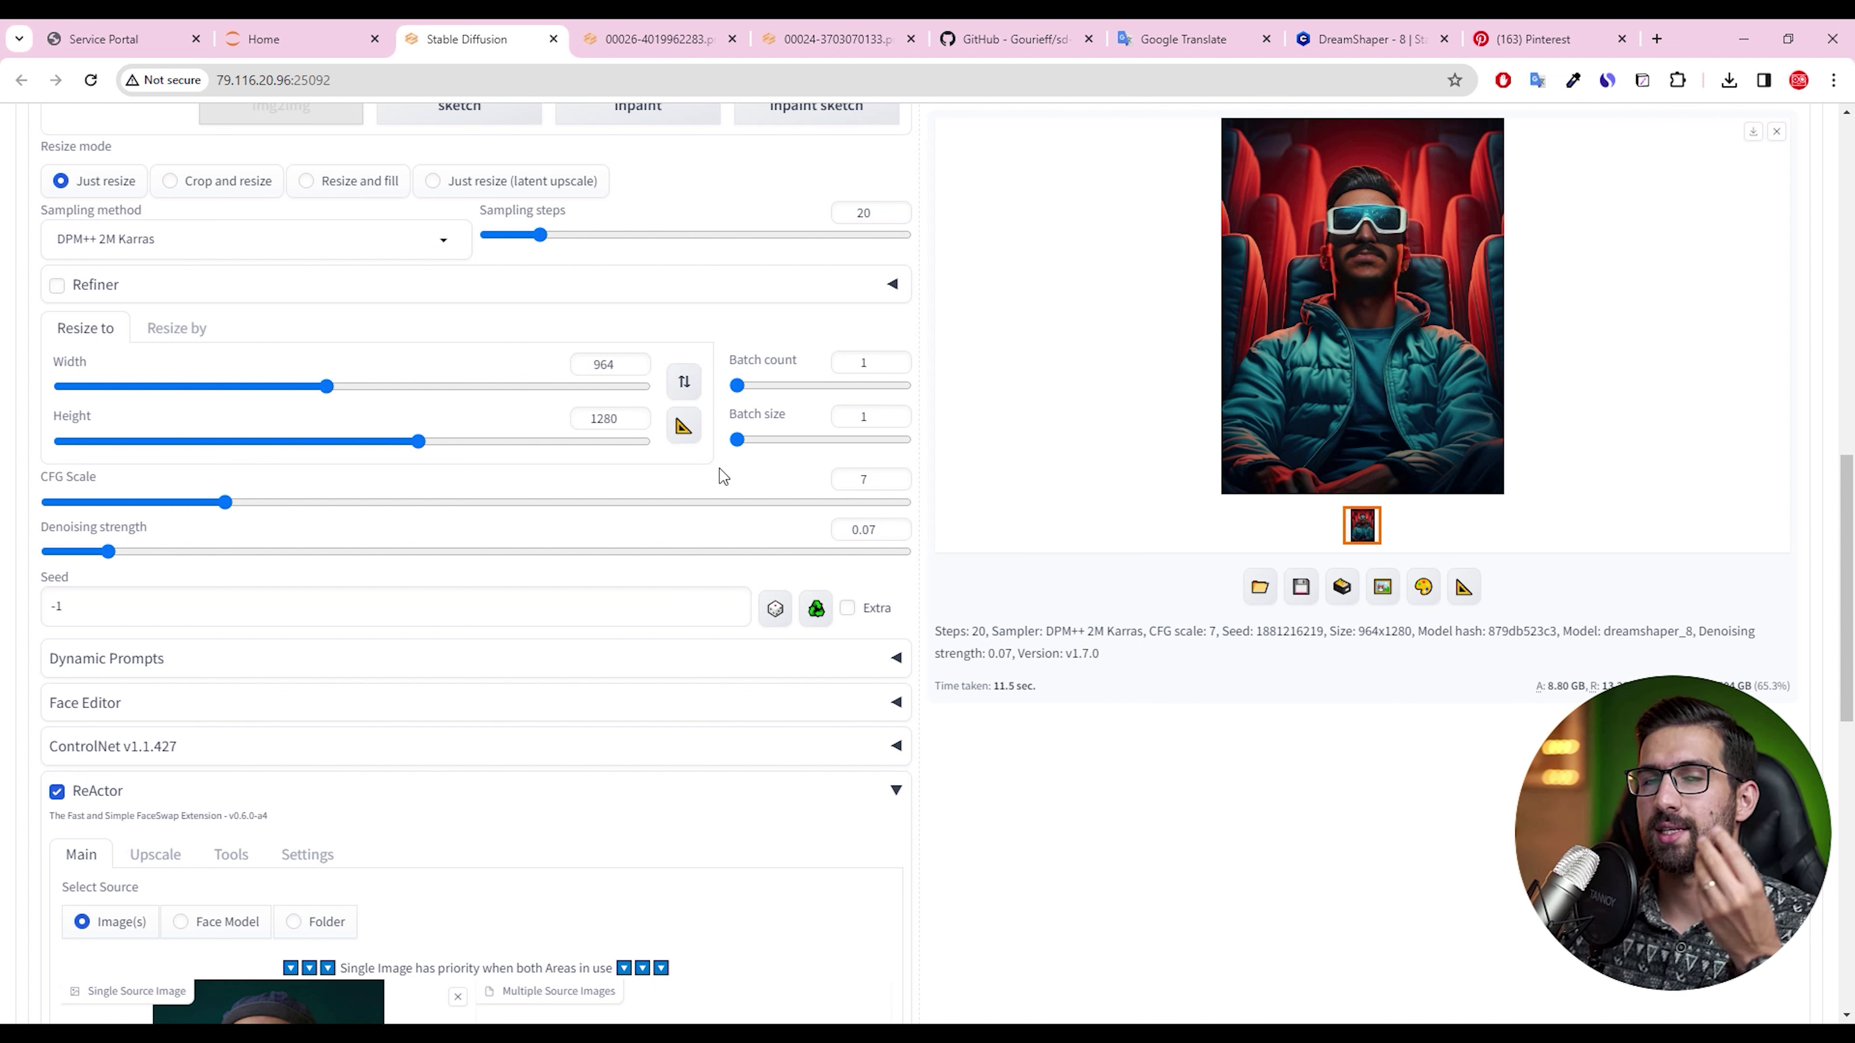
{"action": "left_click", "coordinate": [1373, 278]}
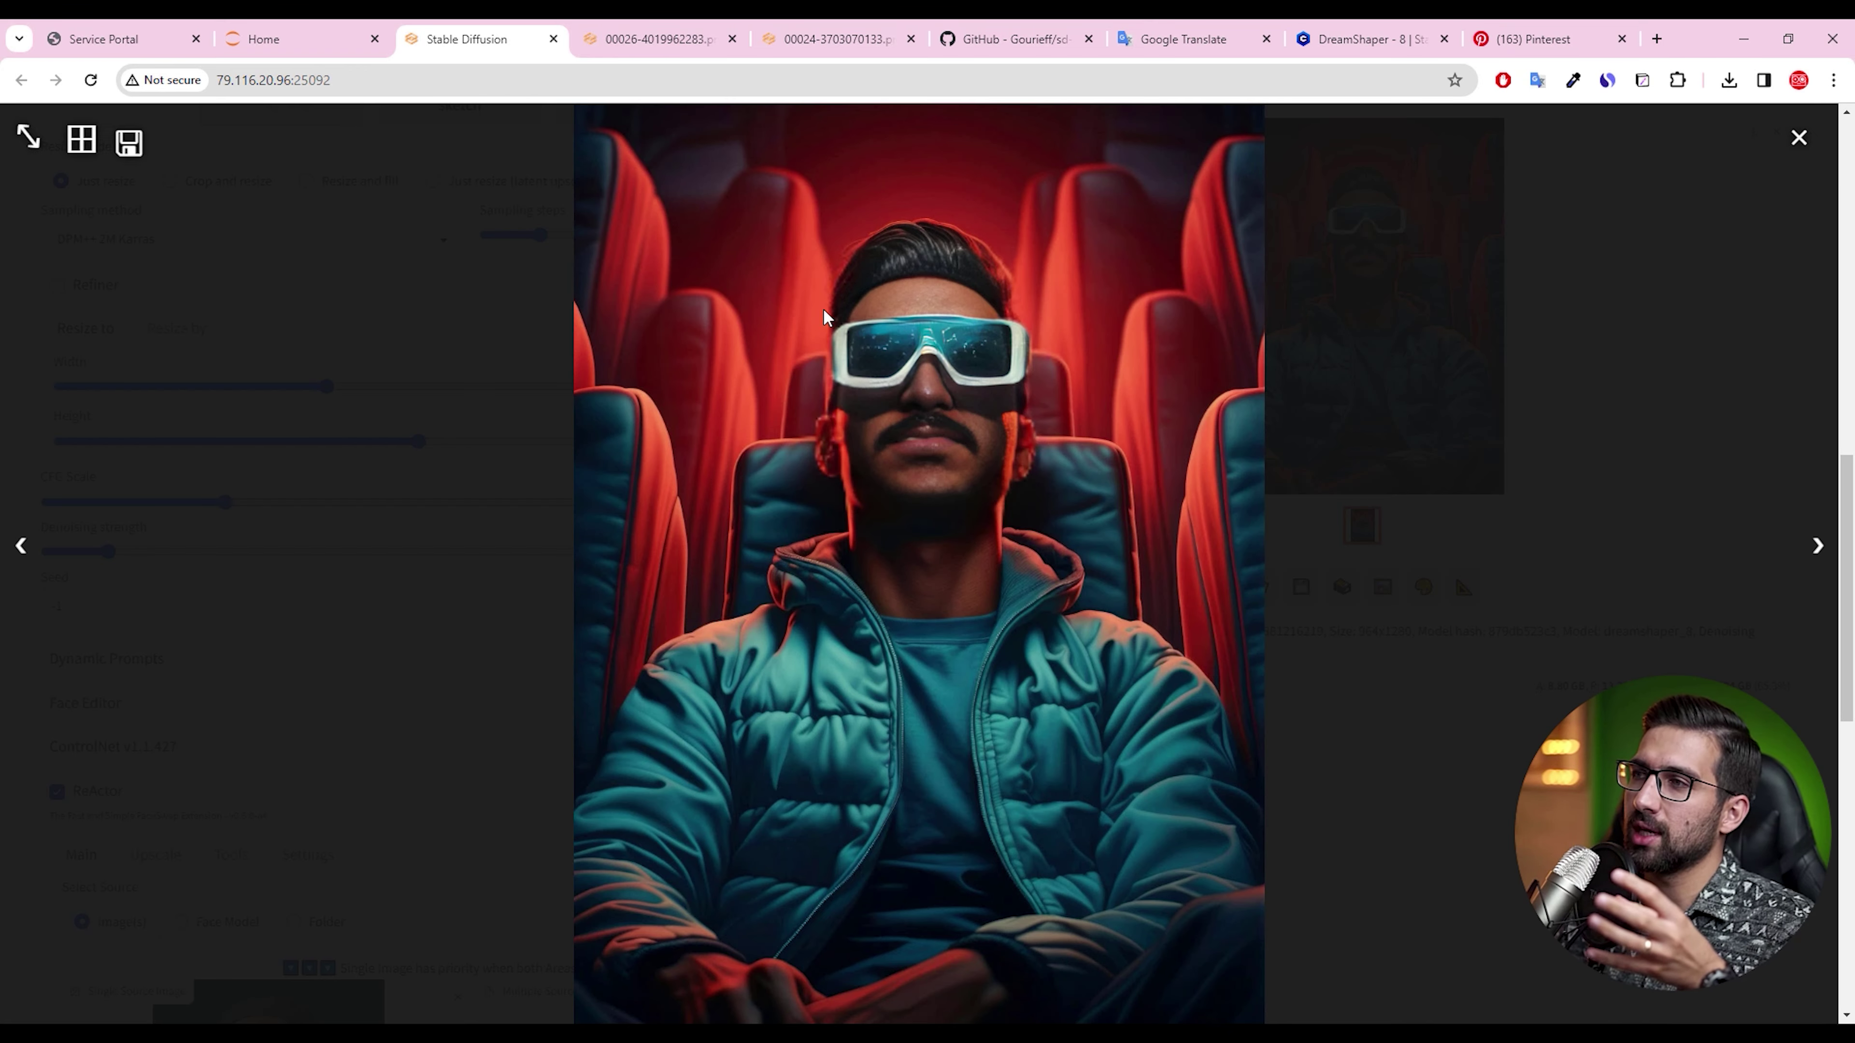
{"action": "left_click", "coordinate": [1440, 358]}
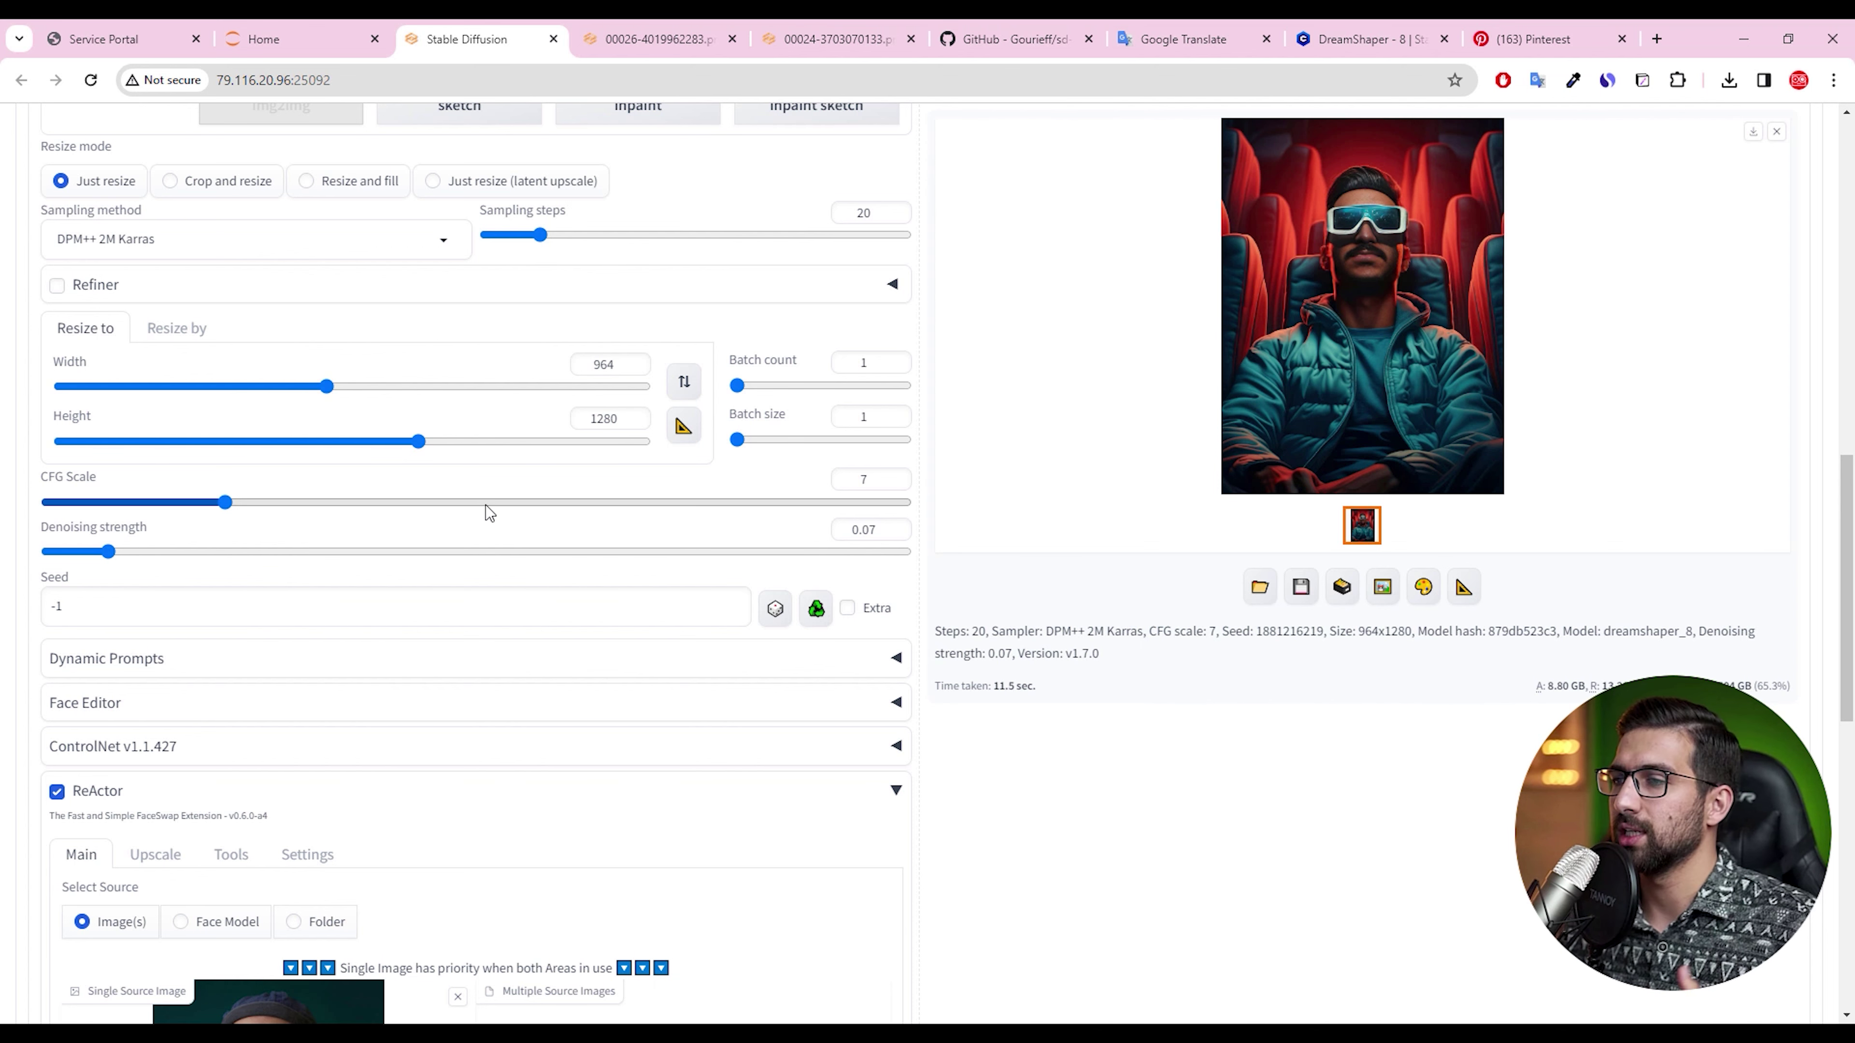
Compare the full-size face-swapped result with the original input photo and the ReActor source portrait
{"action": "scroll", "coordinate": [1054, 395], "scroll_direction": "up", "scroll_amount": 10}
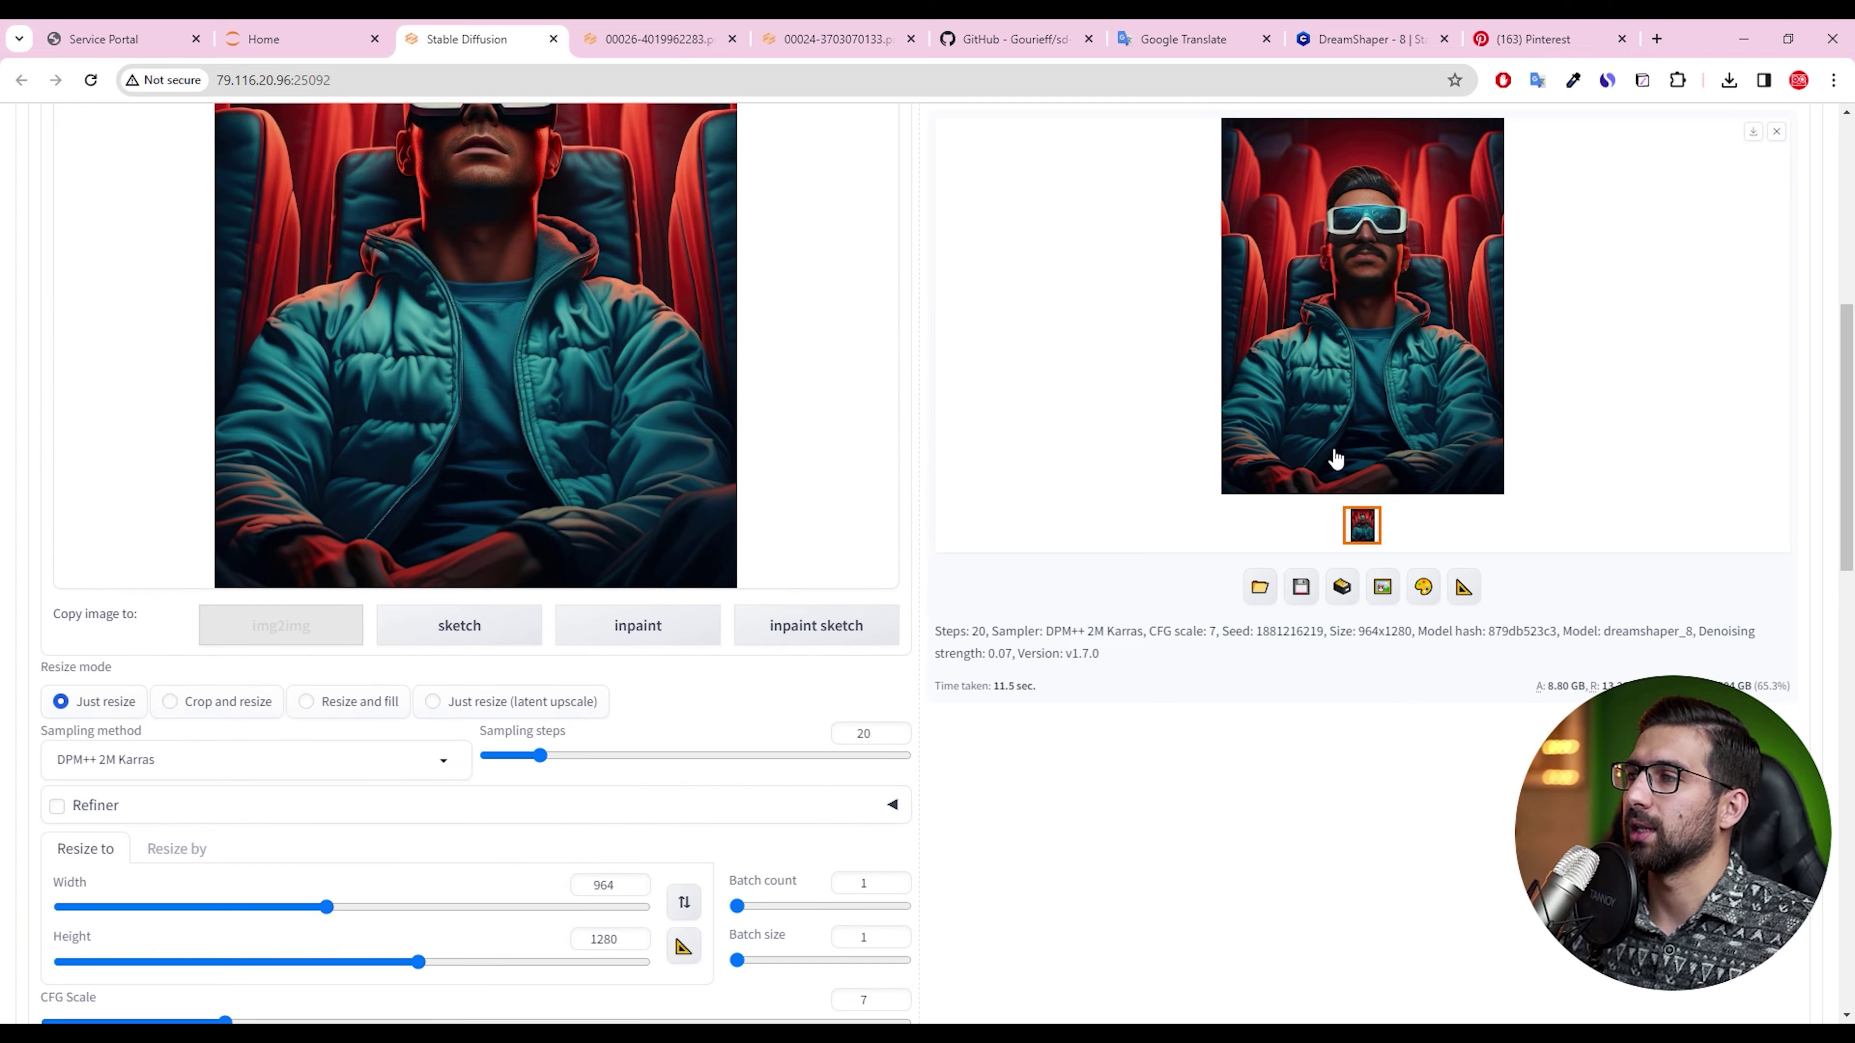
{"action": "scroll", "coordinate": [845, 464], "scroll_direction": "up", "scroll_amount": 3}
{"action": "scroll", "coordinate": [1014, 410], "scroll_direction": "down", "scroll_amount": 9}
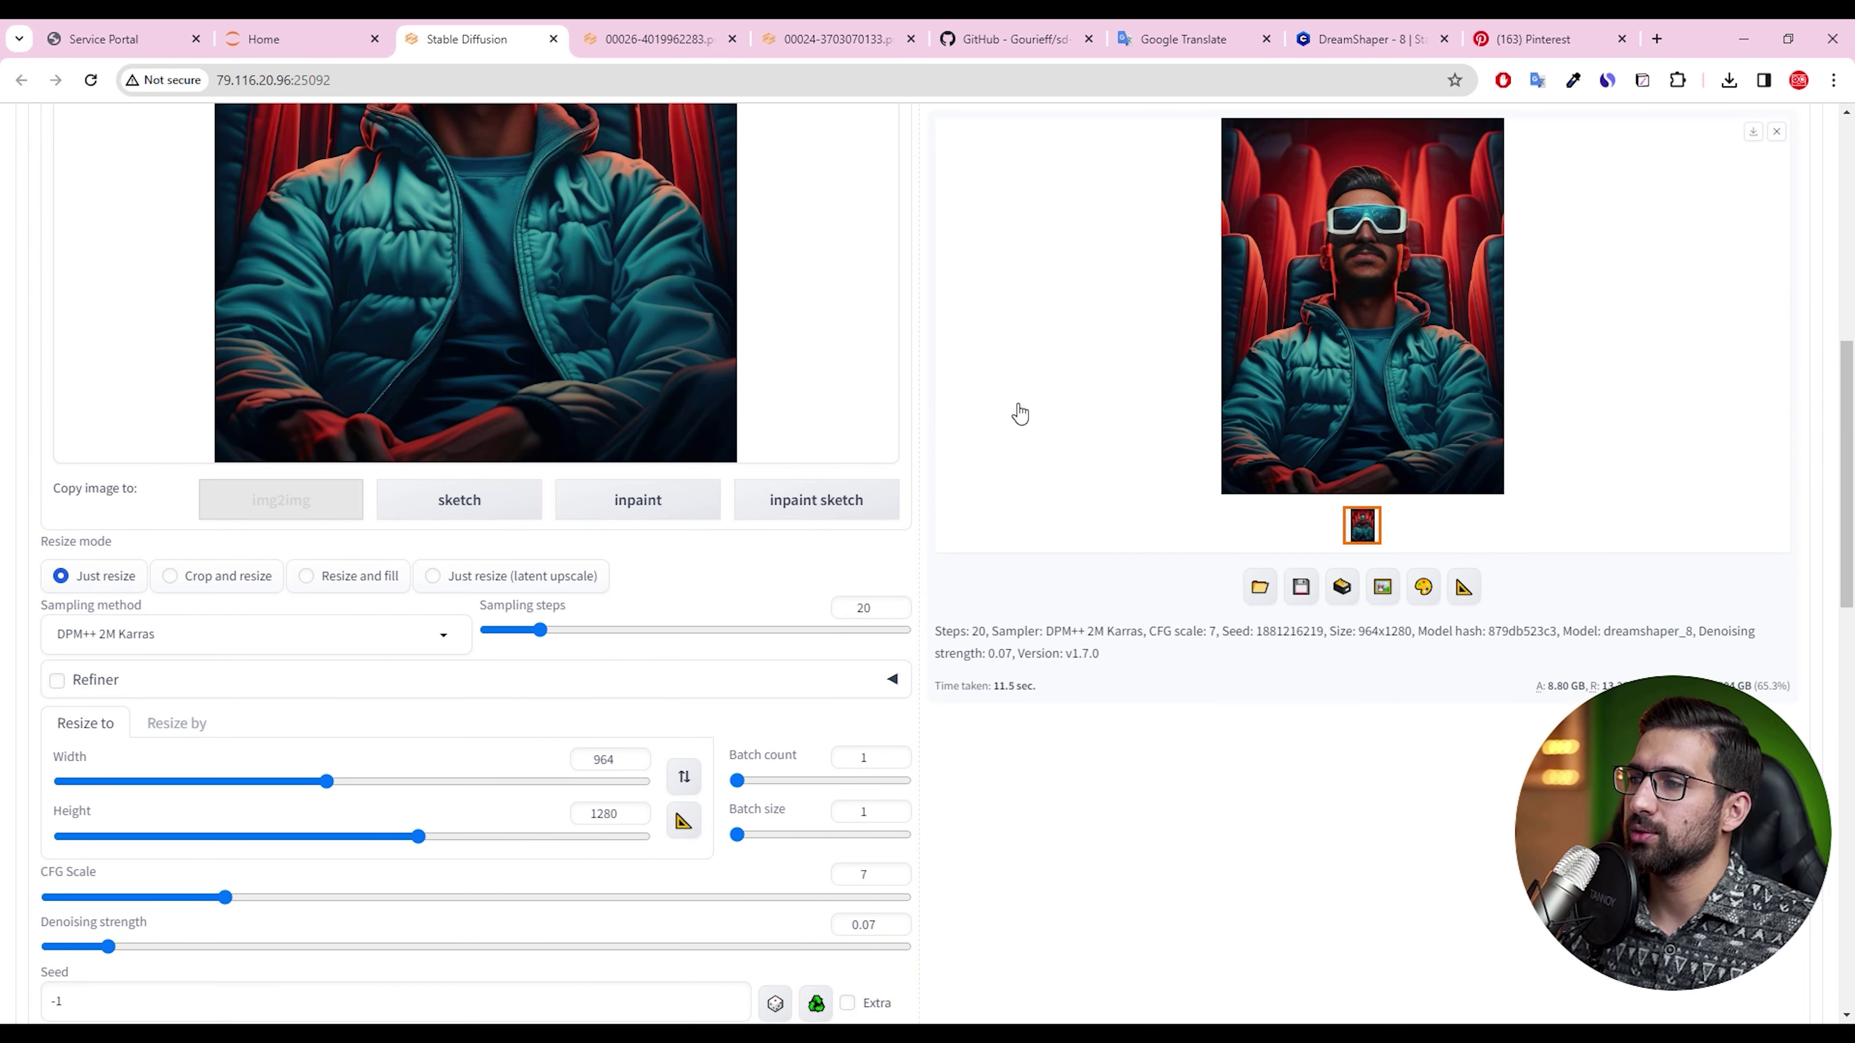
{"action": "left_click", "coordinate": [1394, 351]}
{"action": "left_click", "coordinate": [584, 295]}
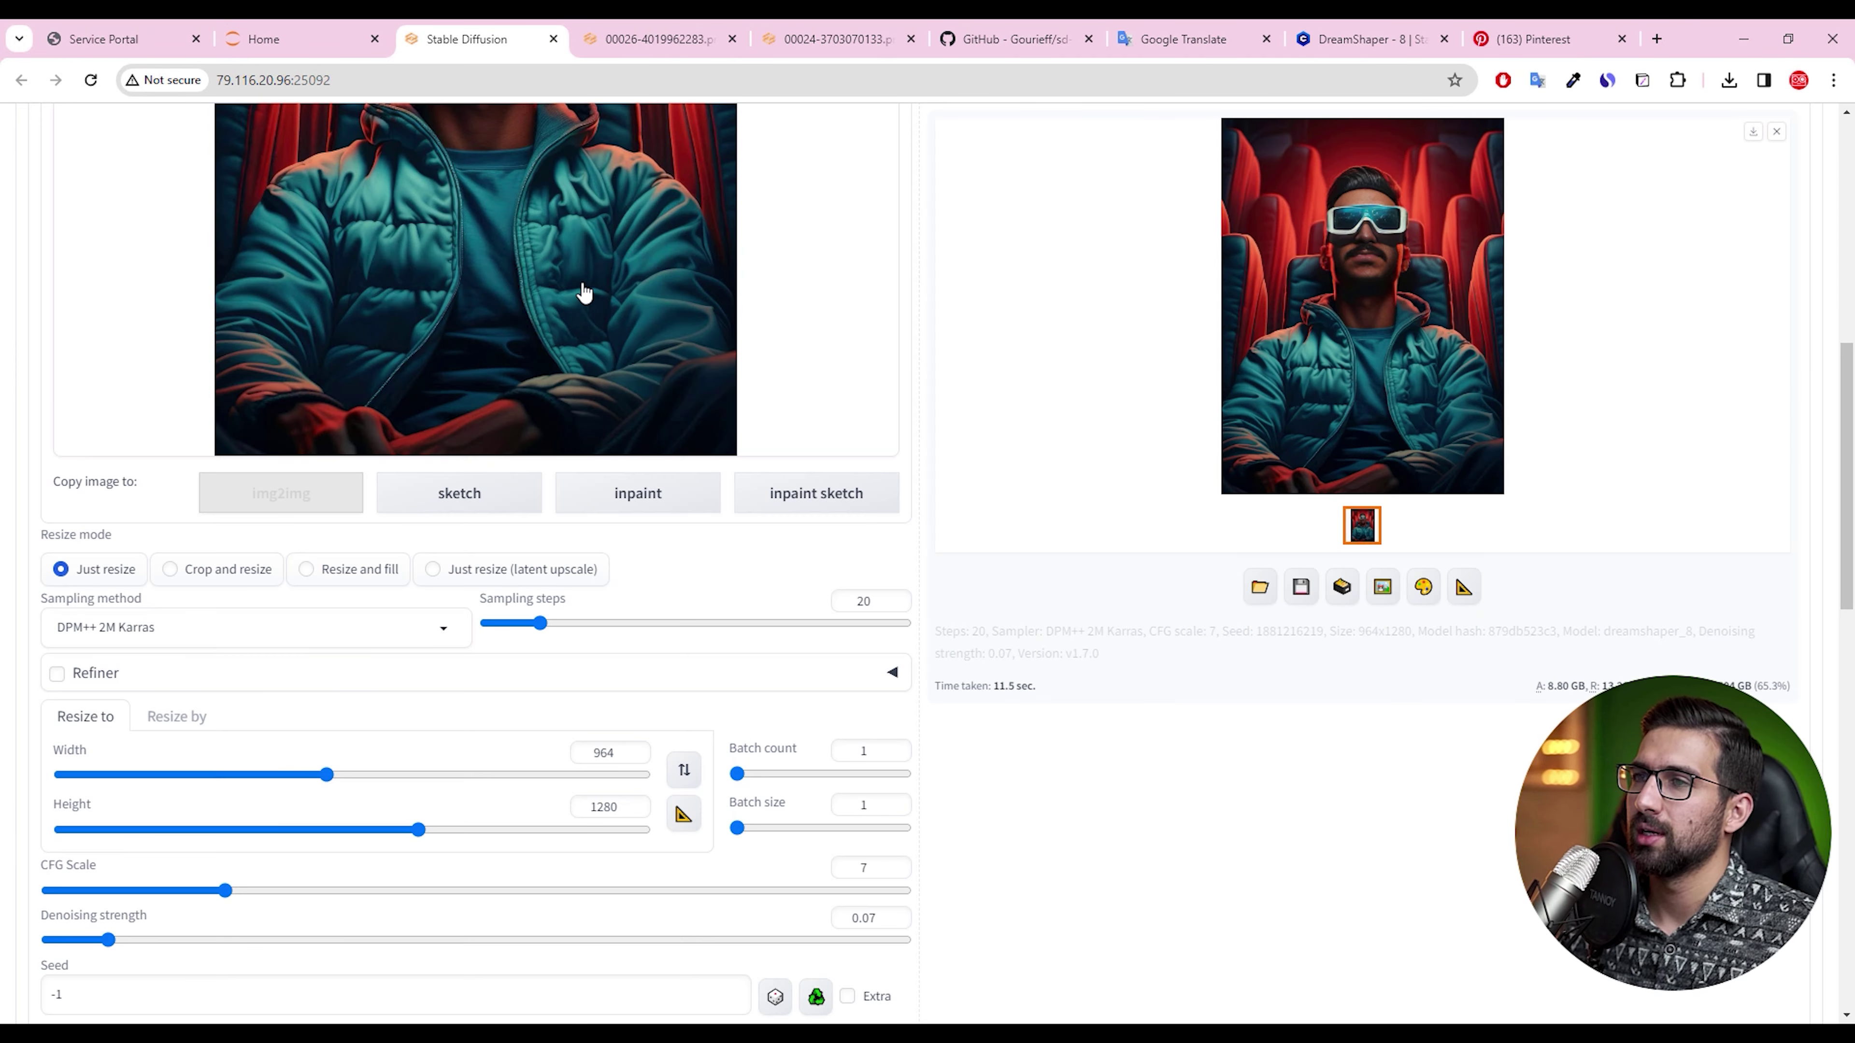
{"action": "scroll", "coordinate": [584, 329], "scroll_direction": "up", "scroll_amount": 8}
{"action": "scroll", "coordinate": [577, 621], "scroll_direction": "down", "scroll_amount": 8}
{"action": "scroll", "coordinate": [414, 895], "scroll_direction": "down", "scroll_amount": 6}
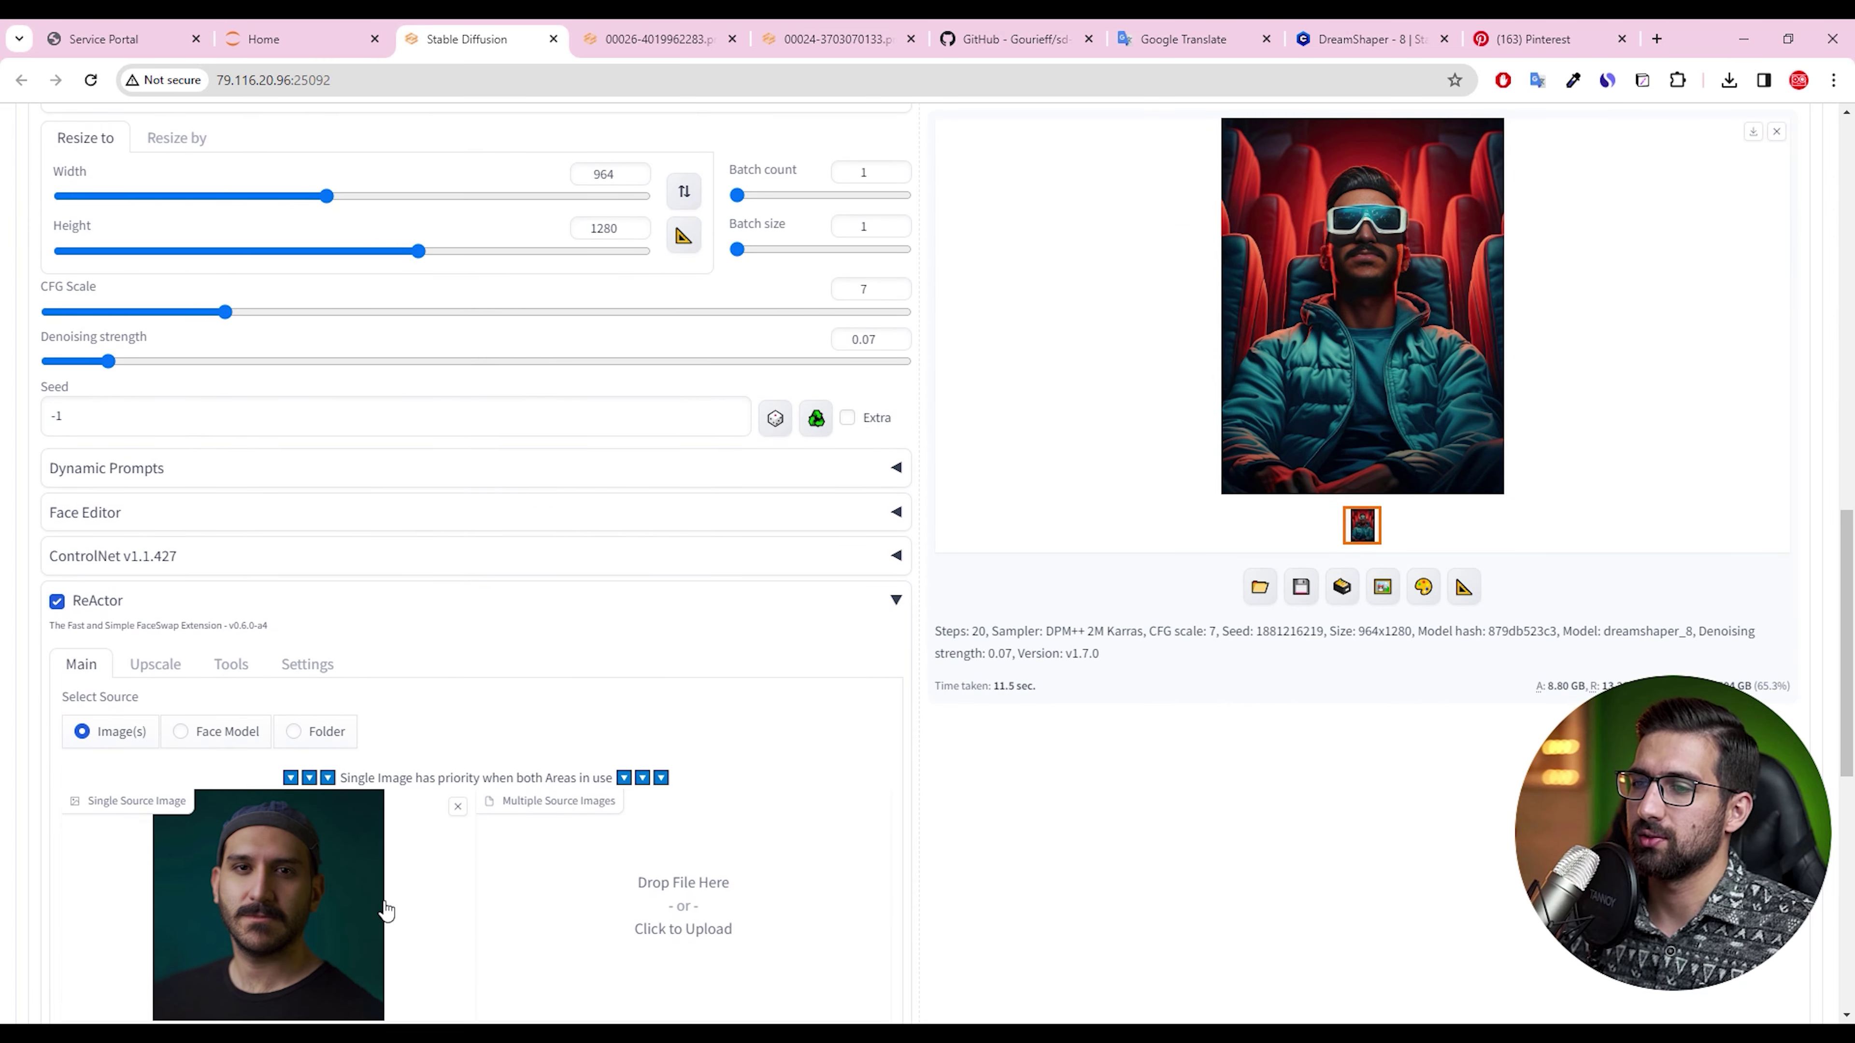
Set the img2img sampling steps to 70 and the denoising strength to 0.3
{"action": "scroll", "coordinate": [903, 469], "scroll_direction": "up", "scroll_amount": 10}
{"action": "double_click", "coordinate": [833, 787]}
{"action": "scroll", "coordinate": [946, 747], "scroll_direction": "down", "scroll_amount": 5}
{"action": "scroll", "coordinate": [1006, 648], "scroll_direction": "down", "scroll_amount": 1}
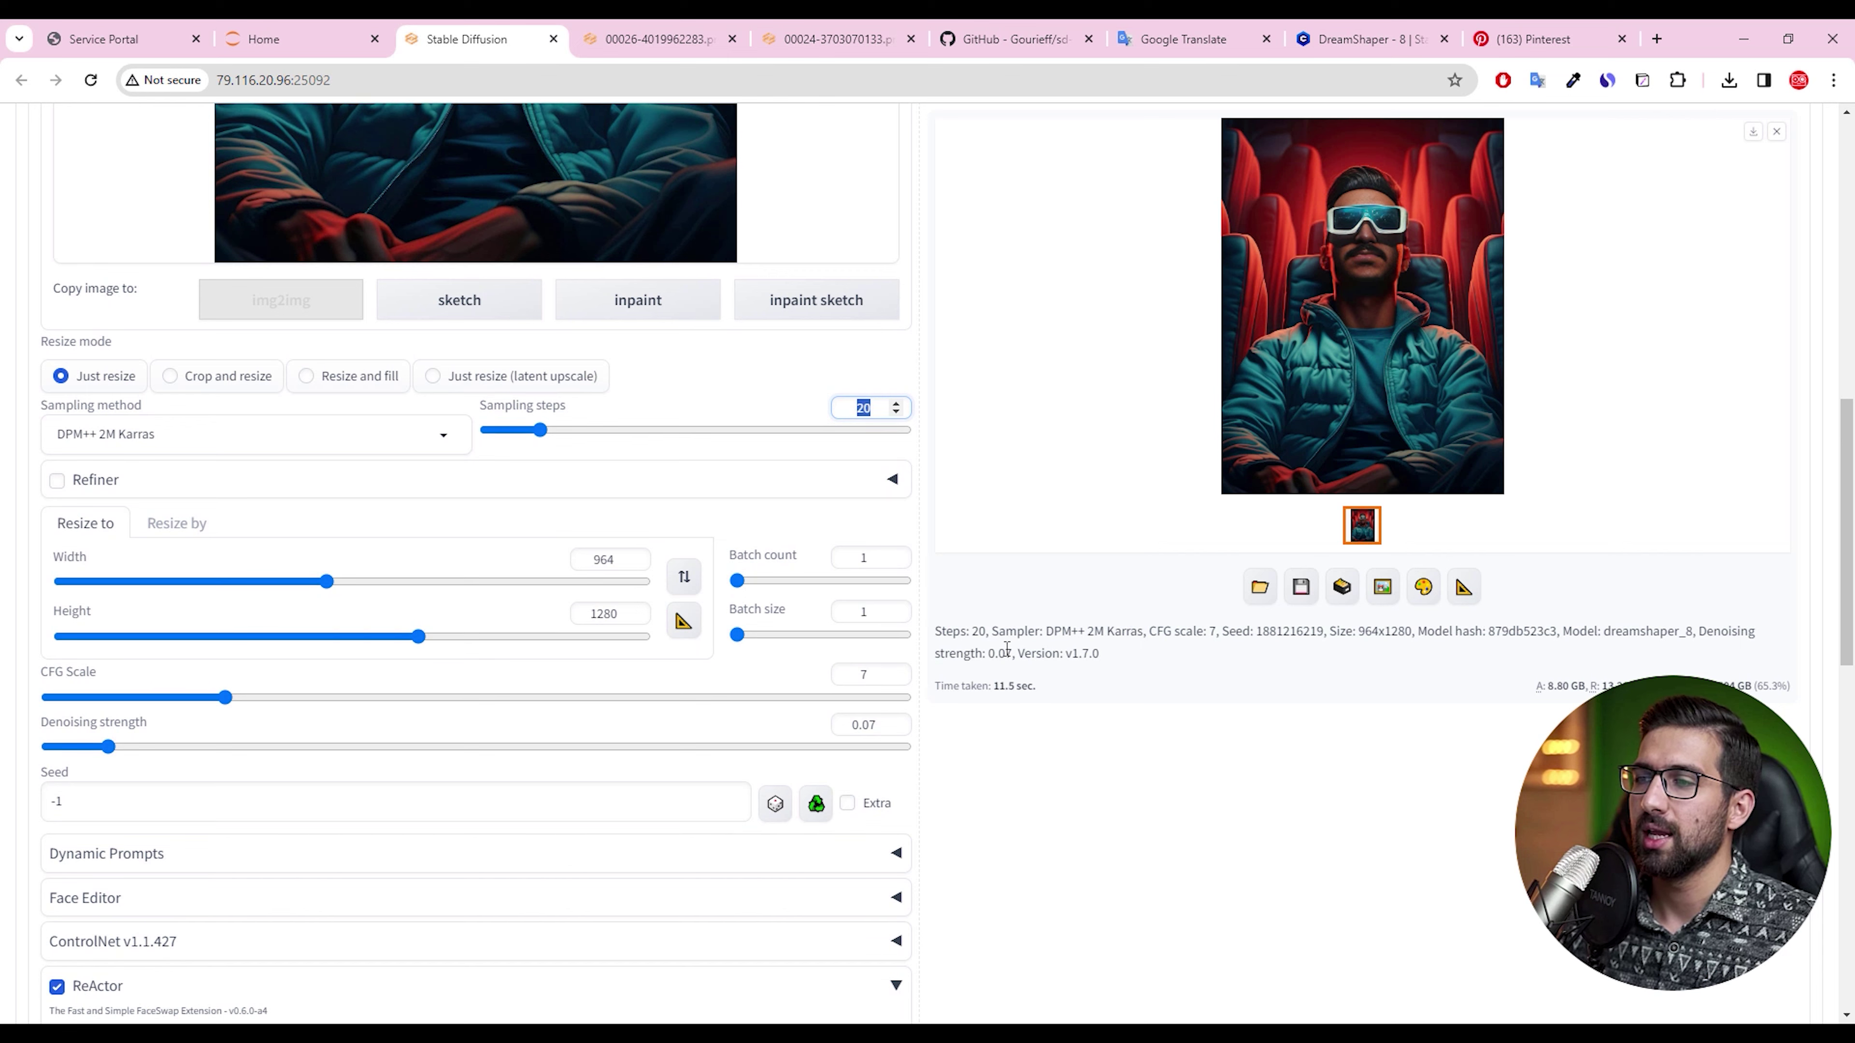
{"action": "type", "text": "70"}
{"action": "double_click", "coordinate": [832, 727]}
{"action": "type", "text": "0.5"}
{"action": "key", "text": "BackSpace"}
{"action": "type", "text": "3"}
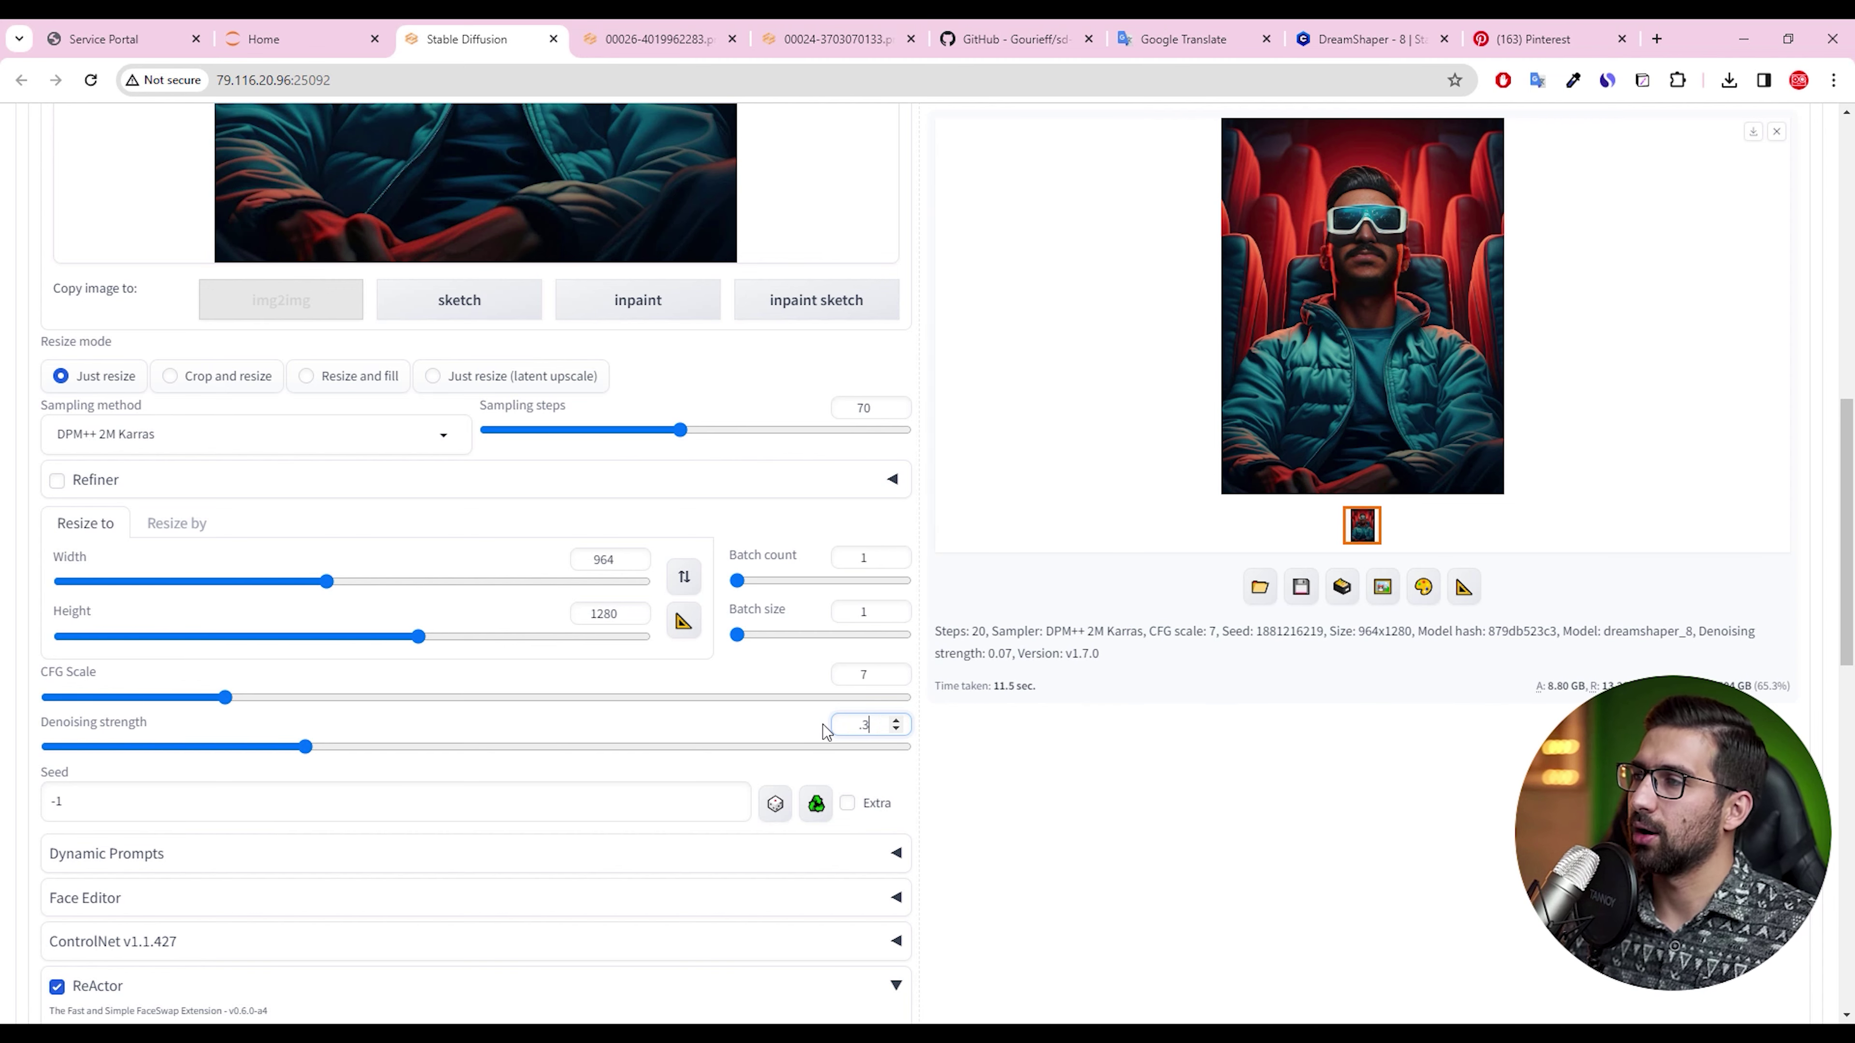
Generate the cinema-seat picture again with the new sampling and denoising settings
{"action": "scroll", "coordinate": [825, 720], "scroll_direction": "up", "scroll_amount": 7}
{"action": "scroll", "coordinate": [898, 526], "scroll_direction": "up", "scroll_amount": 6}
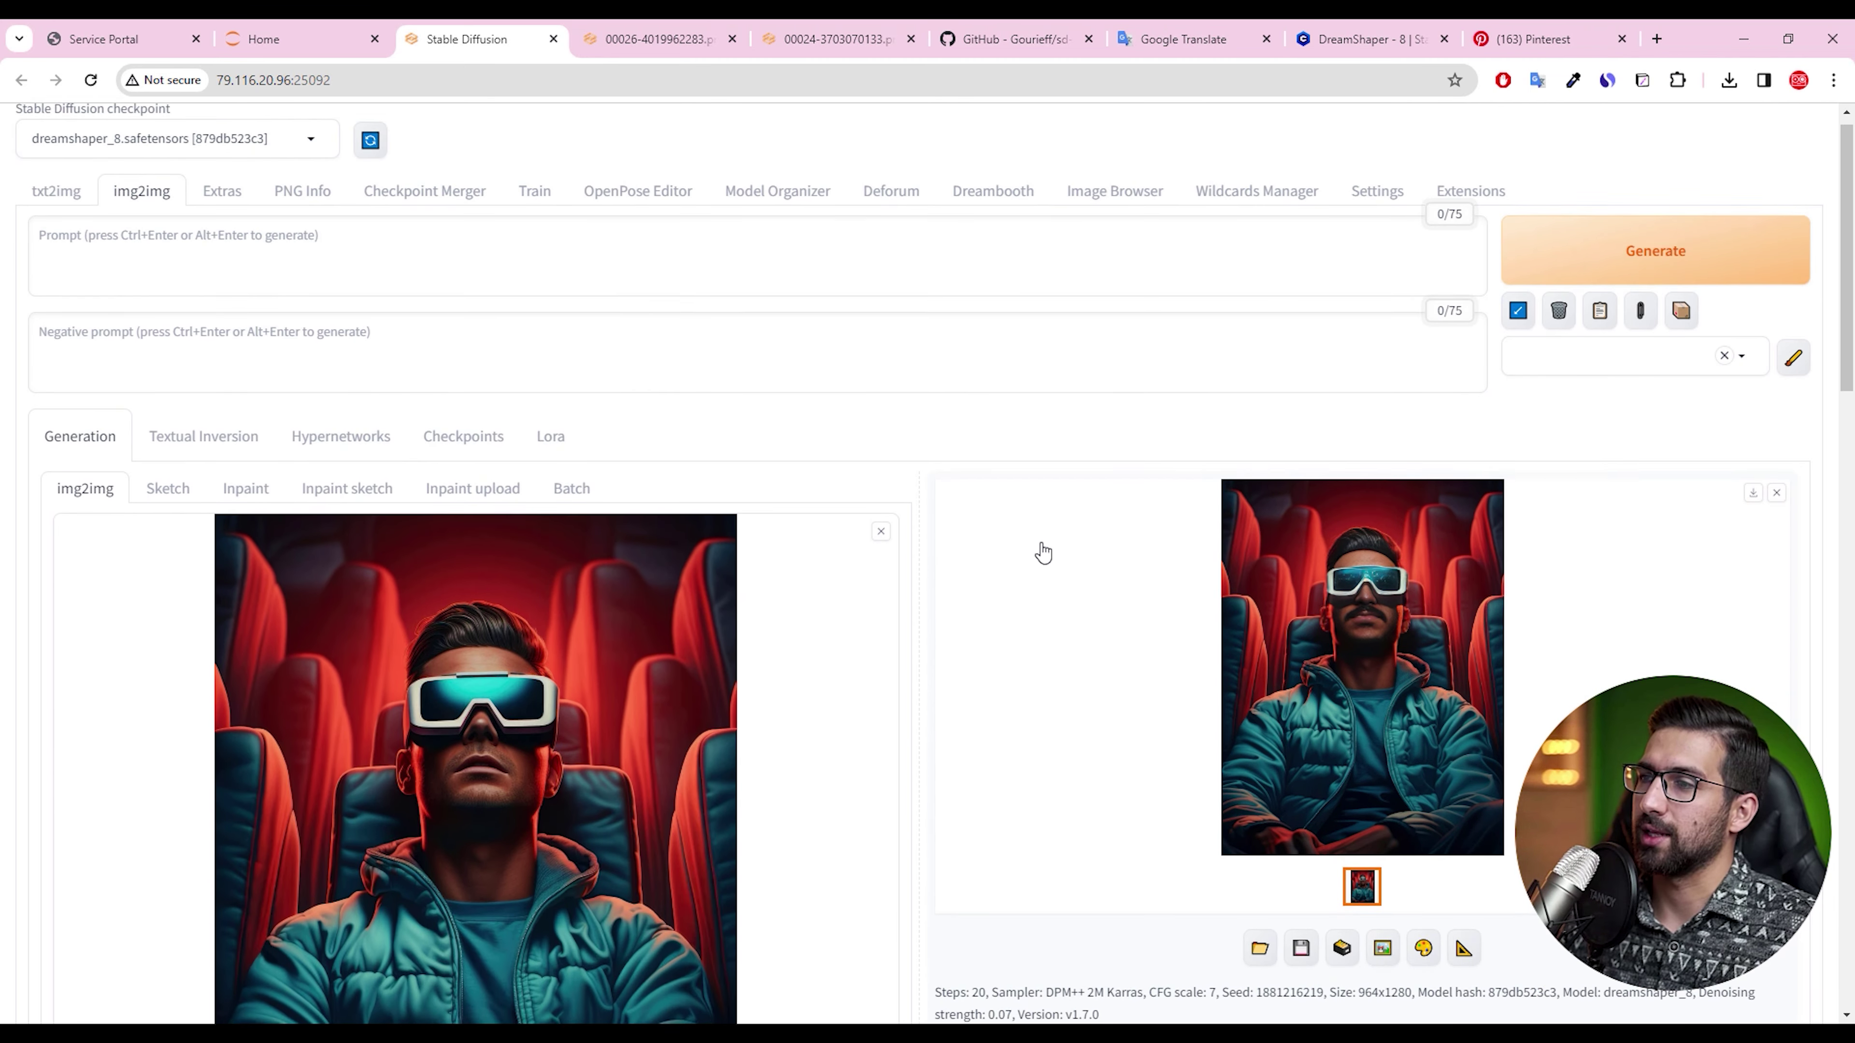
{"action": "left_click", "coordinate": [1680, 274]}
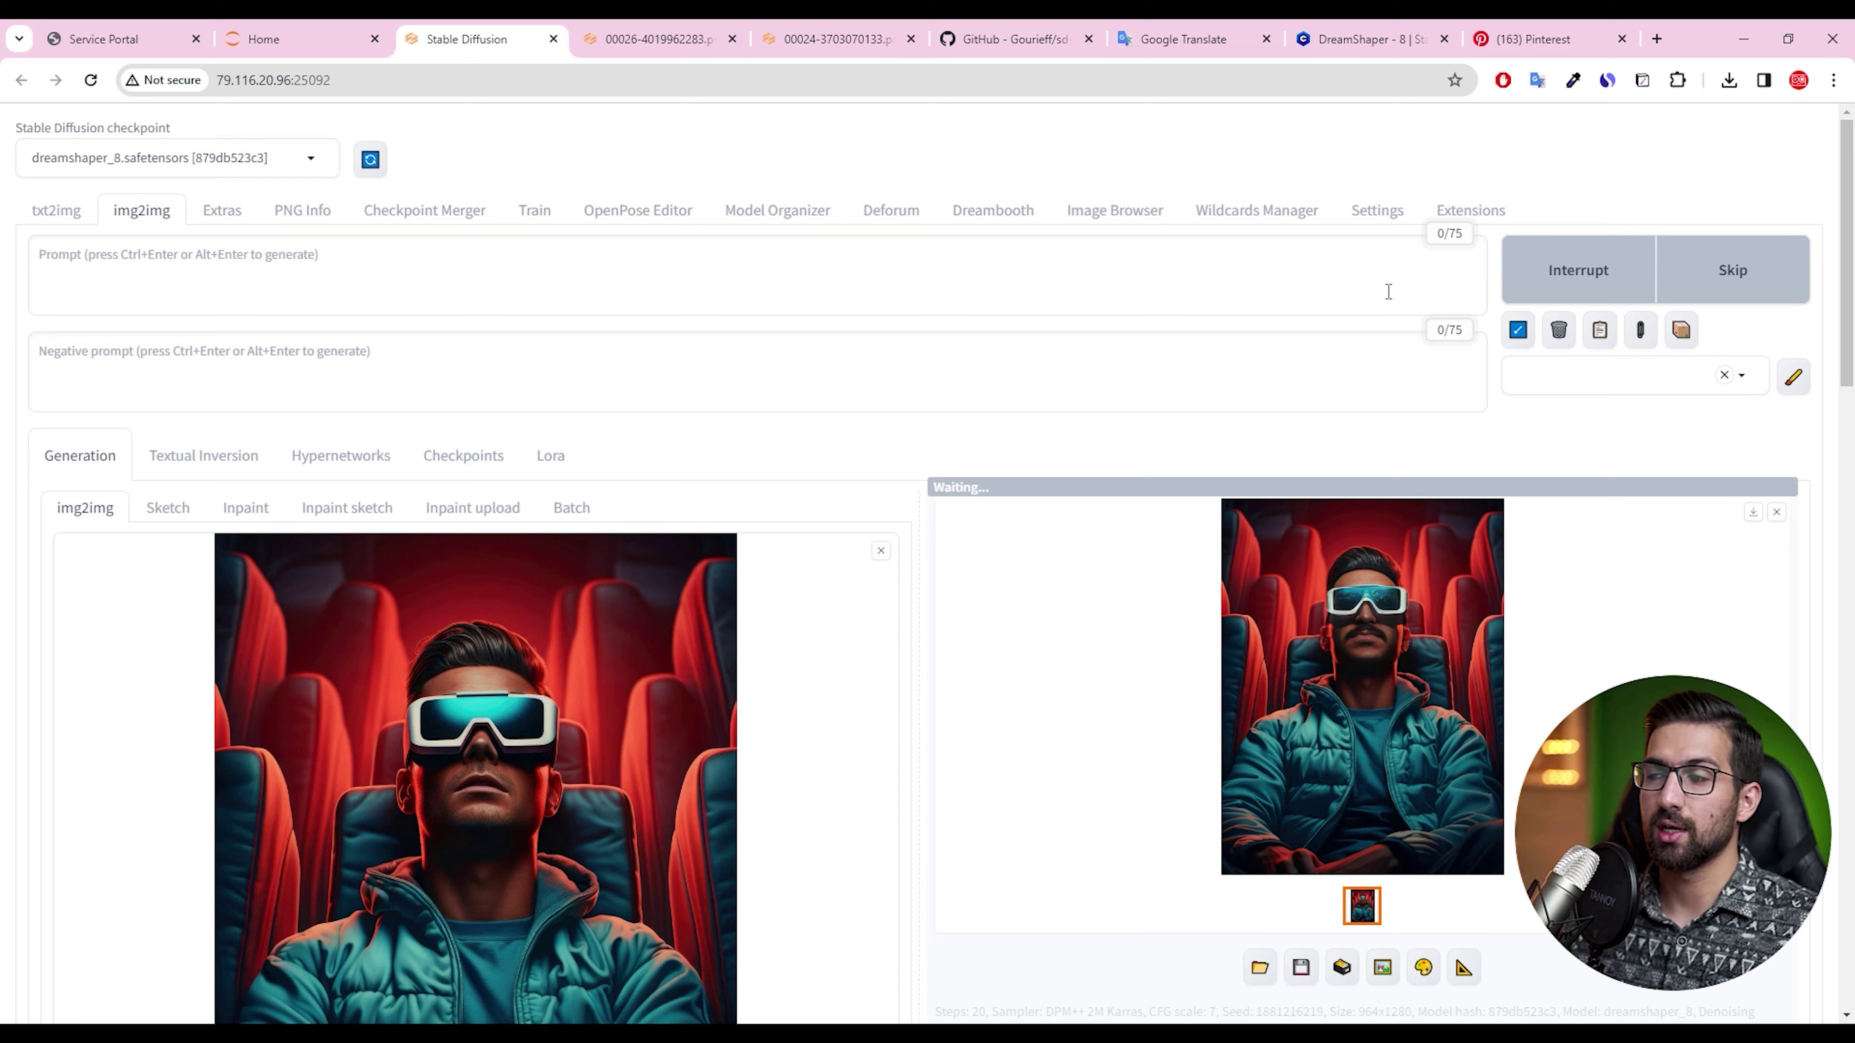
{"action": "scroll", "coordinate": [381, 530], "scroll_direction": "down", "scroll_amount": 8}
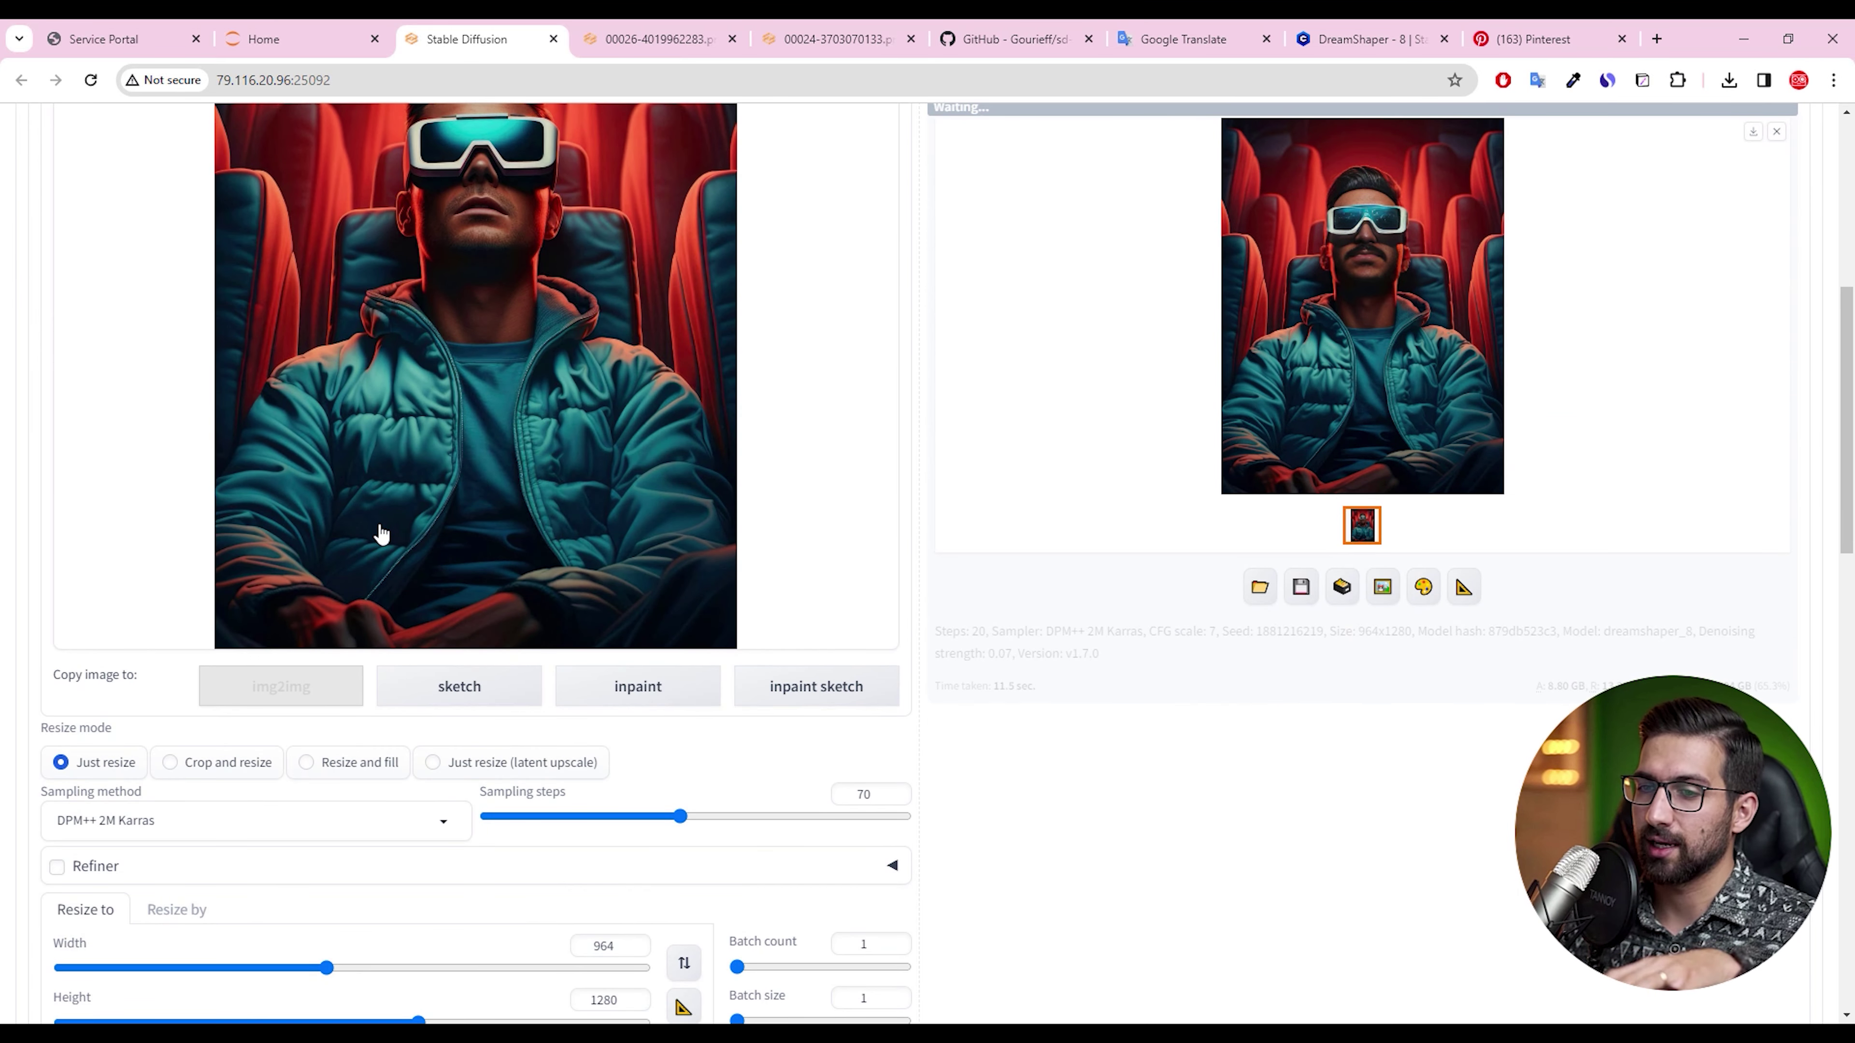
{"action": "scroll", "coordinate": [658, 416], "scroll_direction": "up", "scroll_amount": 3}
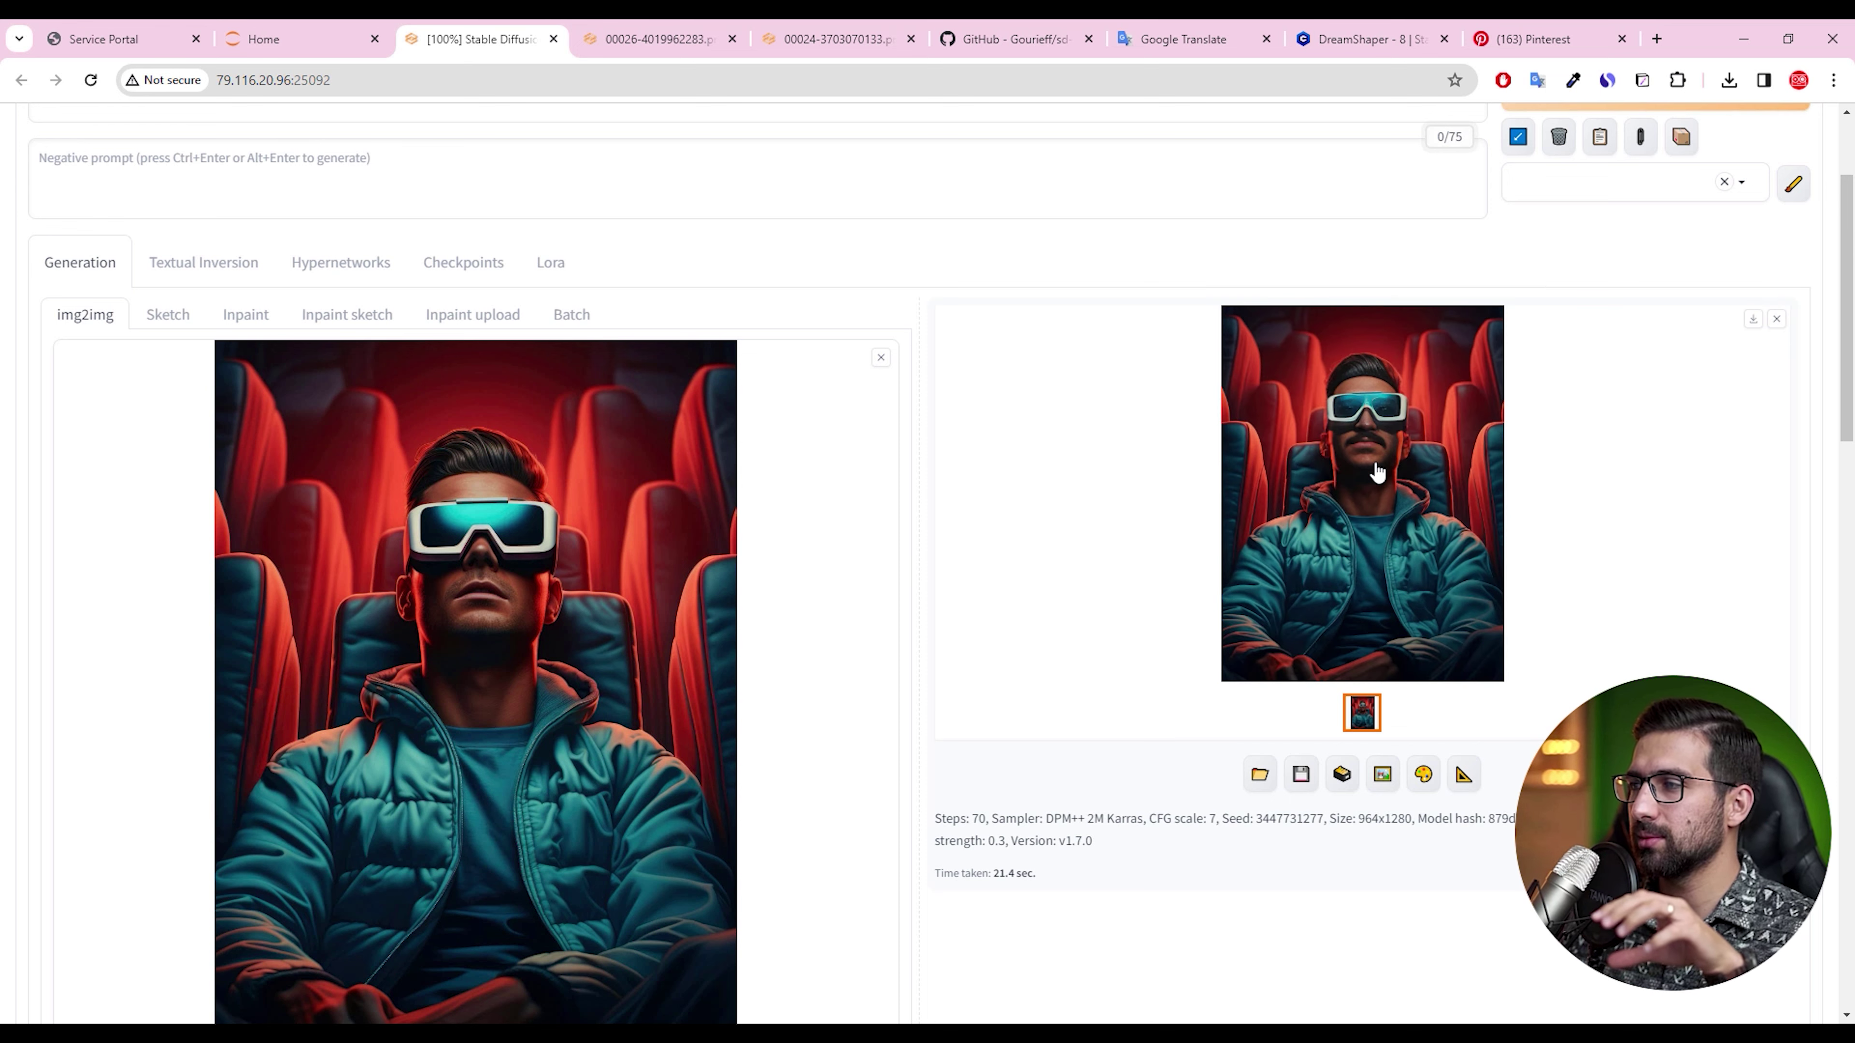
Examine the swapped face in the newly generated picture at full size, and close the full-size view
{"action": "left_click", "coordinate": [1394, 488]}
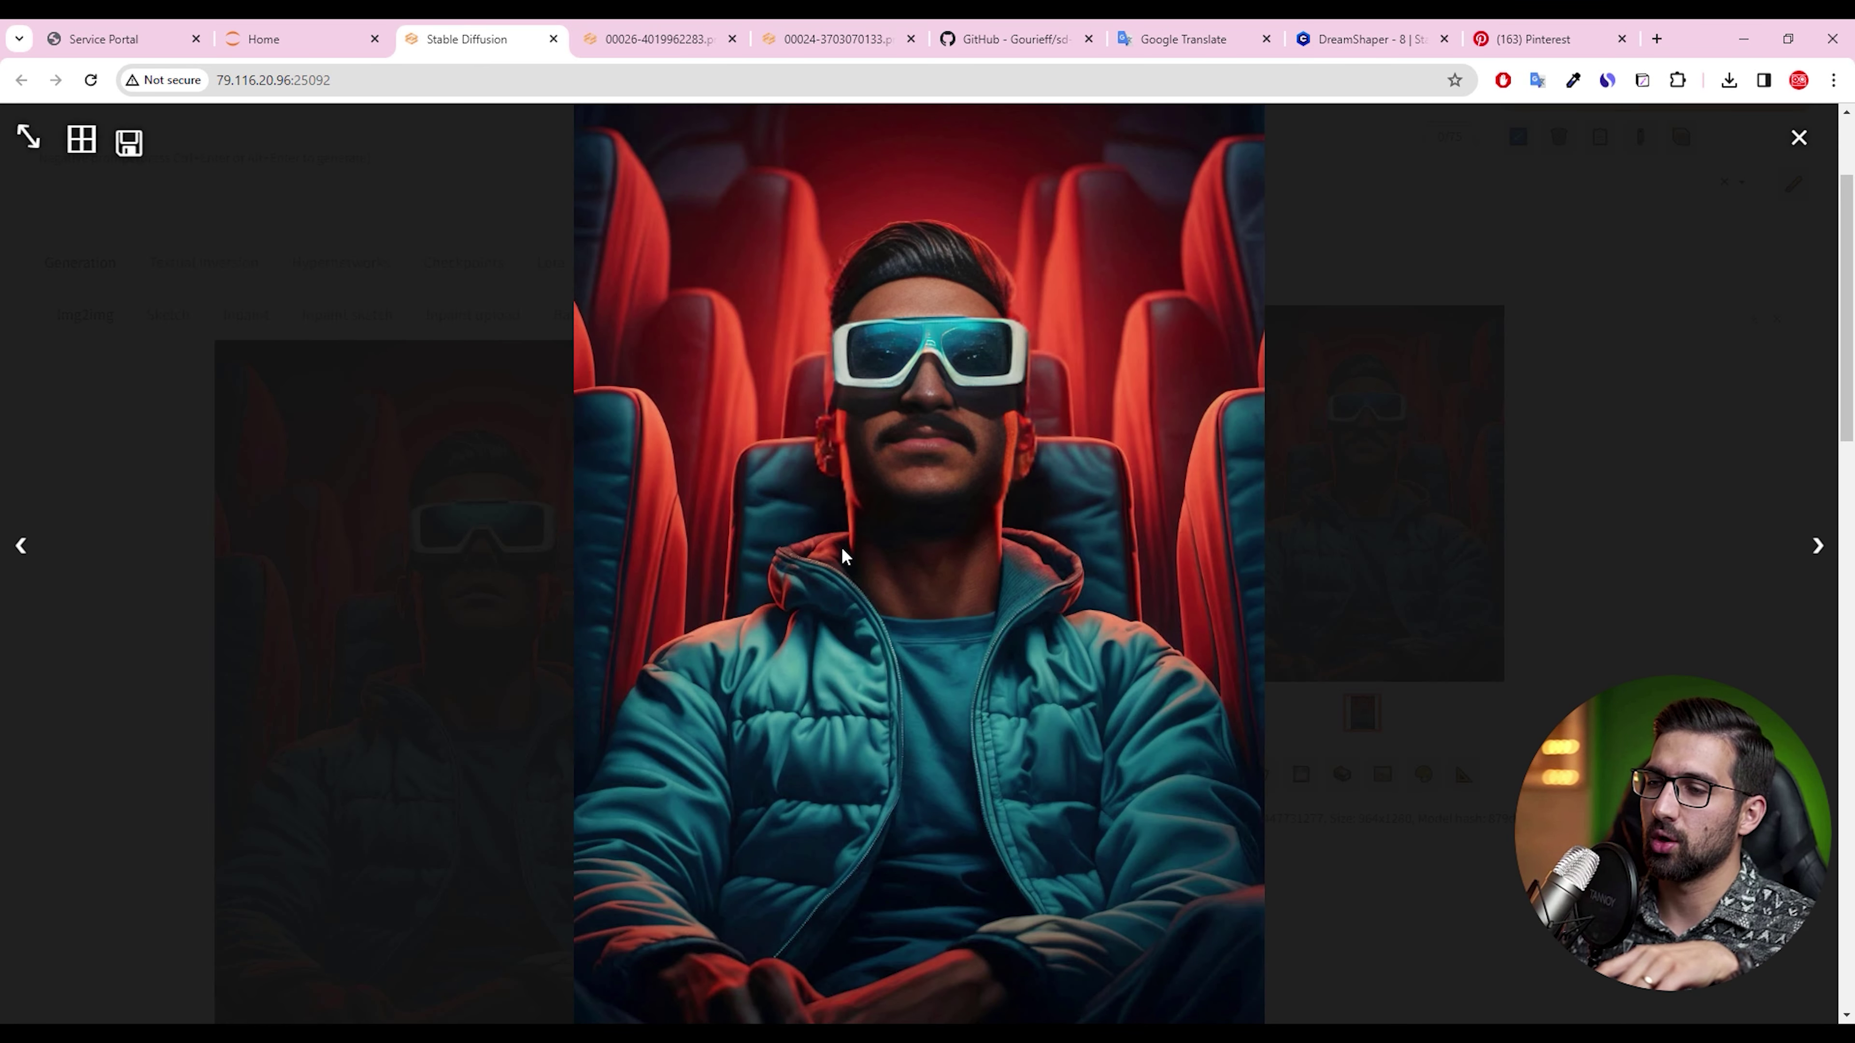
{"action": "left_click", "coordinate": [1283, 480]}
{"action": "scroll", "coordinate": [577, 781], "scroll_direction": "down", "scroll_amount": 5}
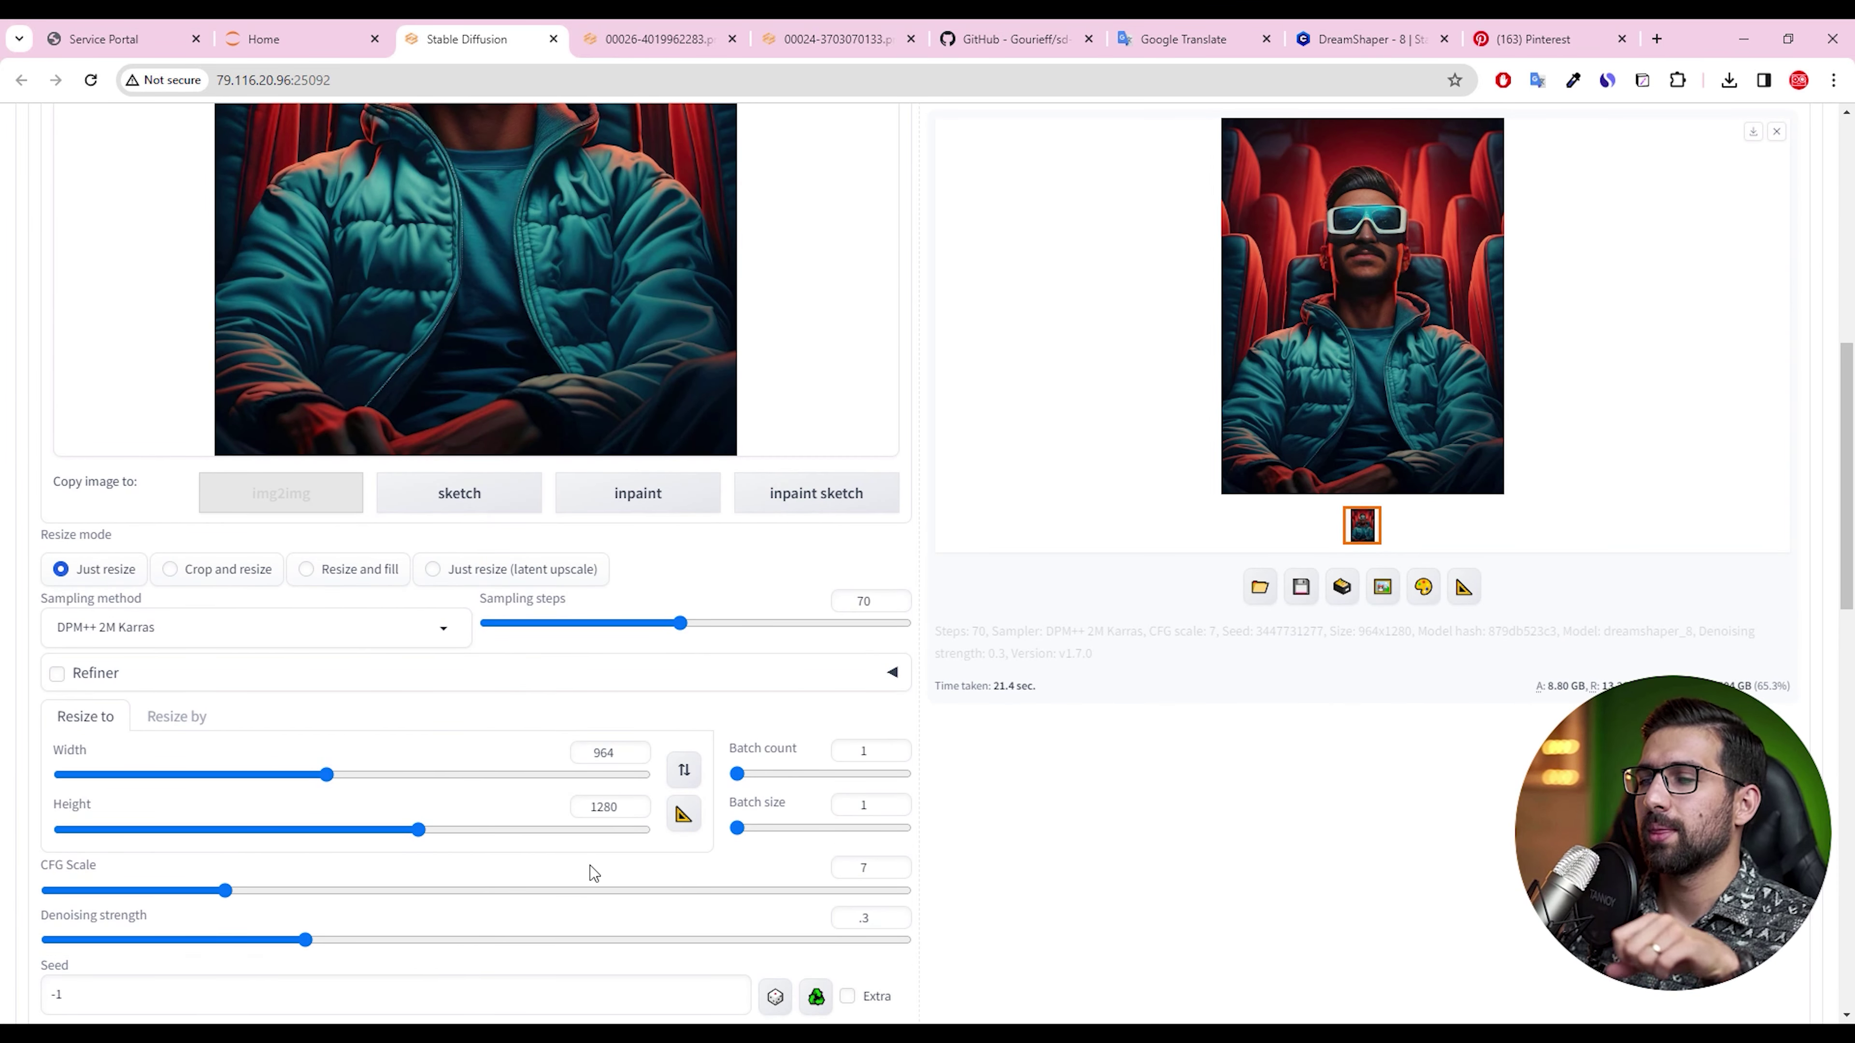
Send the face-swapped result and its generation parameters to img2img inpainting
{"action": "scroll", "coordinate": [626, 849], "scroll_direction": "down", "scroll_amount": 3}
{"action": "scroll", "coordinate": [628, 858], "scroll_direction": "down", "scroll_amount": 8}
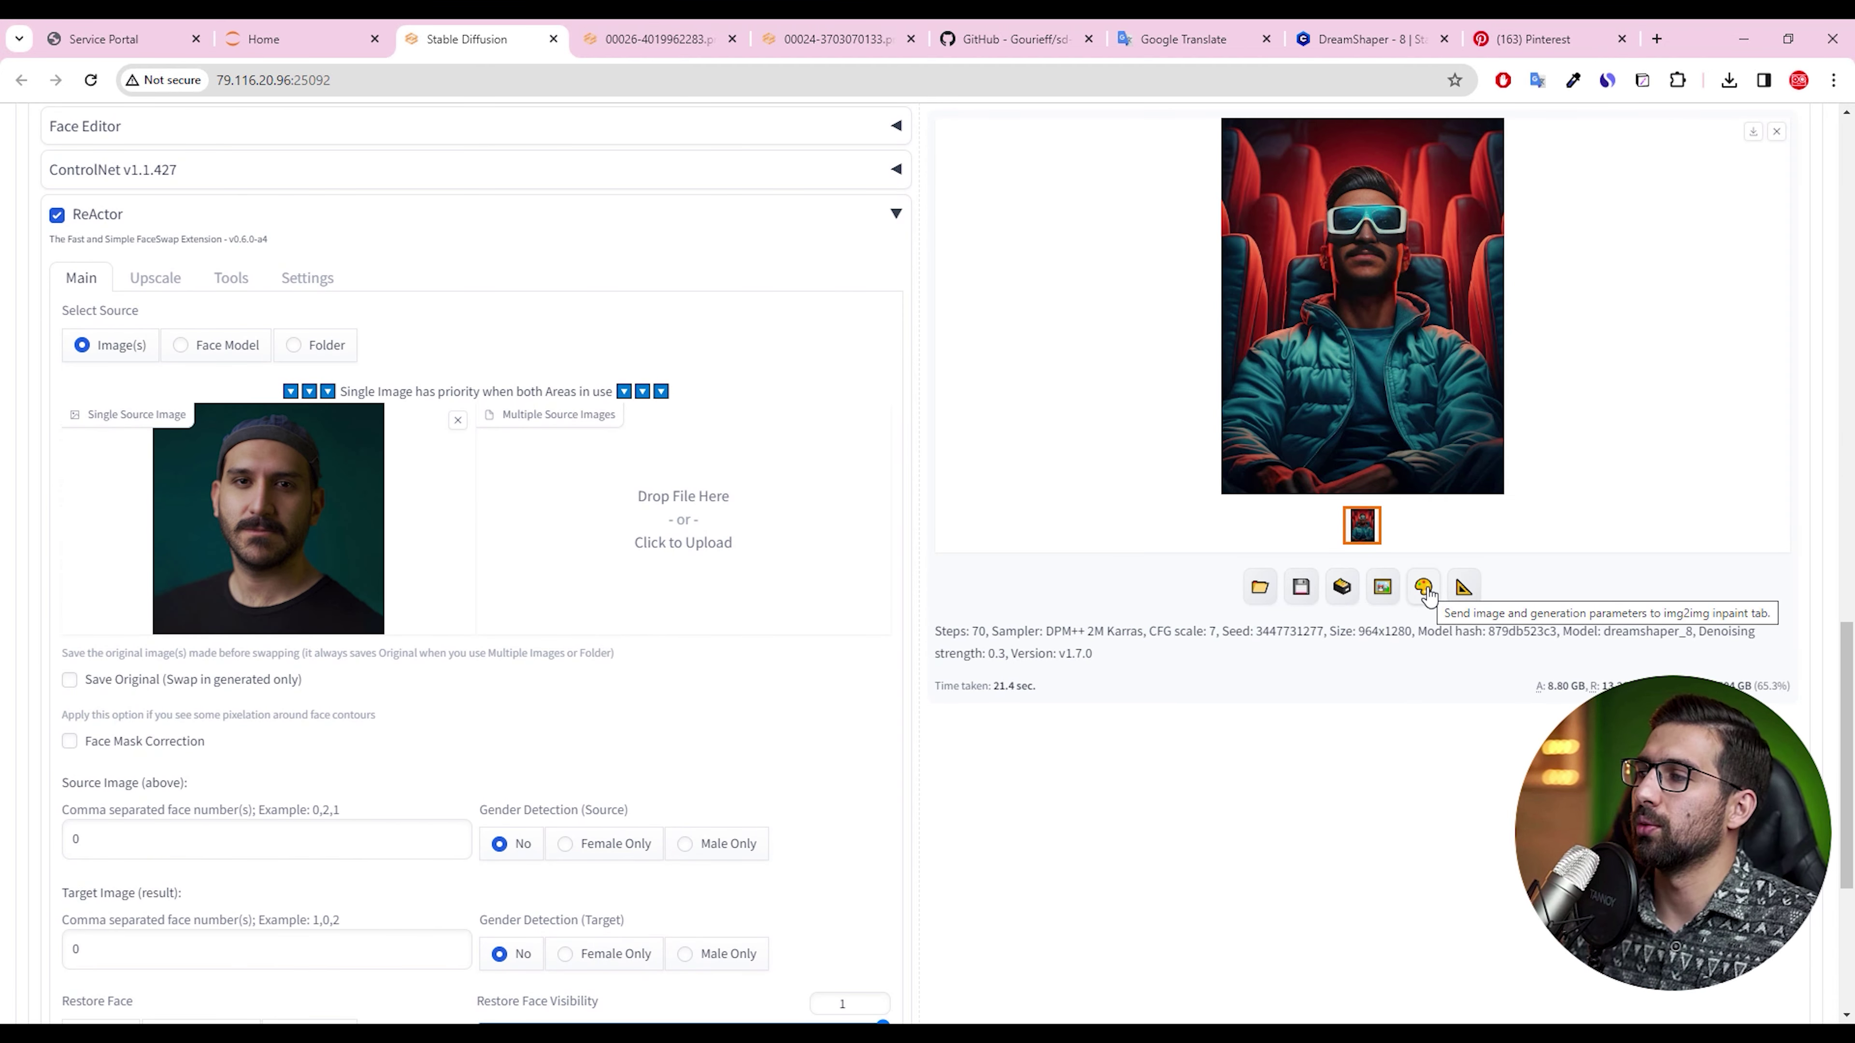
{"action": "scroll", "coordinate": [840, 485], "scroll_direction": "up", "scroll_amount": 20}
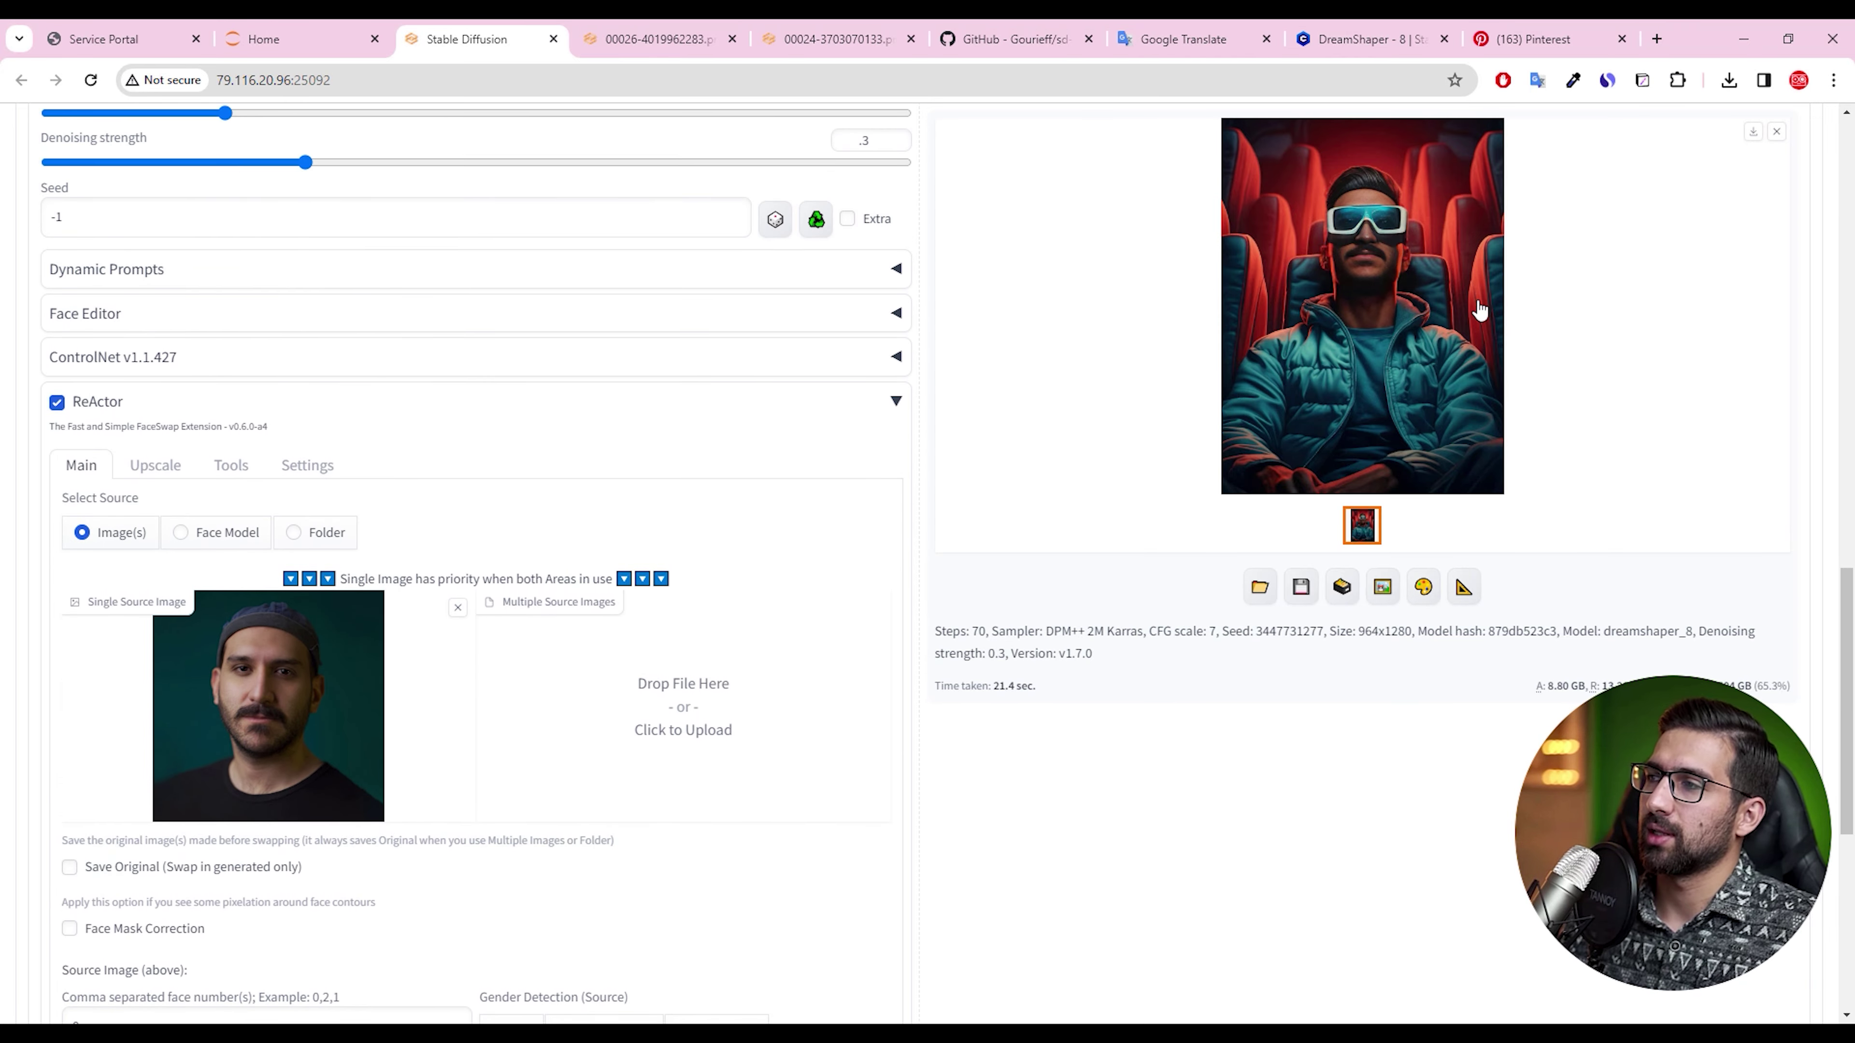
{"action": "scroll", "coordinate": [1480, 405], "scroll_direction": "up", "scroll_amount": 1}
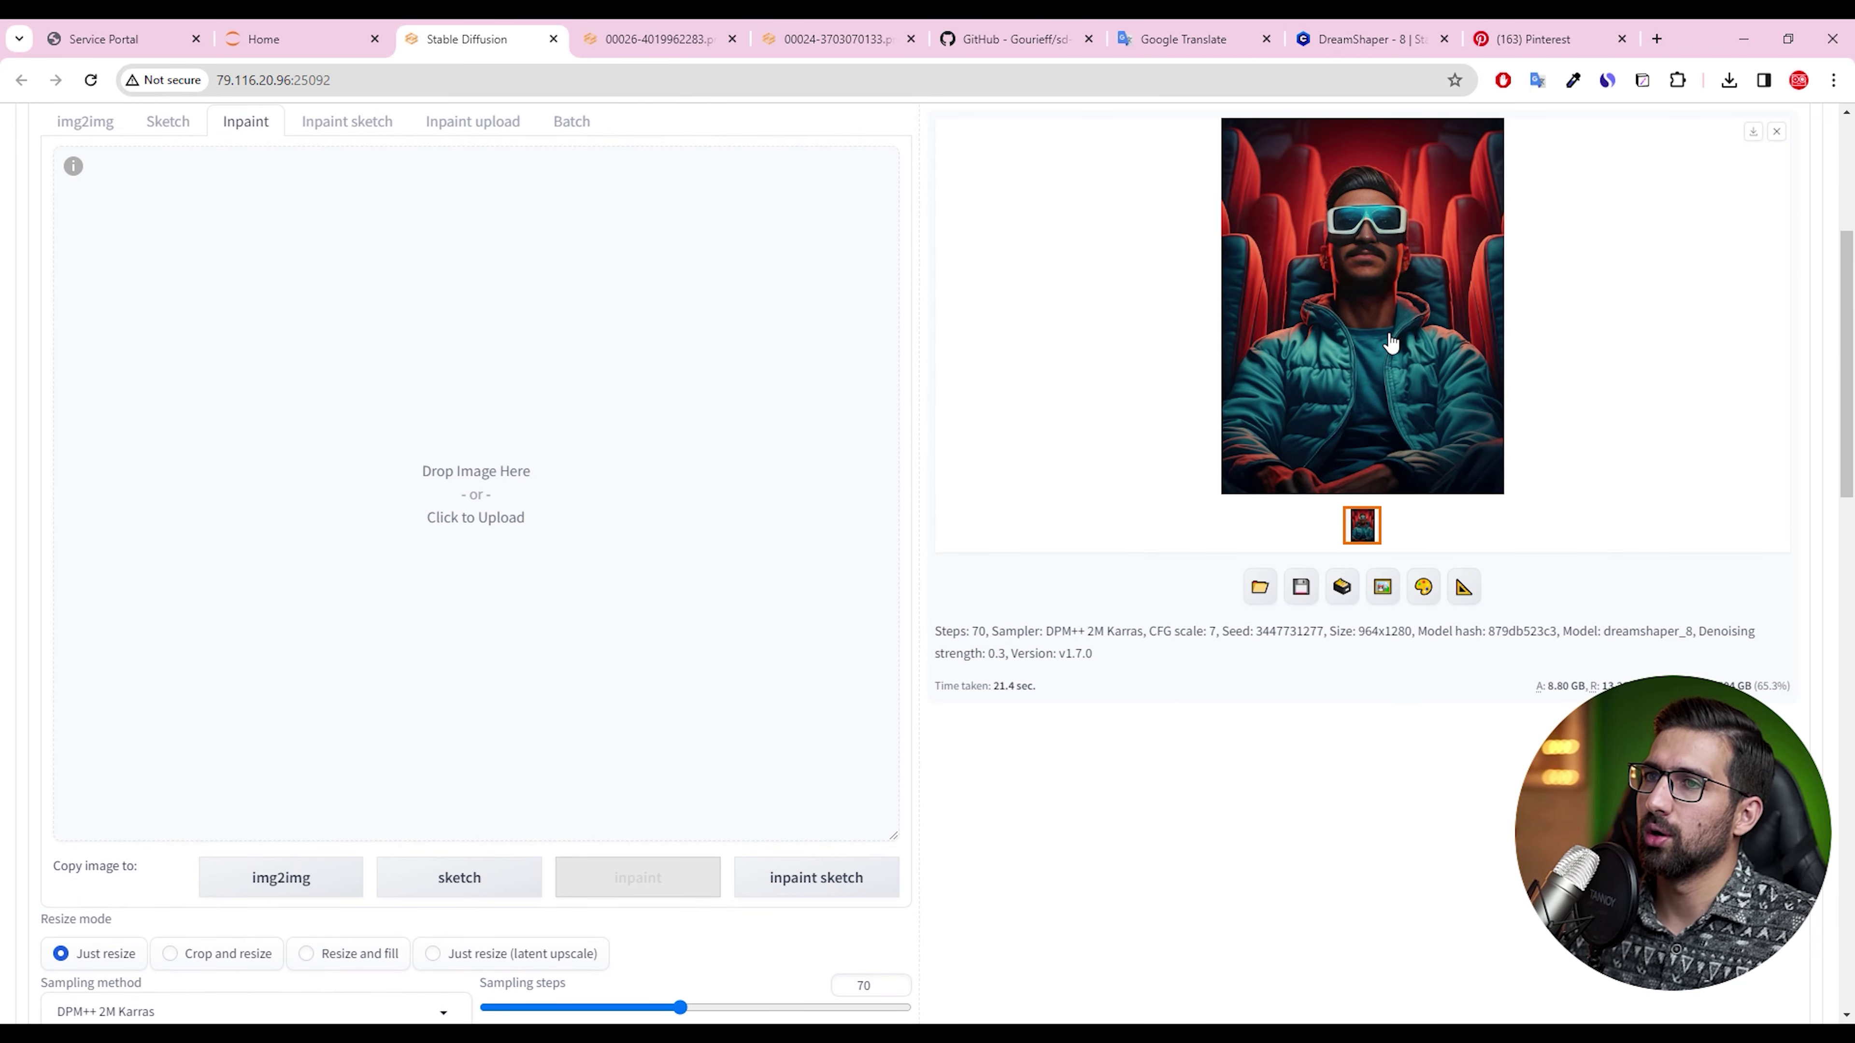